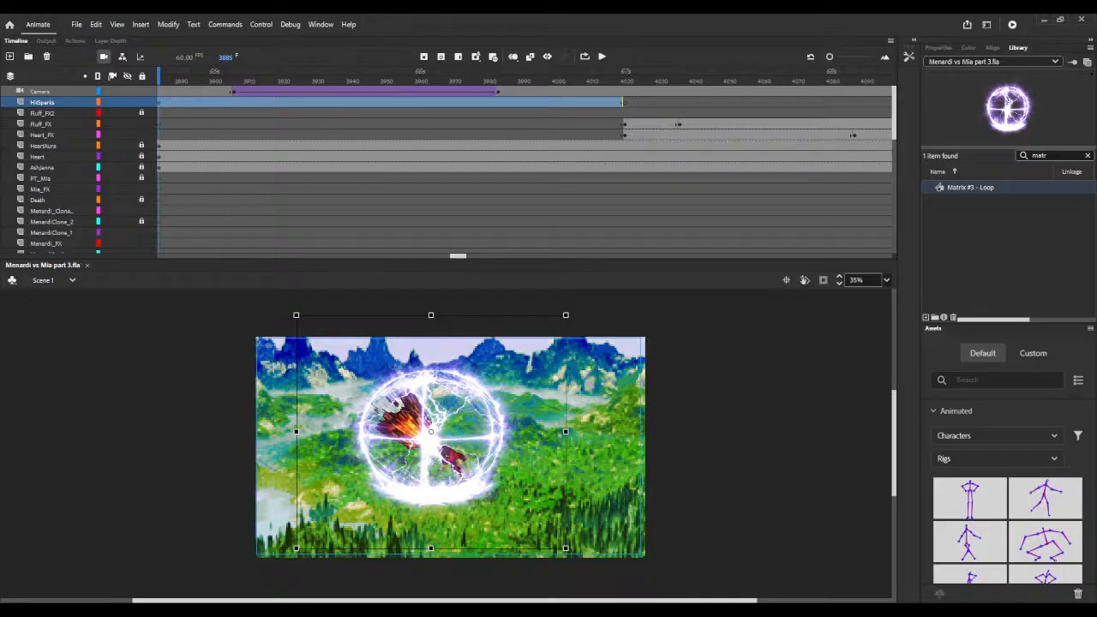
Step: Change the Matrix #3 - Loop instance on the HitSparks layer from a movie clip to a Graphic
key(ctrl+Return)
click(839, 277)
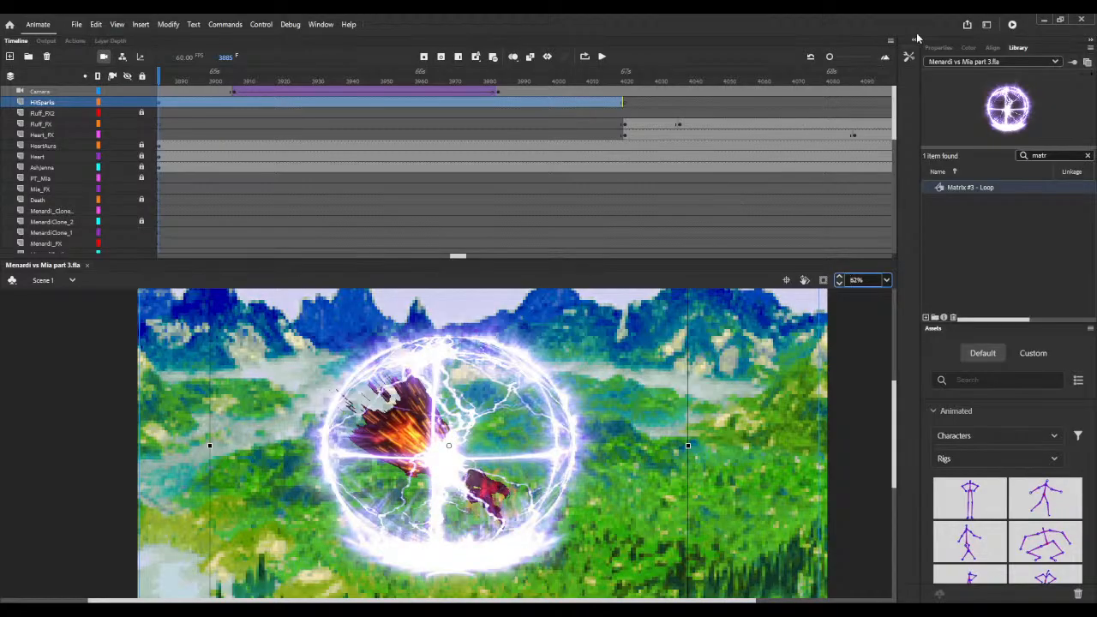
click(941, 49)
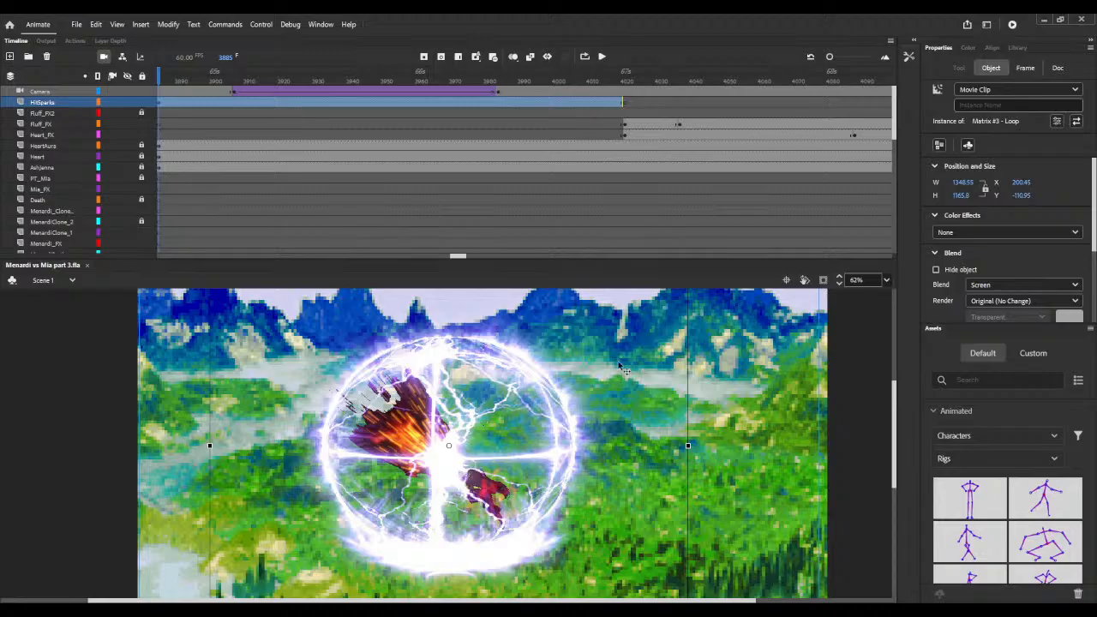
click(980, 139)
Step: Scrub the frames after 3885 to check the electric sphere's playback over the character, returning to the HitSparks keyframe
drag(163, 75, 244, 77)
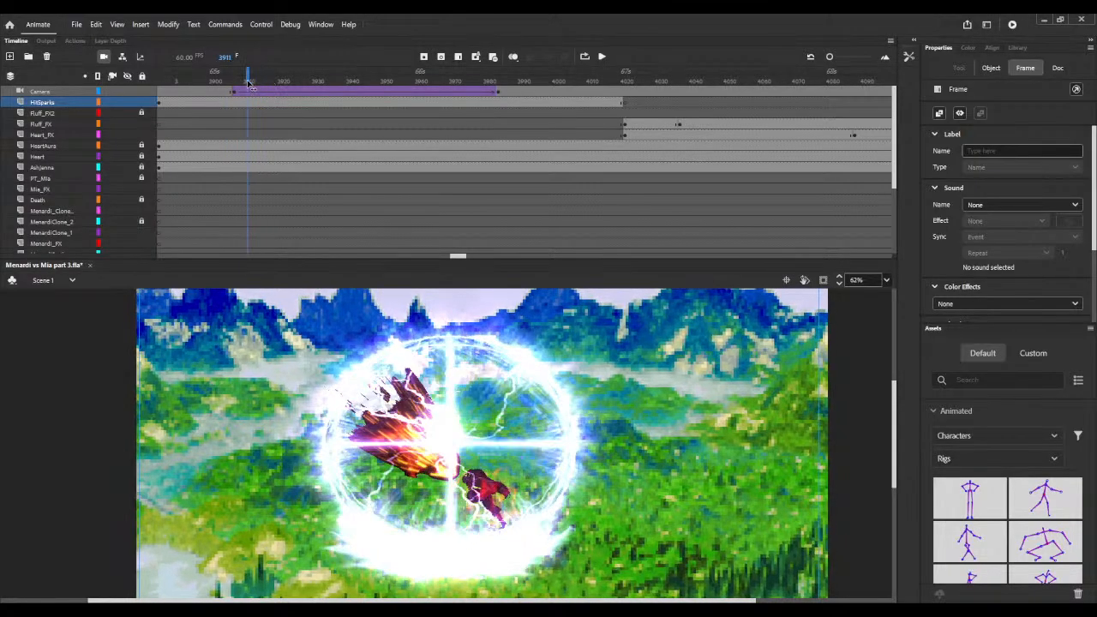
click(420, 430)
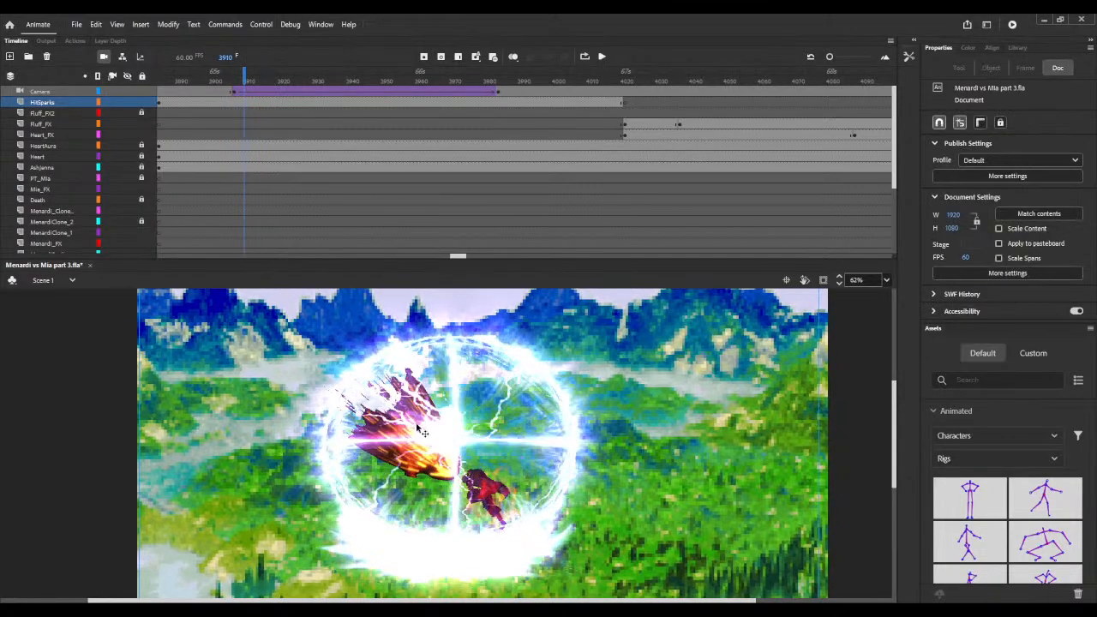
click(158, 103)
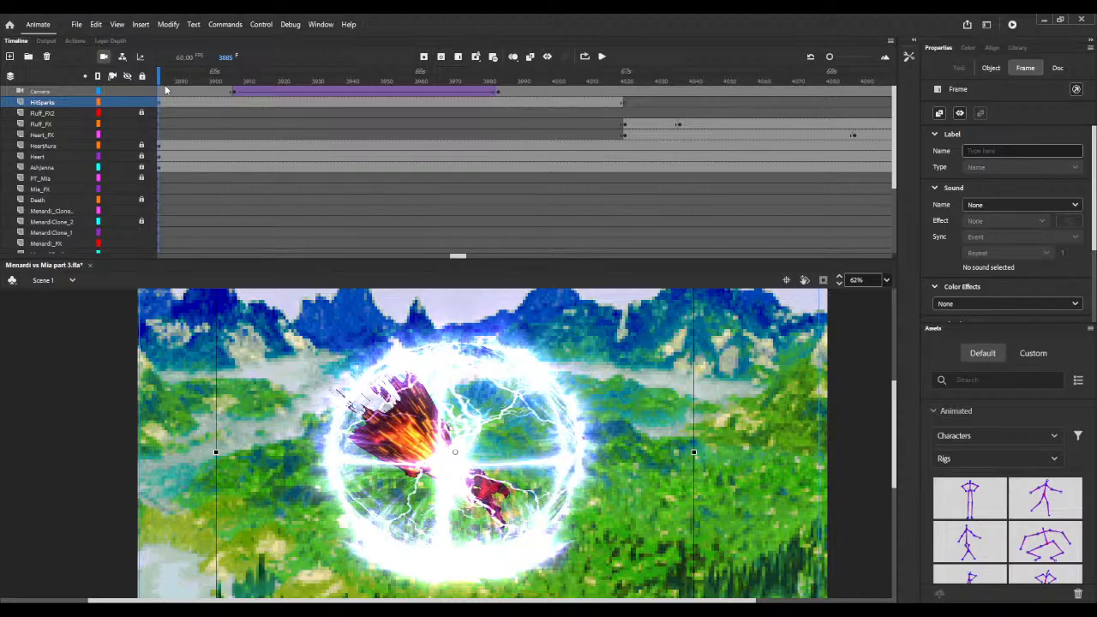
drag(165, 79, 215, 75)
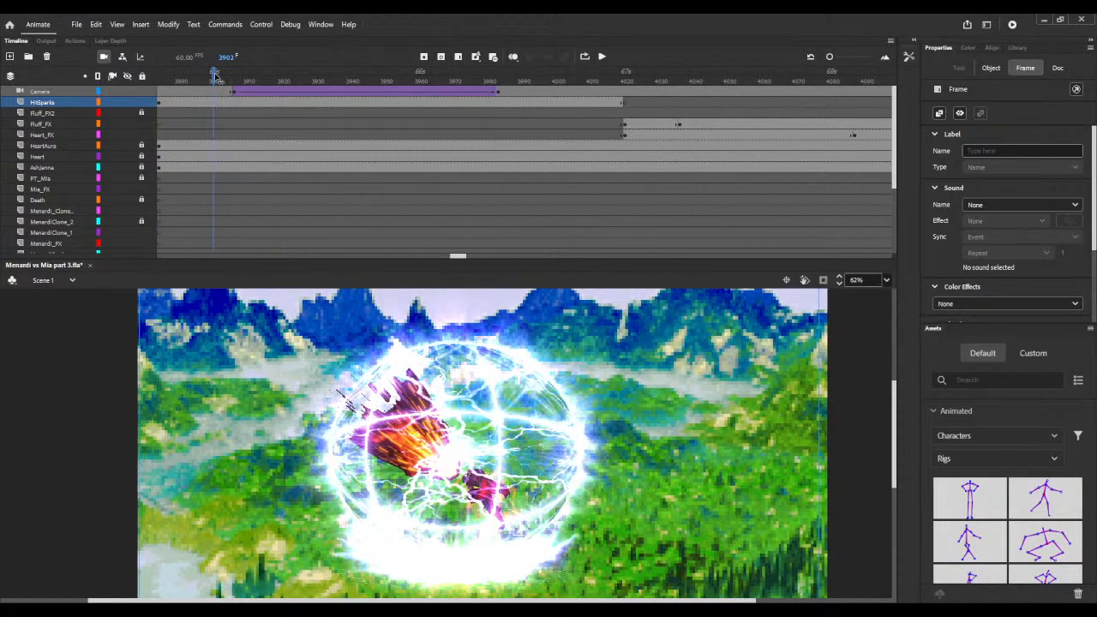
click(159, 104)
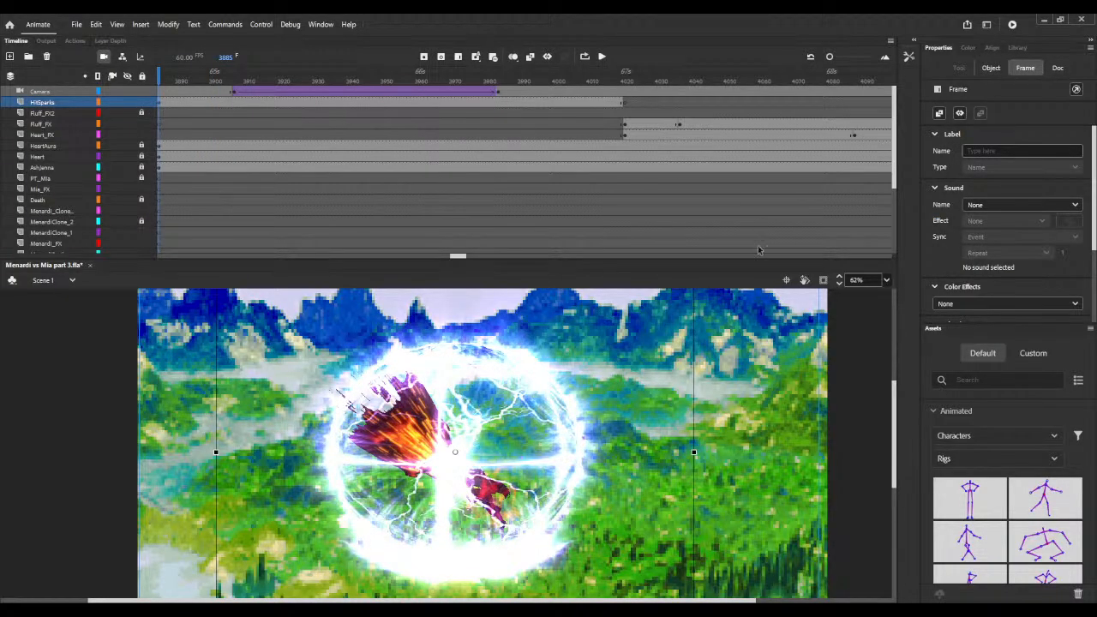
Step: Enlarge the Matrix #3 - Loop sphere at frame 3885 to about 1471 × 1238 px around its centre
click(840, 285)
click(840, 284)
click(840, 285)
click(841, 285)
click(840, 285)
click(840, 285)
click(841, 285)
click(840, 285)
click(840, 284)
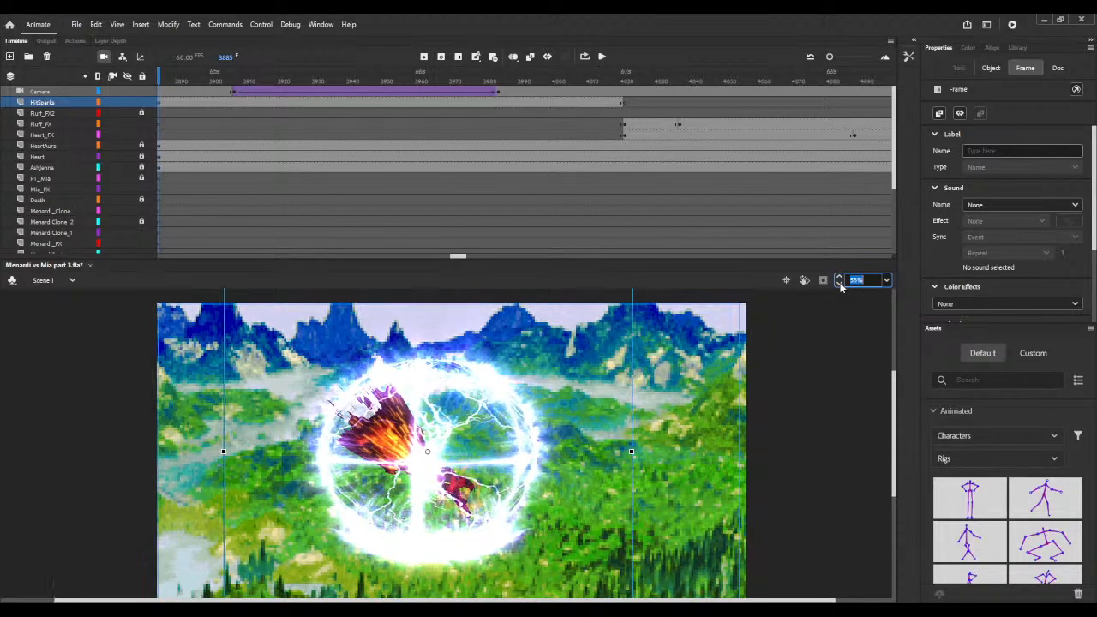
click(840, 284)
click(840, 285)
click(840, 284)
click(840, 285)
click(840, 284)
click(840, 285)
click(840, 285)
click(840, 285)
click(840, 285)
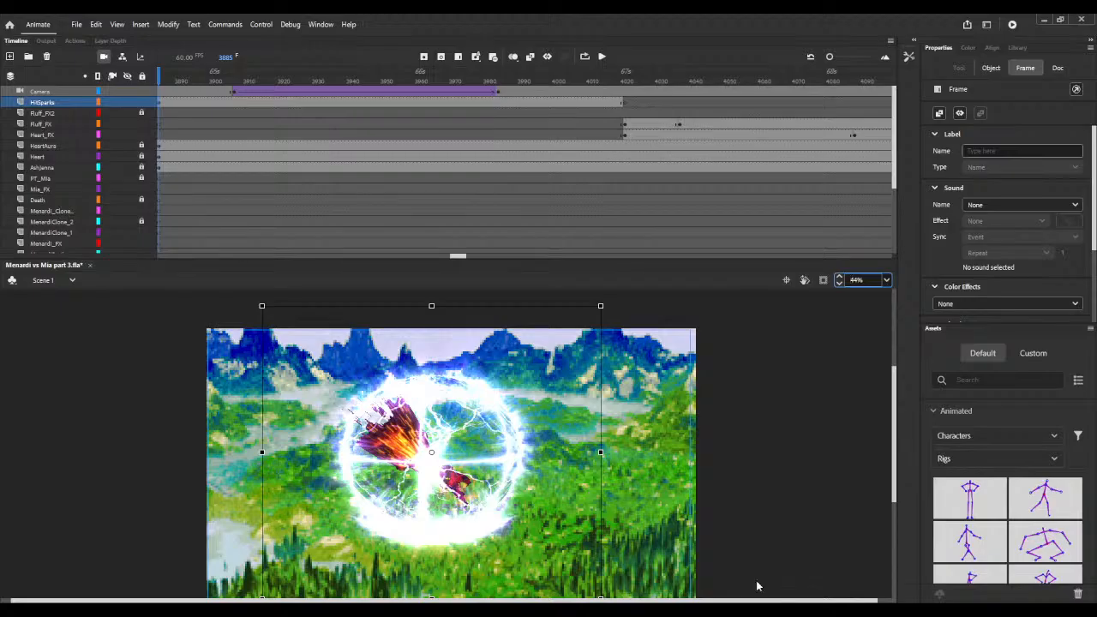
click(259, 306)
drag(259, 306, 247, 296)
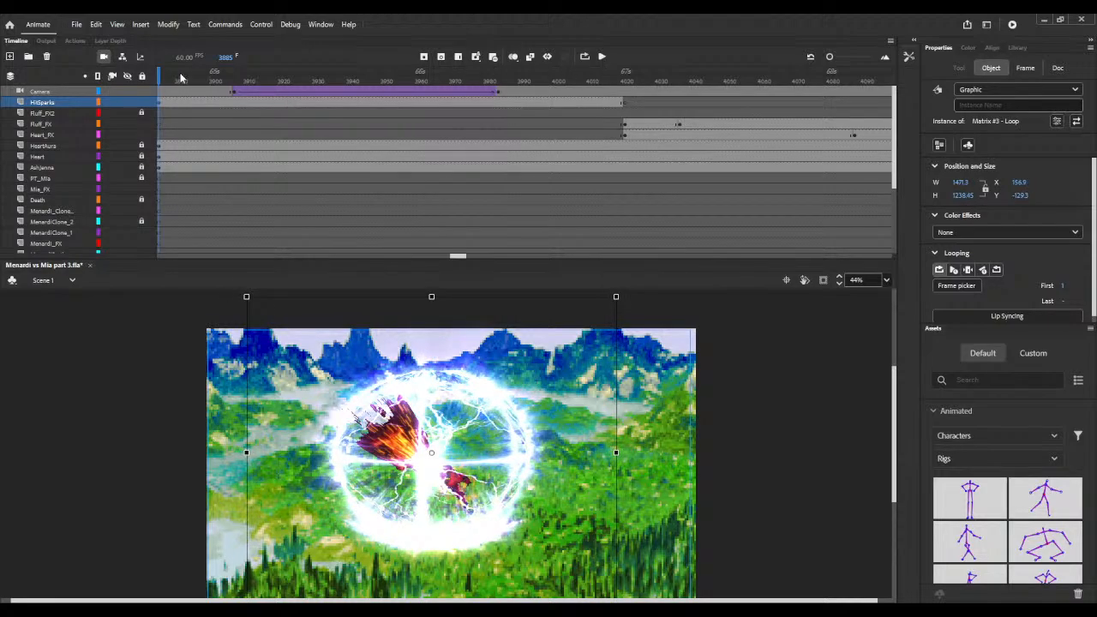
Step: Review the animation from frame 3885 to about frame 5368, covering the light burst, crater and blue beam shots
drag(161, 77, 660, 91)
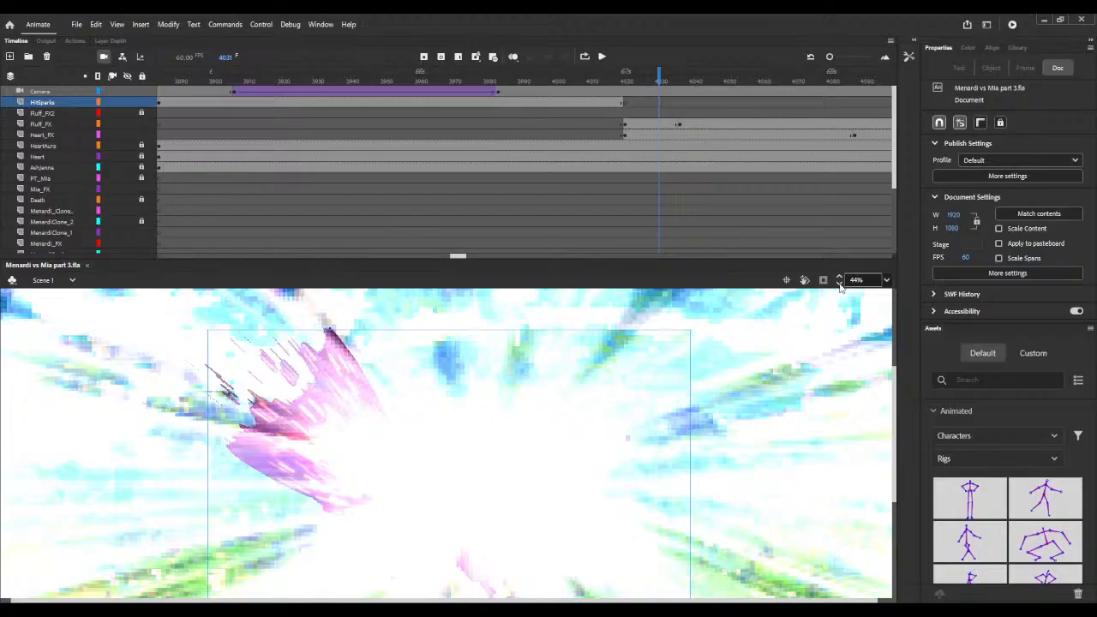
scroll(839, 288, down, 6)
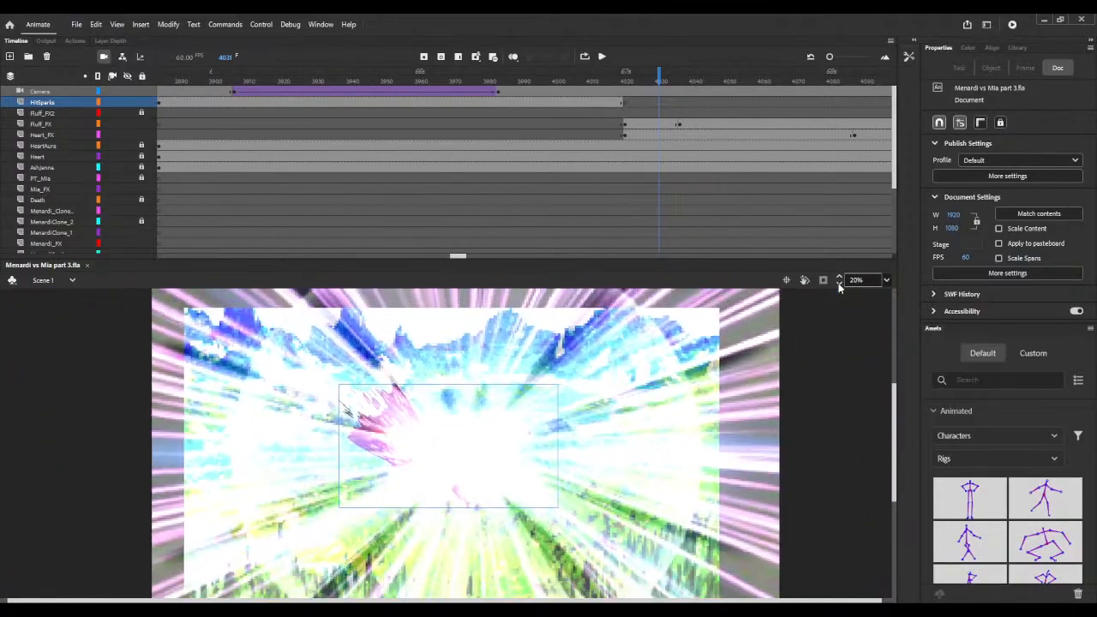
scroll(839, 288, down, 1)
drag(458, 259, 466, 257)
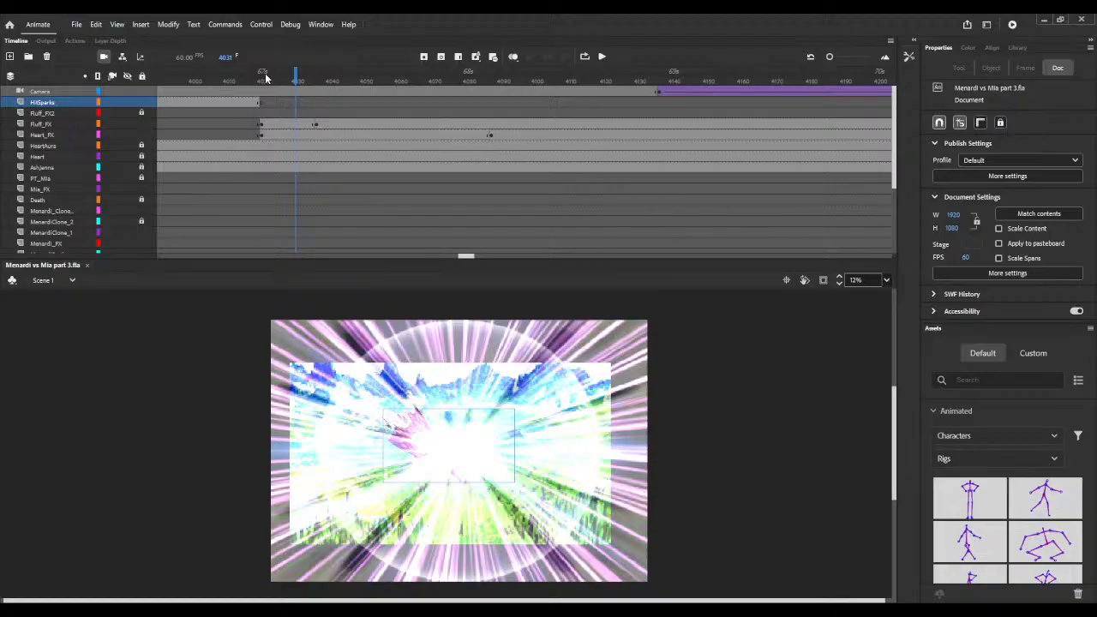
drag(266, 78, 960, 112)
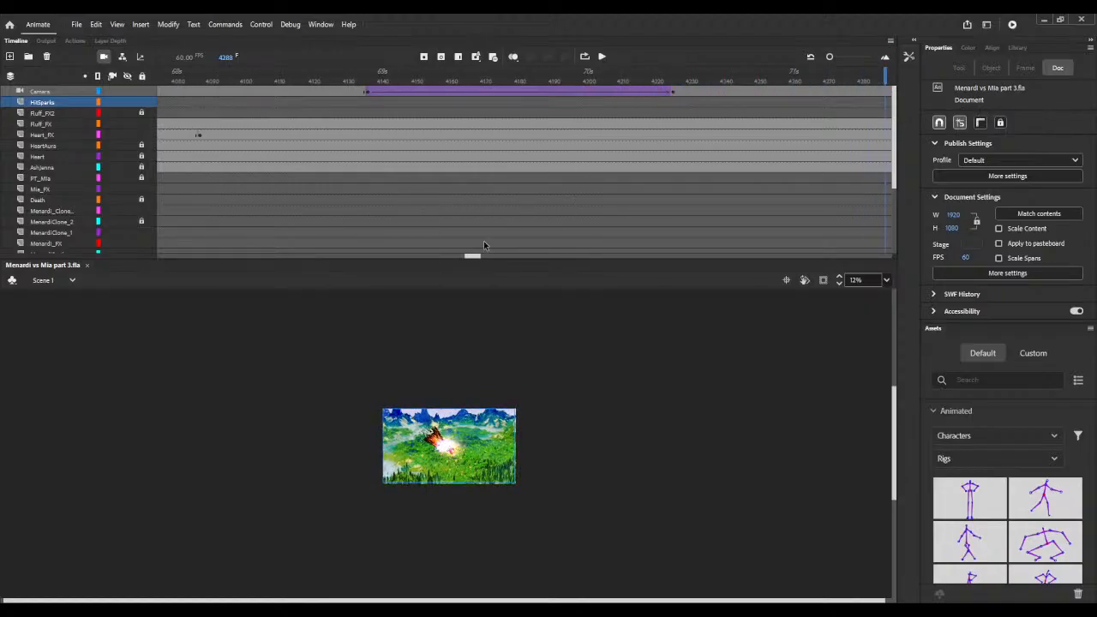
drag(474, 259, 506, 257)
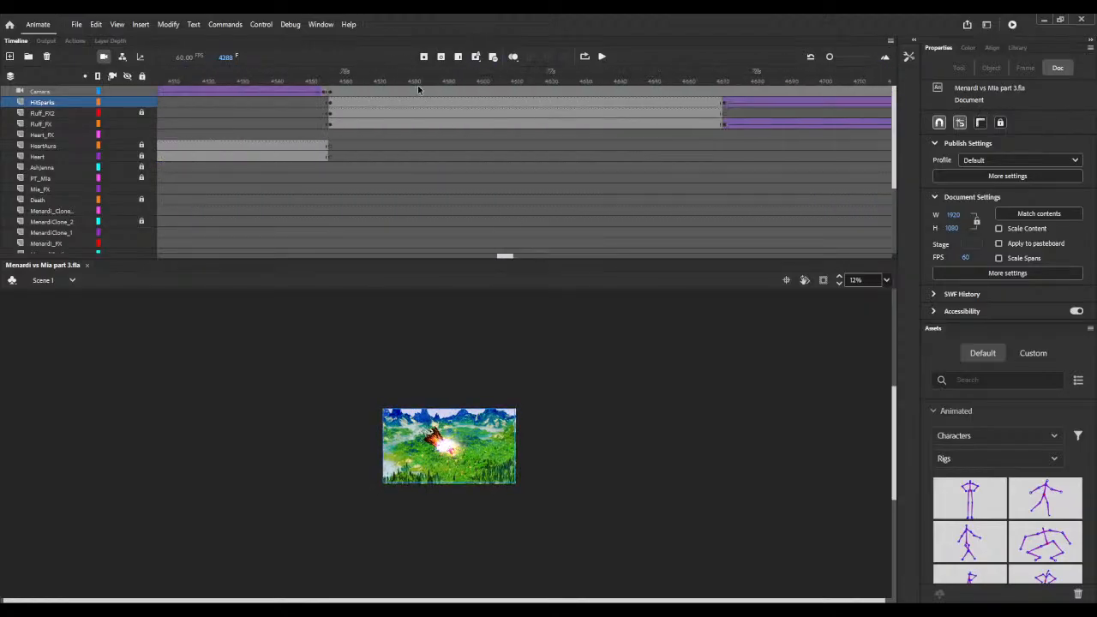
drag(343, 77, 998, 116)
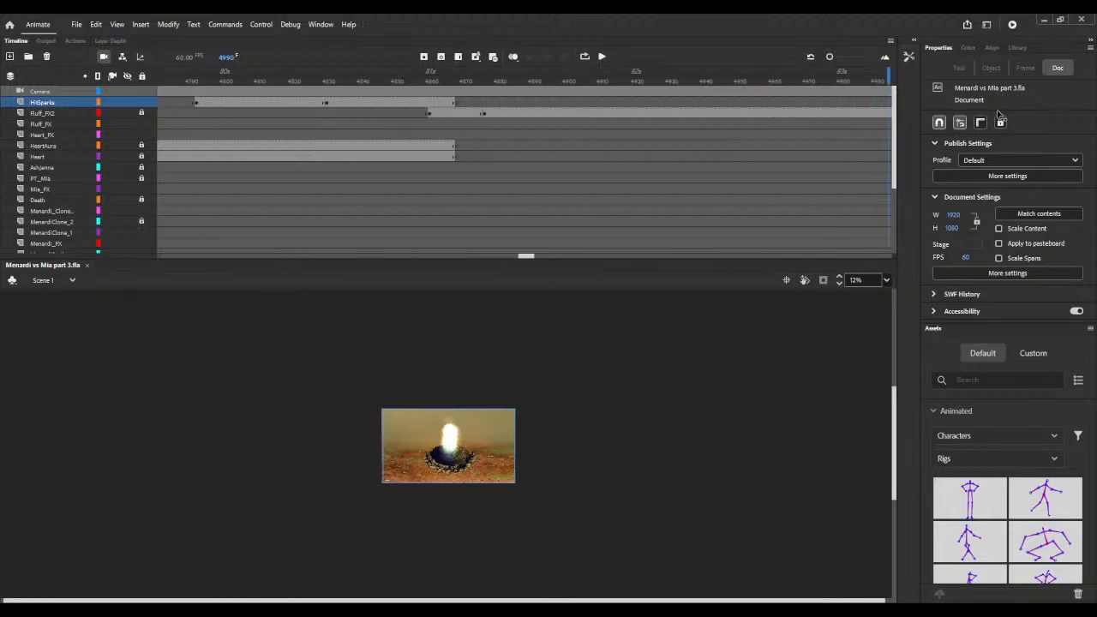
click(839, 279)
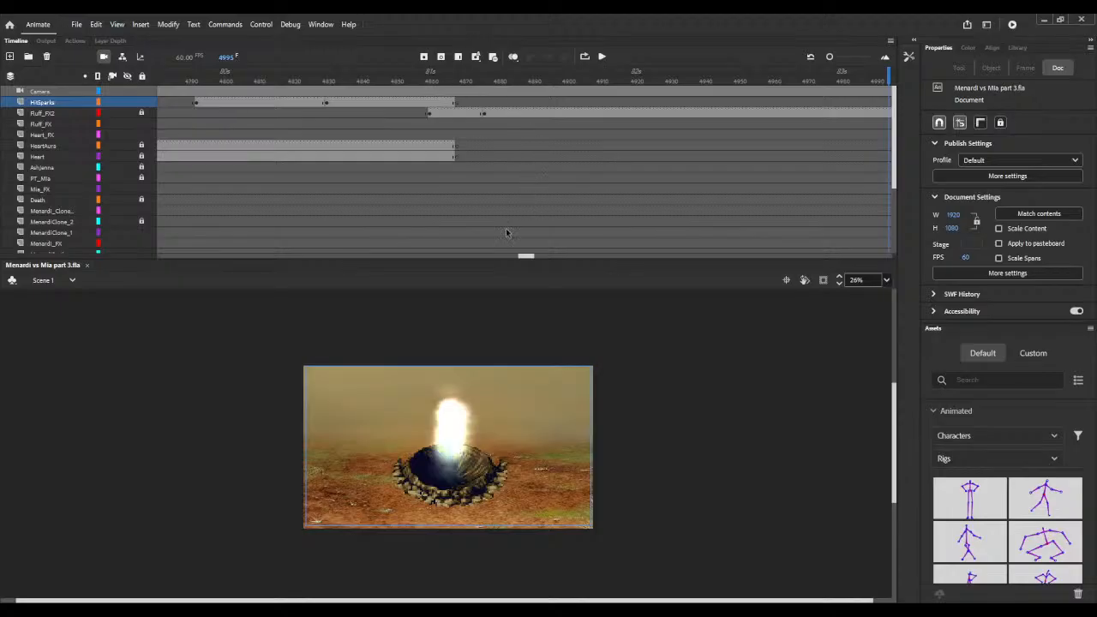
drag(526, 255, 544, 255)
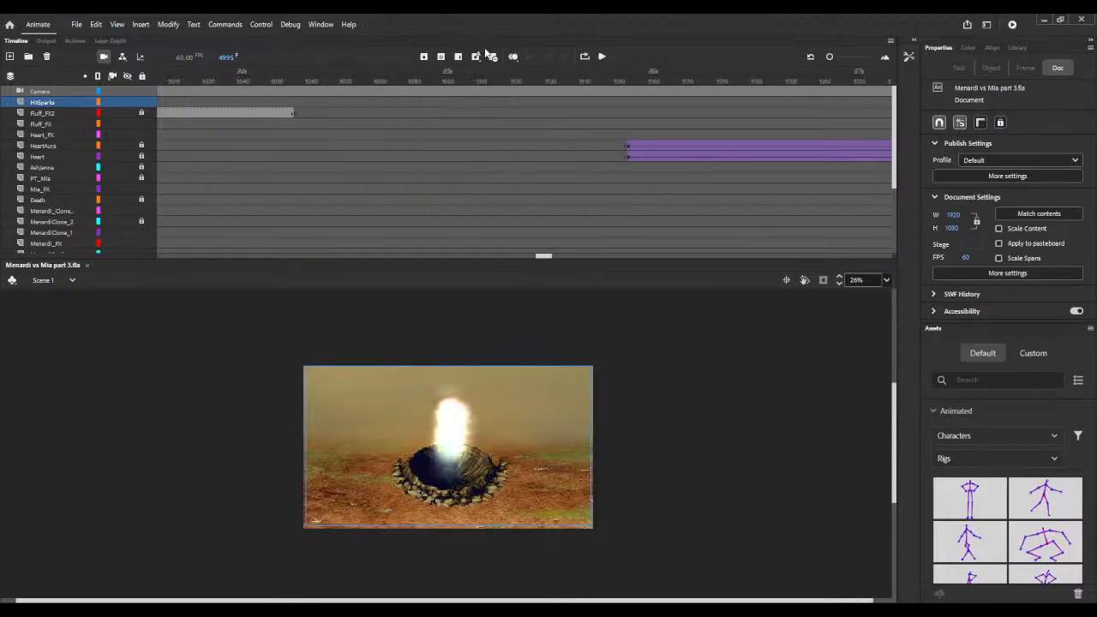
click(630, 77)
key(Return)
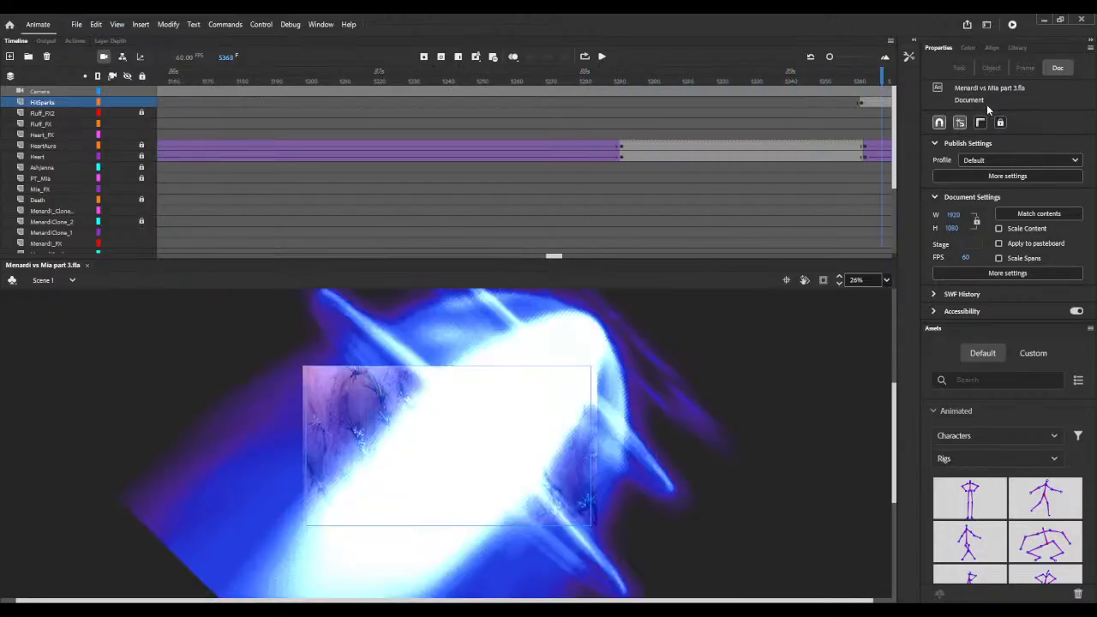
Step: Examine the red-glowing character in front of the rock wall up close at frame 5322
scroll(840, 281, up, 4)
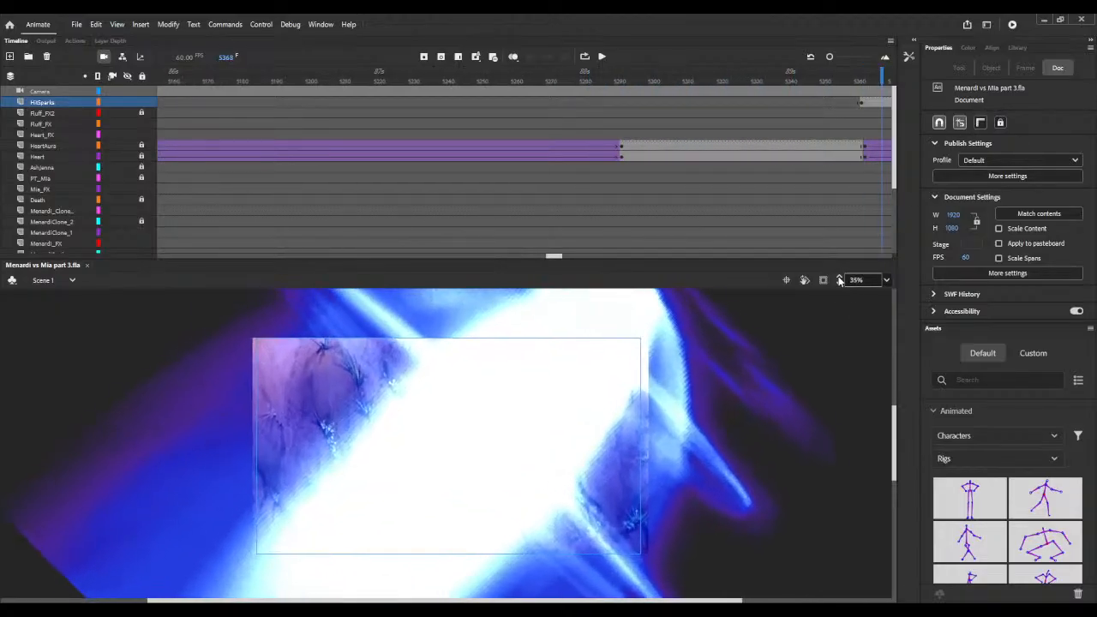
scroll(840, 281, up, 3)
drag(535, 85, 725, 99)
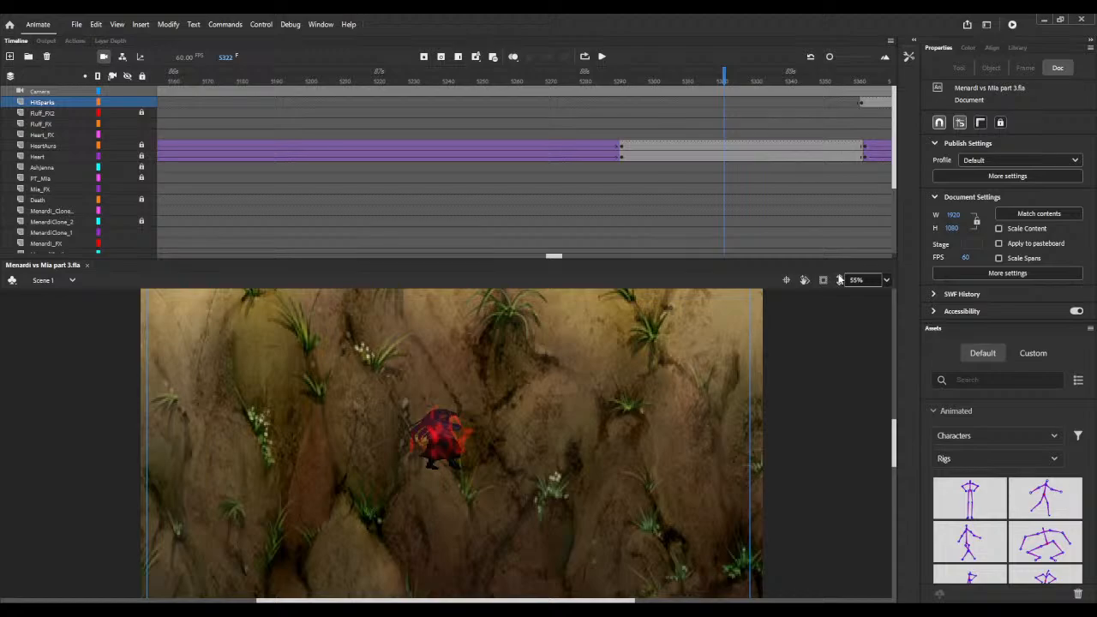
scroll(840, 280, up, 8)
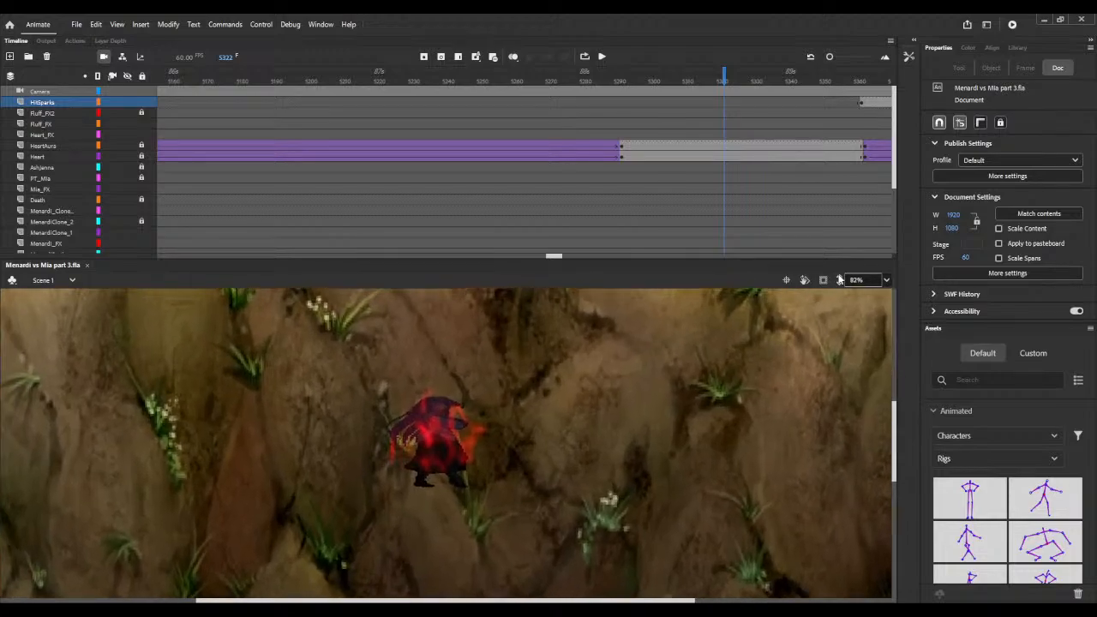
scroll(840, 279, up, 6)
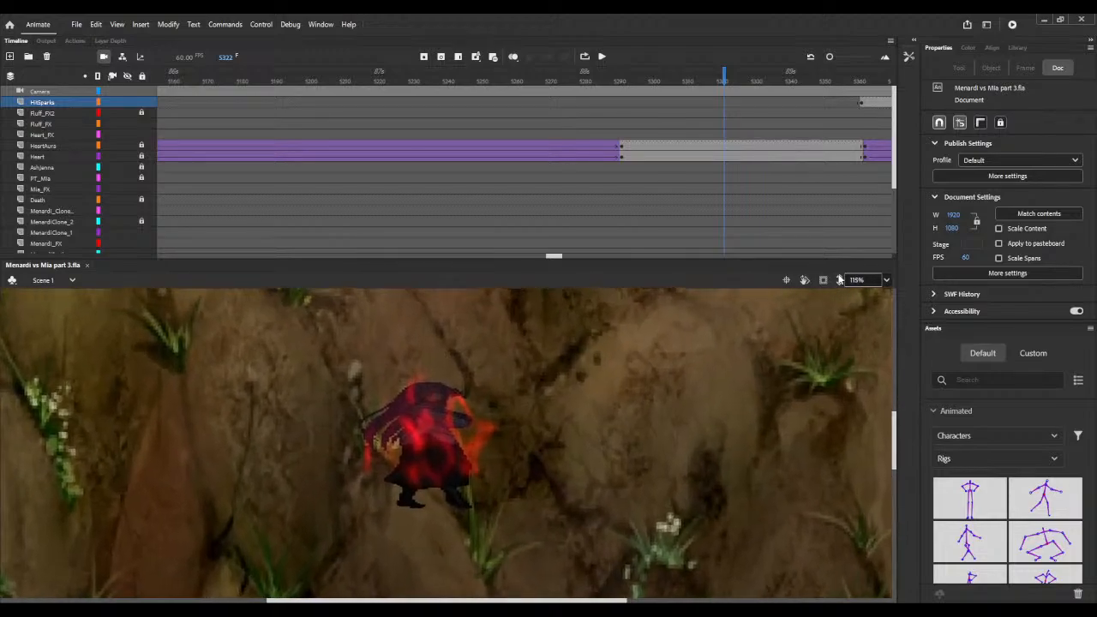
scroll(840, 280, up, 6)
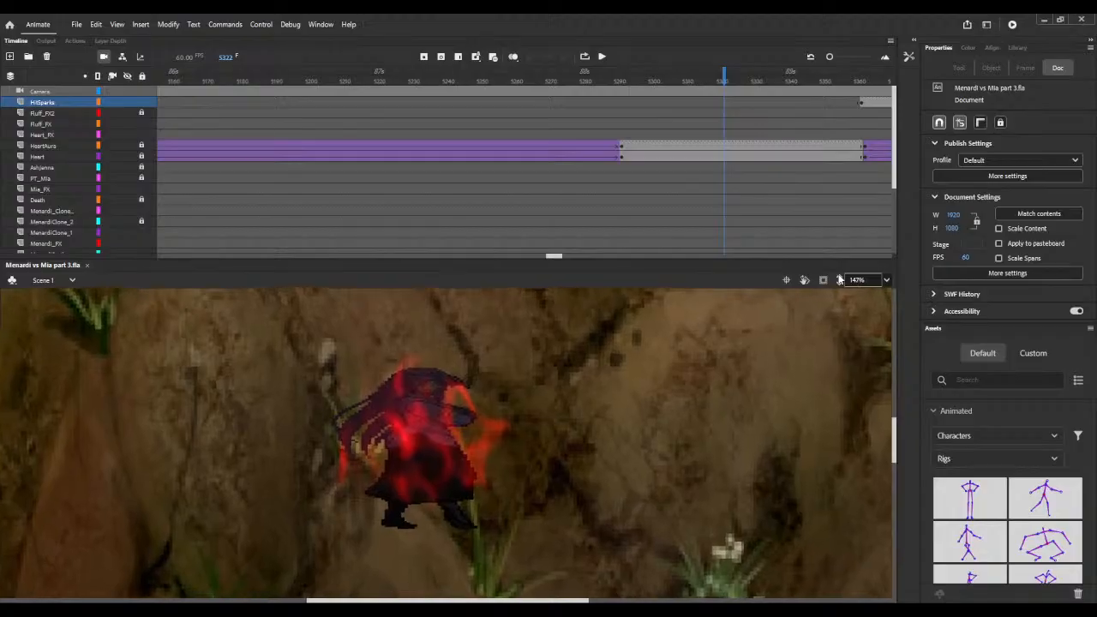
scroll(840, 280, up, 6)
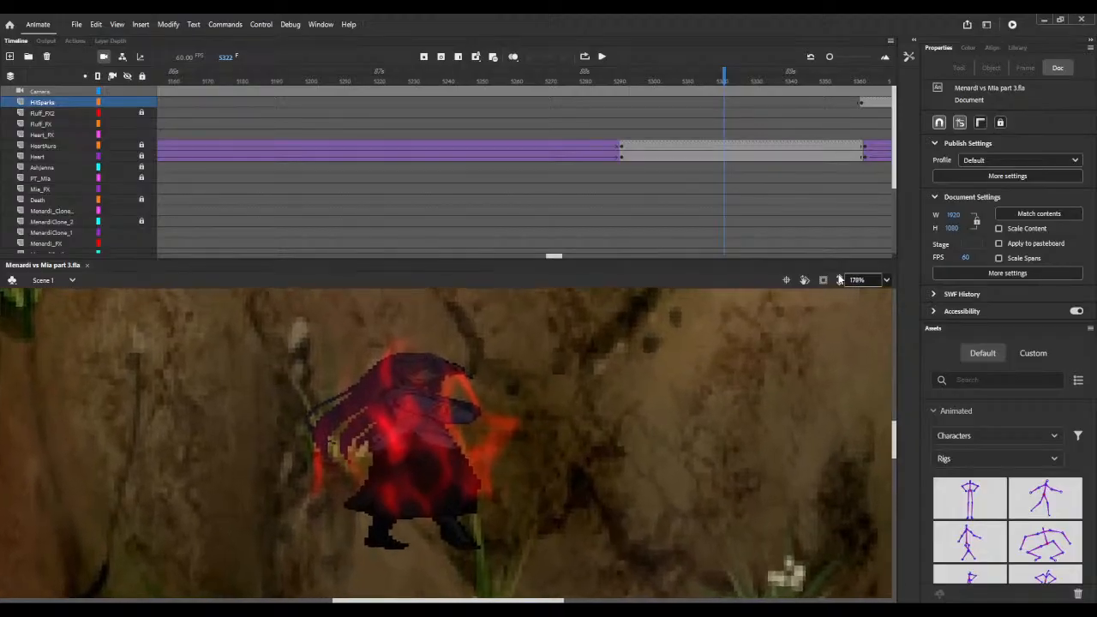
scroll(840, 280, up, 2)
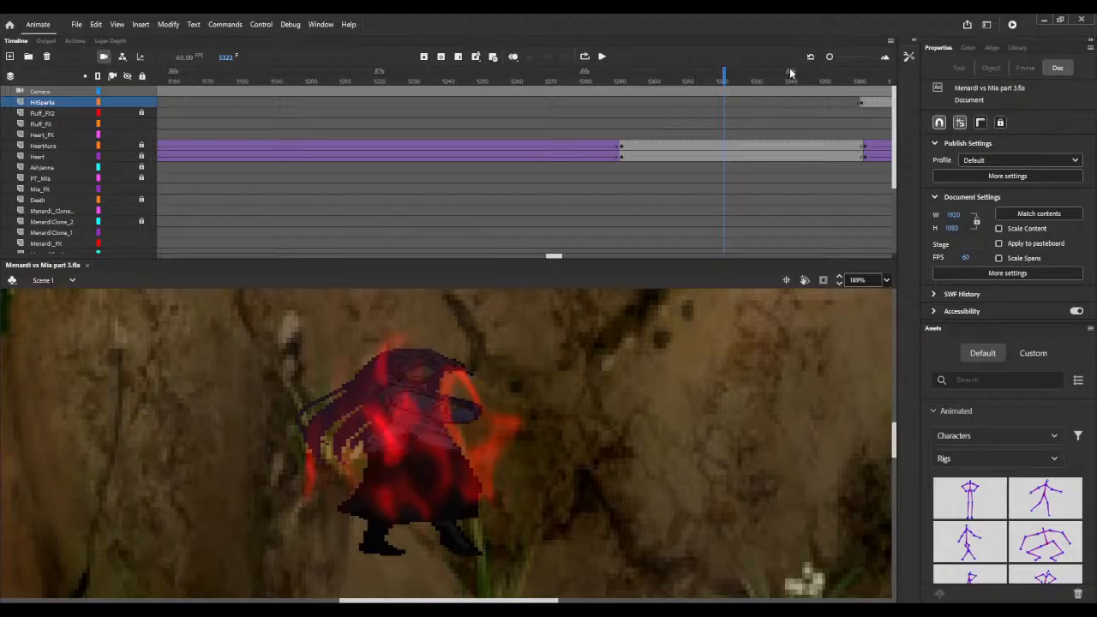
click(841, 286)
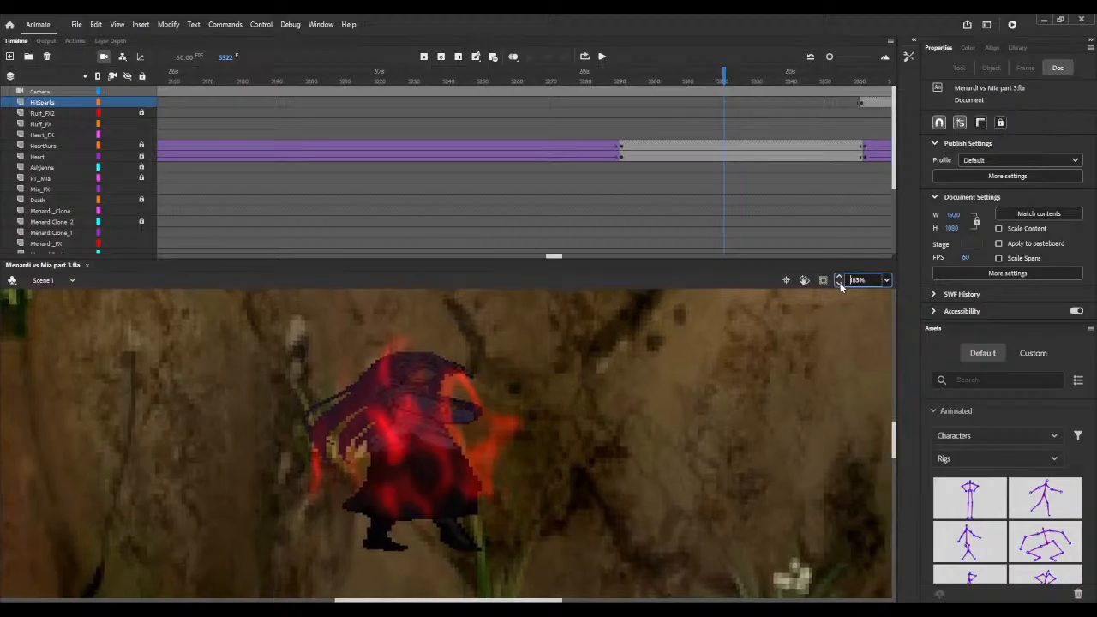
click(841, 285)
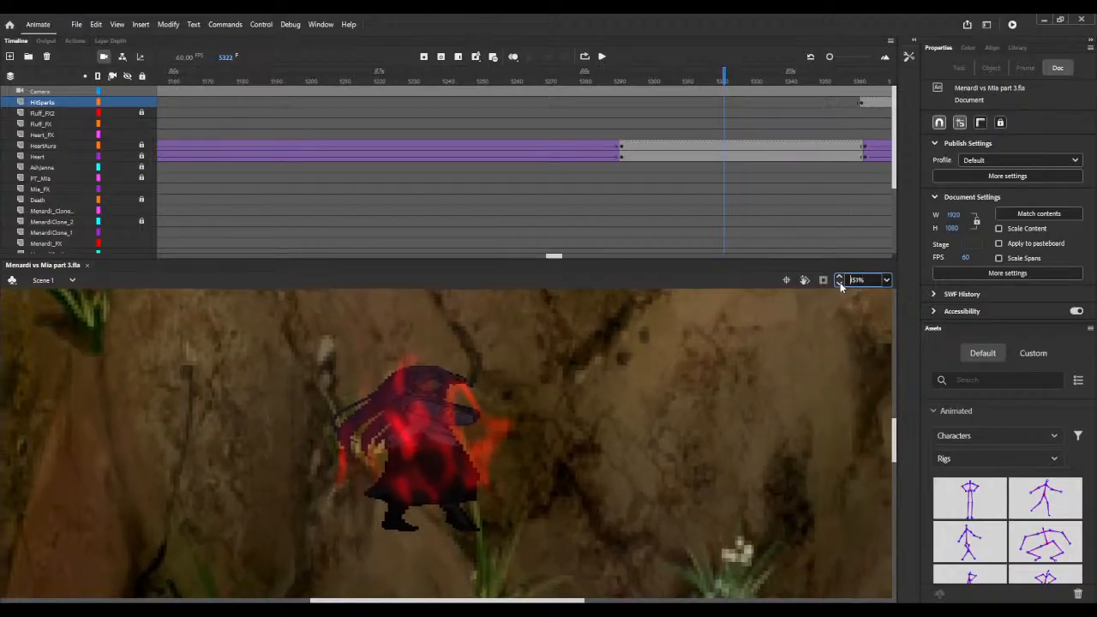
click(841, 285)
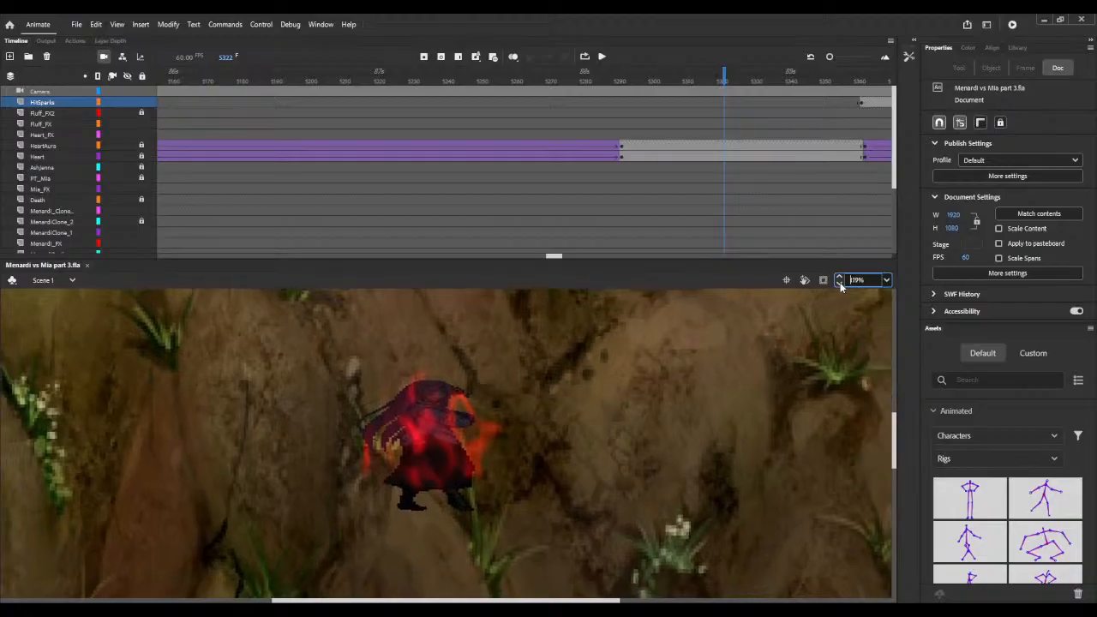
click(841, 285)
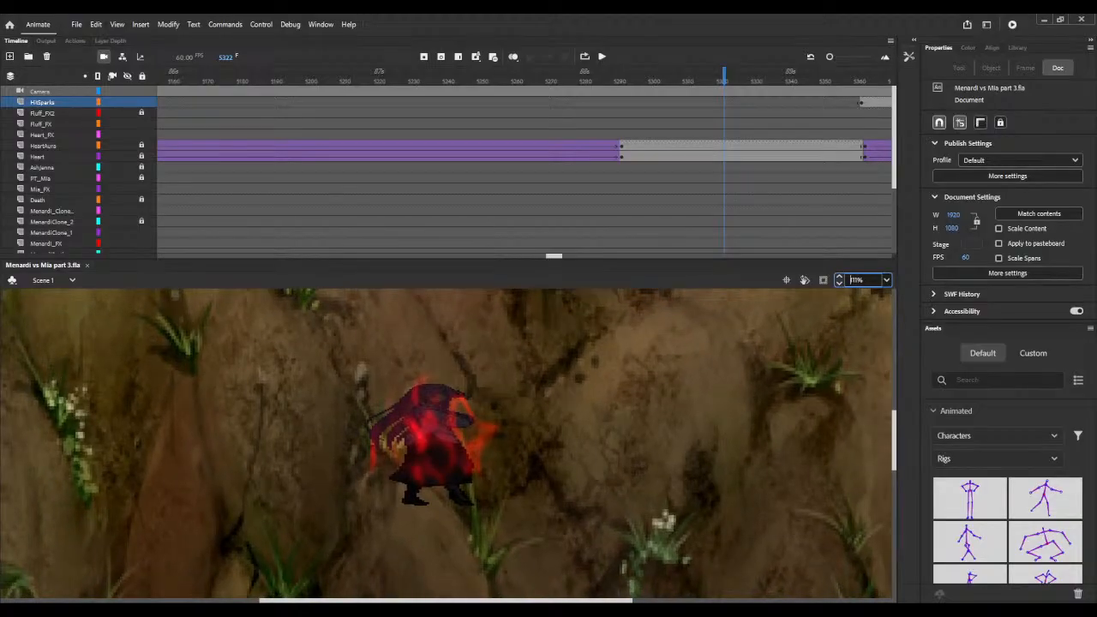
Step: Insert 10 frames across the layers at frame 5683 to lengthen the character's standing pose by the rock wall
drag(605, 84, 929, 81)
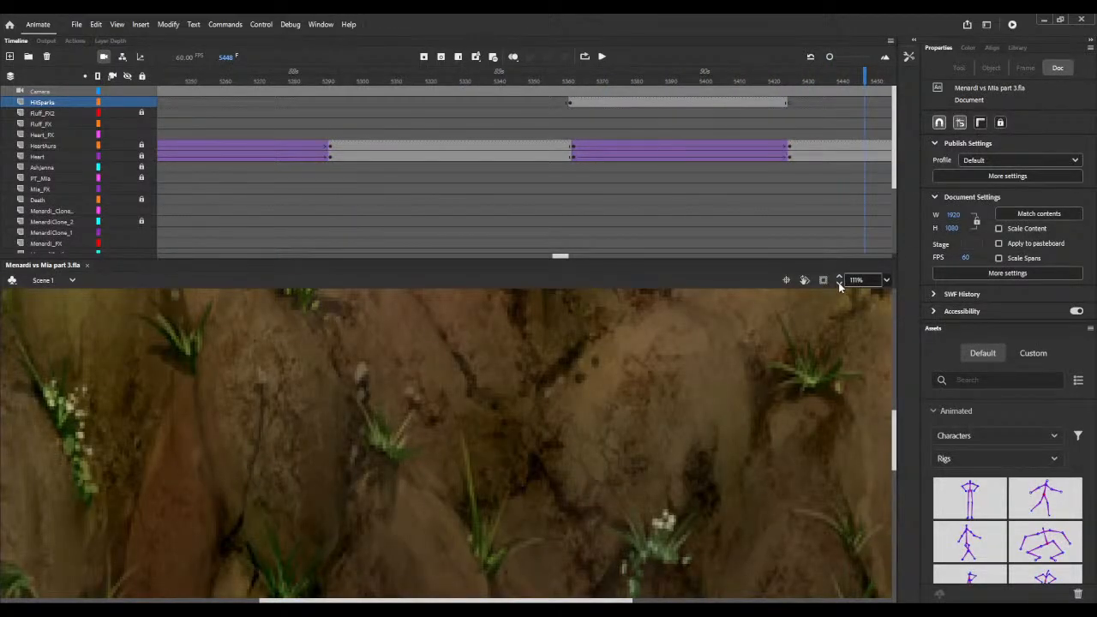
scroll(839, 287, down, 3)
scroll(838, 282, down, 2)
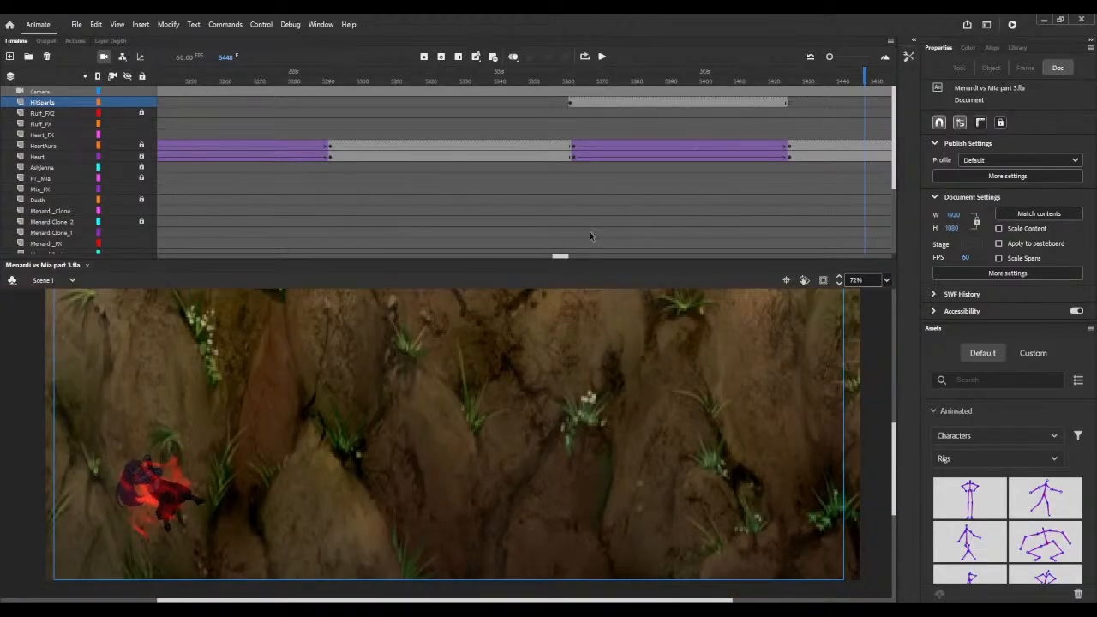
drag(560, 255, 573, 255)
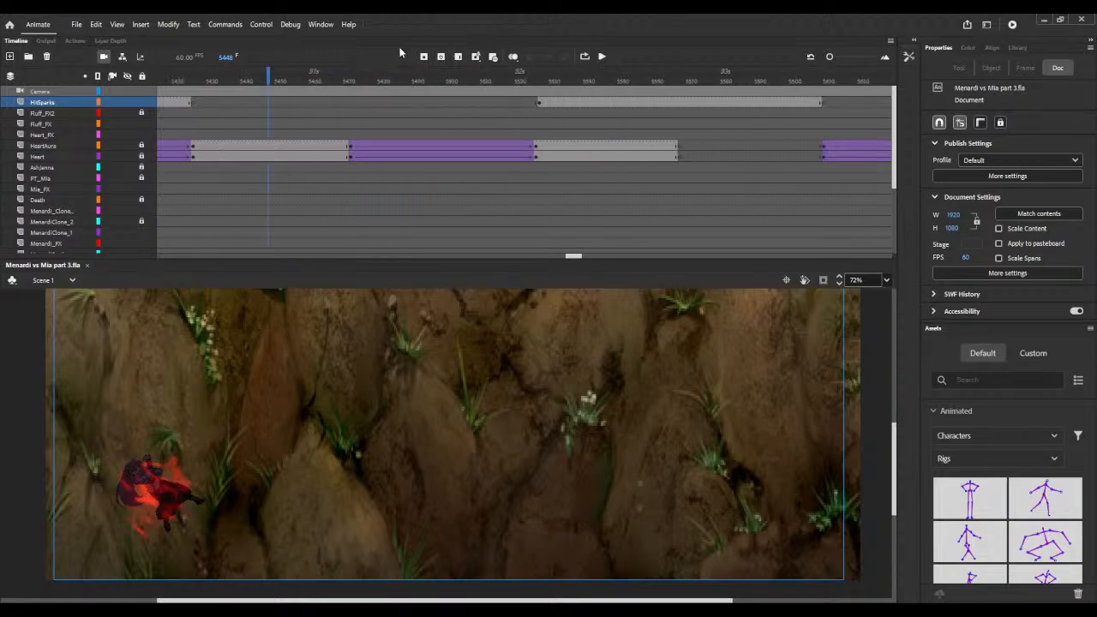
drag(340, 80, 833, 72)
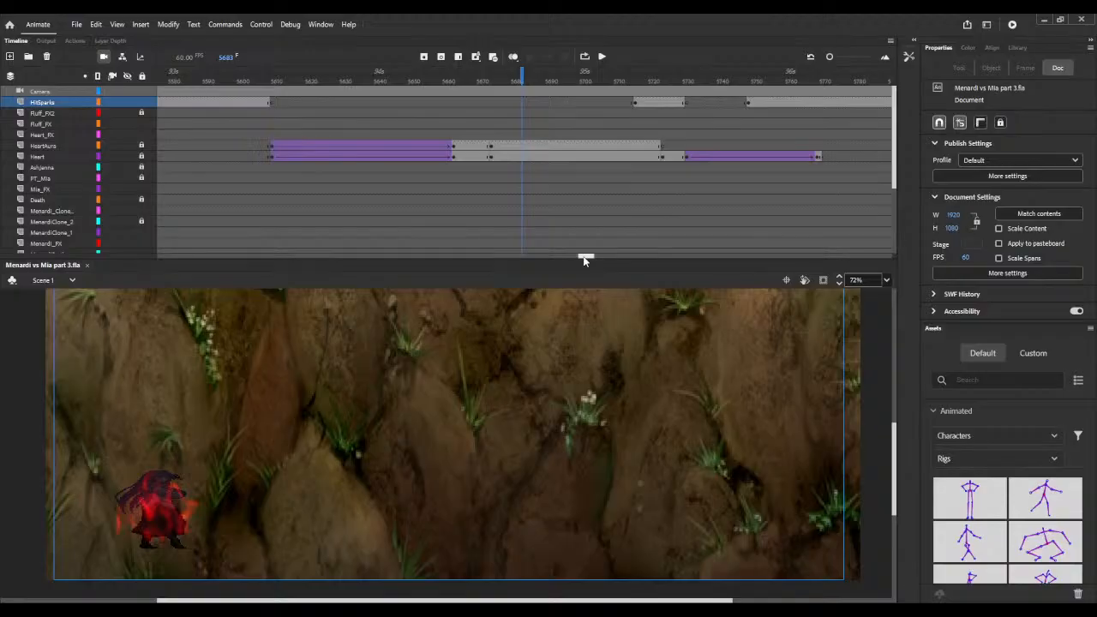
key(F5)
key(F5)
key(F5)
key(F5)
key(F5)
key(F5)
key(F5)
key(F5)
key(F5)
key(F5)
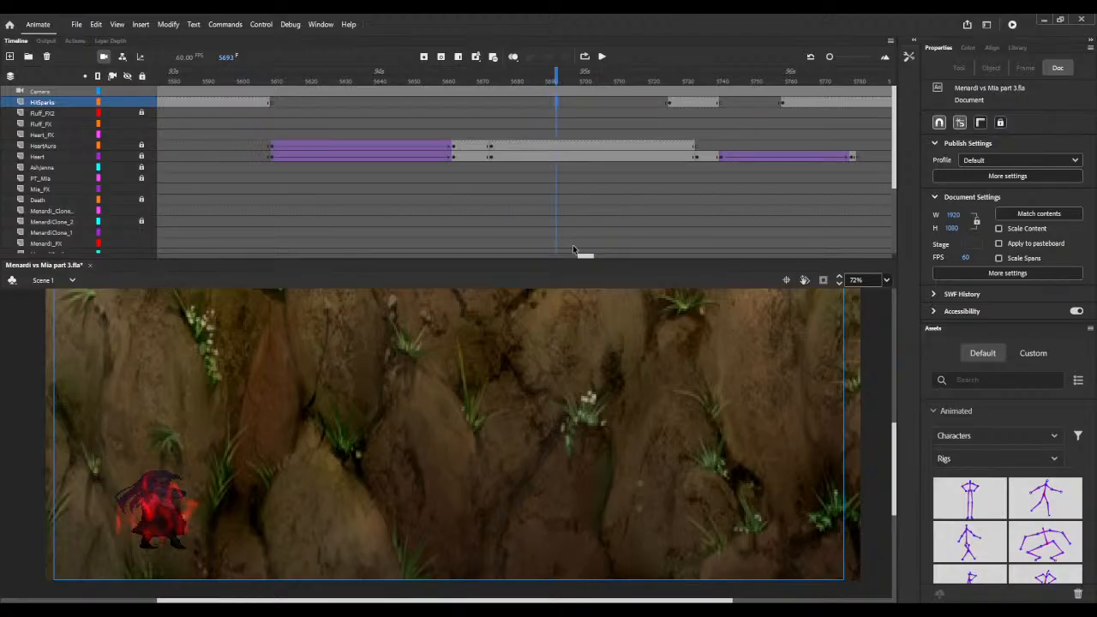
Step: Insert another 10 frames across the layers at frame 5693 to extend the pose by the rock wall, and save the file
key(F5)
key(F5)
key(F5)
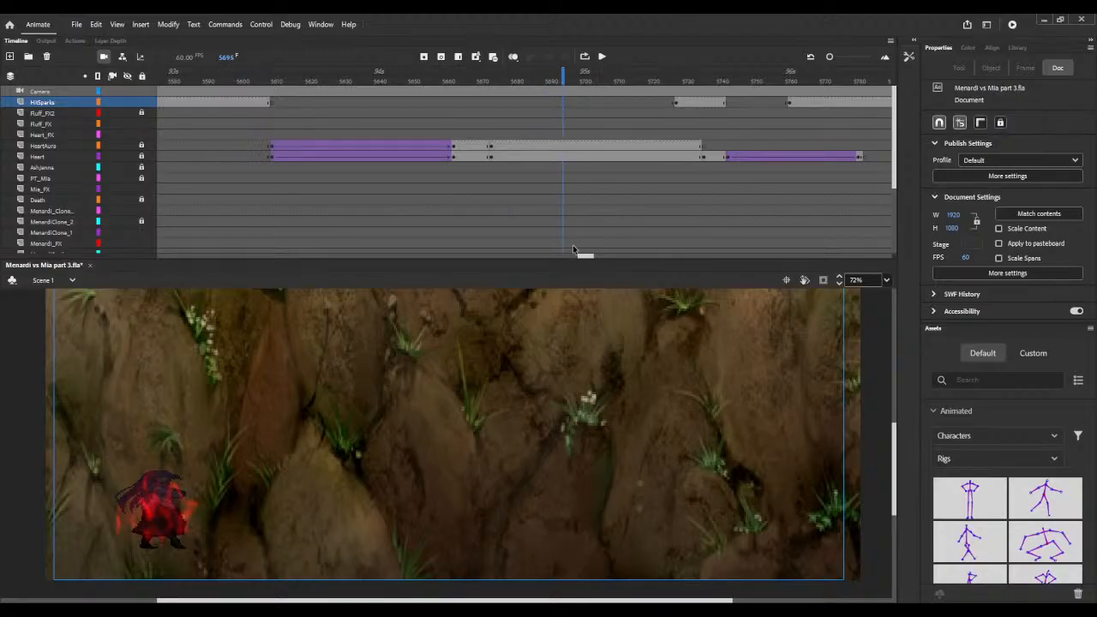
key(F5)
key(F5)
key(F5)
key(F5)
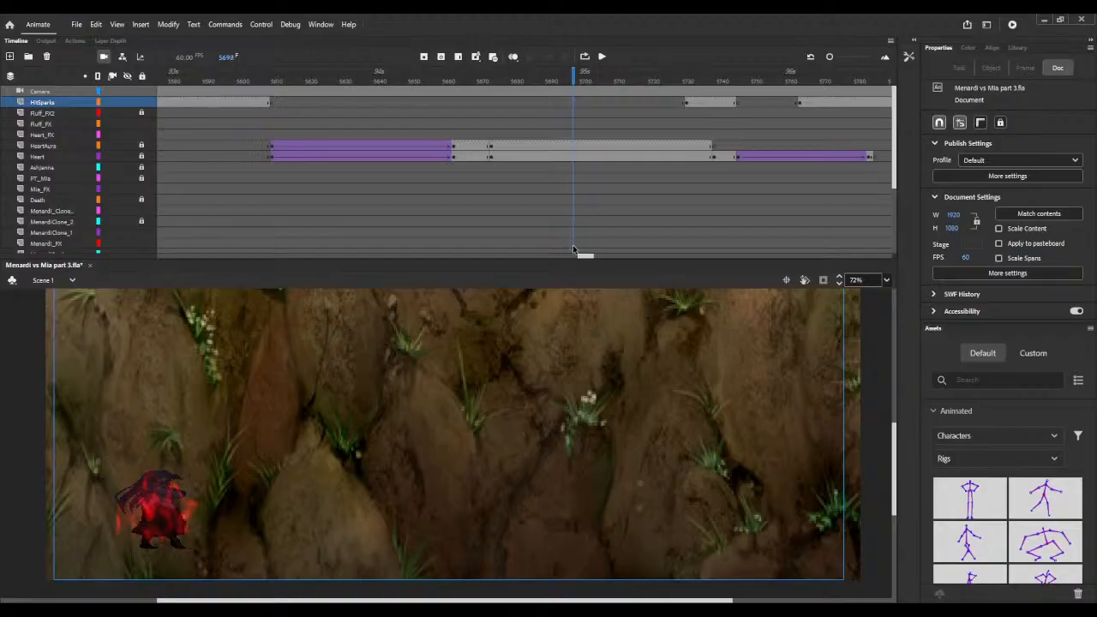
key(F5)
key(F5)
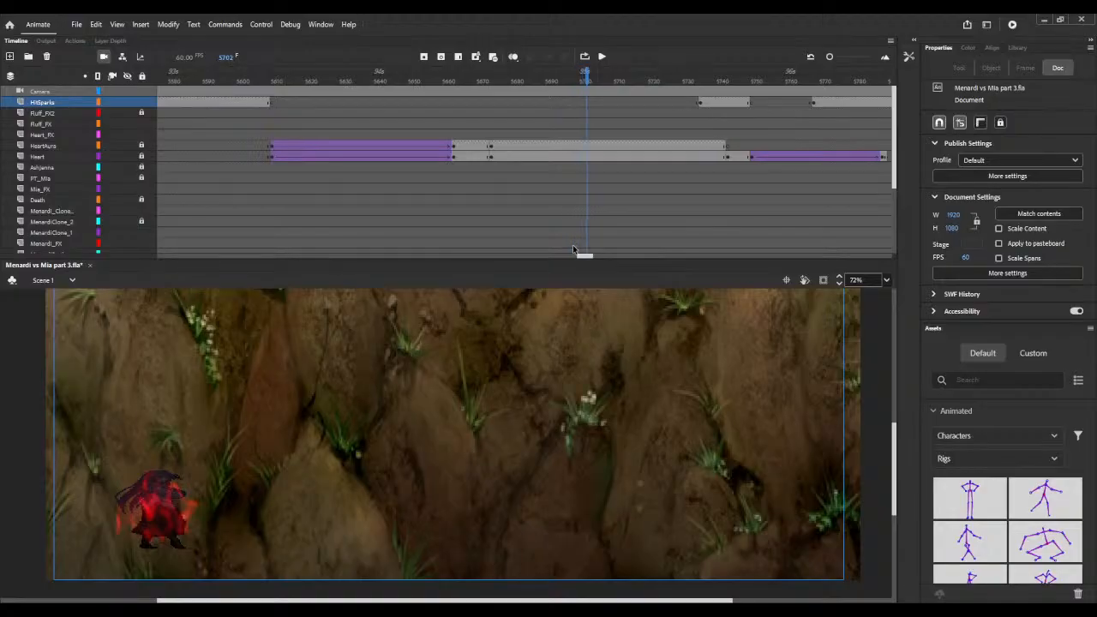
key(F5)
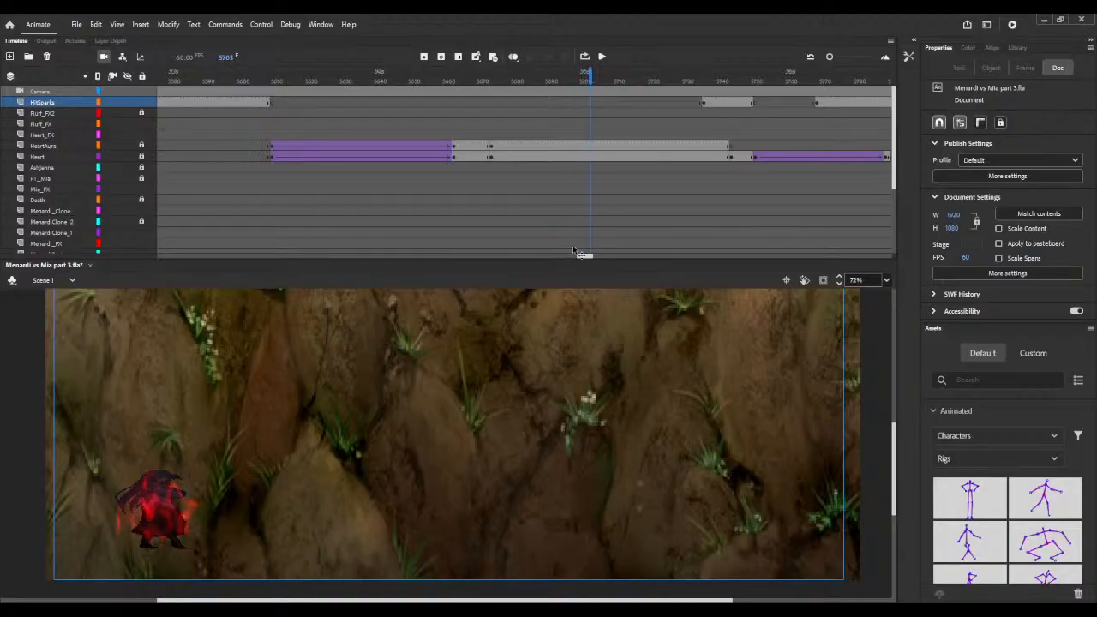
key(ctrl+s)
Step: Go to the forest shot at frame 6590 and unlock the HeartAura layer
scroll(839, 287, down, 5)
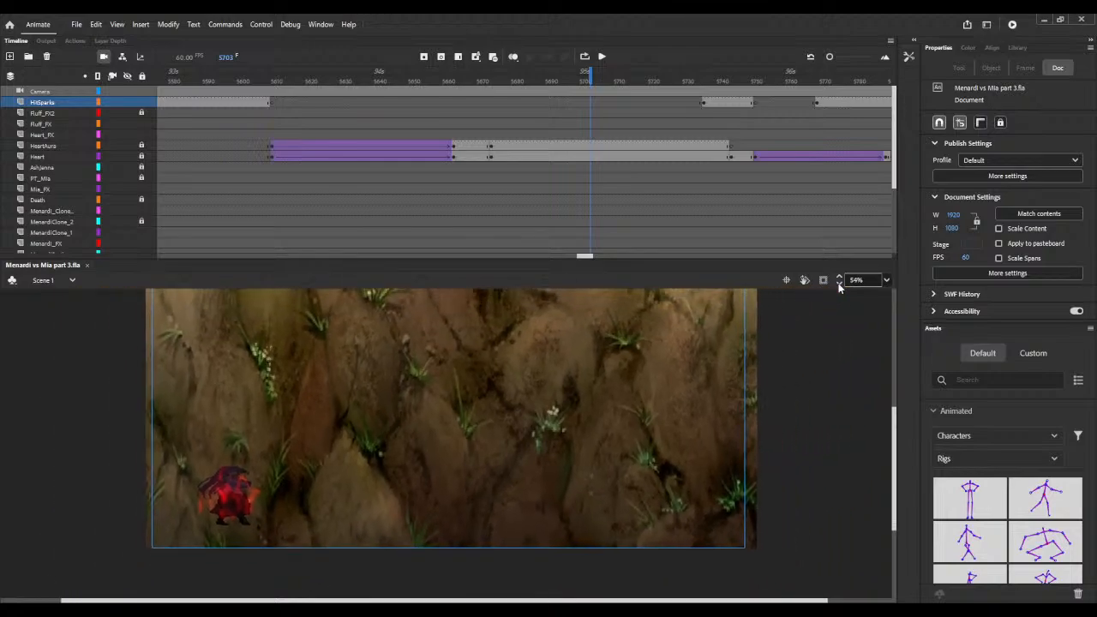
scroll(839, 287, down, 2)
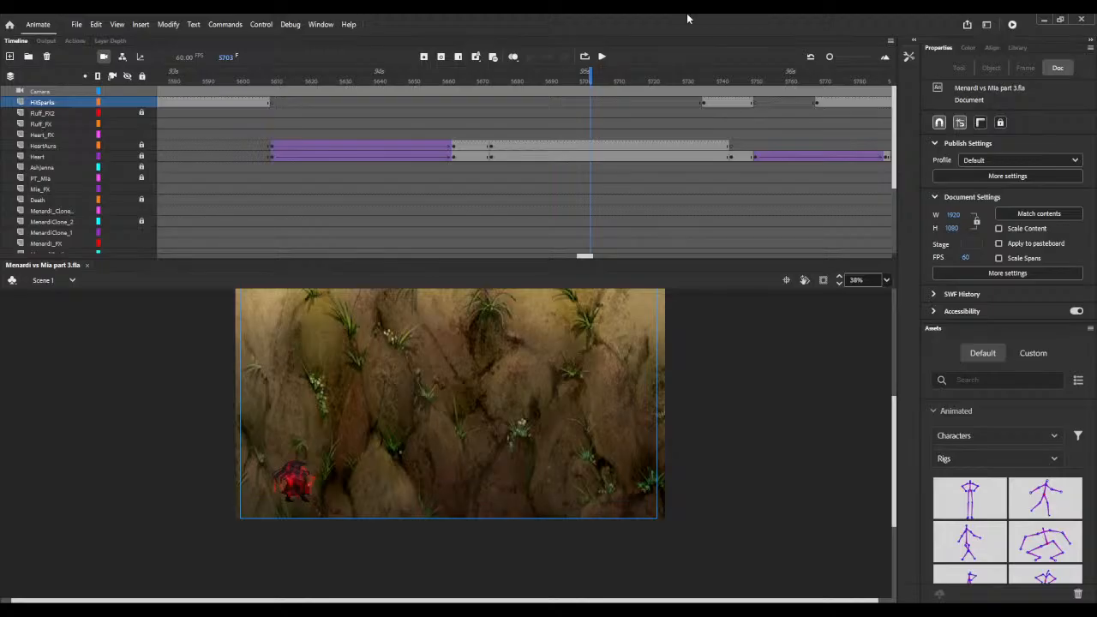
drag(585, 256, 650, 259)
click(595, 77)
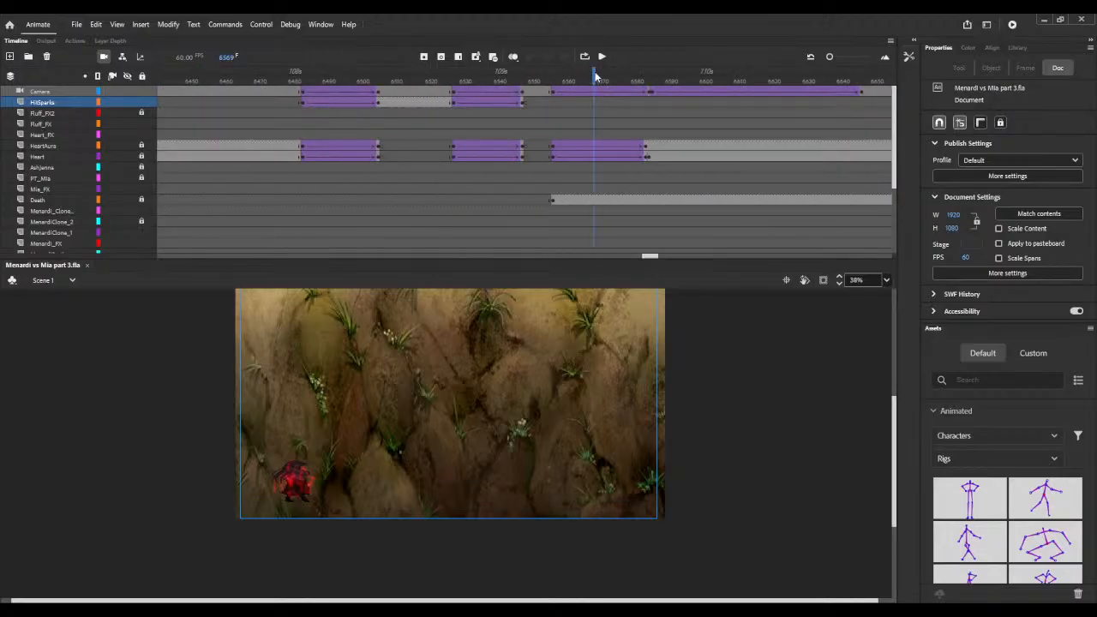
drag(595, 77, 667, 77)
click(470, 444)
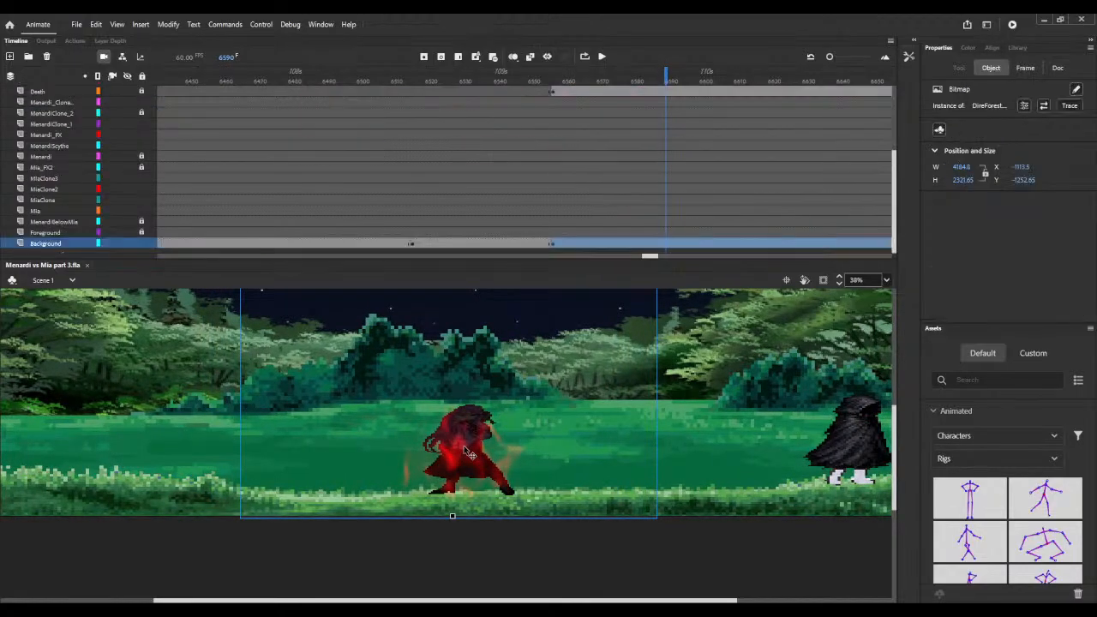
scroll(137, 155, up, 5)
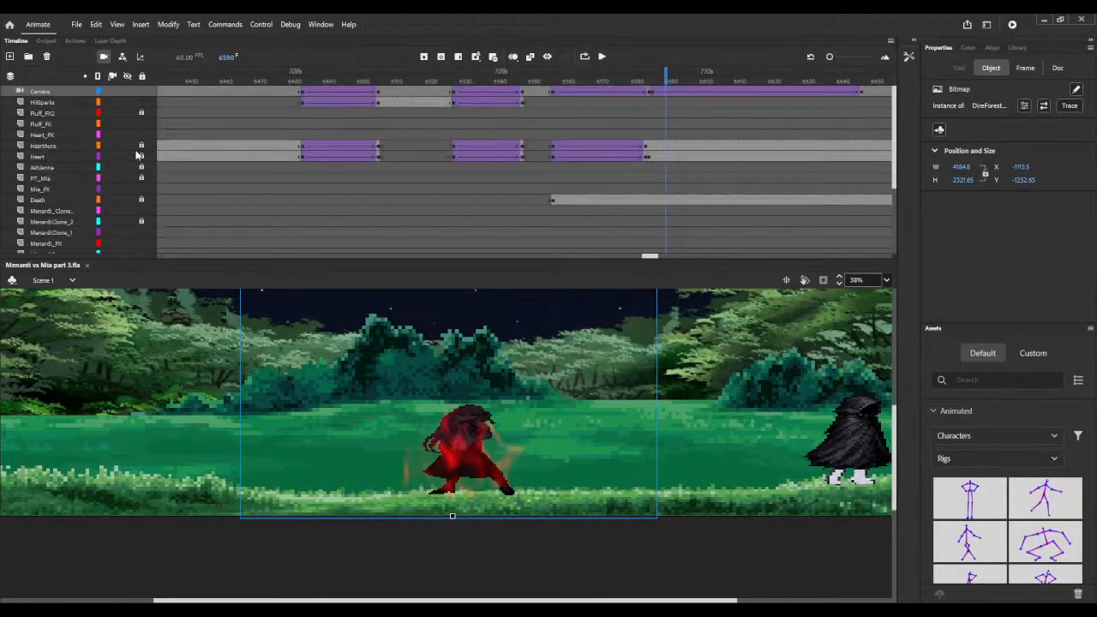
click(141, 146)
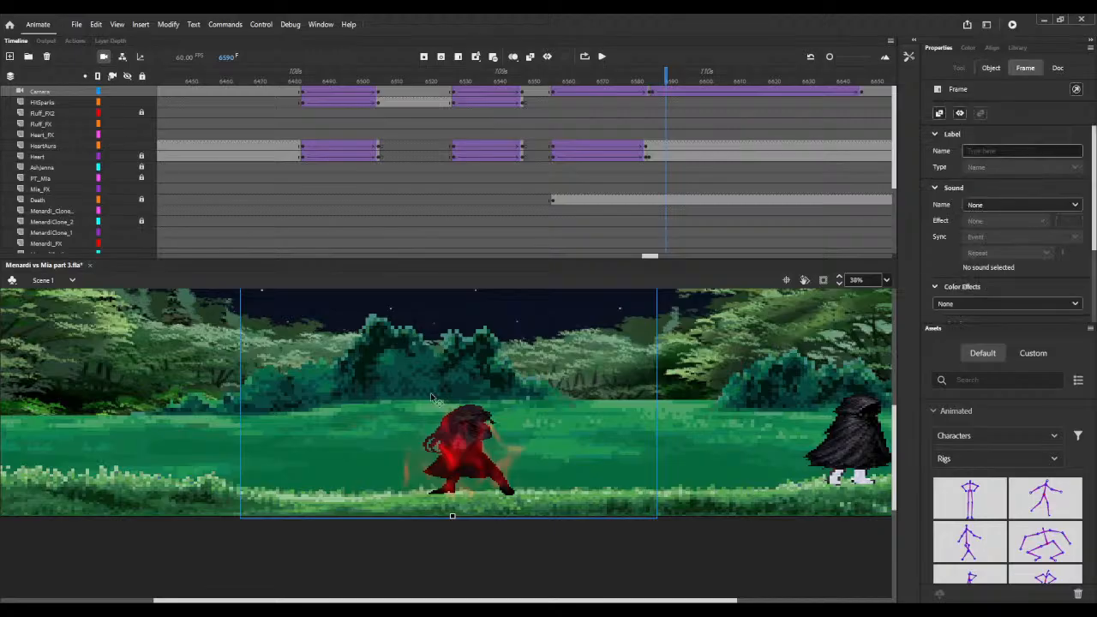
Step: Nudge the red aura up and to the right over the standing character, to X 854.4 and Y 783
click(470, 431)
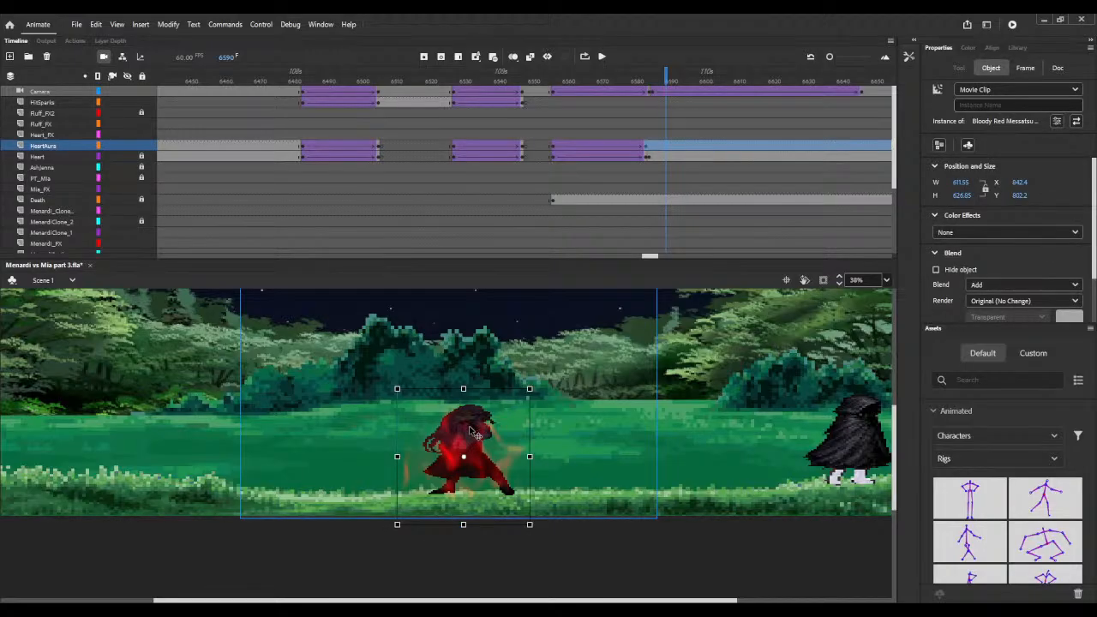
key(Up)
key(Up)
key(Up)
key(Up)
key(Up)
key(Up)
key(Up)
key(Up)
key(Up)
key(Up)
key(Up)
key(Up)
key(Up)
key(Up)
key(Up)
key(Up)
key(Up)
key(Up)
key(Up)
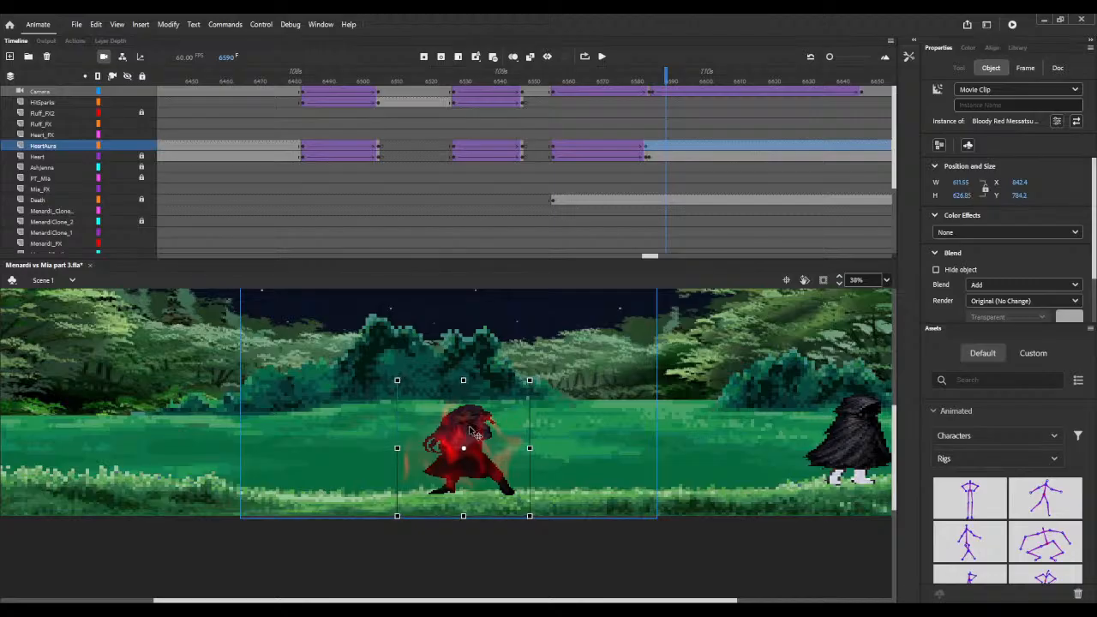
key(Right)
key(Right)
key(Right)
key(Right)
key(Right)
key(Right)
key(Right)
key(Right)
key(Right)
key(Right)
key(Right)
key(Right)
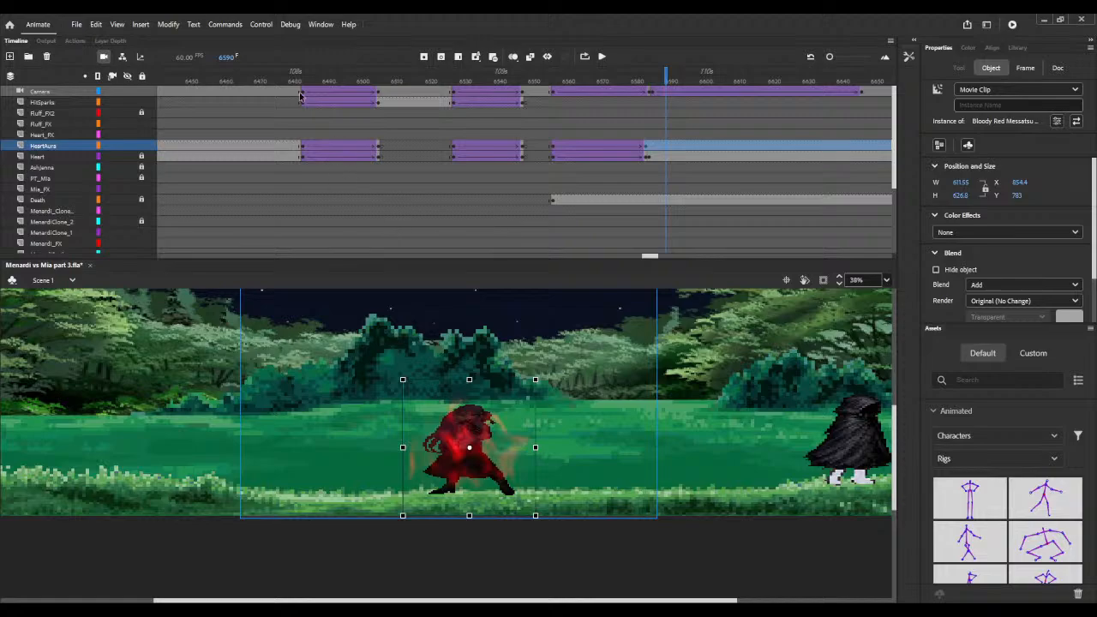
Step: Remove two frames across the layers at frame 6490 and two more at frame 6536 to shorten the first two running shots
drag(297, 76, 325, 81)
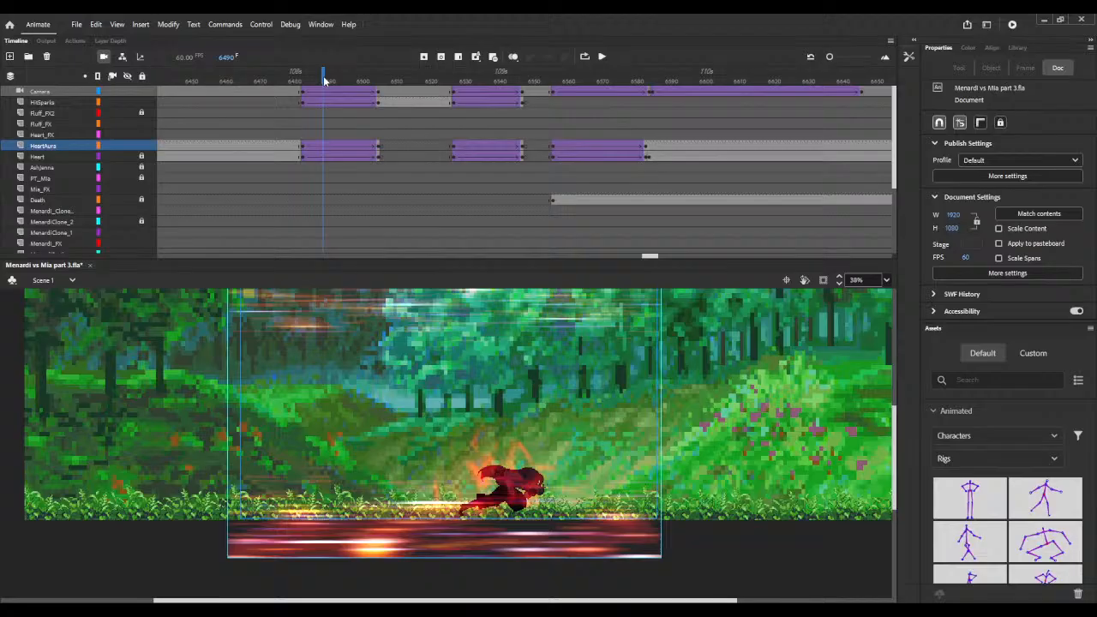
key(shift+F5)
key(shift+F5)
click(481, 81)
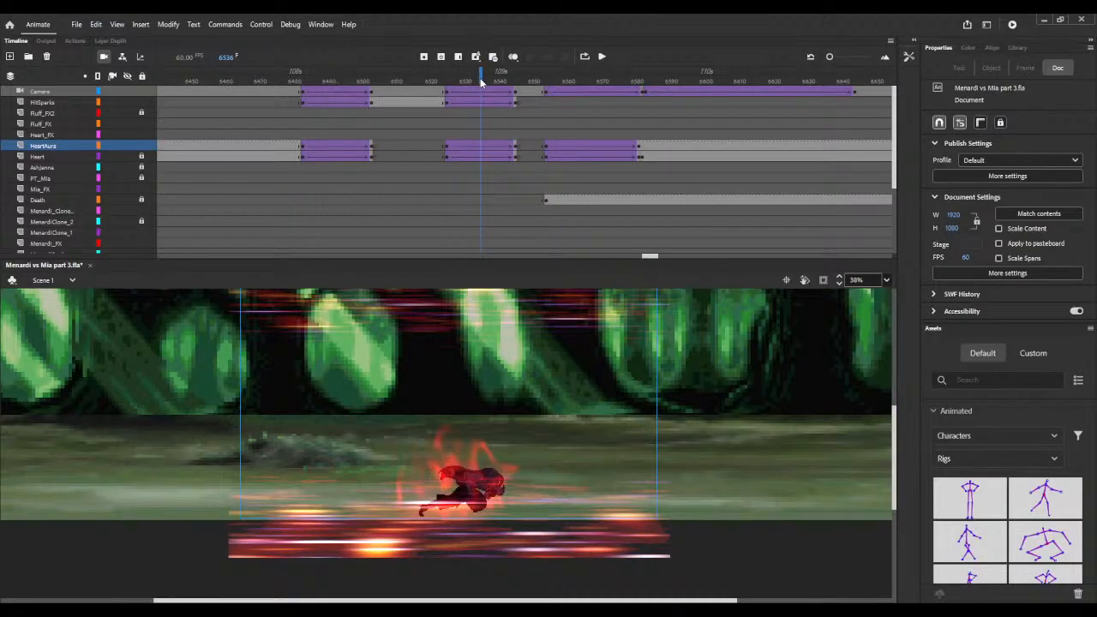
key(shift+F5)
key(shift+F5)
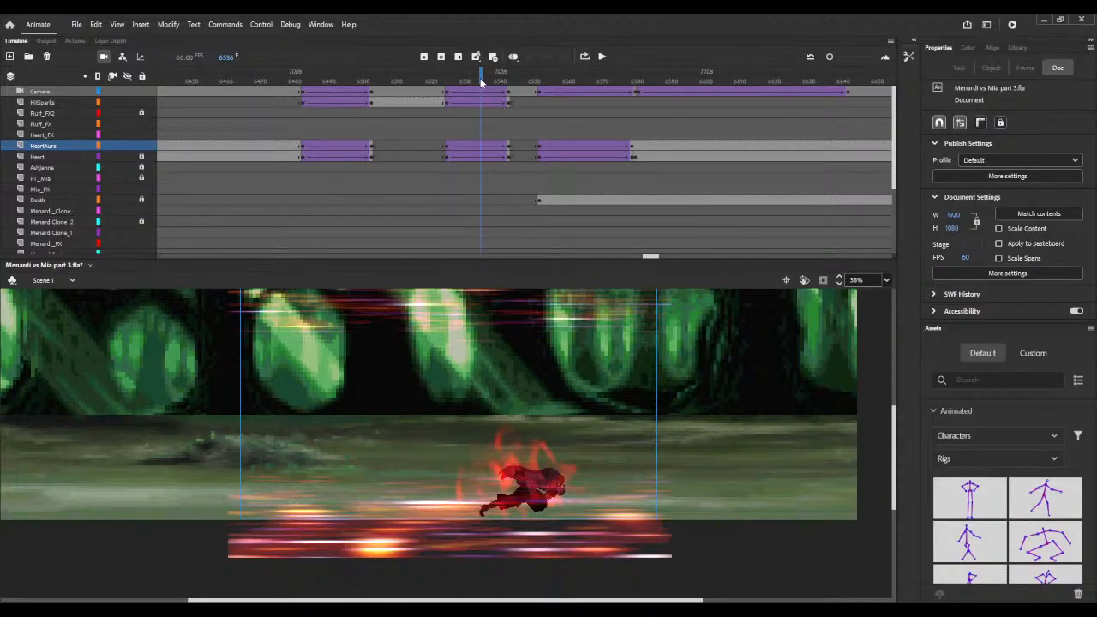
Step: Remove 10 frames across the layers at frame 6565 to speed up the character's run into the night forest, and review the shortened shots
drag(481, 80, 582, 79)
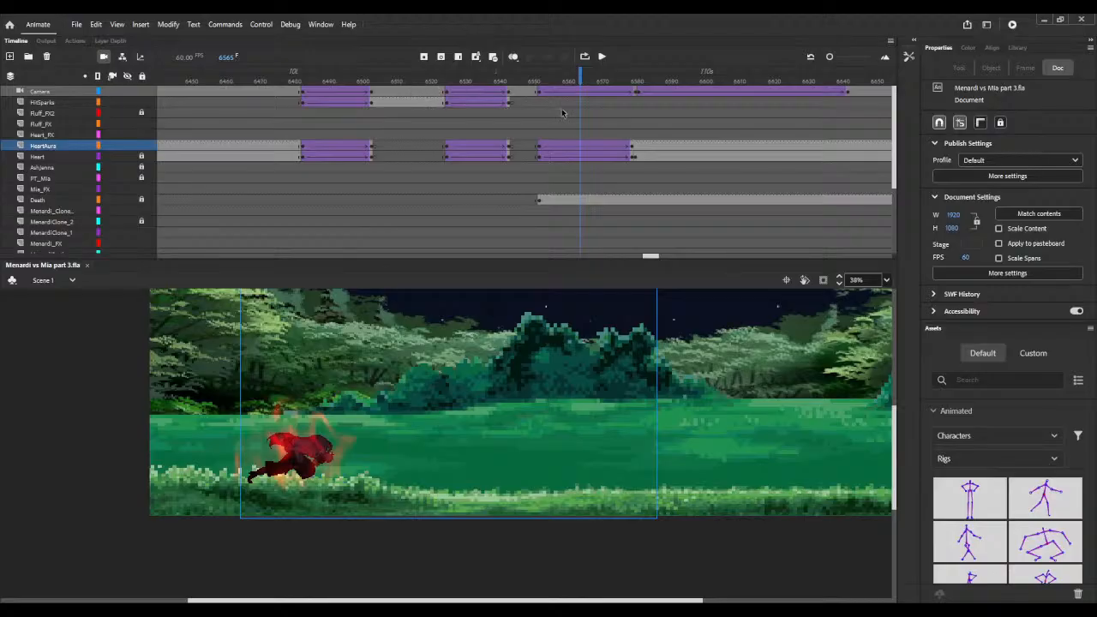
key(shift+F5)
key(shift+F5)
key(shift+F5)
key(shift+F5)
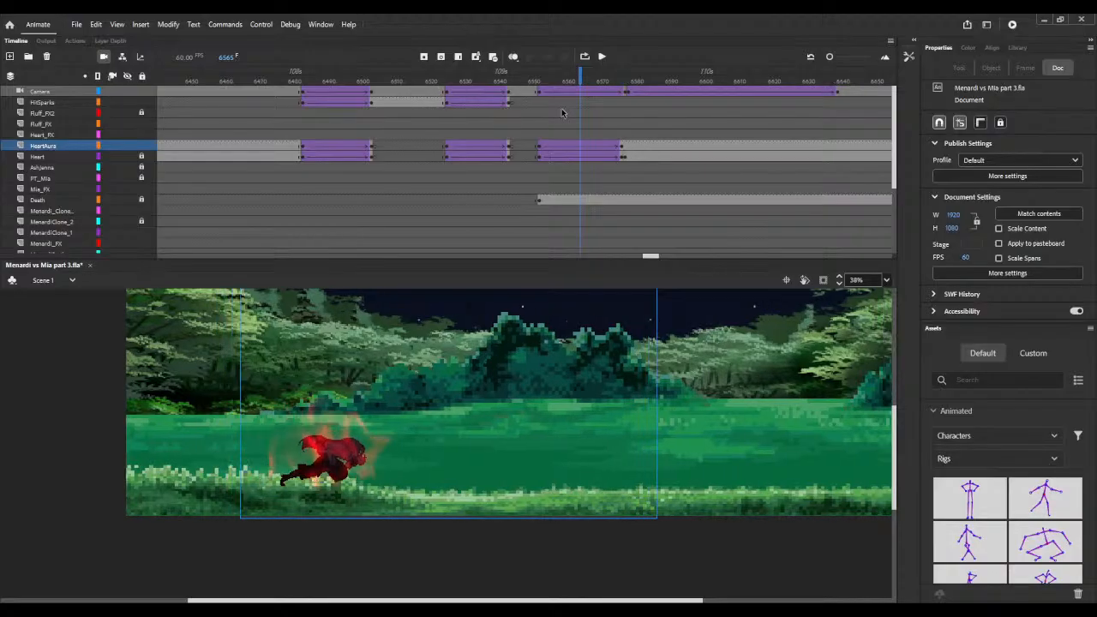
key(shift+F5)
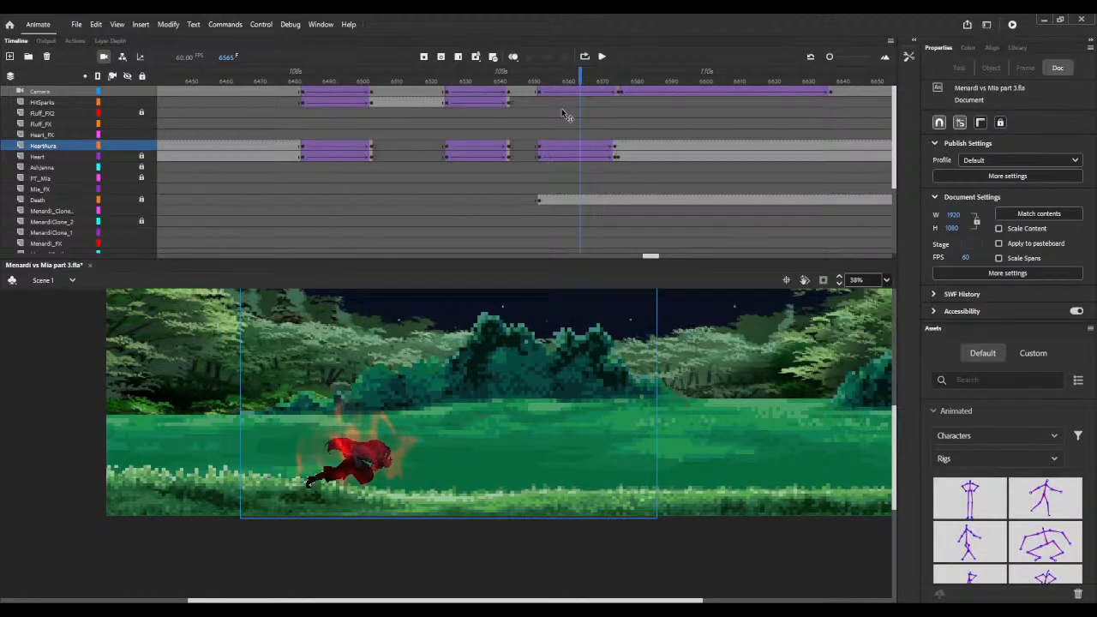
key(shift+F5)
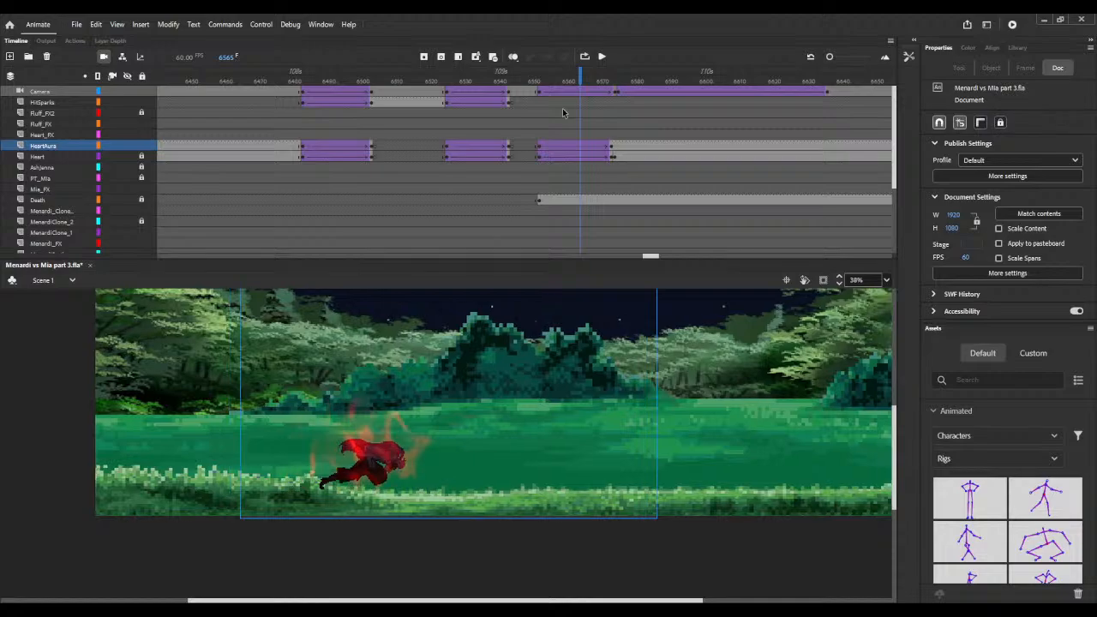
key(shift+F5)
key(shift+F5)
key(shift+F5)
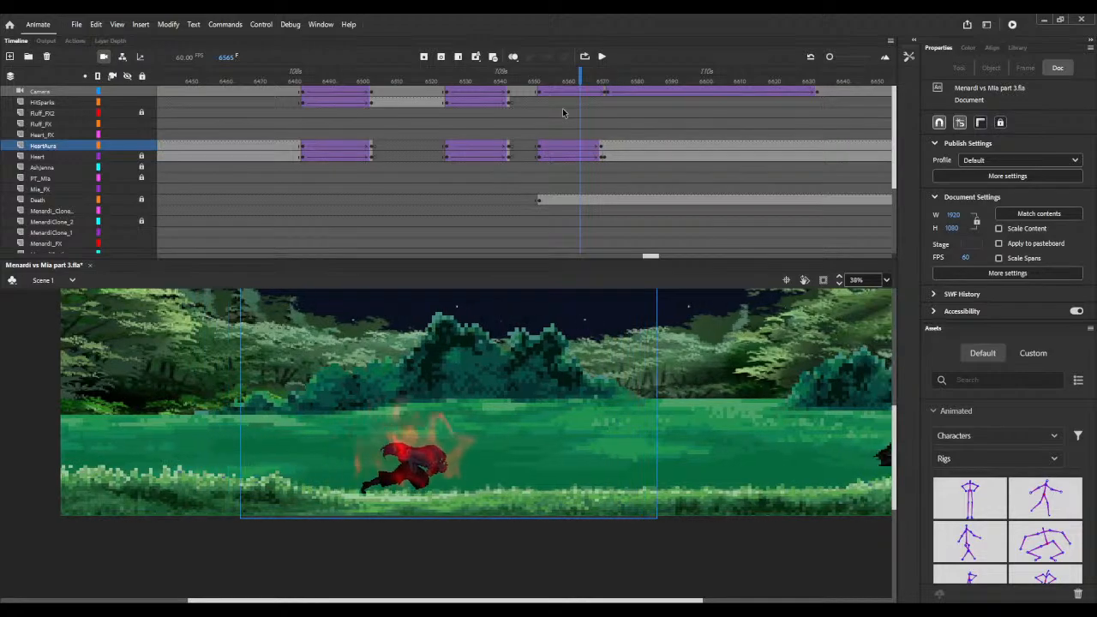
key(shift+F5)
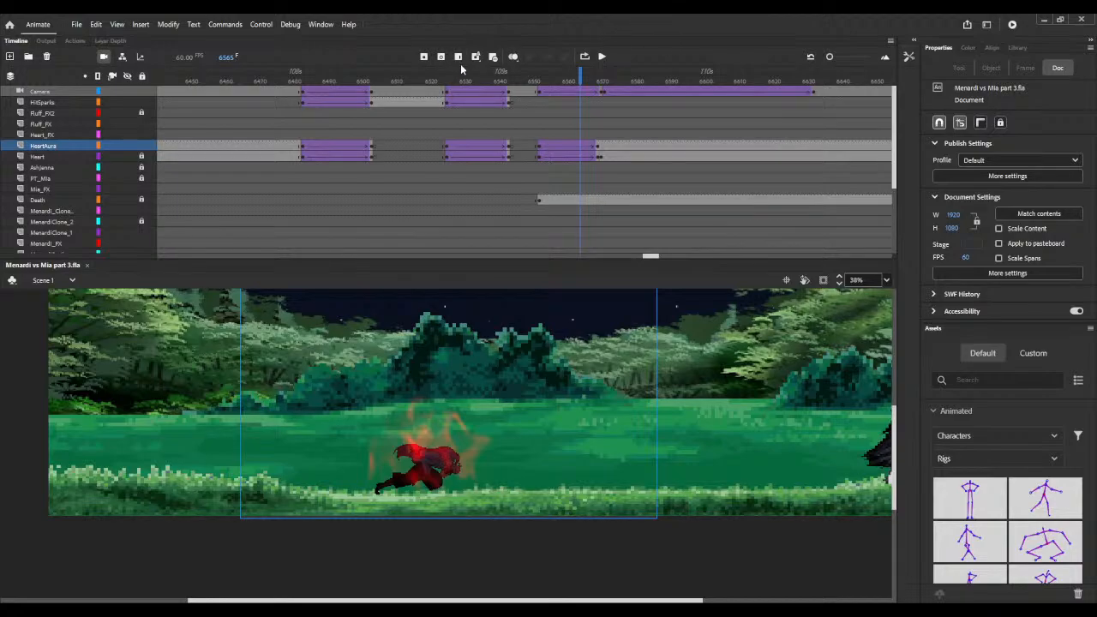
drag(473, 81, 623, 93)
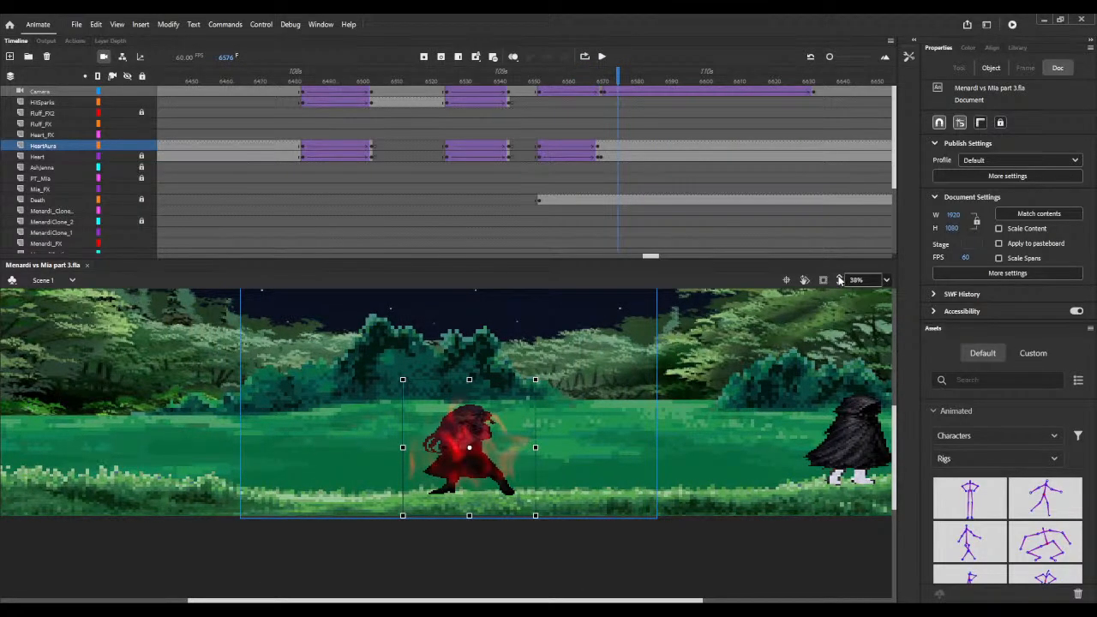
Step: Try flipping the Heart layer's character sprite horizontally at frame 6576, and undo the change
scroll(842, 280, up, 5)
scroll(842, 280, up, 5)
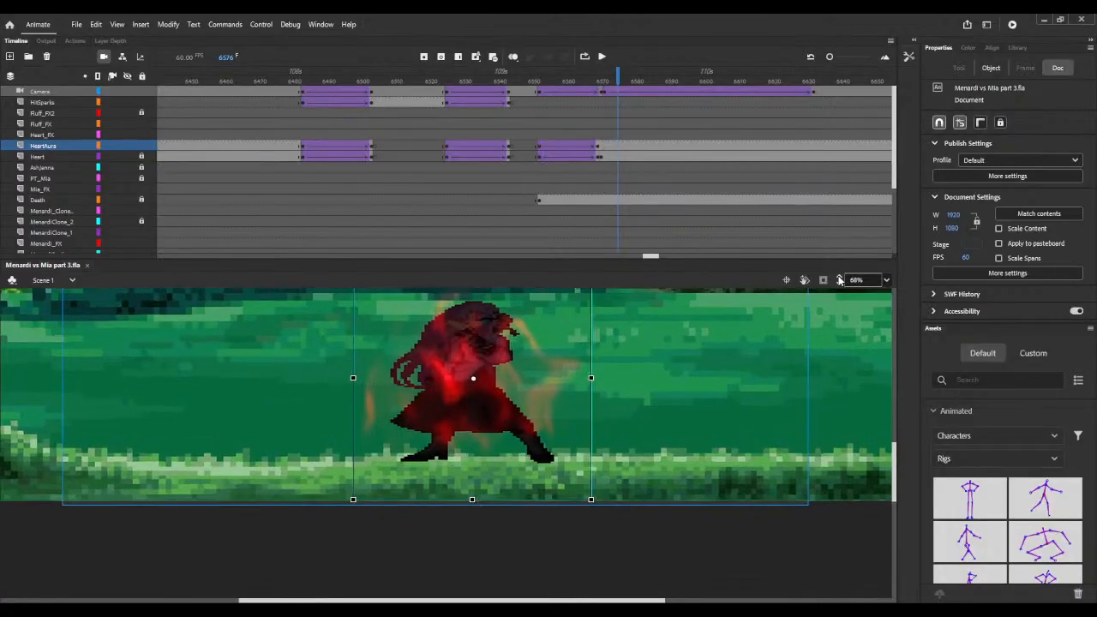
scroll(649, 422, up, 3)
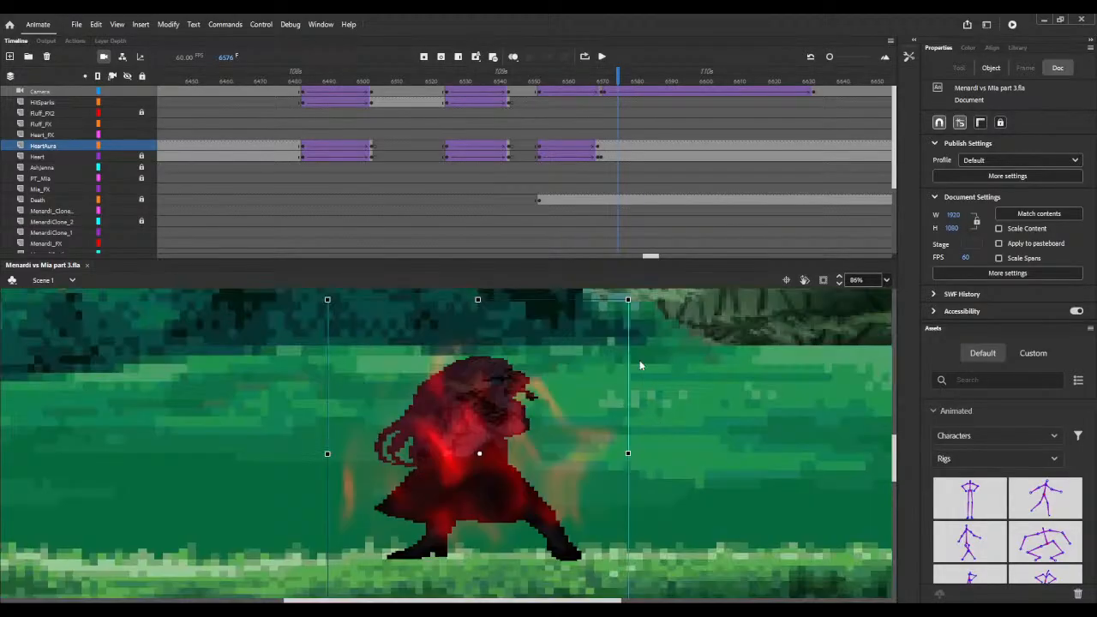
click(52, 158)
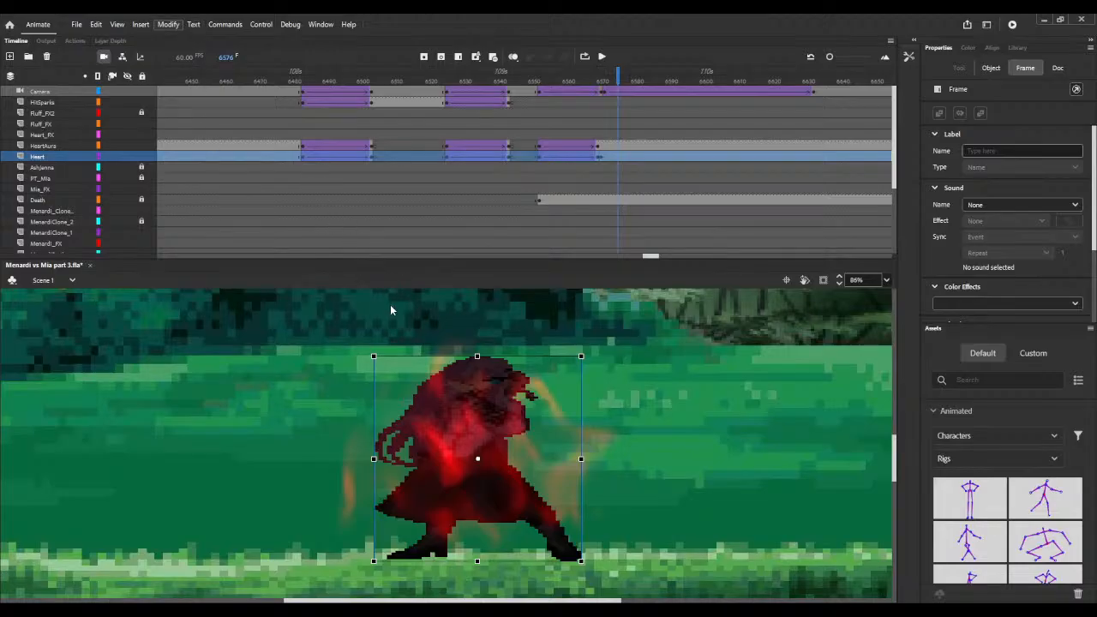
key(ctrl+z)
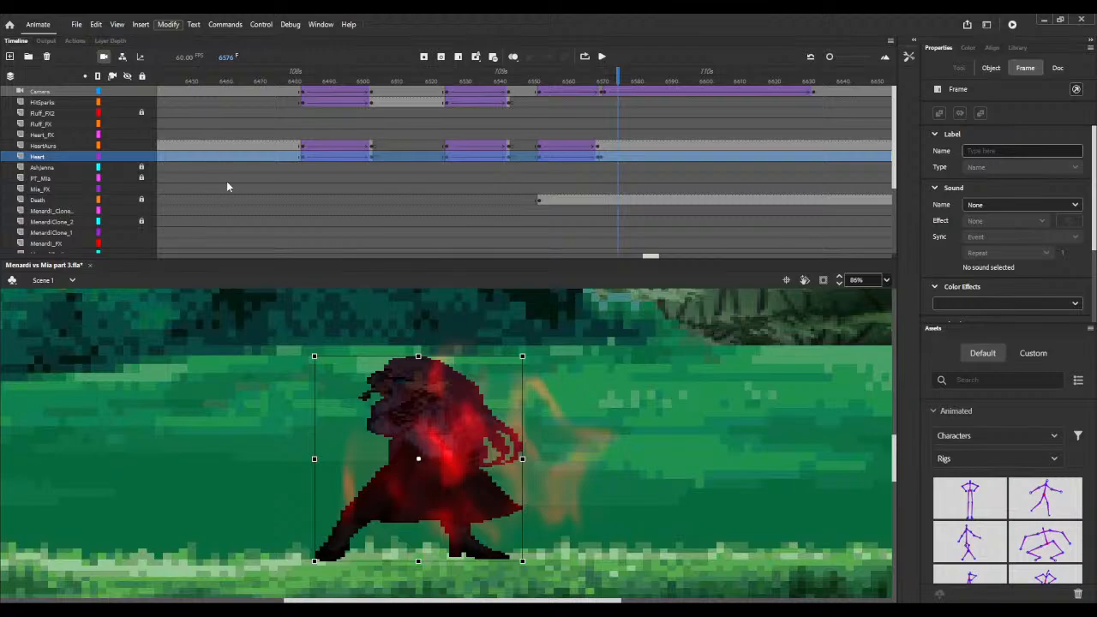
click(395, 311)
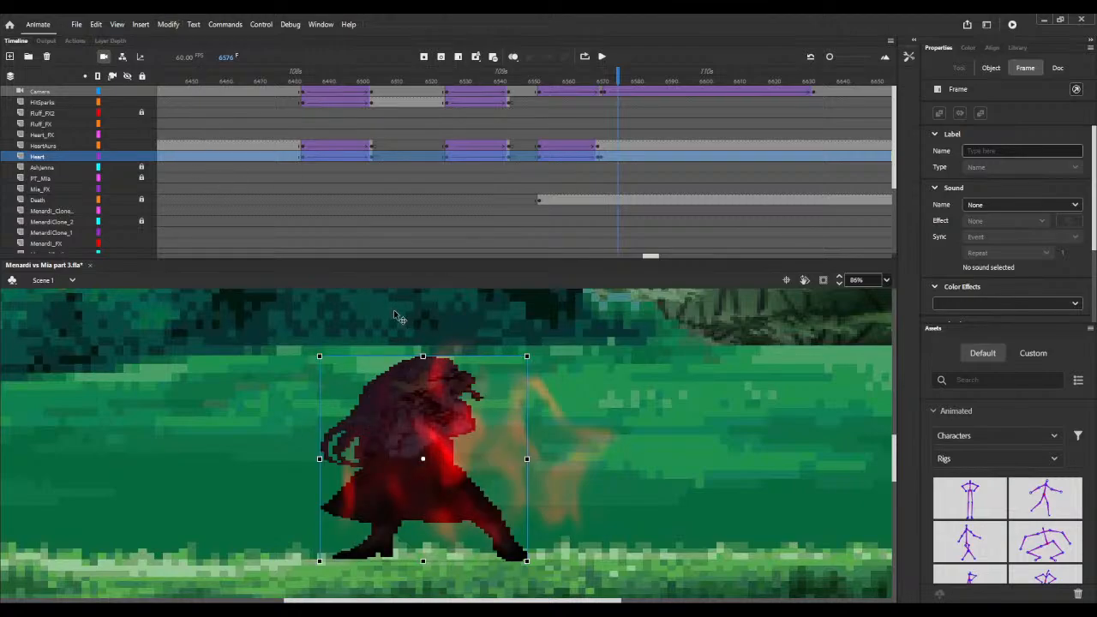
key(ctrl+z)
key(ctrl+z)
key(ctrl+z)
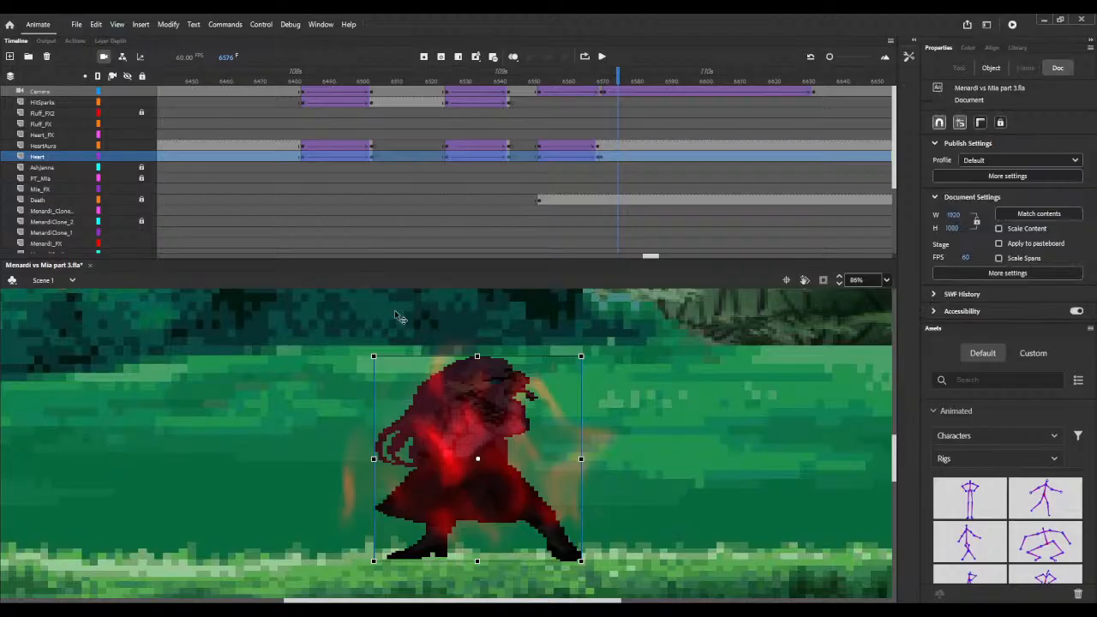
click(396, 316)
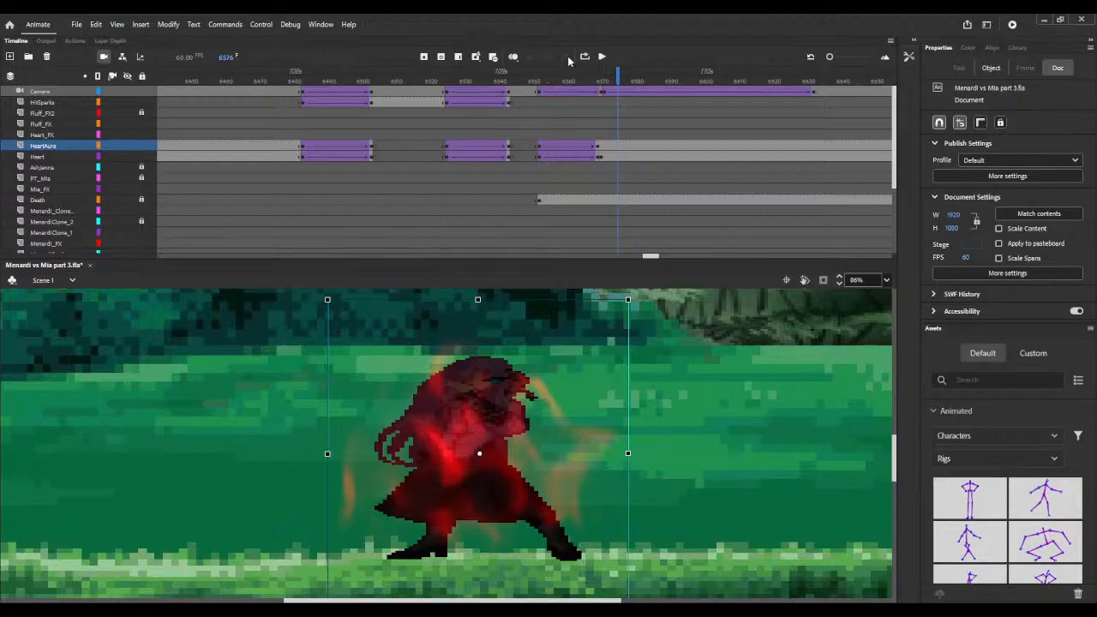
Step: Review the forest shot up to frame 6614 and lock the Heart and HeartAura layers
click(546, 76)
drag(555, 75, 747, 75)
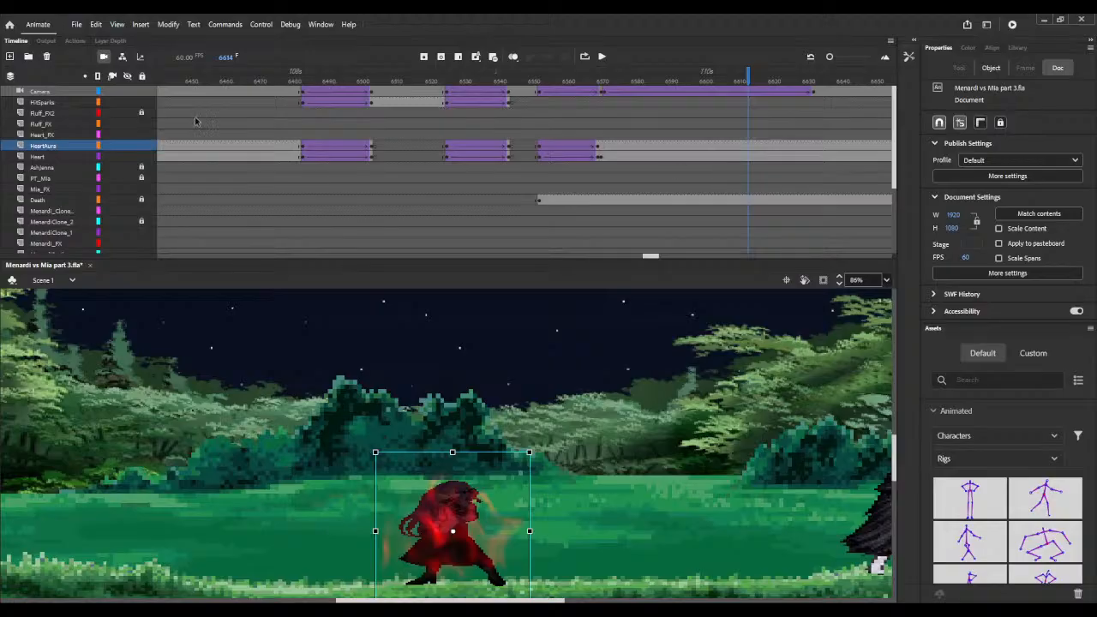
drag(142, 157, 142, 146)
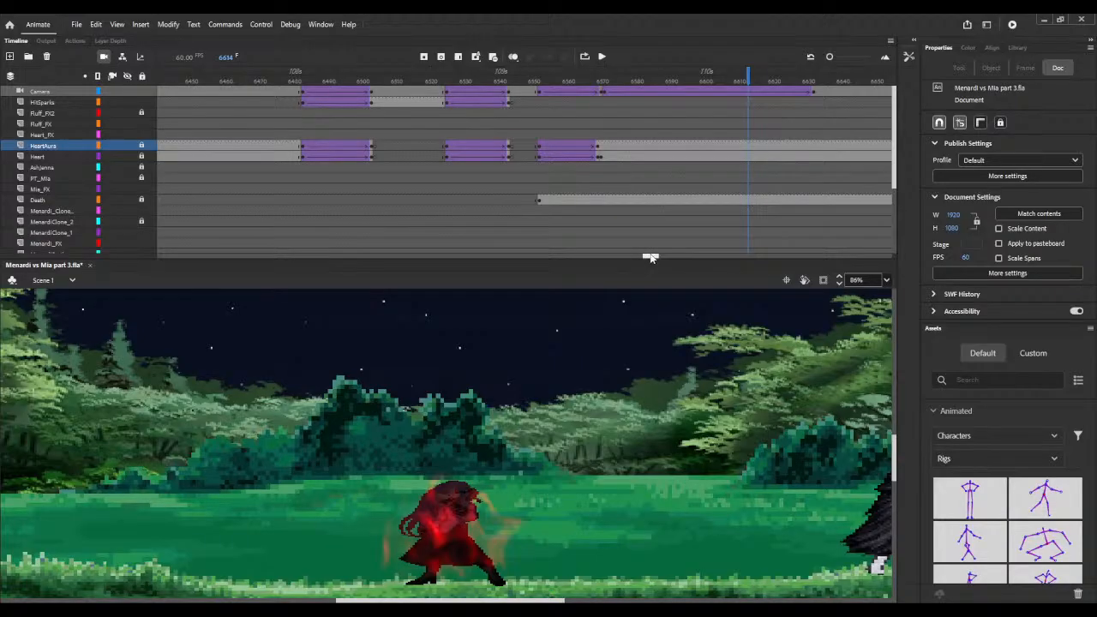
Step: Insert 5 frames across the layers at frame 6735 to lengthen the standoff, and check the cloaked figure at frame 6808
drag(648, 260, 661, 258)
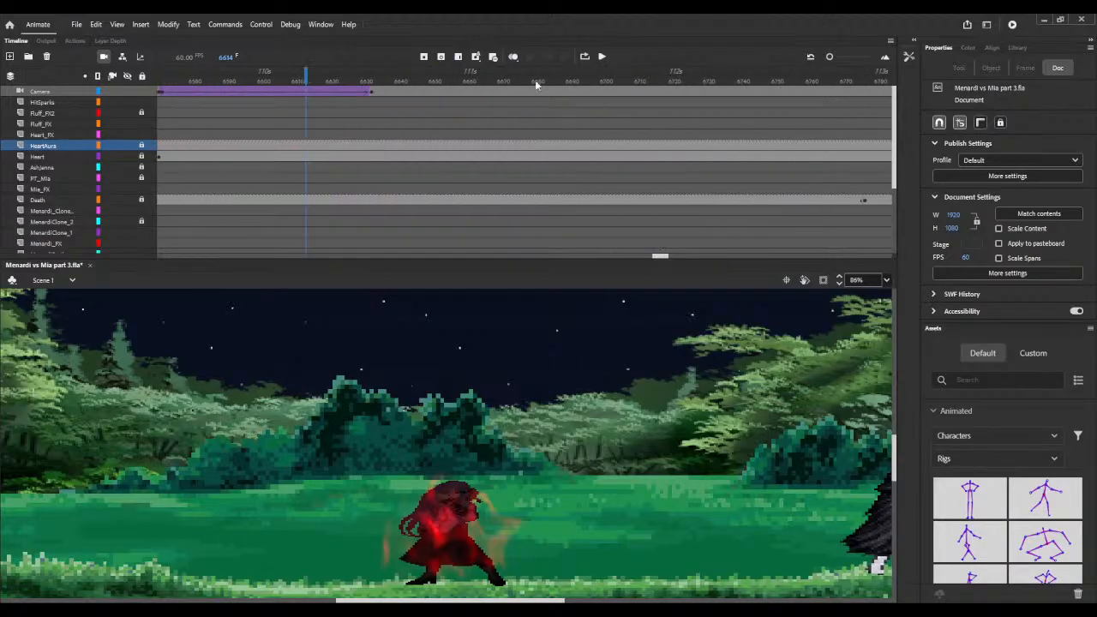
drag(407, 74, 551, 75)
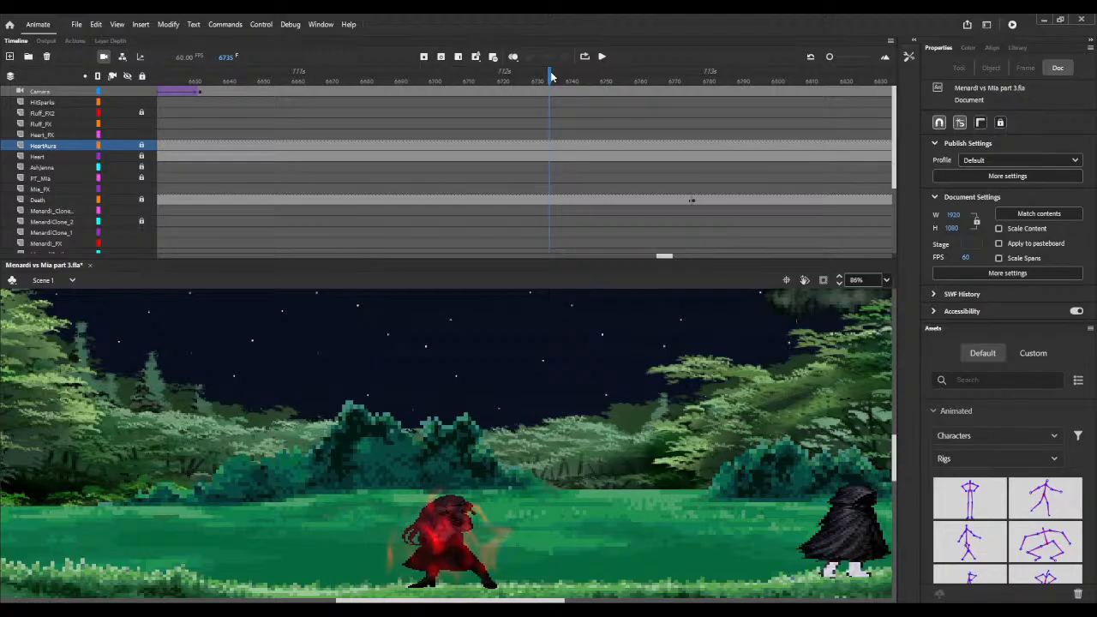
drag(552, 75, 563, 76)
click(798, 79)
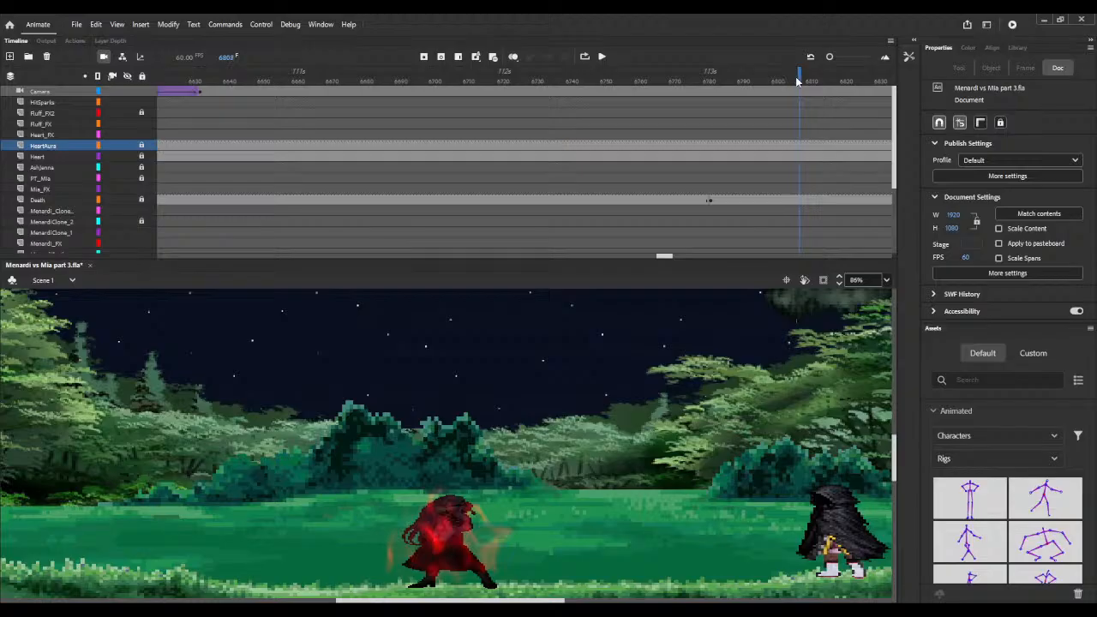
Step: Remove 4 frames across the layers at frame 6908 to shorten the red character's dash toward the cloaked figure
key(period)
key(period)
key(period)
key(period)
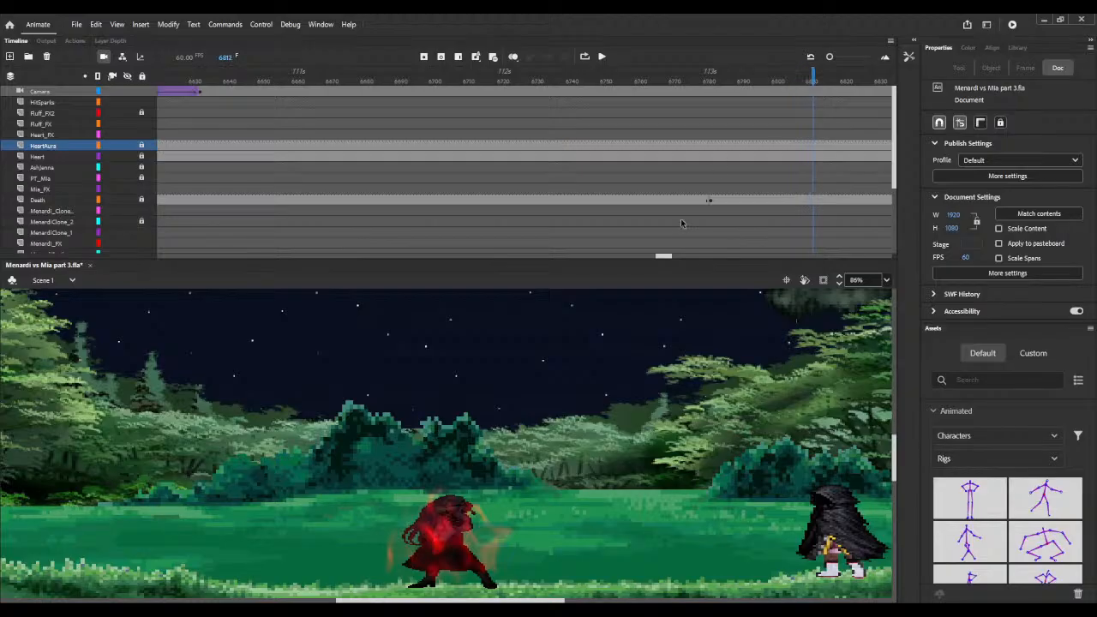
drag(660, 258, 682, 253)
drag(540, 77, 572, 80)
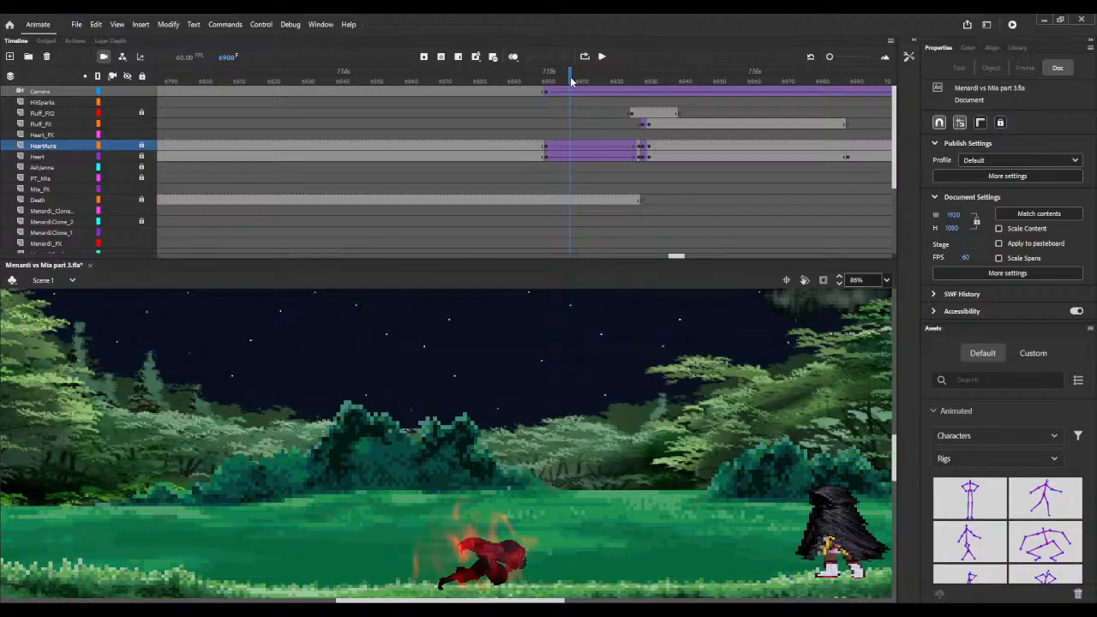
key(shift+F5)
key(shift+F5)
key(shift+F5)
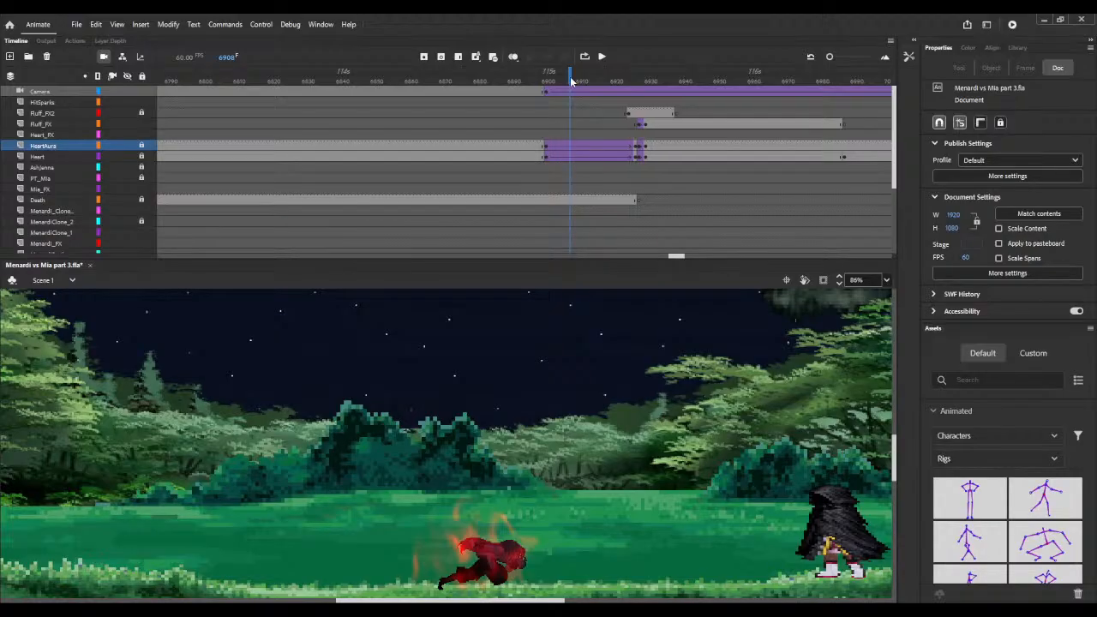
key(shift+F5)
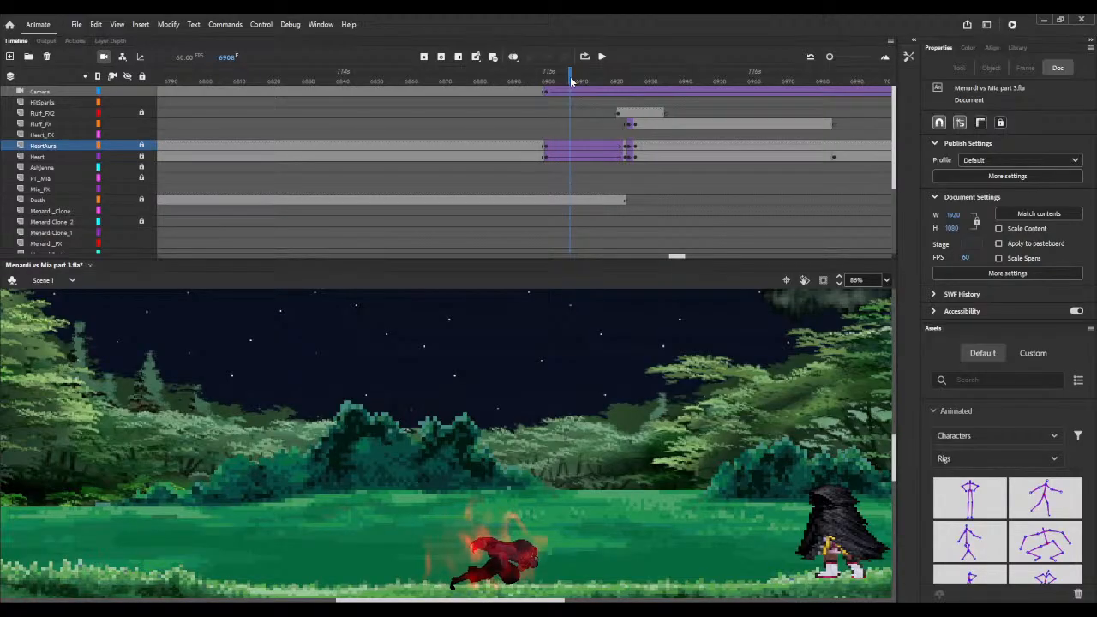
Step: Play back the dash shot and insert 5 frames across the layers near frame 6967 to hold the character's purple charge longer
drag(571, 80, 600, 58)
click(602, 57)
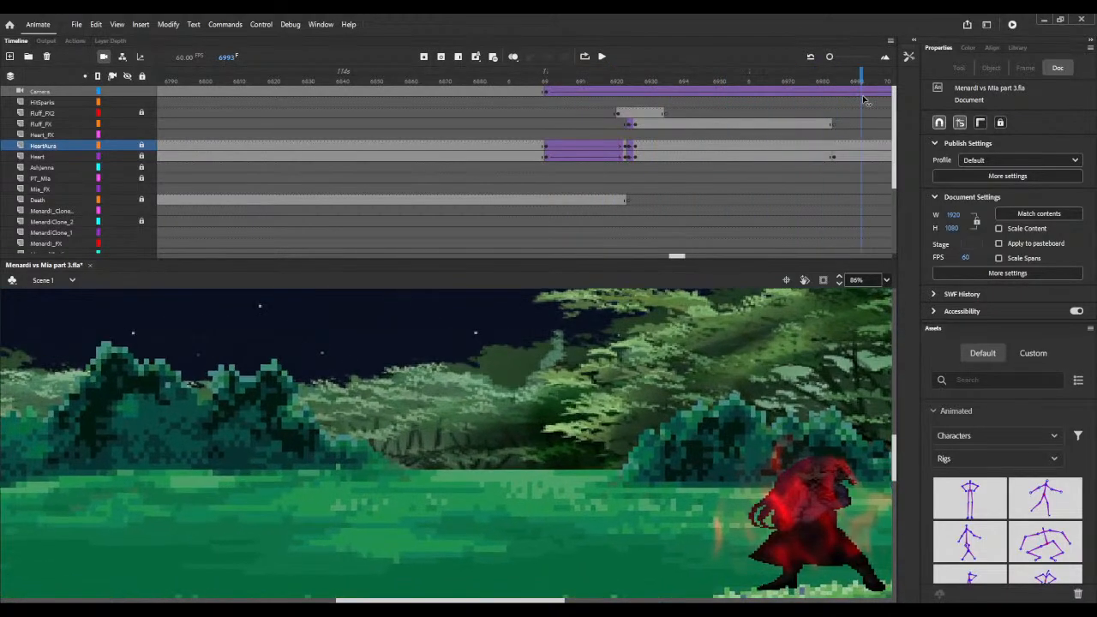
drag(843, 93, 801, 89)
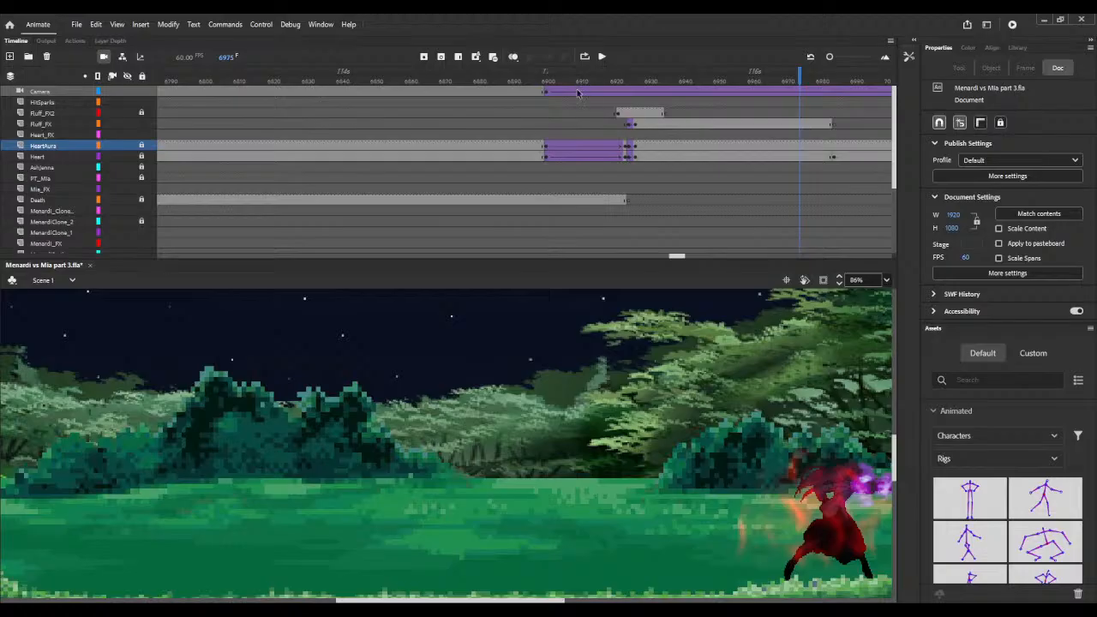
click(757, 82)
key(period)
key(period)
key(period)
key(period)
key(period)
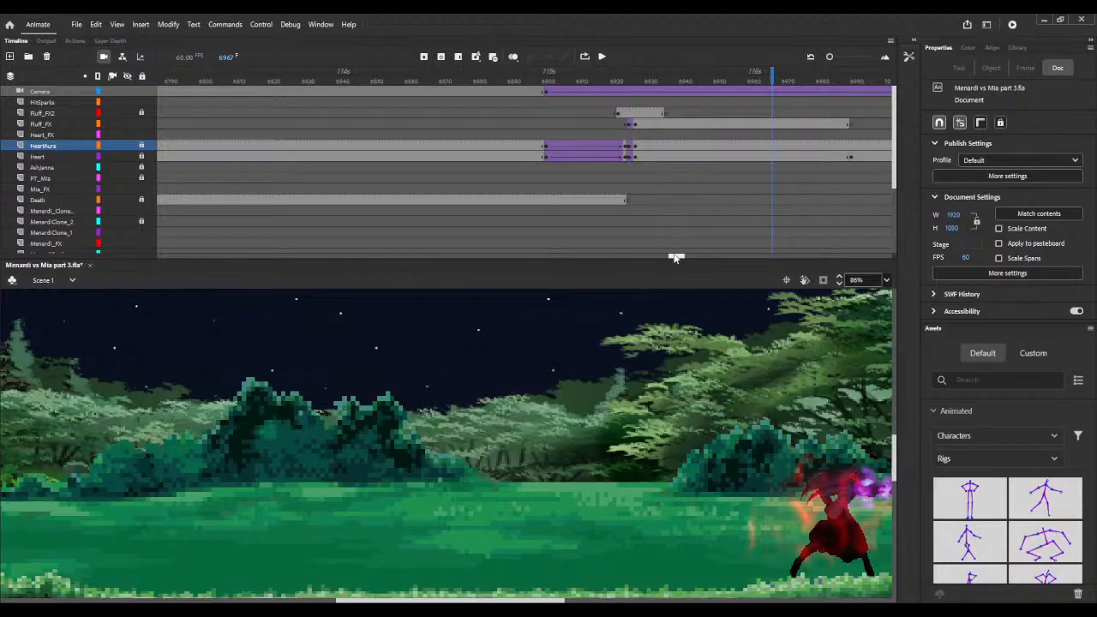
Step: Nudge the HeartAura effect right to X 1658.25 at frame 6967 to align it with the character, and lock its layer
drag(676, 255, 681, 257)
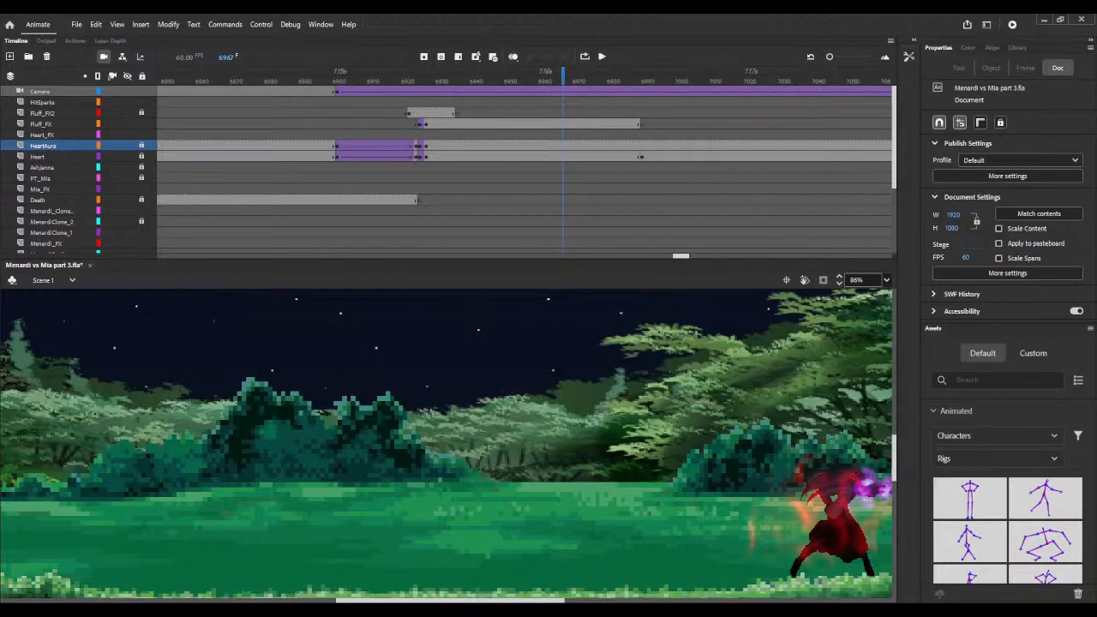
drag(484, 601, 516, 602)
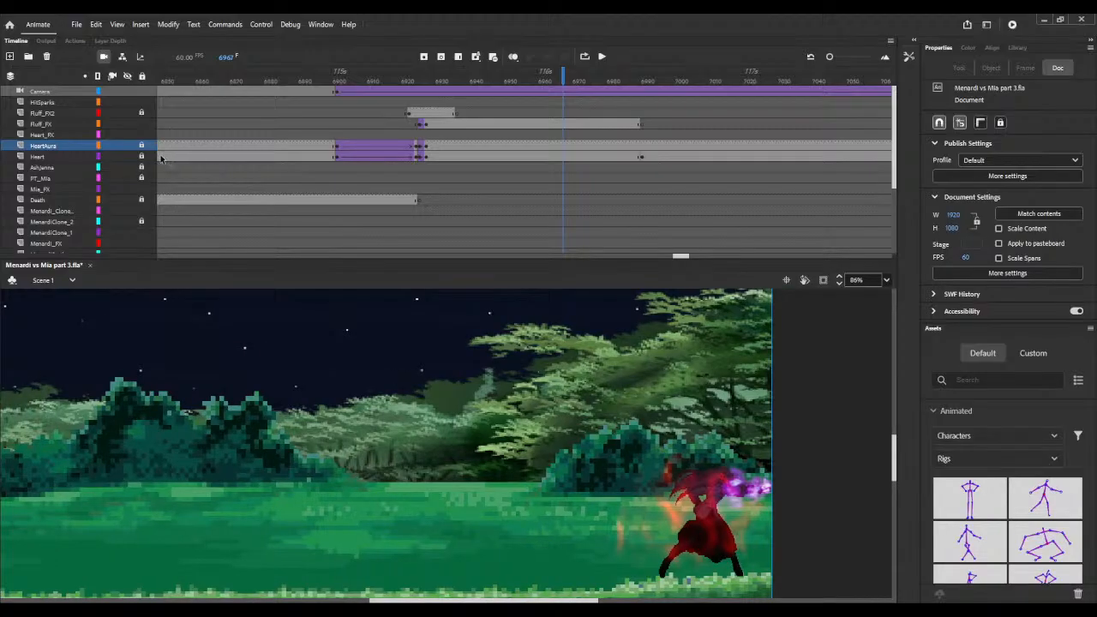
click(649, 514)
key(Right)
key(Right)
key(Right)
key(Right)
key(Right)
key(Right)
key(Right)
key(Right)
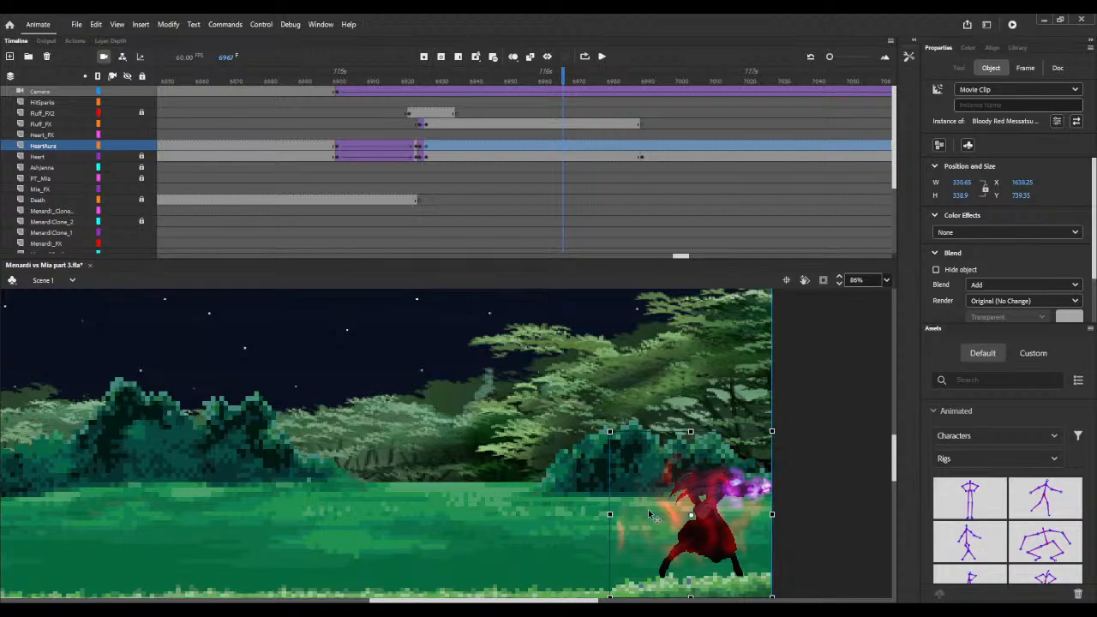
key(Right)
key(Right)
key(Right)
key(Right)
key(Right)
key(Right)
key(Right)
key(Right)
key(Right)
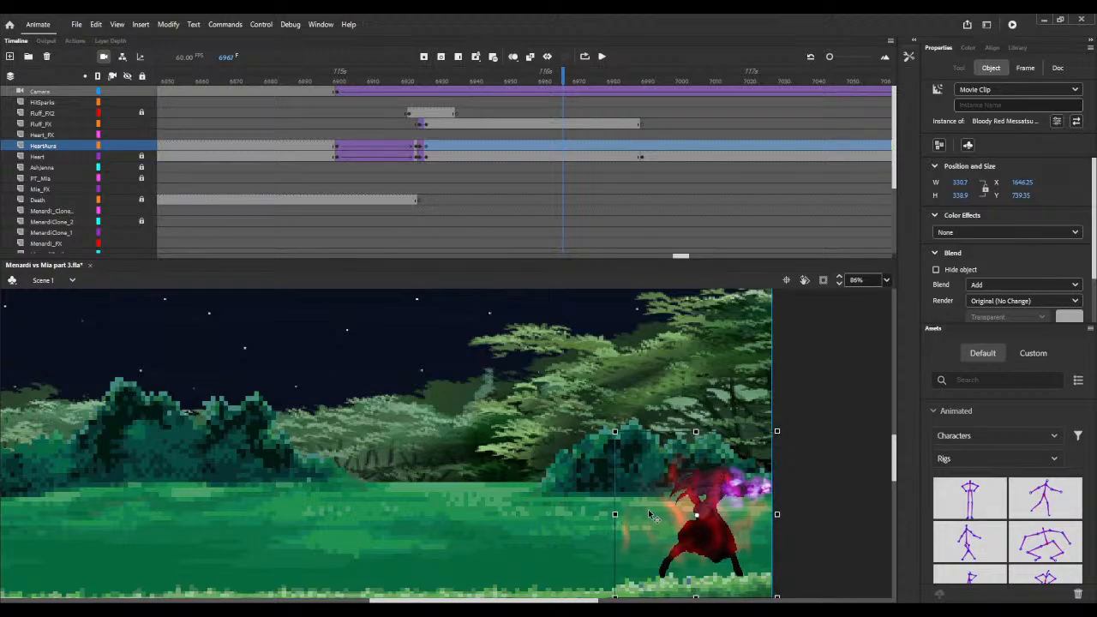
key(Right)
key(Right)
key(Right)
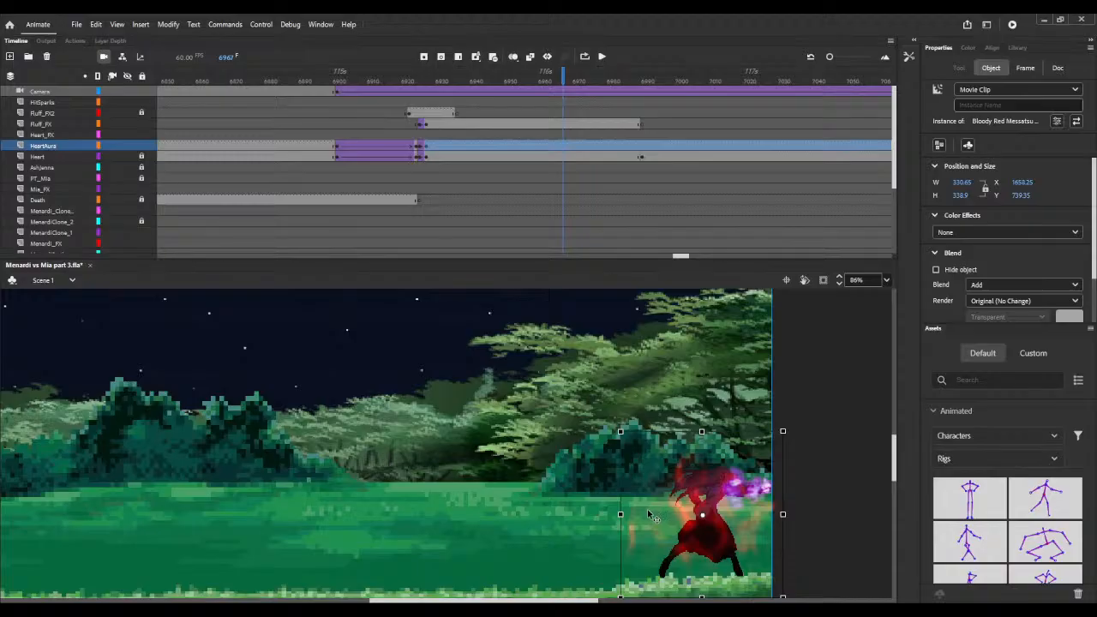
click(141, 148)
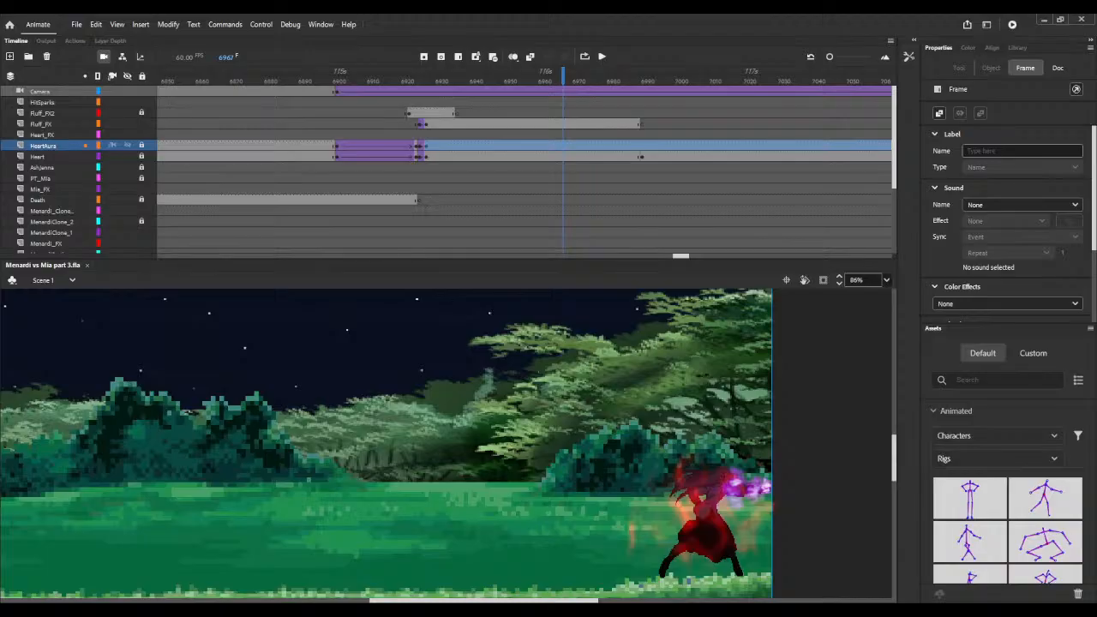
click(141, 178)
Step: Review the forest shots from frame 7102 to the cloaked archer's arrow shot around frames 7865 to 7892
drag(681, 258, 688, 257)
click(365, 78)
drag(367, 79, 714, 90)
click(891, 291)
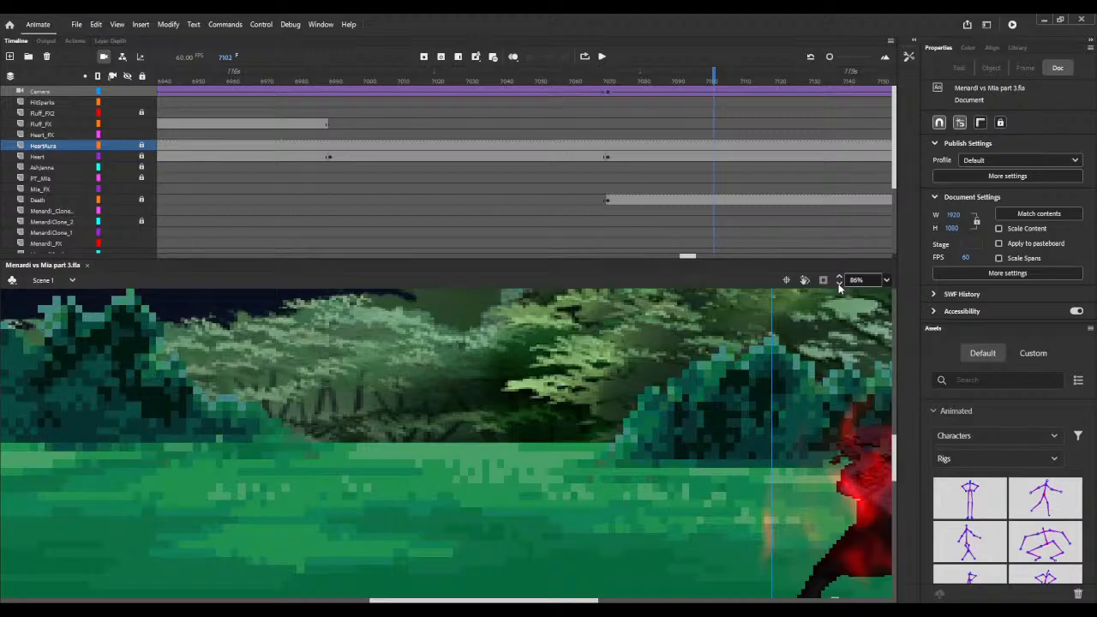
scroll(843, 287, down, 5)
scroll(840, 288, down, 6)
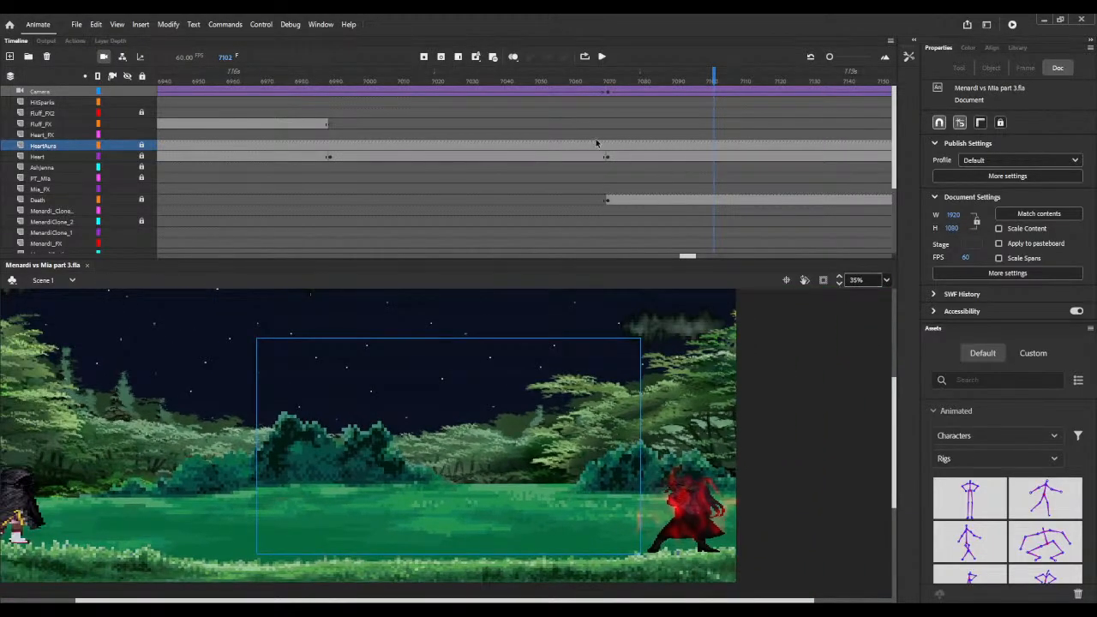
drag(512, 90, 493, 52)
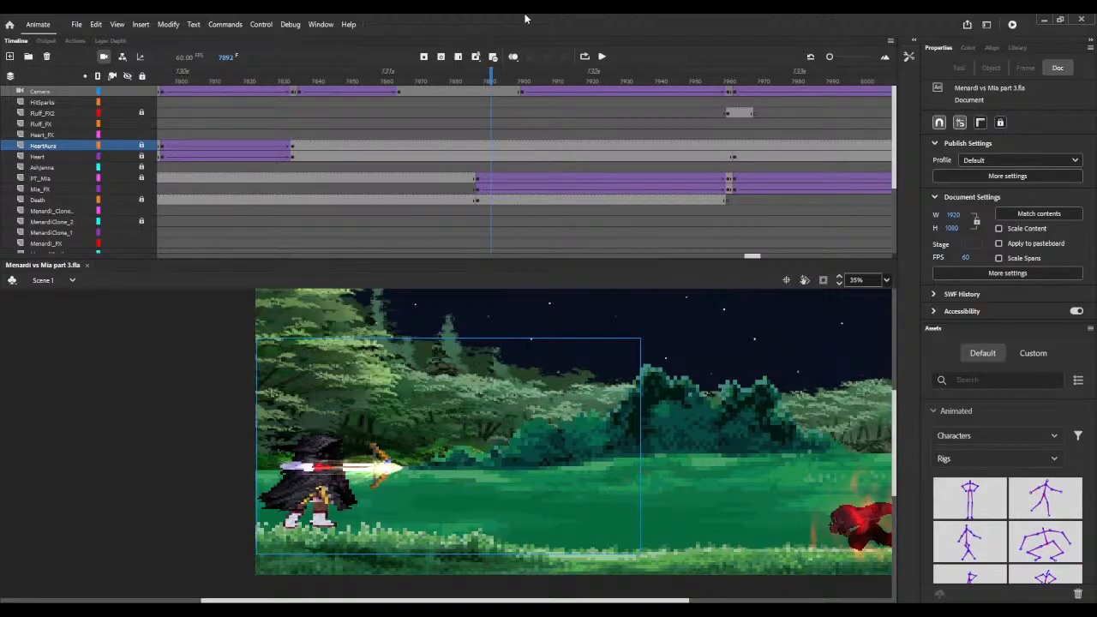
drag(422, 75, 399, 75)
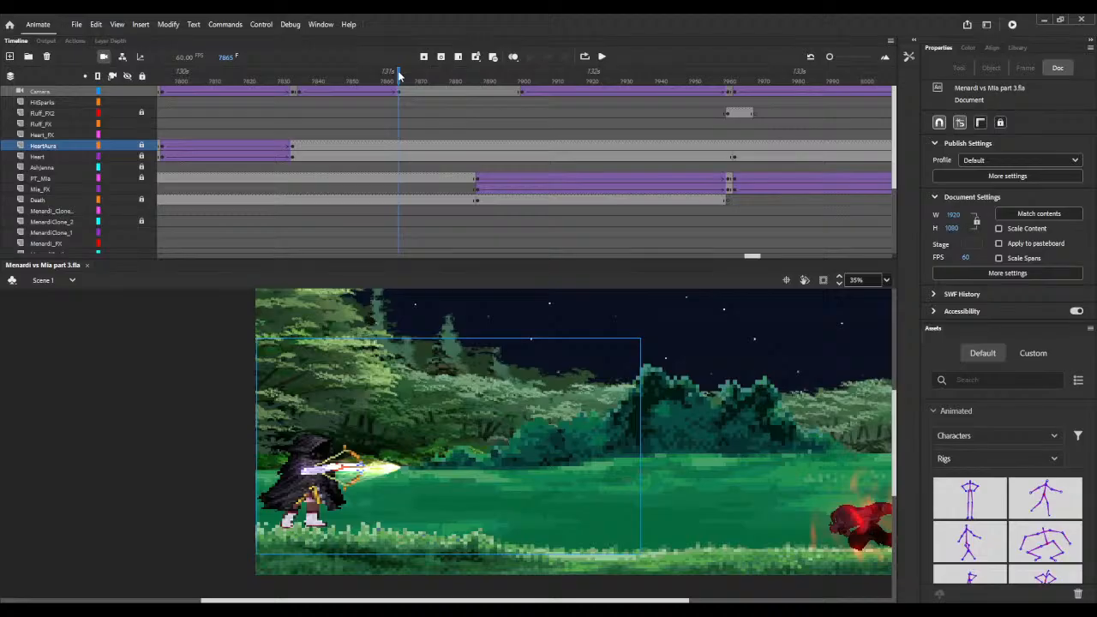
click(839, 277)
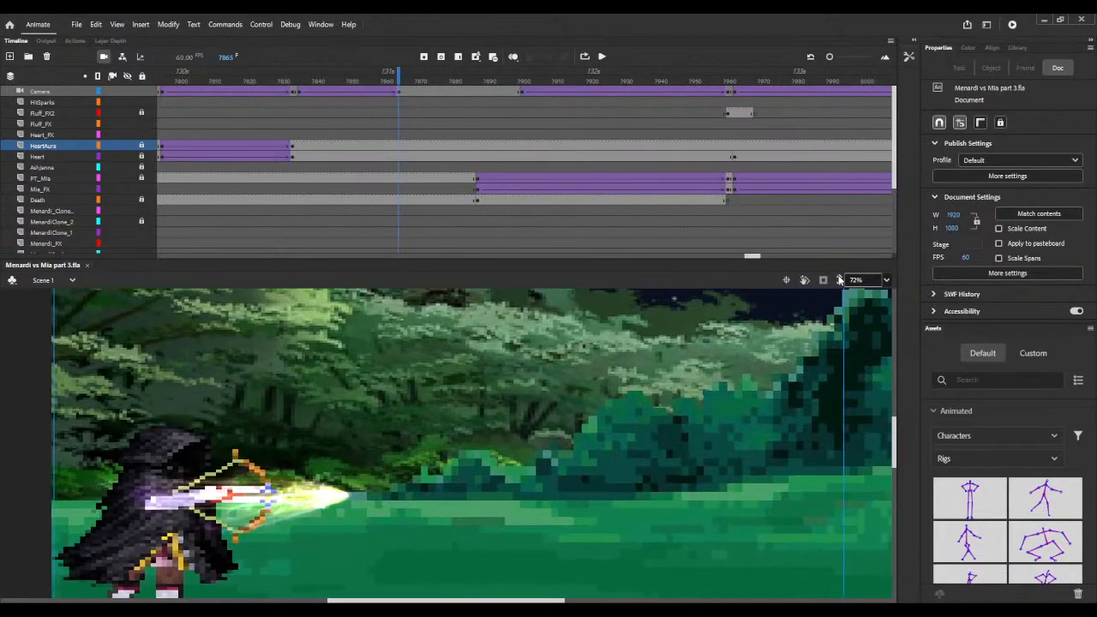
scroll(210, 521, down, 3)
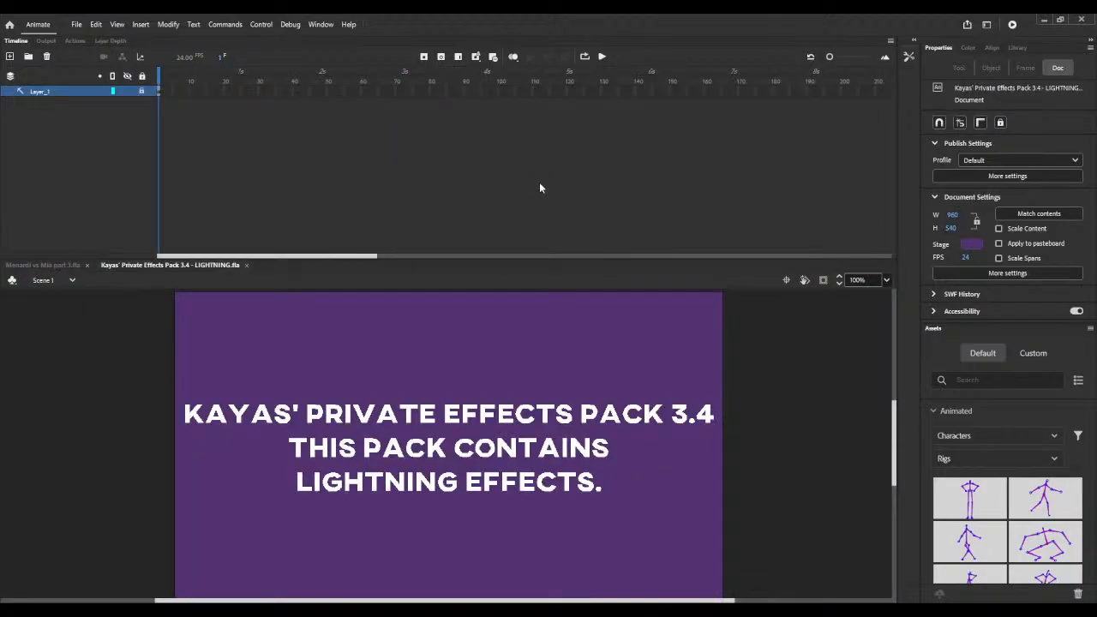
Step: In Kayas' Private Effects Pack 3.4 - LIGHTNING, expand the Lightning folder and preview the effects from Chidori to Electric Charge #1
click(1016, 48)
click(926, 187)
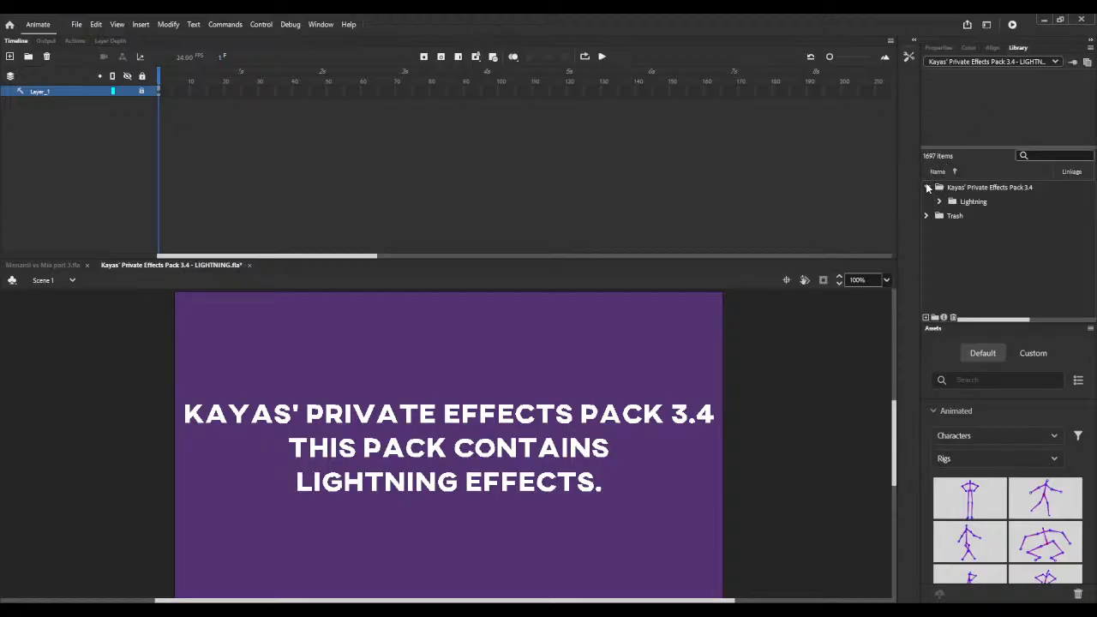
click(940, 201)
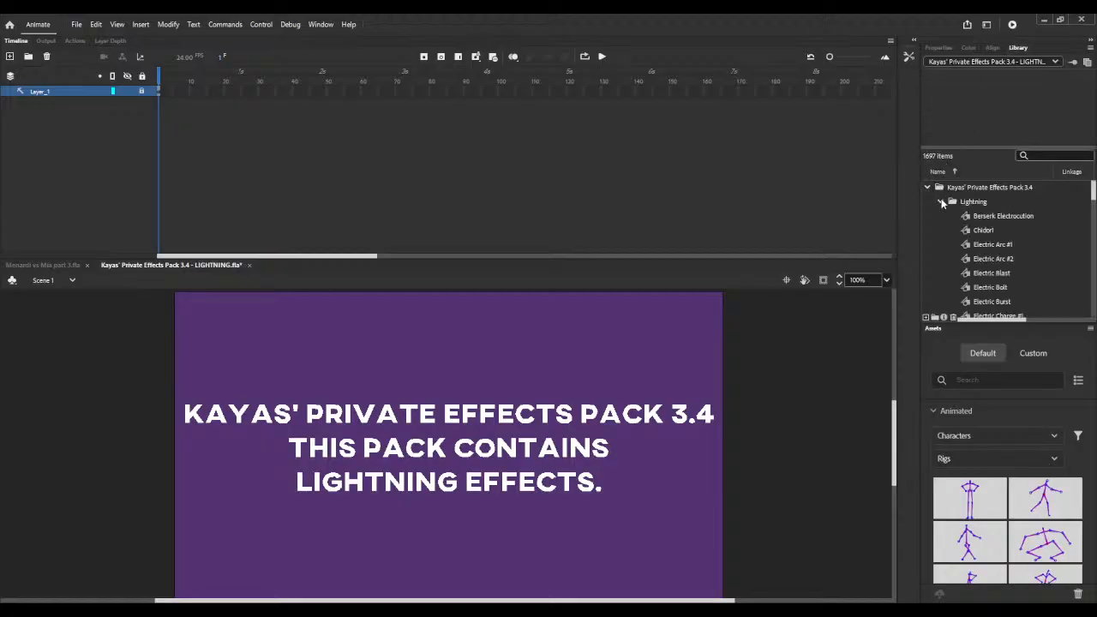
click(984, 231)
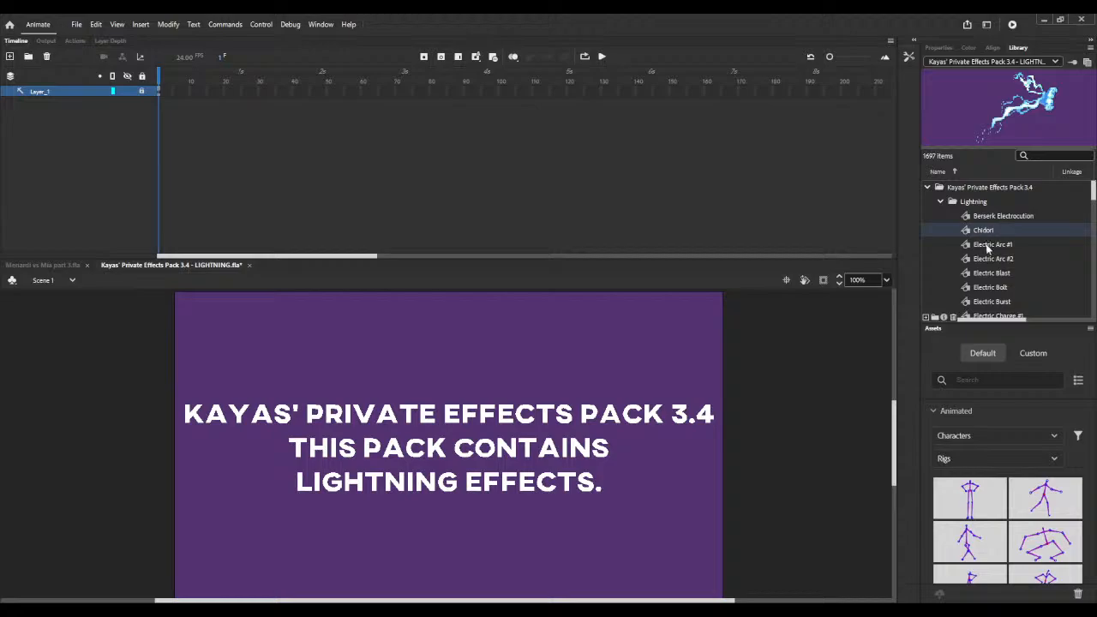
click(985, 246)
click(991, 259)
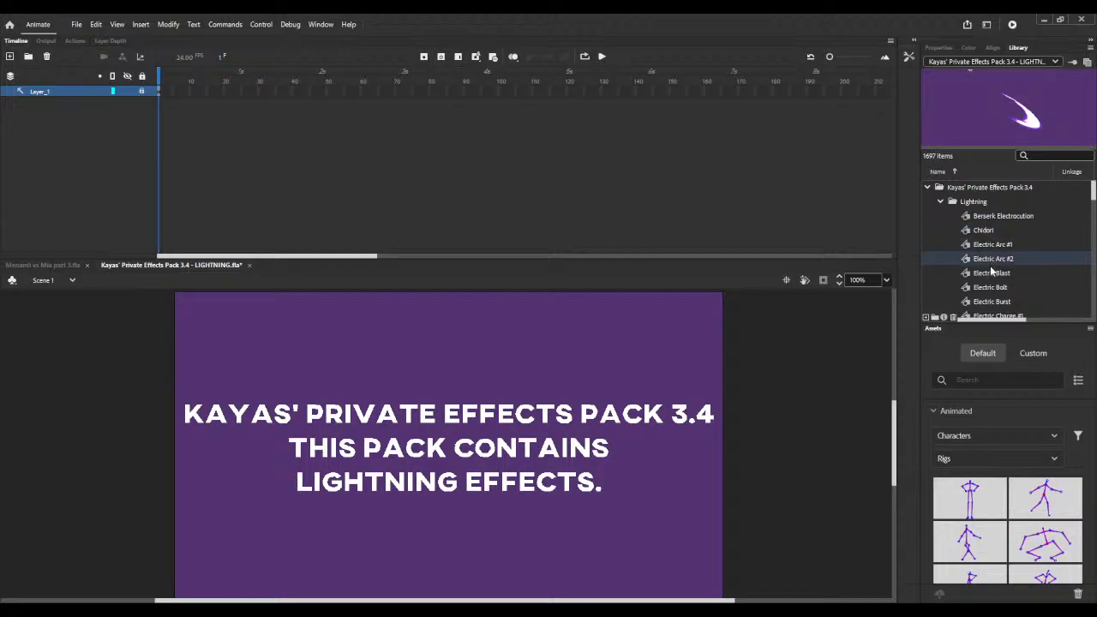
click(992, 273)
scroll(992, 278, down, 1)
click(997, 245)
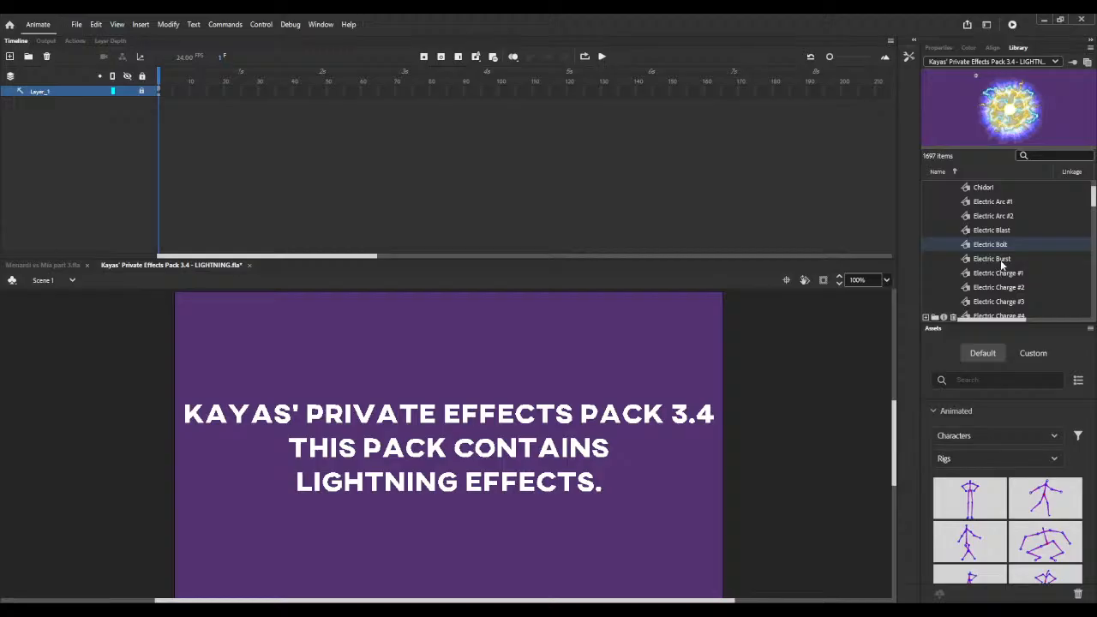
click(1001, 260)
click(999, 272)
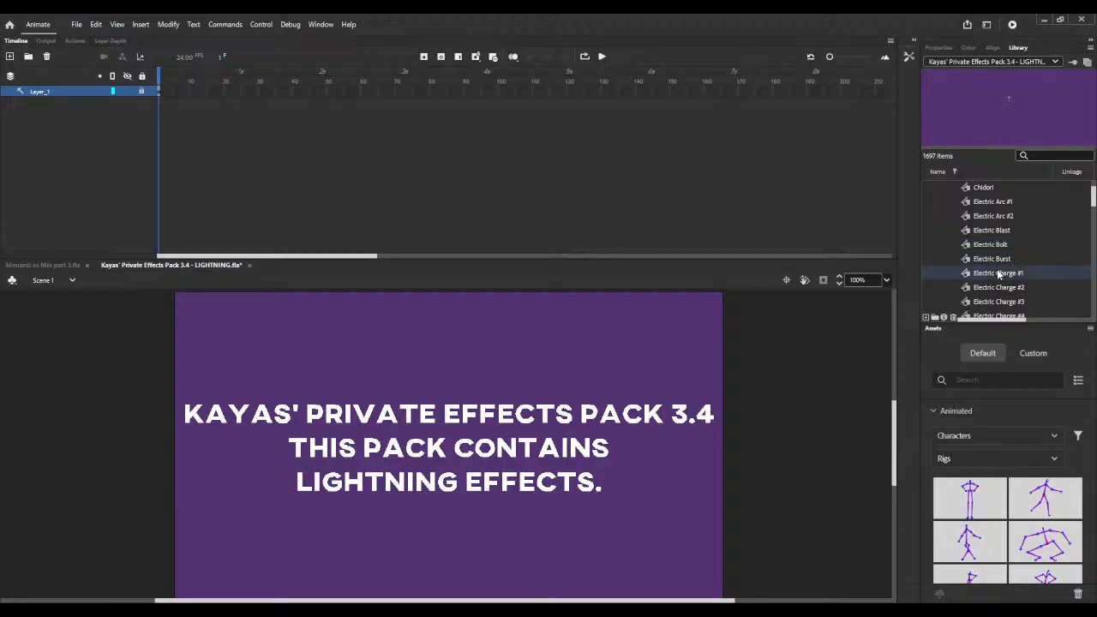
Step: Examine the Electric Charge #1 animation up to frame 10, preview Electric Charge #2, and open the Electric Cord symbol
double_click(965, 274)
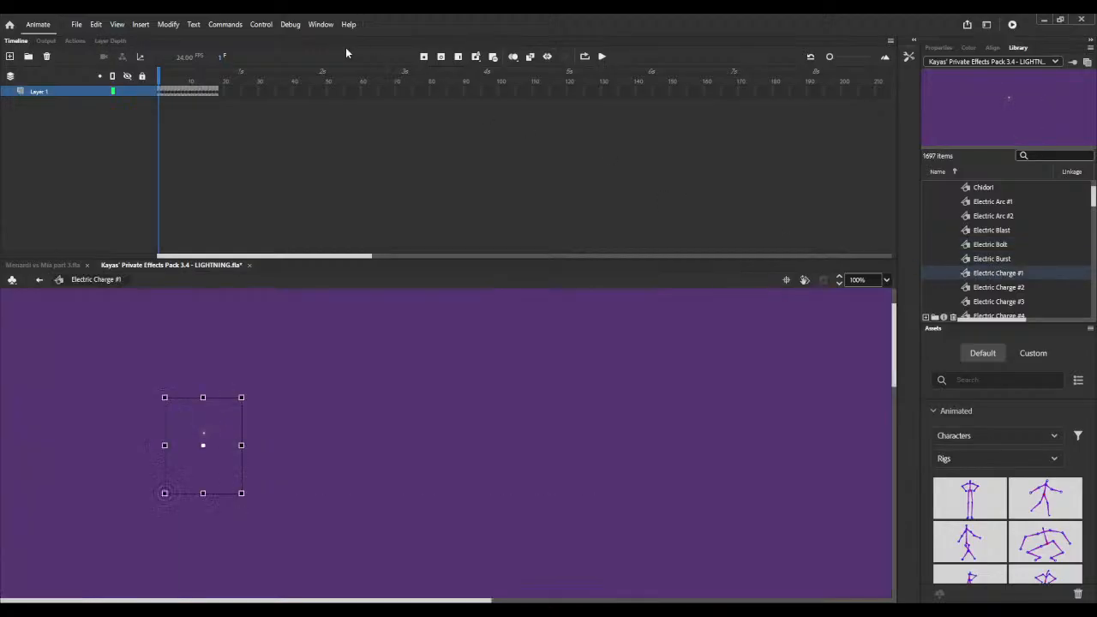
drag(173, 76, 193, 76)
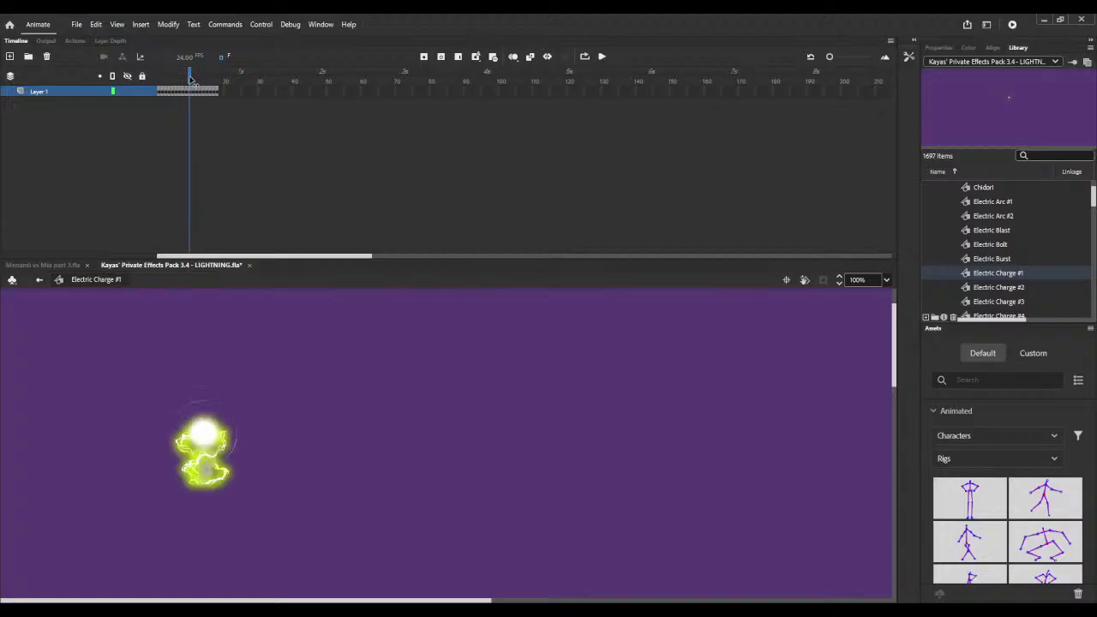
click(998, 288)
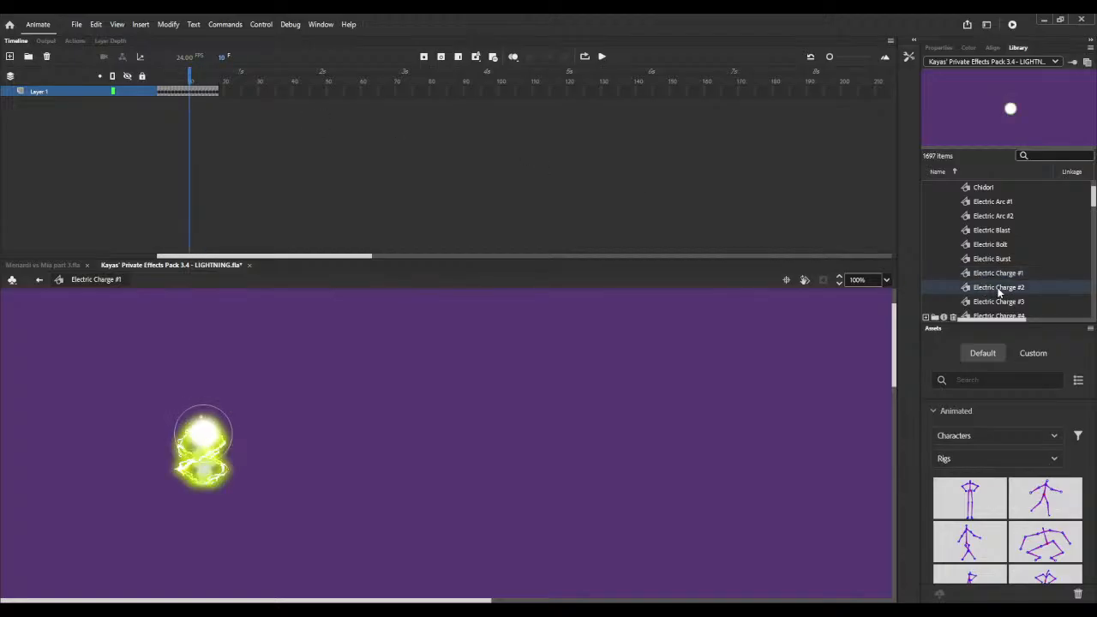
scroll(999, 291, down, 1)
click(994, 288)
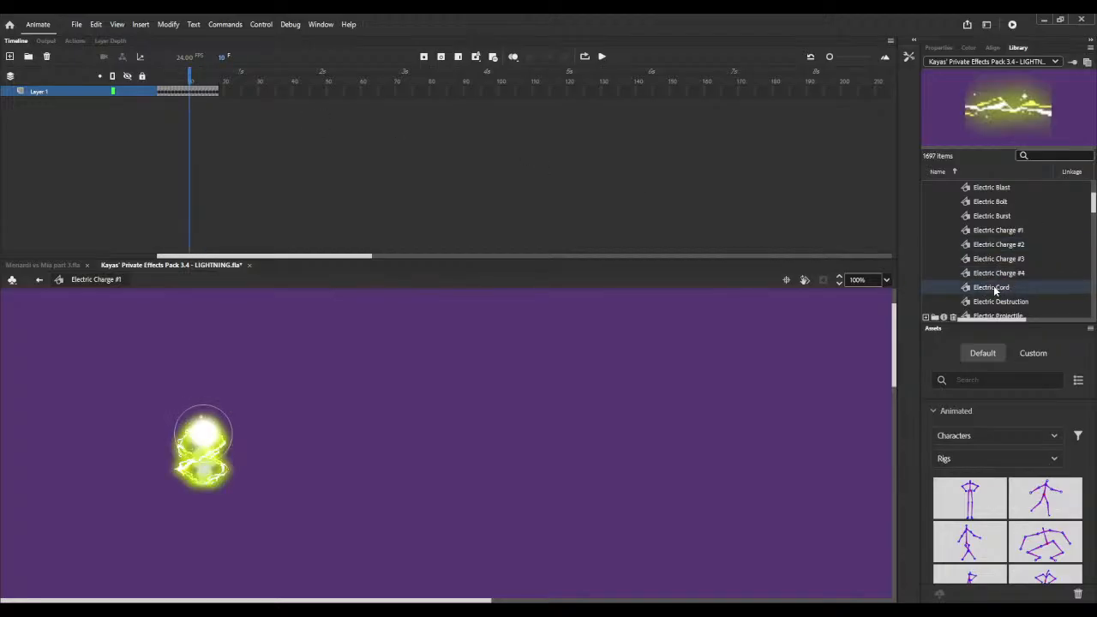
double_click(974, 290)
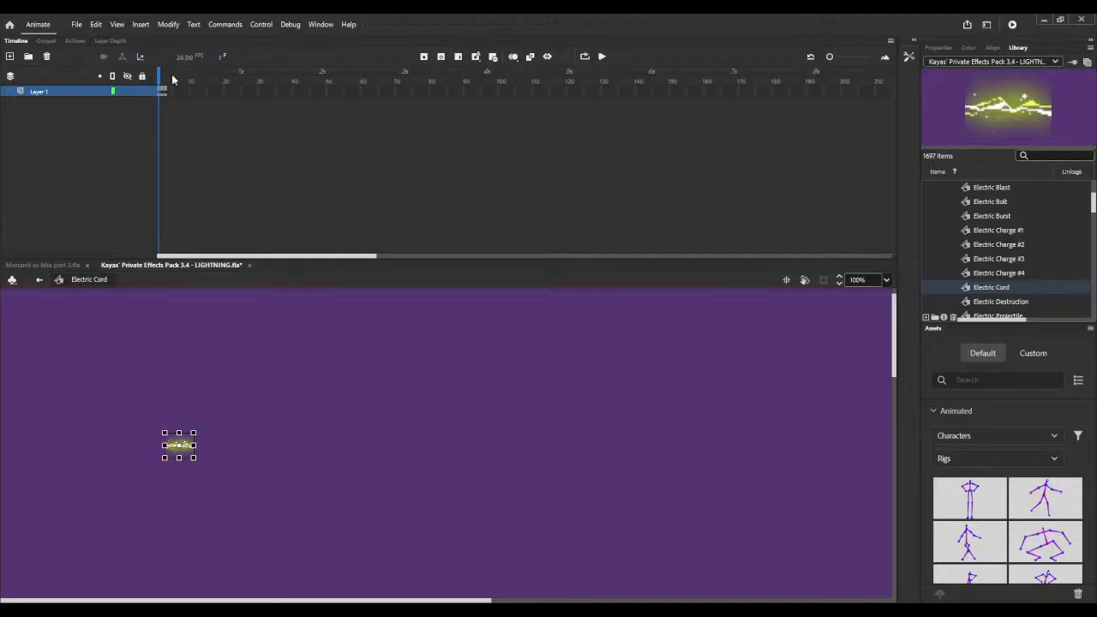
Step: Preview the lightning effects from Electric Destruction through Electric Swing #2, plus Electrical Sharks and Electric Volts
click(999, 302)
scroll(999, 302, down, 1)
click(1009, 273)
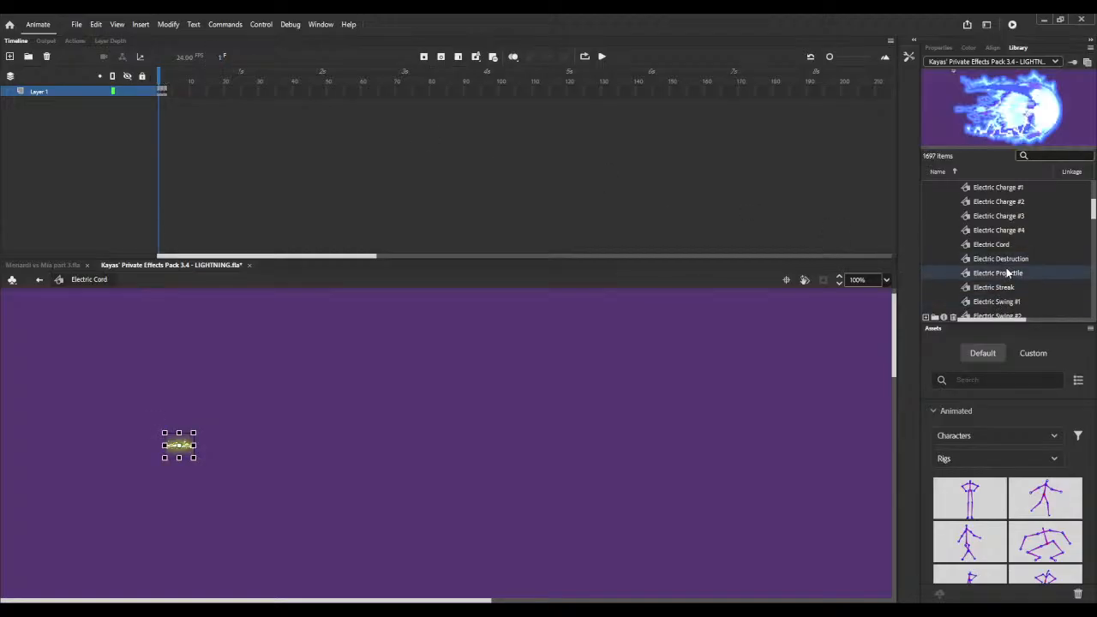
click(994, 287)
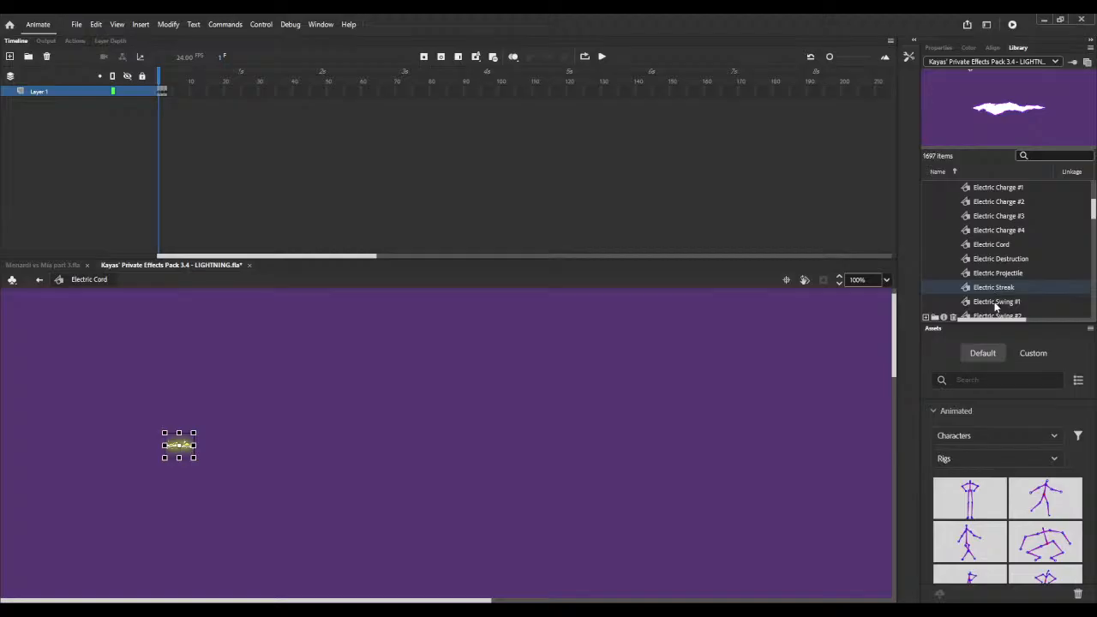
click(996, 303)
scroll(995, 302, down, 2)
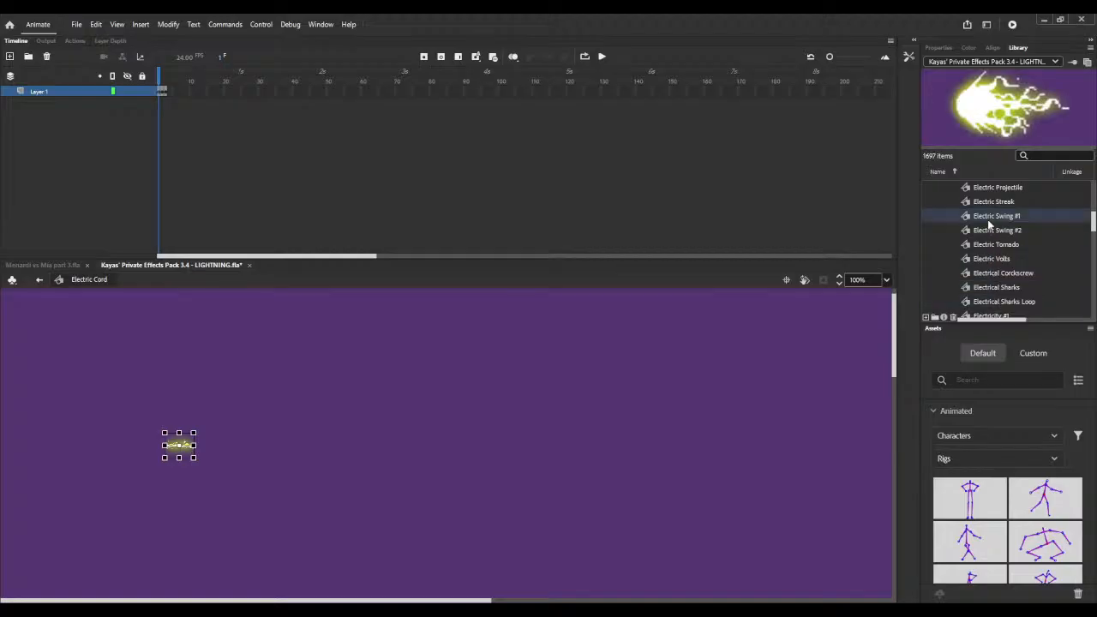
click(988, 229)
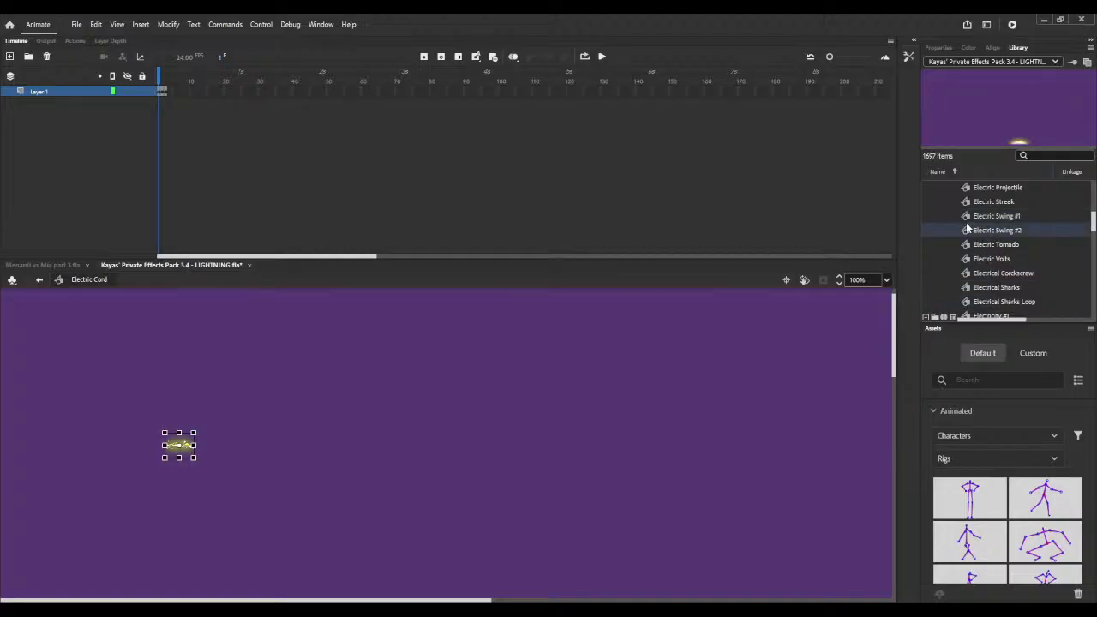
scroll(1009, 276, down, 1)
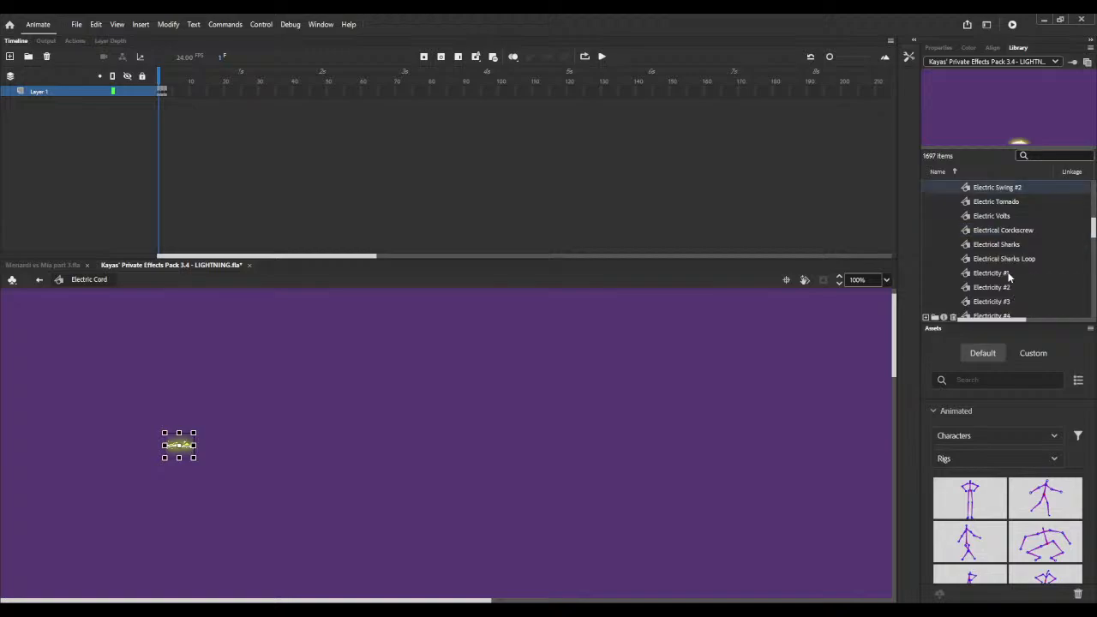
click(1003, 249)
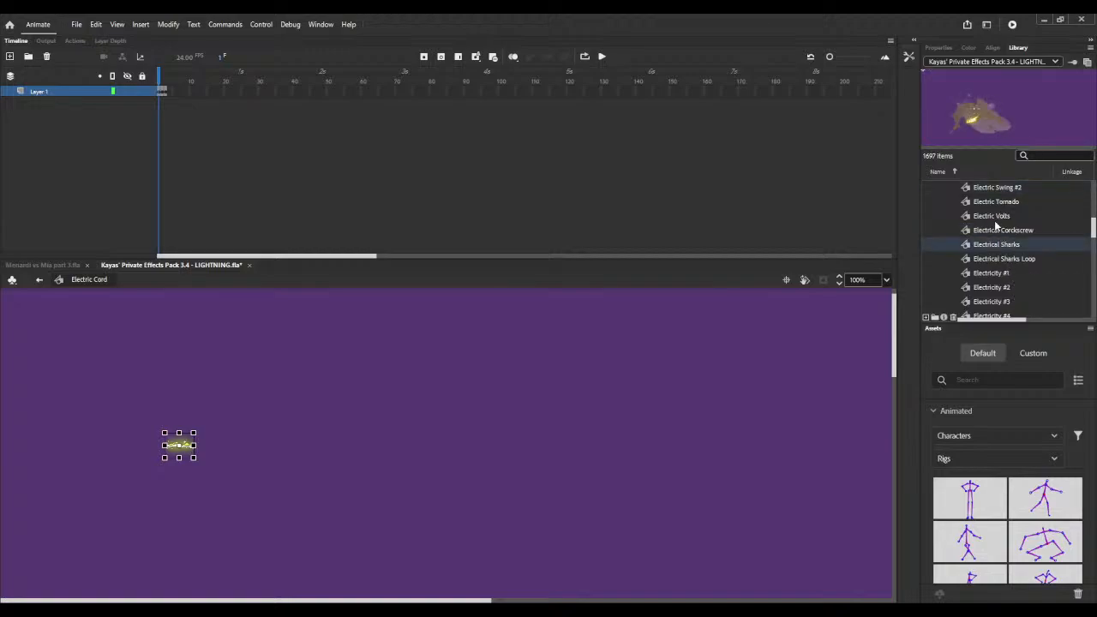
click(995, 220)
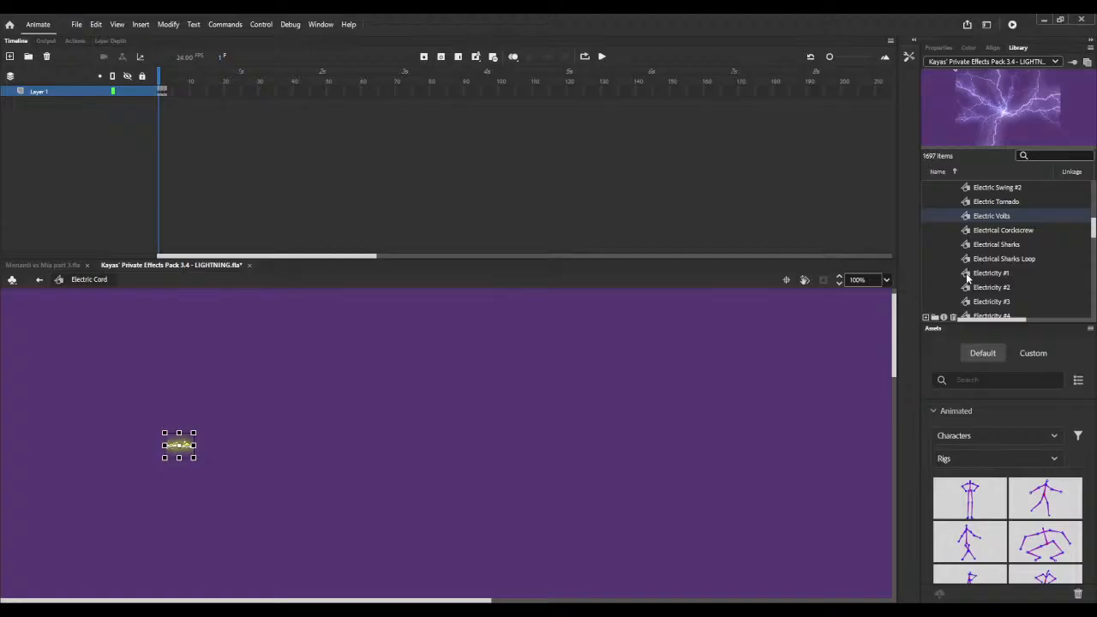
Step: Preview Electricity #1 to #4, open the Electricity #5 symbol, and examine its animation up to frame 2
click(967, 274)
click(970, 289)
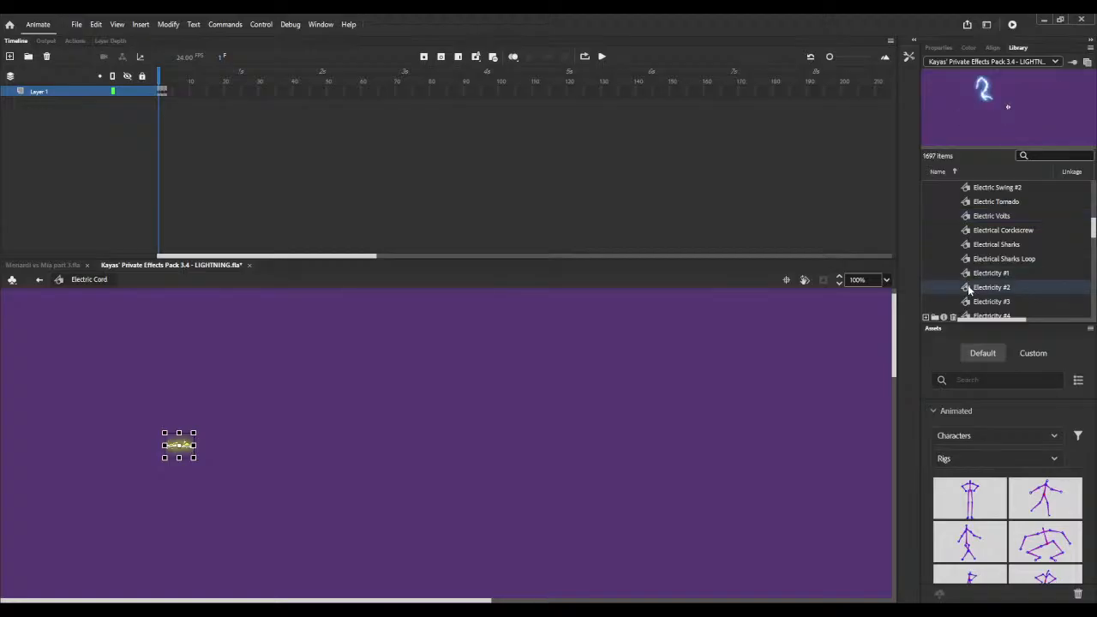
click(967, 302)
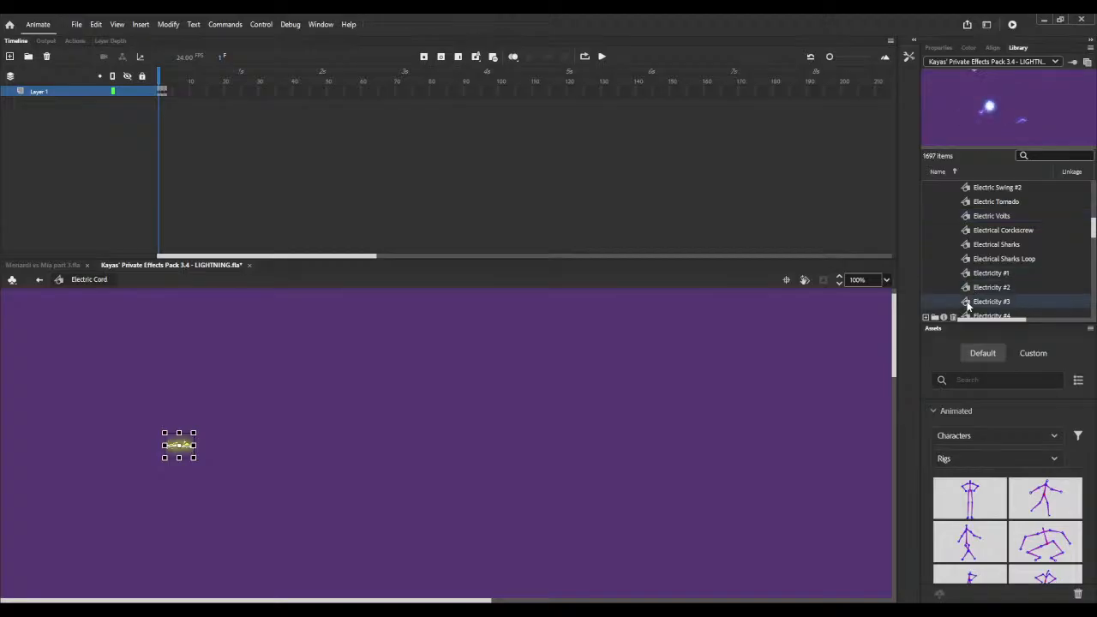
scroll(969, 296, down, 1)
click(966, 272)
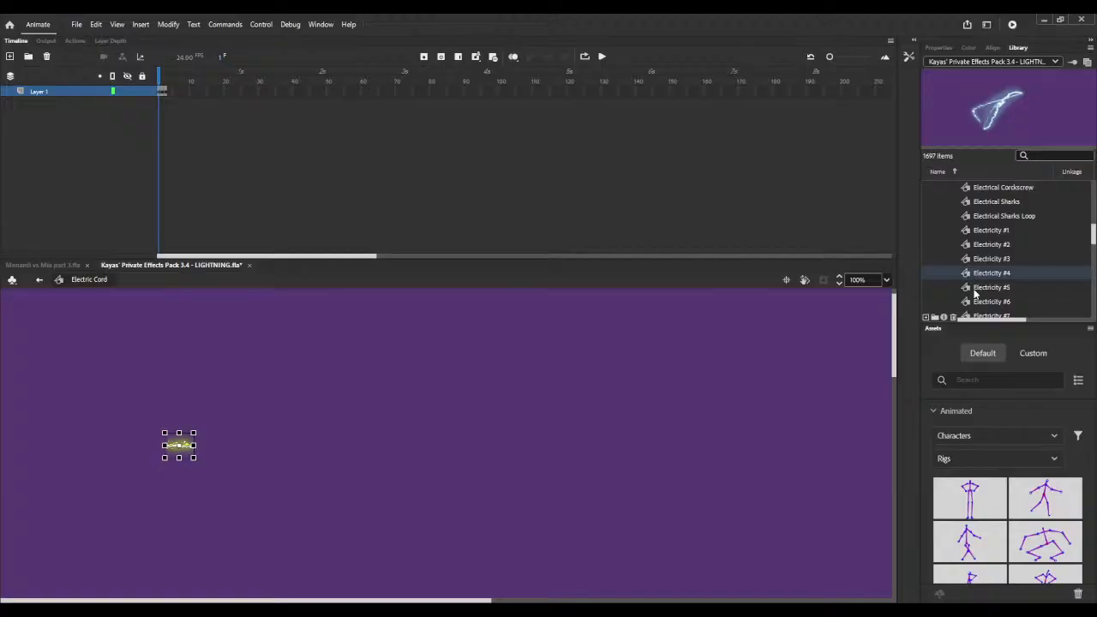
click(972, 290)
double_click(972, 291)
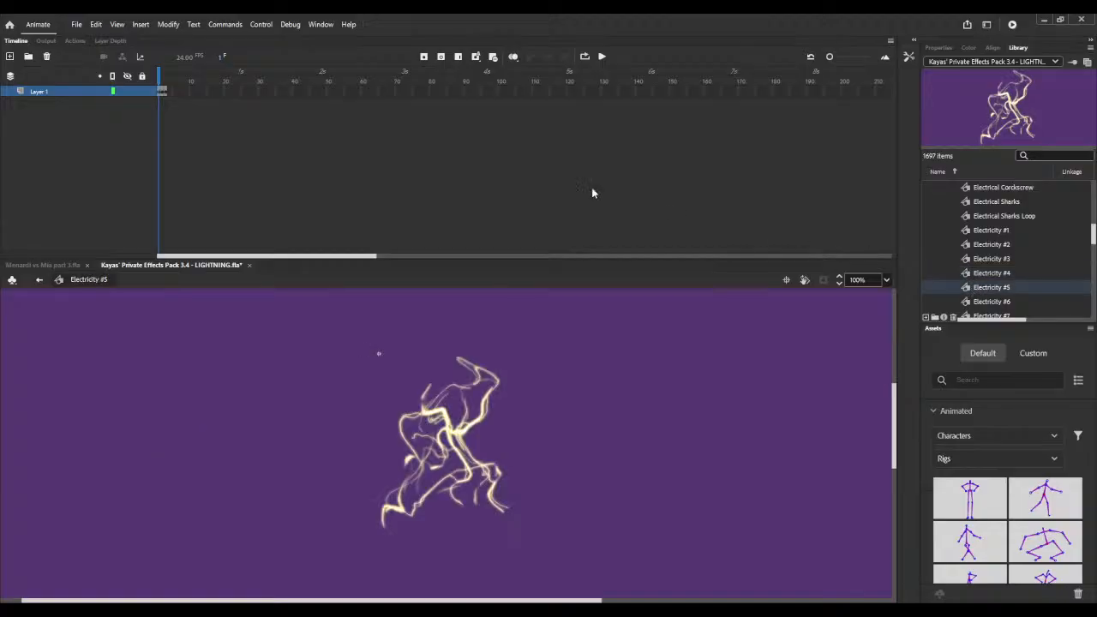
drag(157, 72, 162, 72)
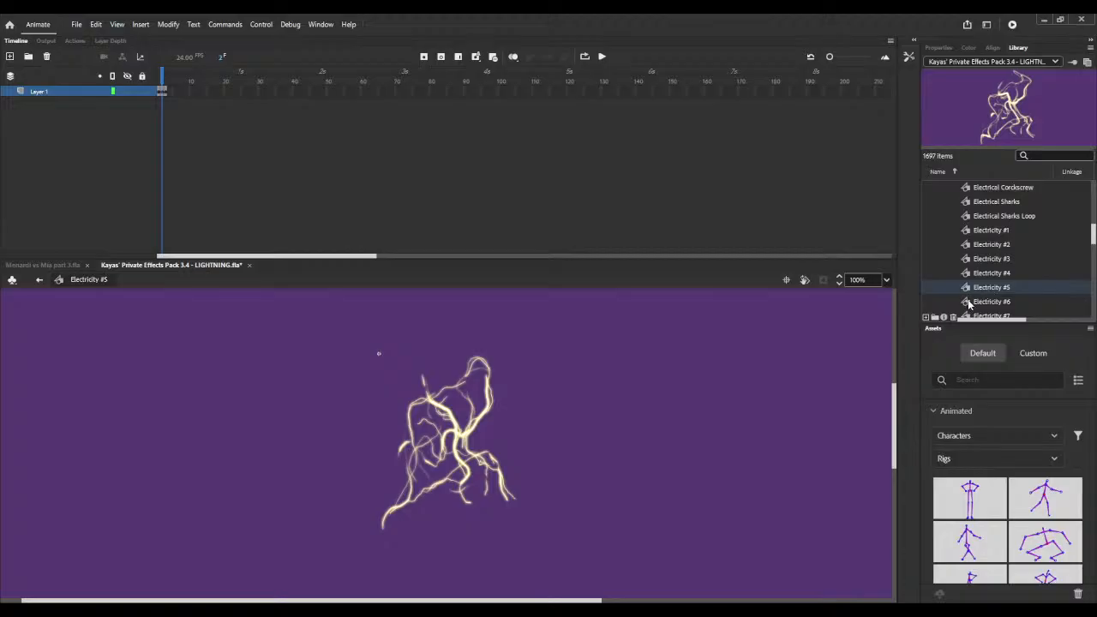
Step: Preview Electricity #6, open the Electricity #7 symbol, and examine its animation up to frame 6
click(968, 302)
scroll(976, 300, down, 1)
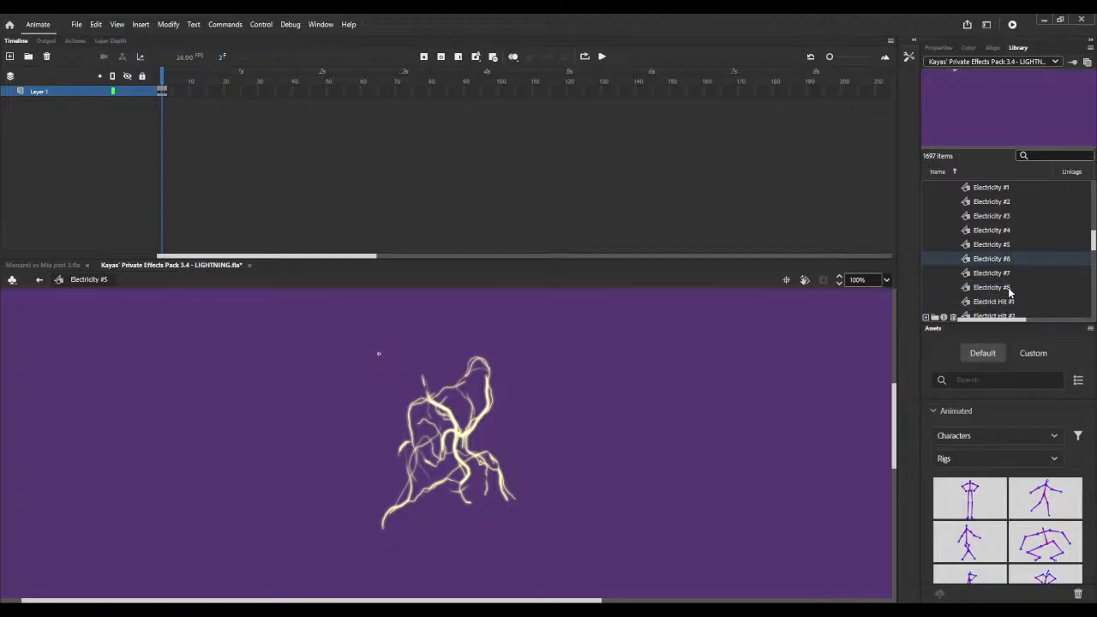
click(992, 273)
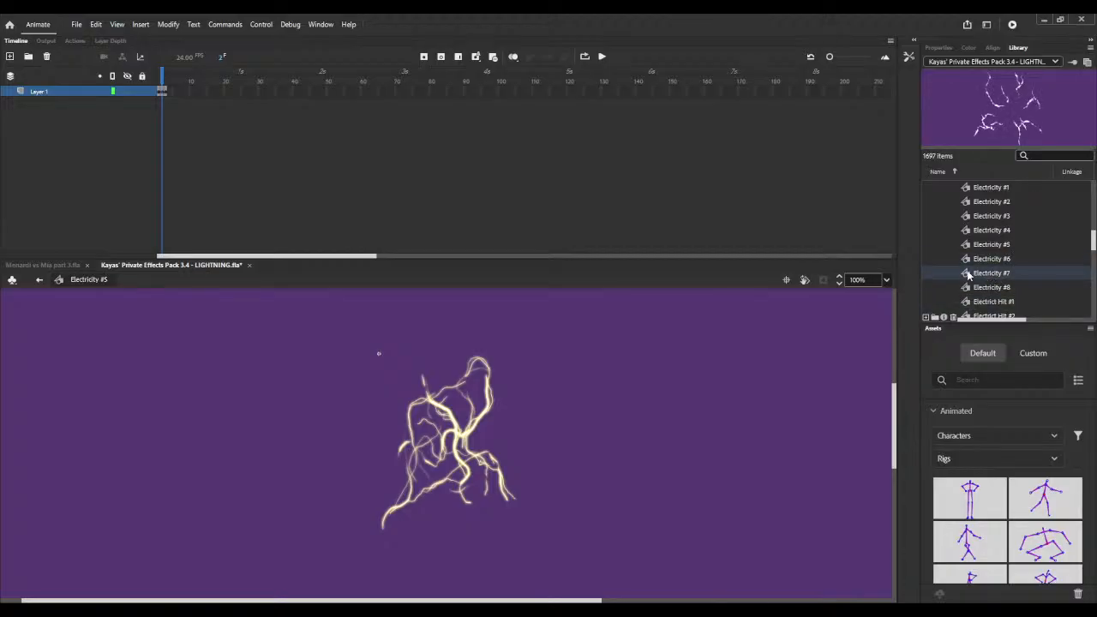
double_click(968, 274)
mouse_move(164, 78)
mouse_down()
mouse_move(193, 78)
mouse_move(177, 76)
mouse_up()
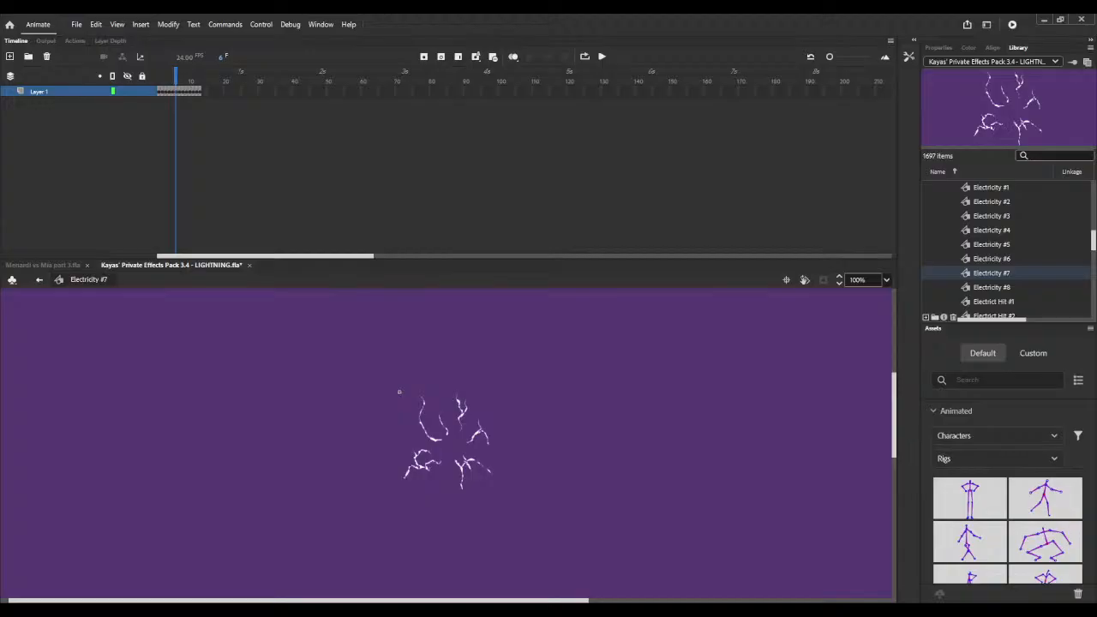
Step: Preview Electricity #8, Electrict Hit #1, Lightning Release and Lightning Strike #1
click(980, 288)
click(986, 302)
scroll(992, 299, down, 1)
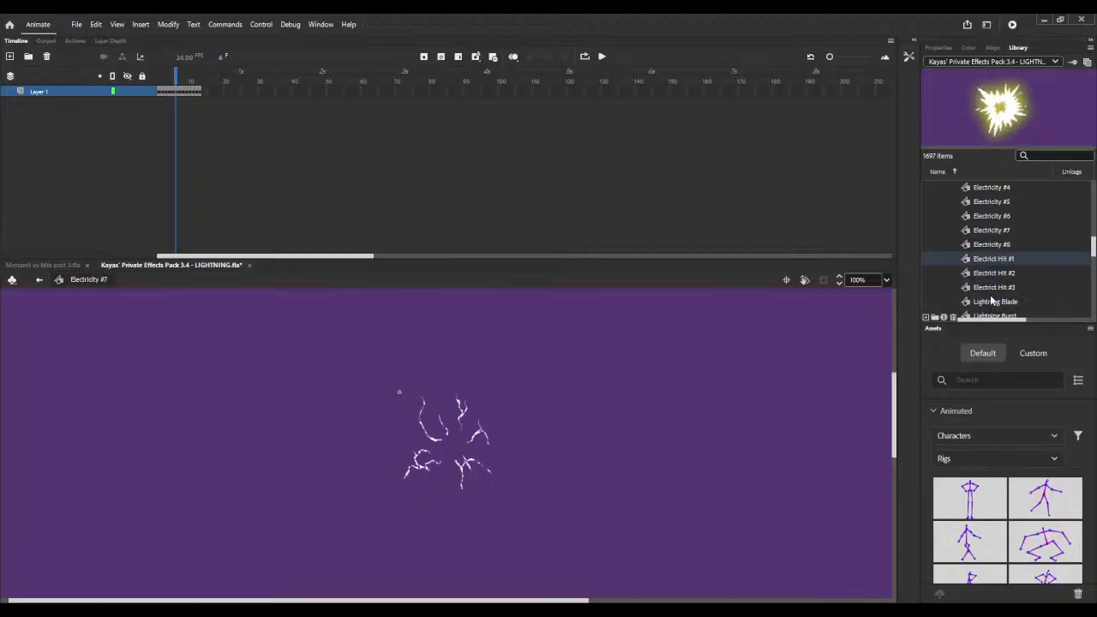
scroll(996, 273, down, 2)
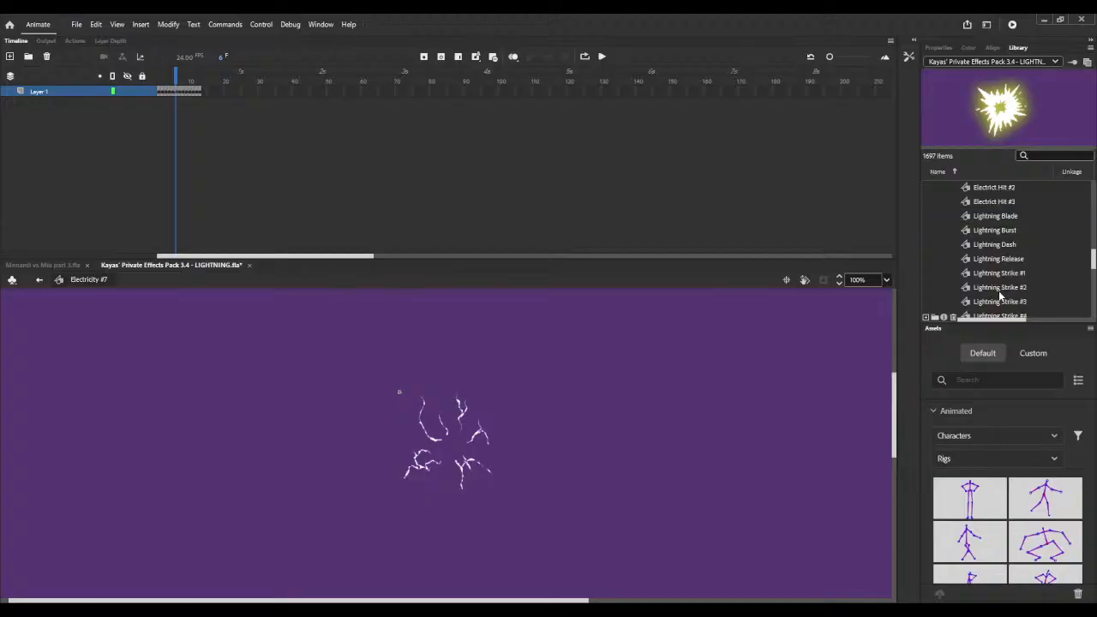
click(1009, 260)
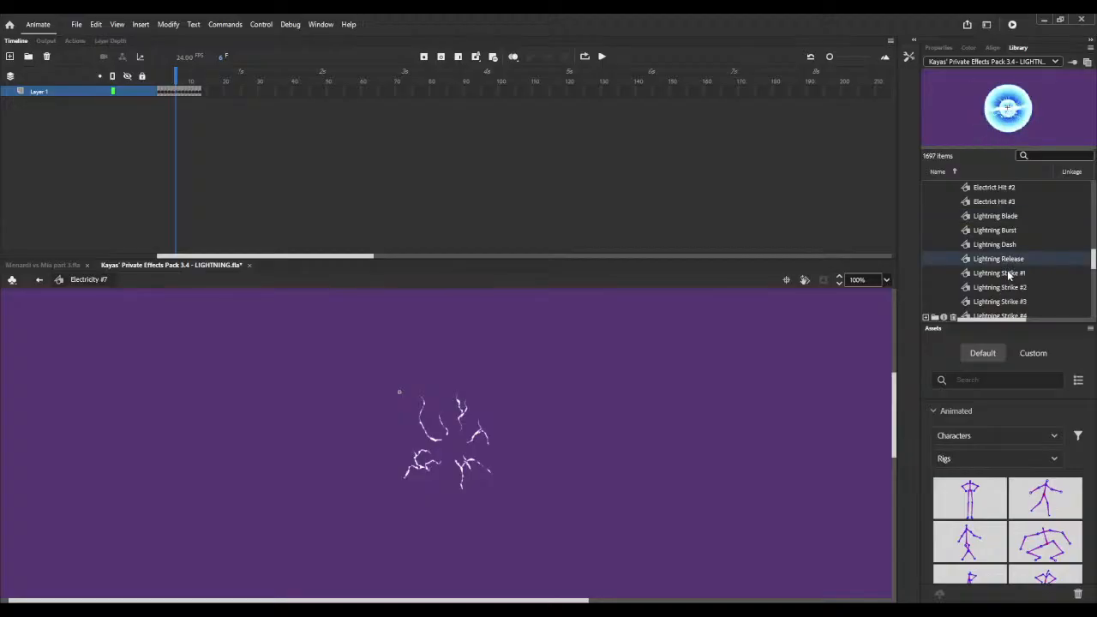
click(1009, 274)
scroll(1008, 271, down, 5)
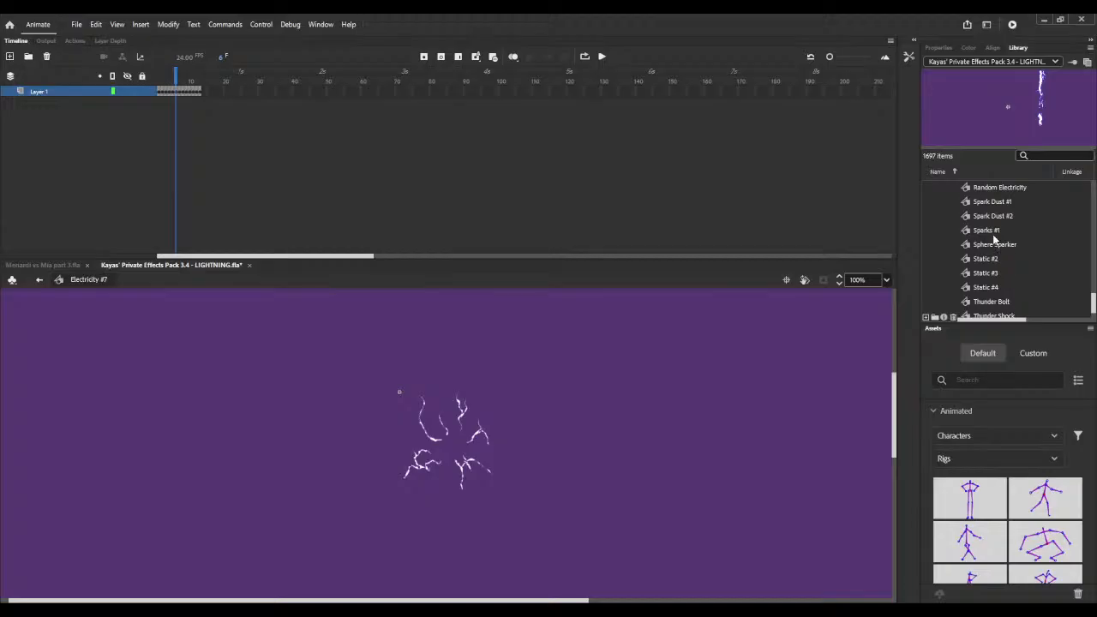
Step: Preview Static #2, Static #3, Static #4, Thunder Bolt and Thunder Shock at the end of the Lightning folder
click(993, 261)
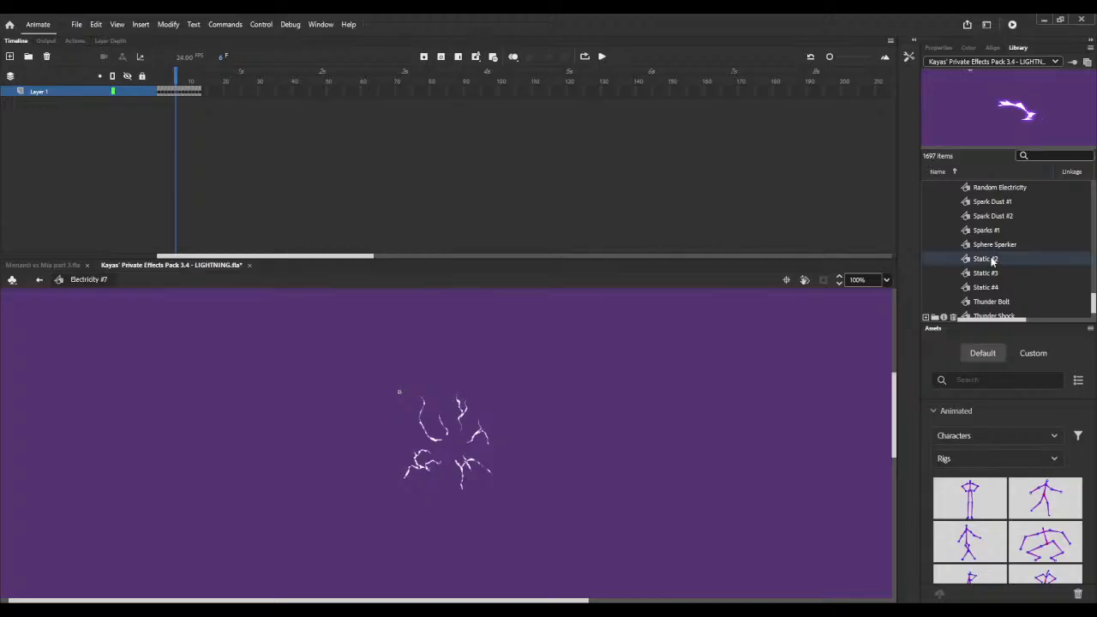
click(987, 274)
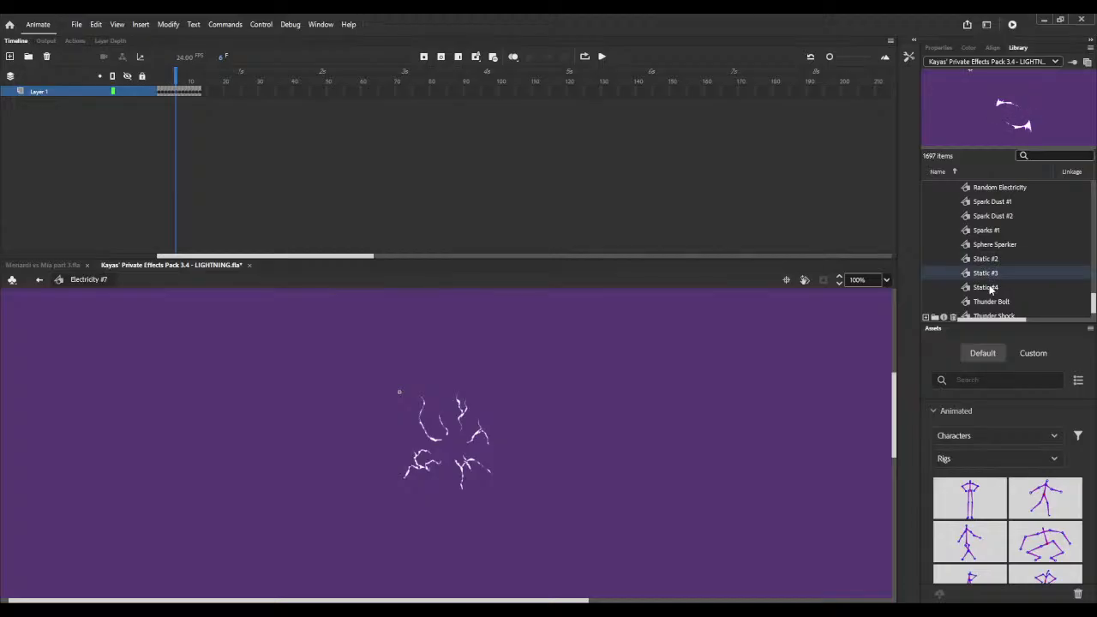
click(990, 288)
scroll(993, 287, down, 2)
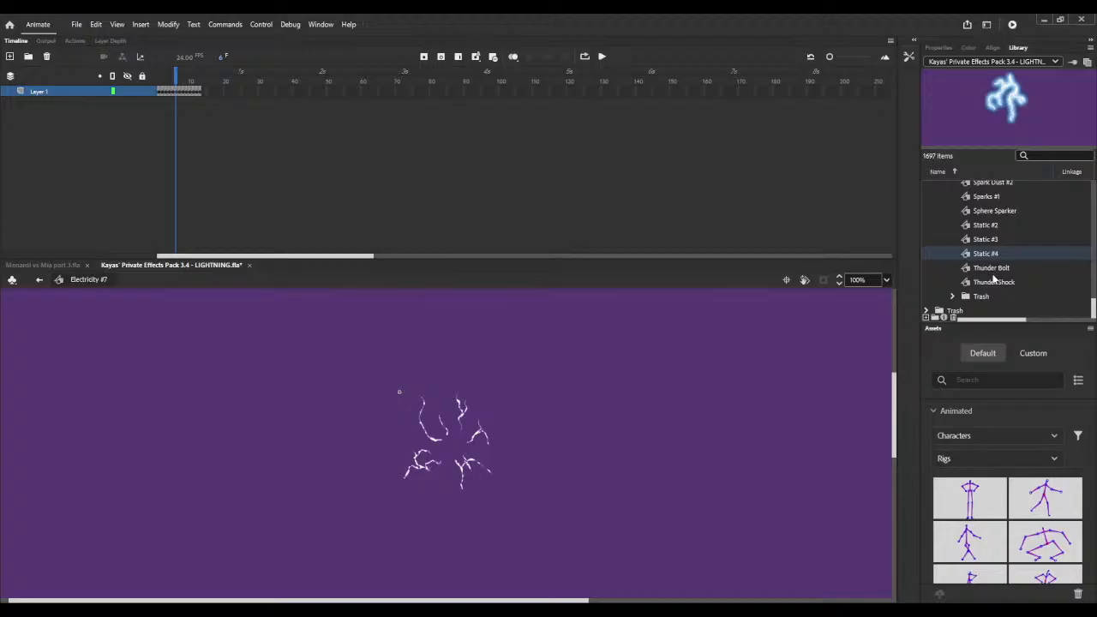
click(993, 272)
click(993, 285)
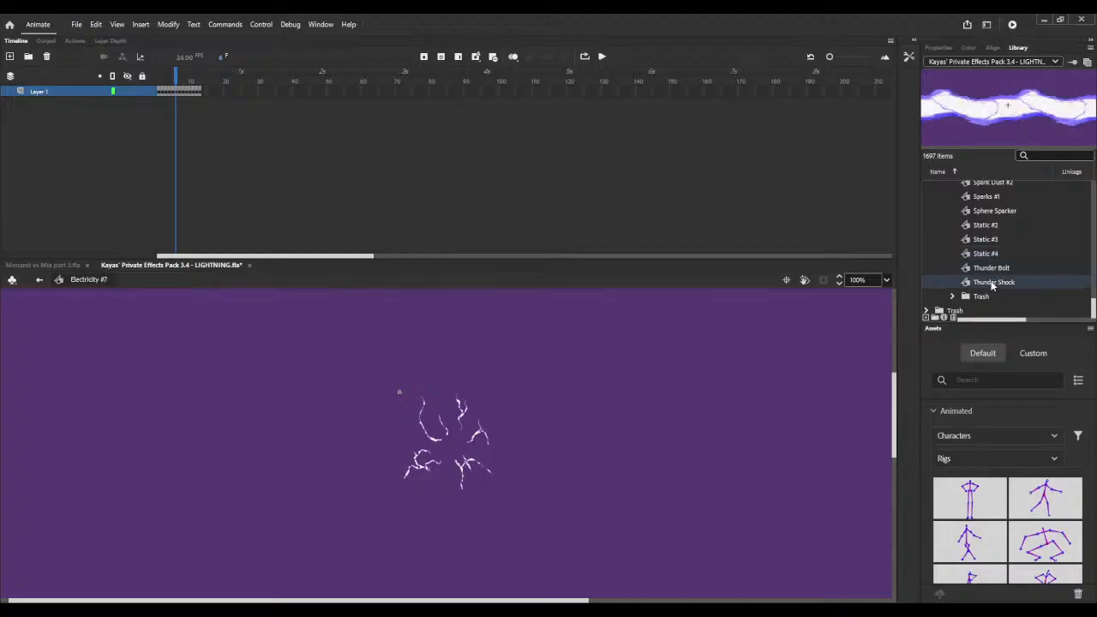
Step: In Menardi vs Mia part 3, replace the library filter with "el" and preview Electric Aura 12.gif and Electric Aura 12
click(43, 265)
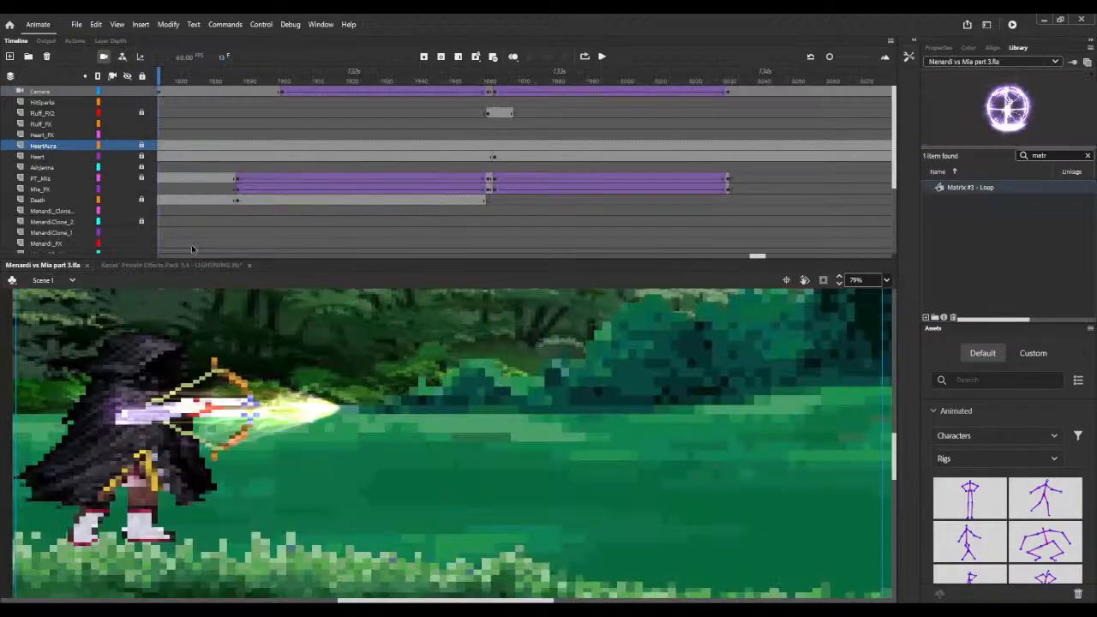
click(1088, 156)
click(1040, 208)
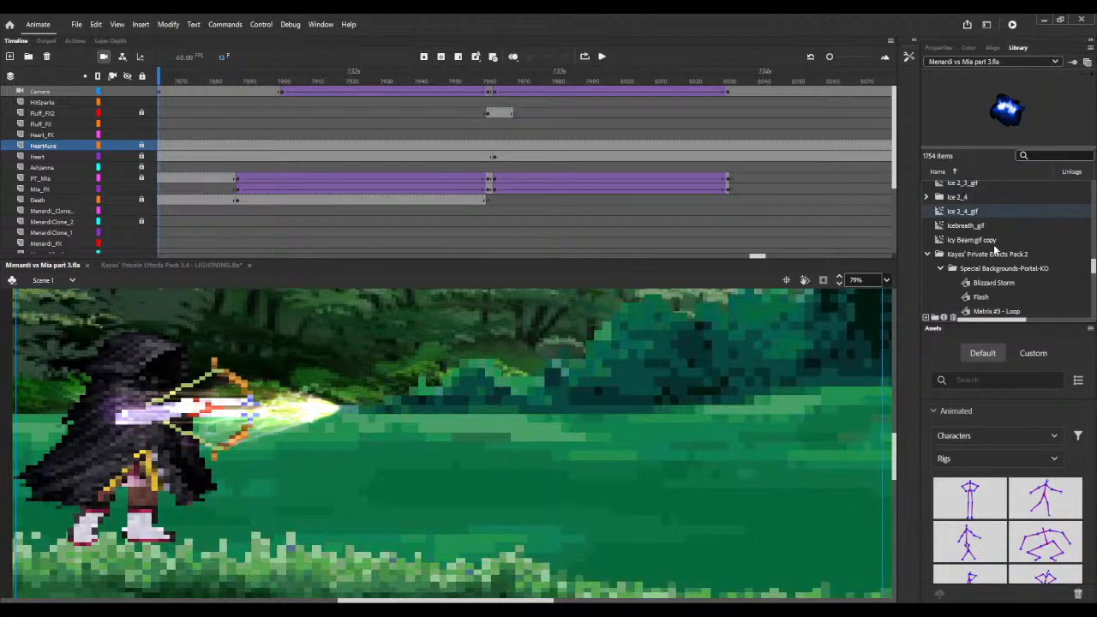
click(1052, 154)
text(e)
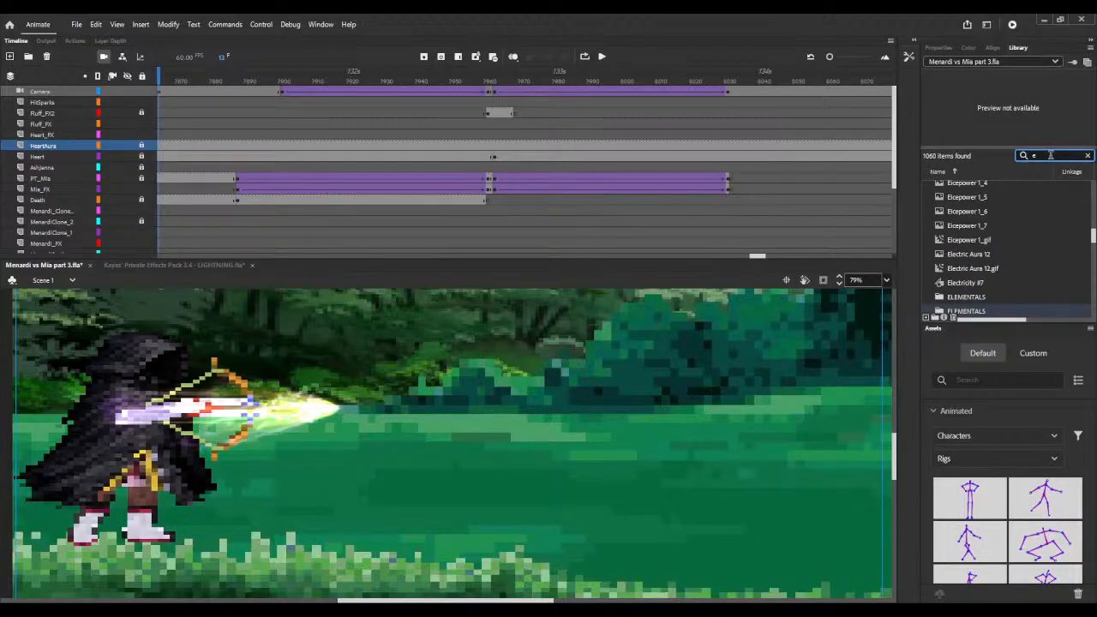
text(l)
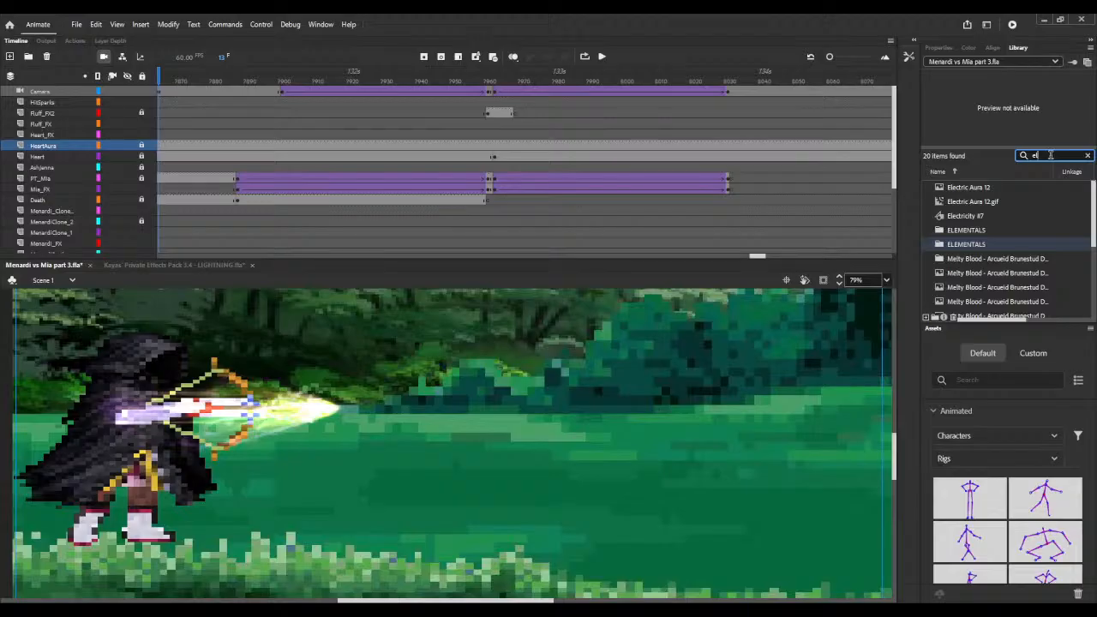
click(977, 200)
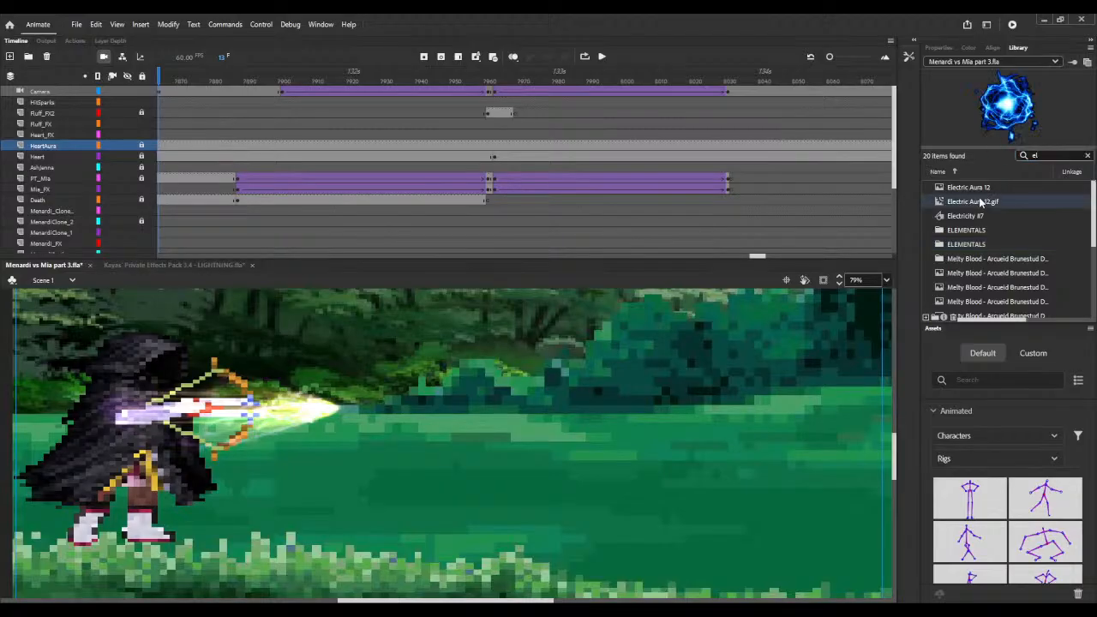
click(980, 189)
scroll(975, 209, down, 3)
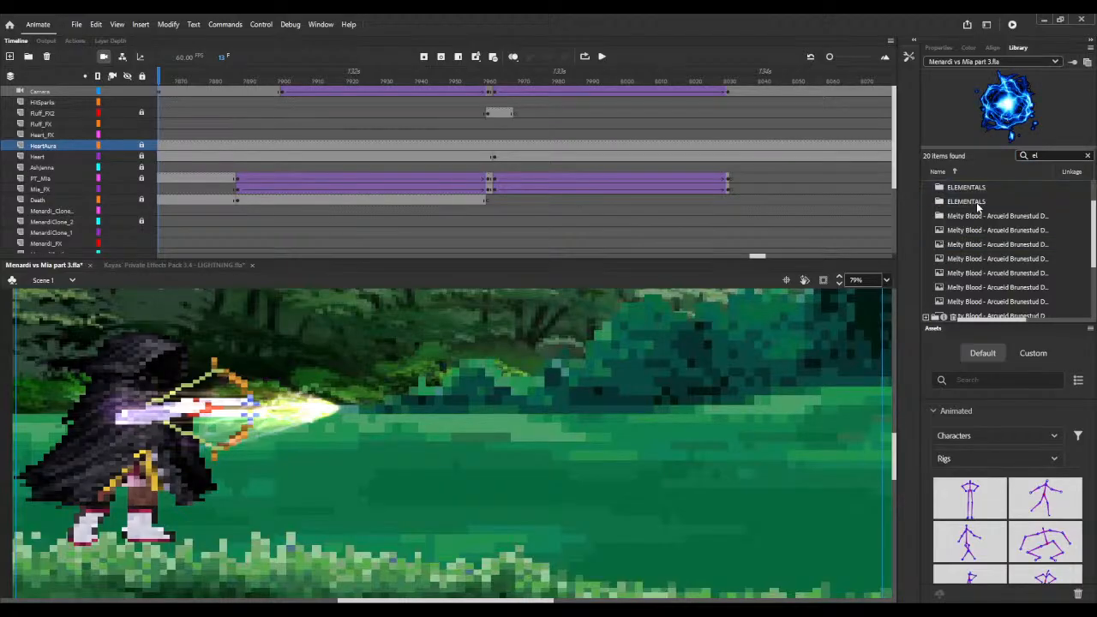
scroll(979, 217, up, 3)
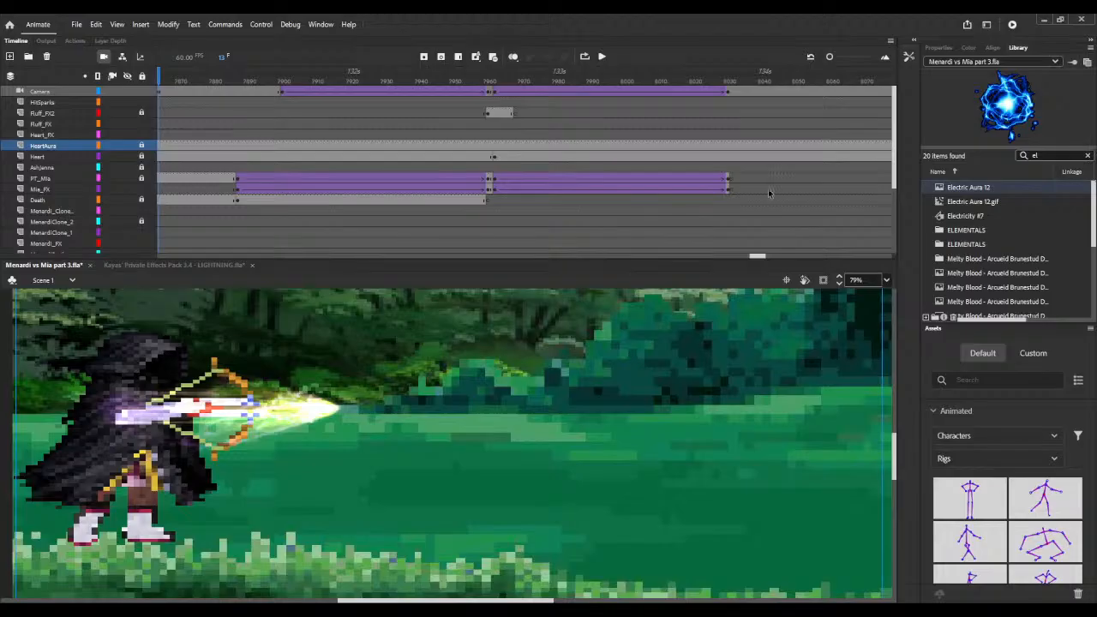
Step: Return to Kayas' Private Effects Pack 3.4 - LIGHTNING and preview Electricity #7 again
click(160, 265)
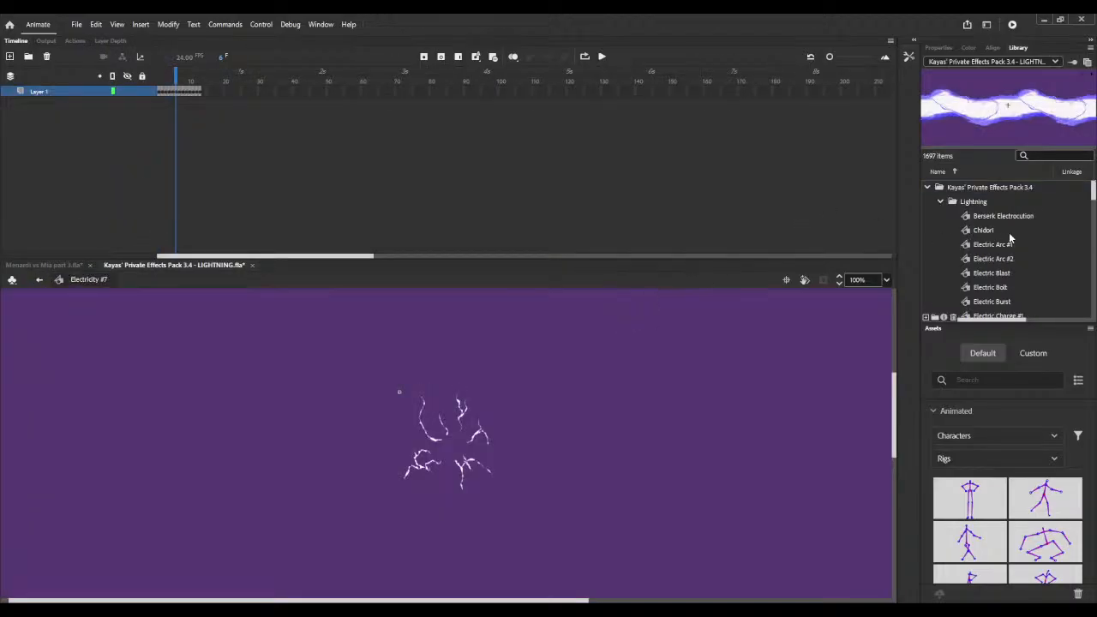
scroll(1009, 237, down, 2)
scroll(1009, 232, down, 6)
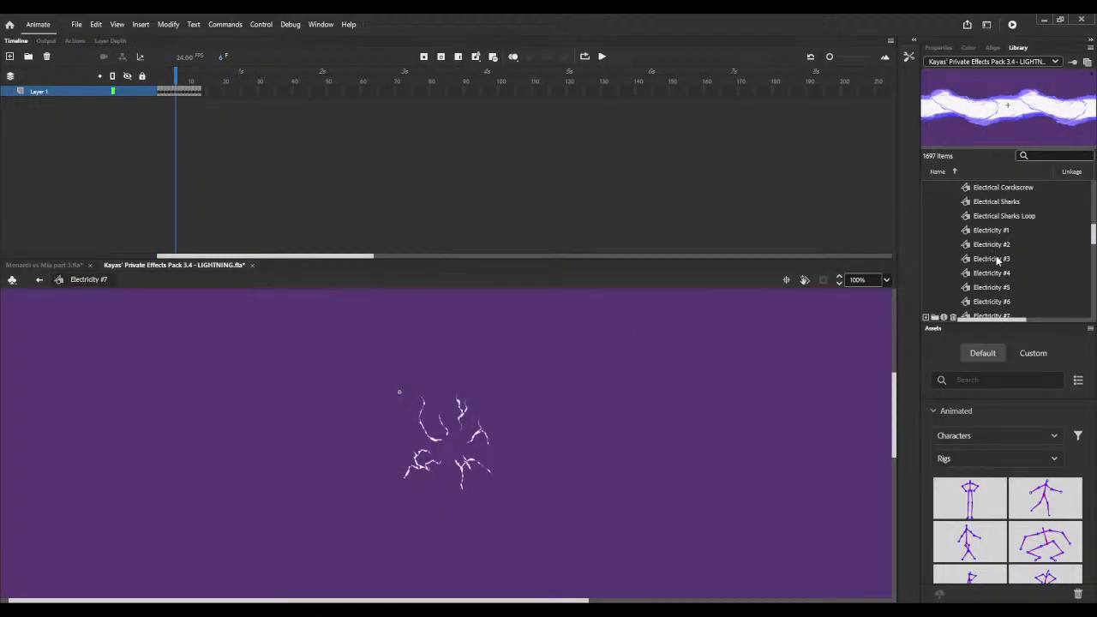
click(990, 316)
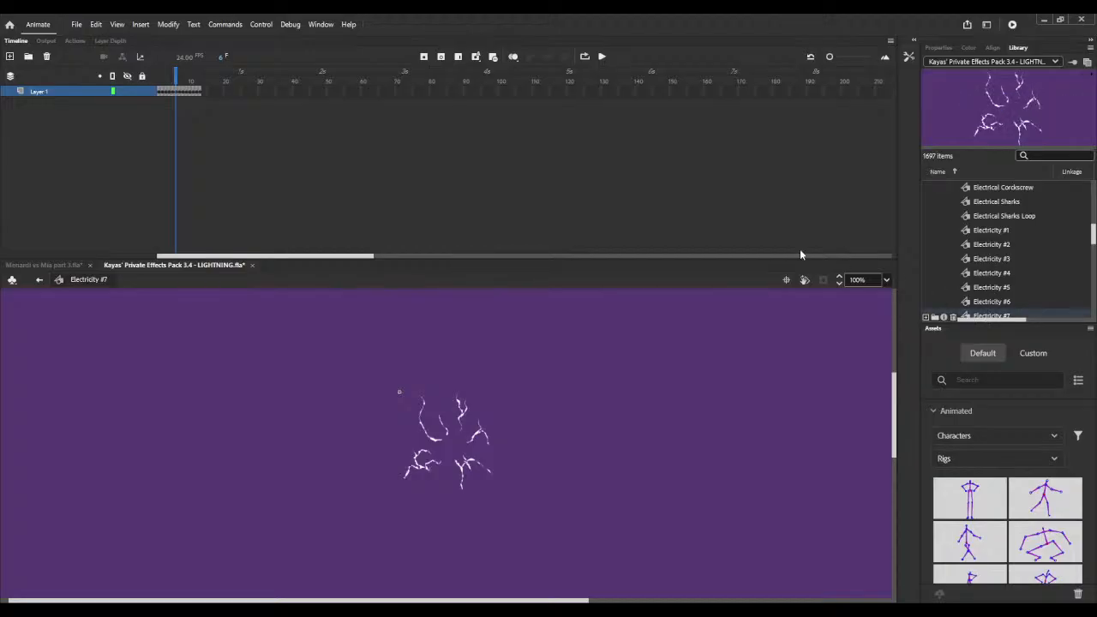
Step: Filter the Menardi vs Mia part 3 library by "electr" and select the Electricity #7 symbol
click(53, 265)
click(1044, 156)
text(elec)
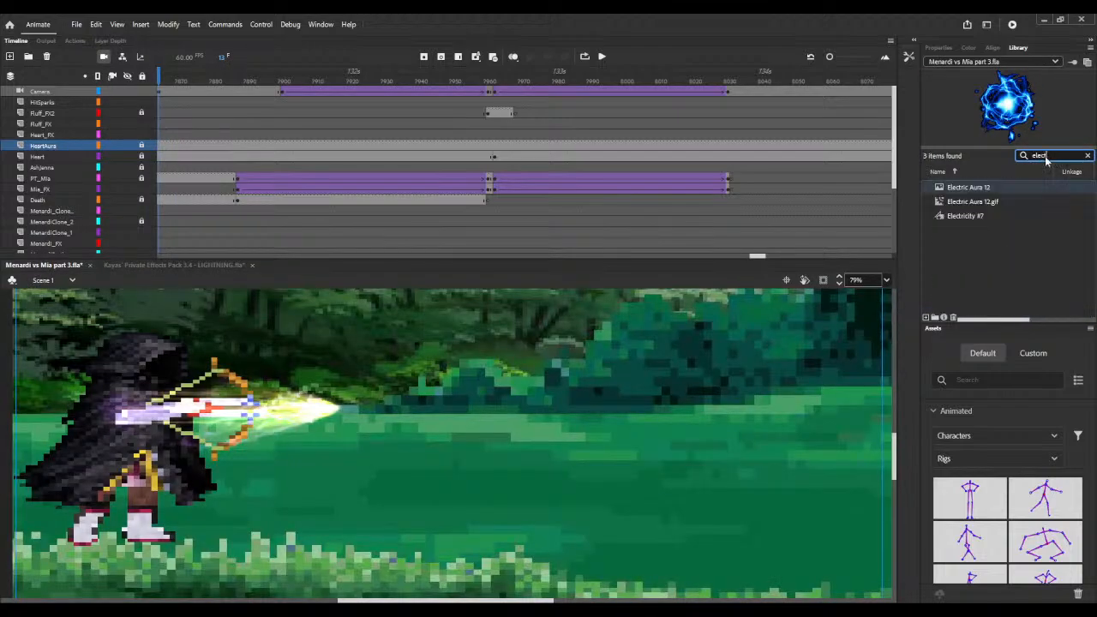
text(tr)
click(977, 215)
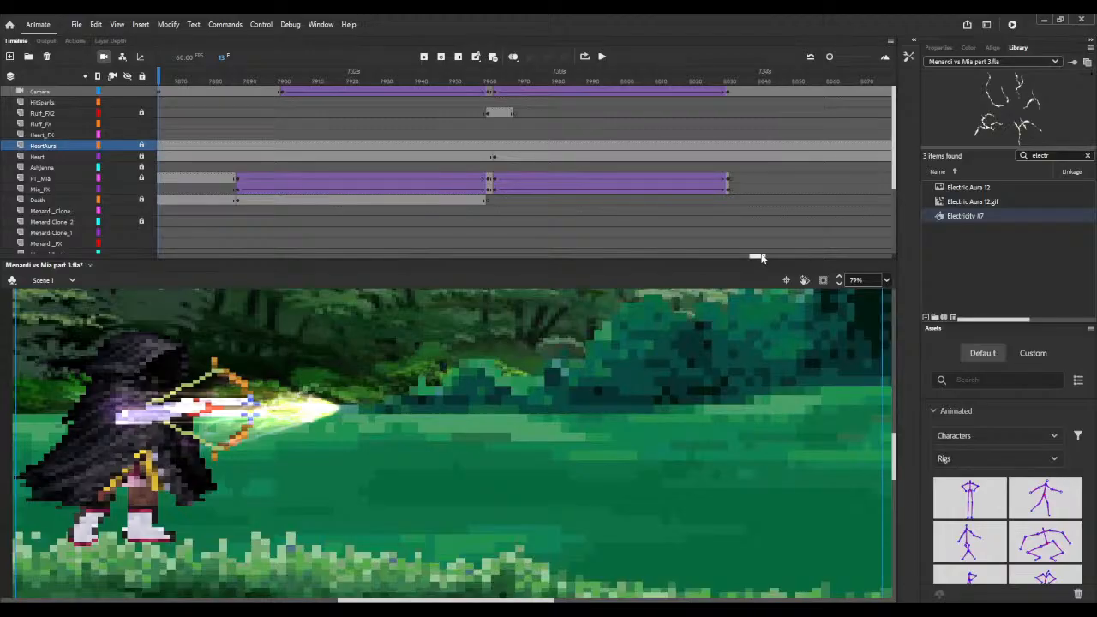
Step: Insert a blank keyframe on the Fluff_FX layer at frame 7865 and place the Electricity #7 symbol on the stage
drag(756, 258, 752, 260)
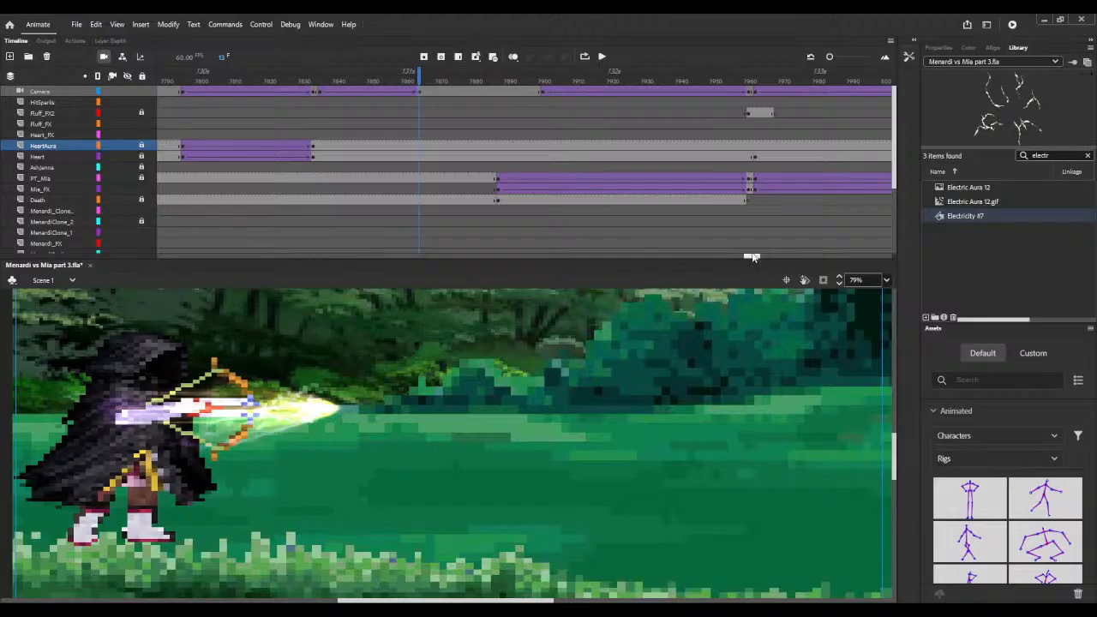
click(313, 75)
drag(314, 76, 421, 84)
click(142, 114)
click(419, 126)
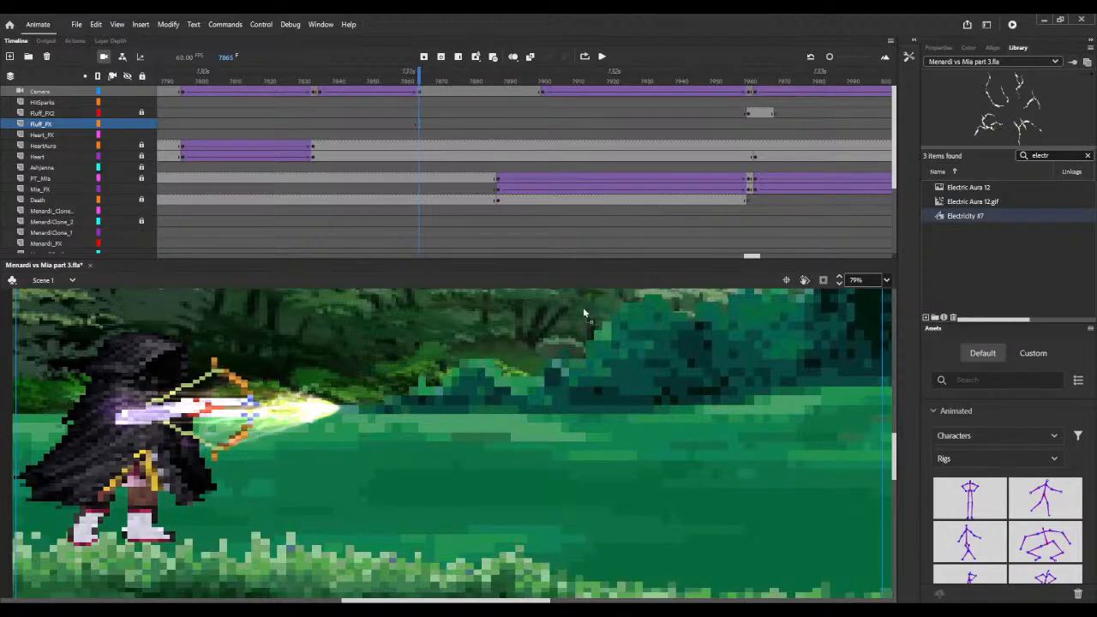
key(F7)
drag(965, 216, 447, 403)
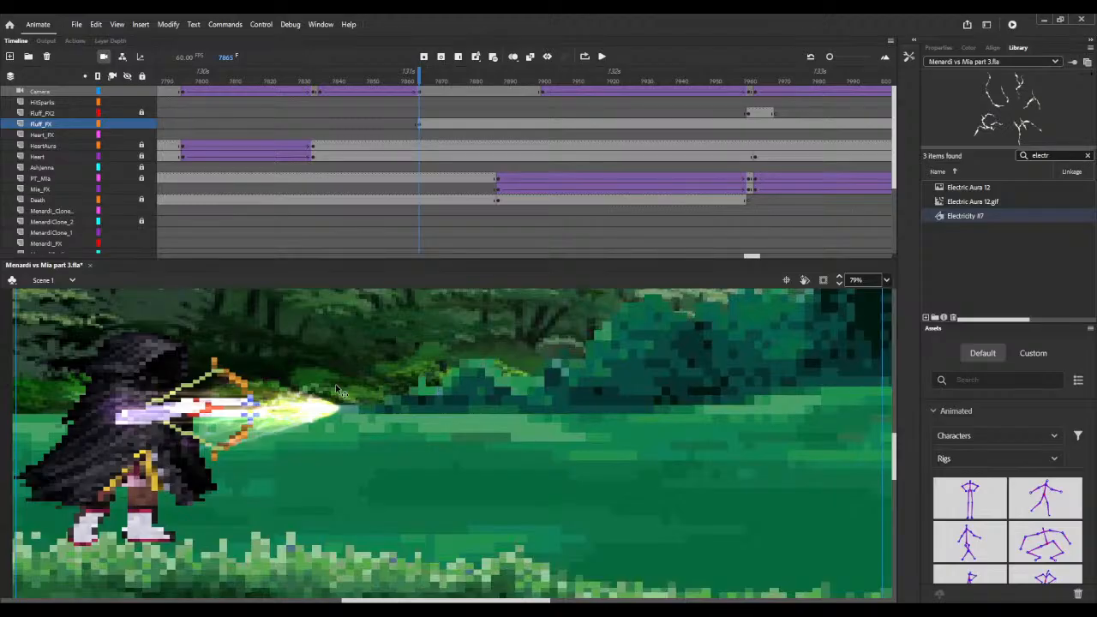
Step: Move the Electricity #7 instance down around the glowing arrow tip, at about X 191, Y 756
scroll(336, 388, up, 6)
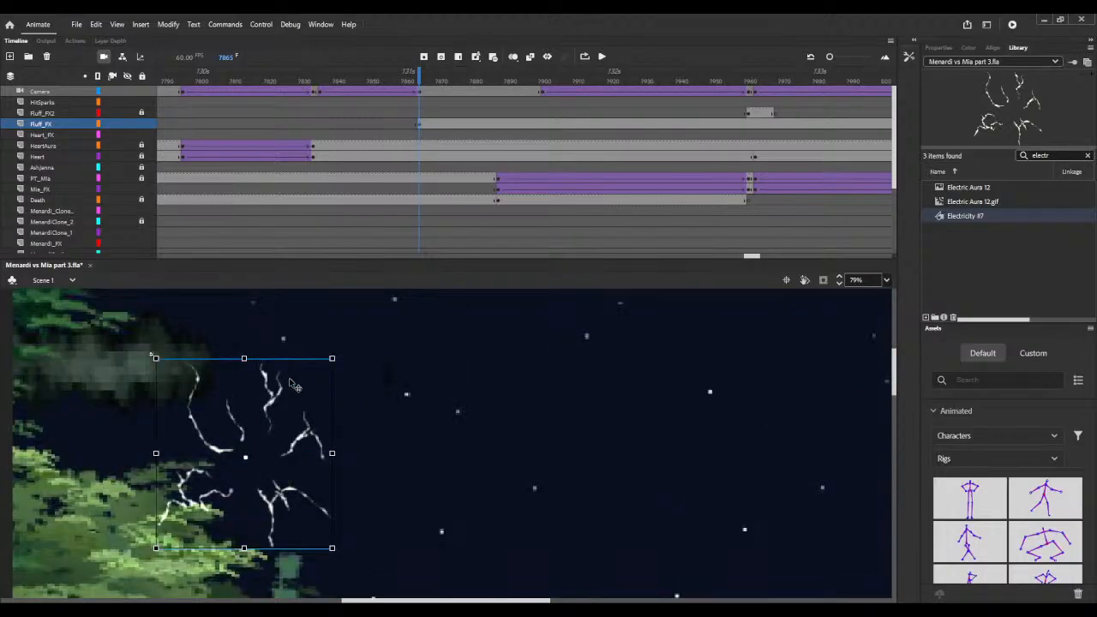
scroll(295, 387, down, 5)
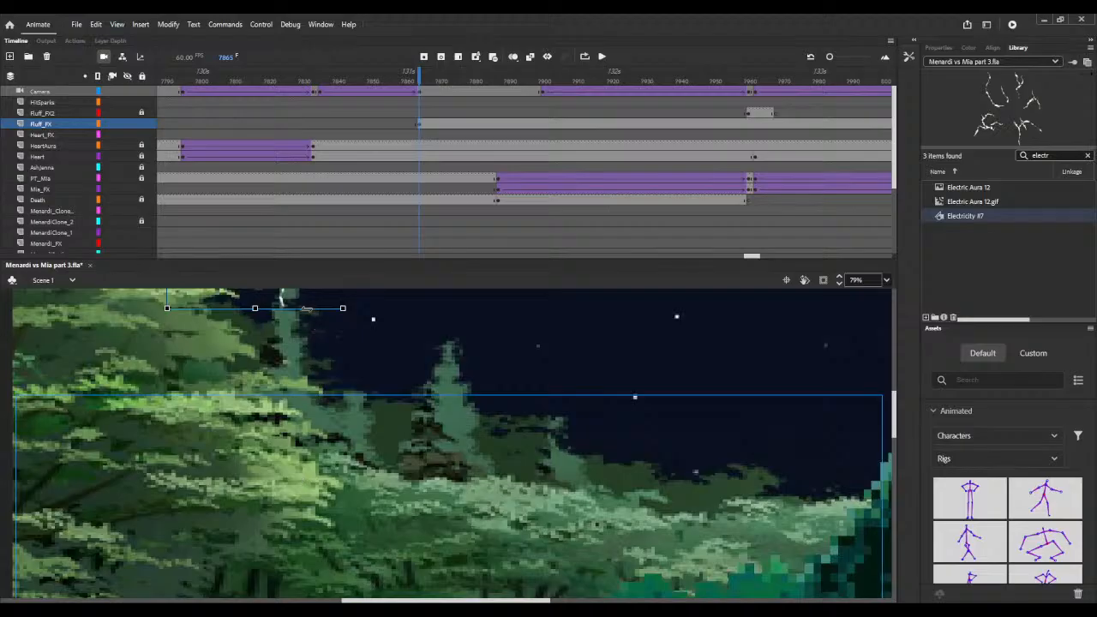
drag(309, 304, 370, 523)
scroll(383, 503, down, 4)
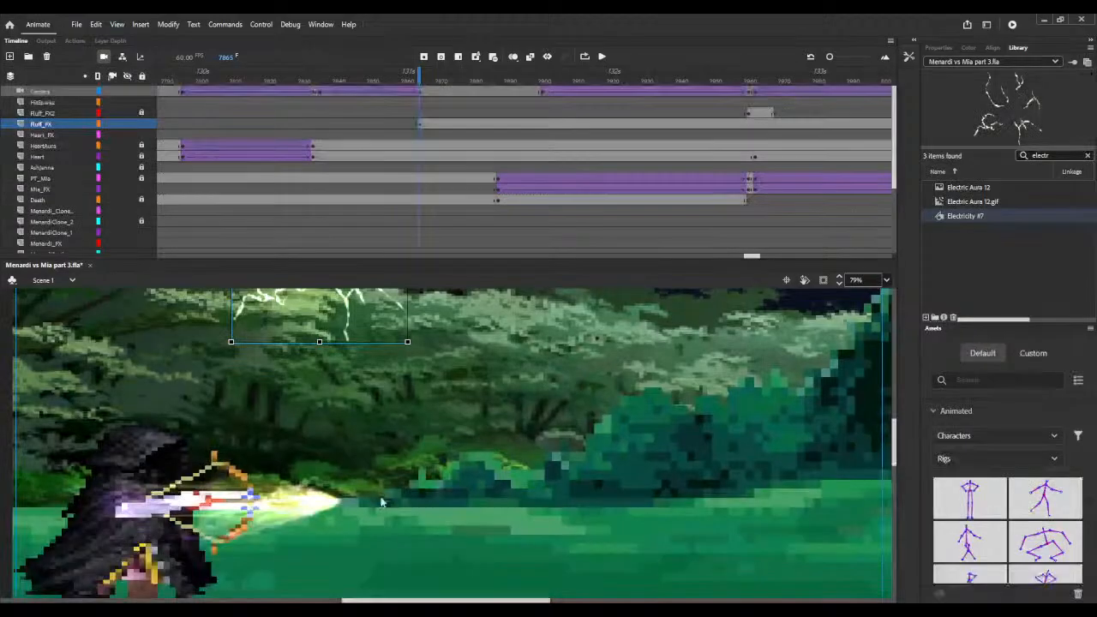
drag(383, 334, 383, 577)
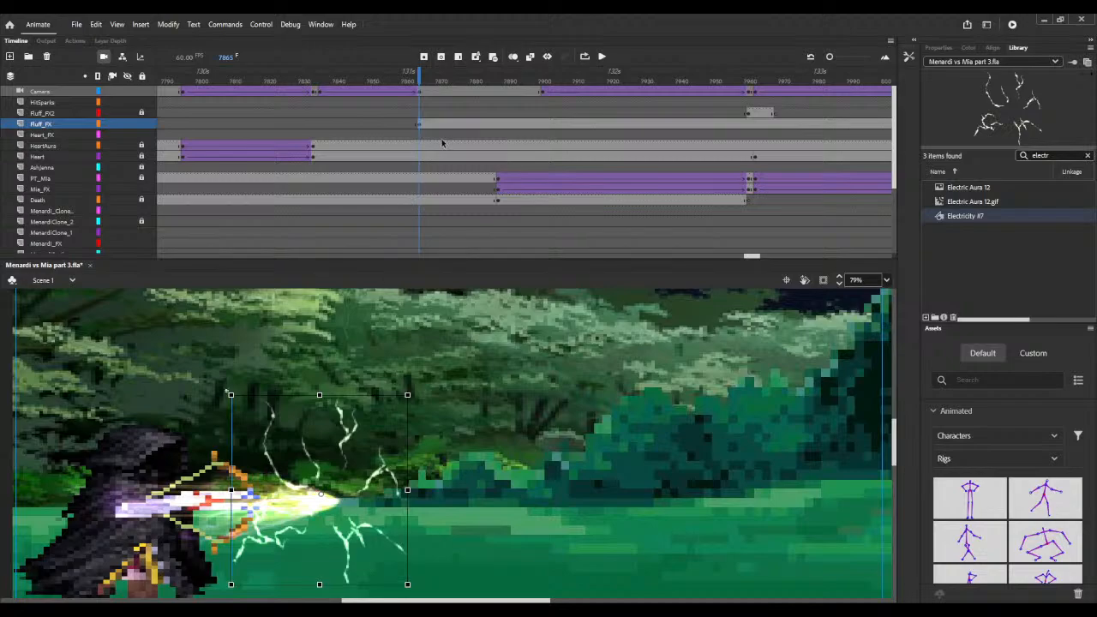
Step: Review the electricity's placement around frame 7865 and clear the "electr" filter from the library
click(936, 49)
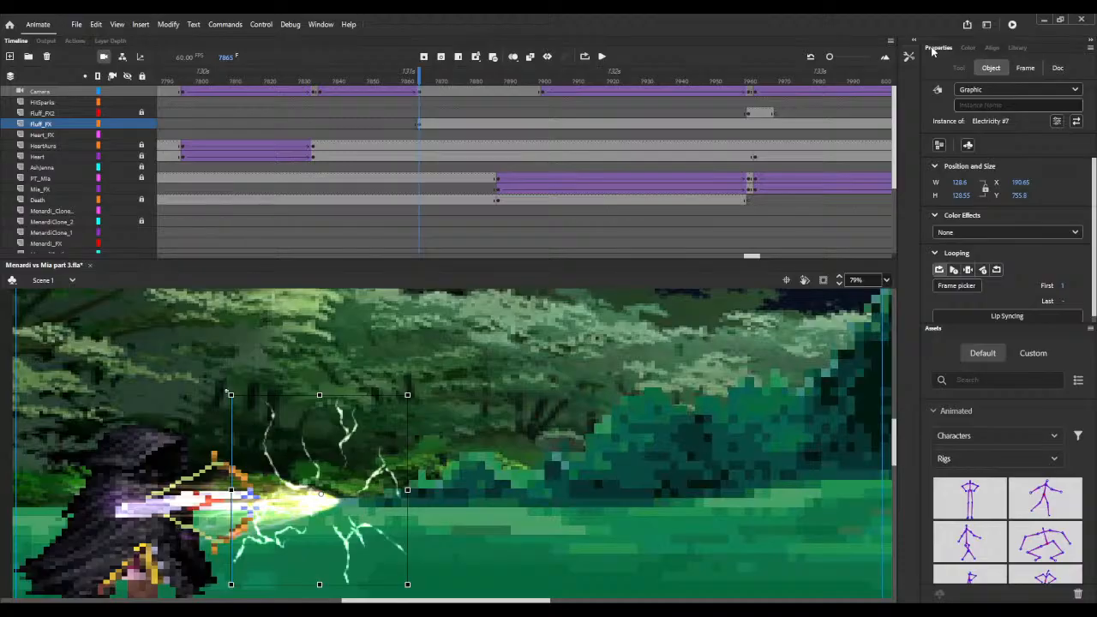
click(423, 80)
drag(422, 79, 421, 56)
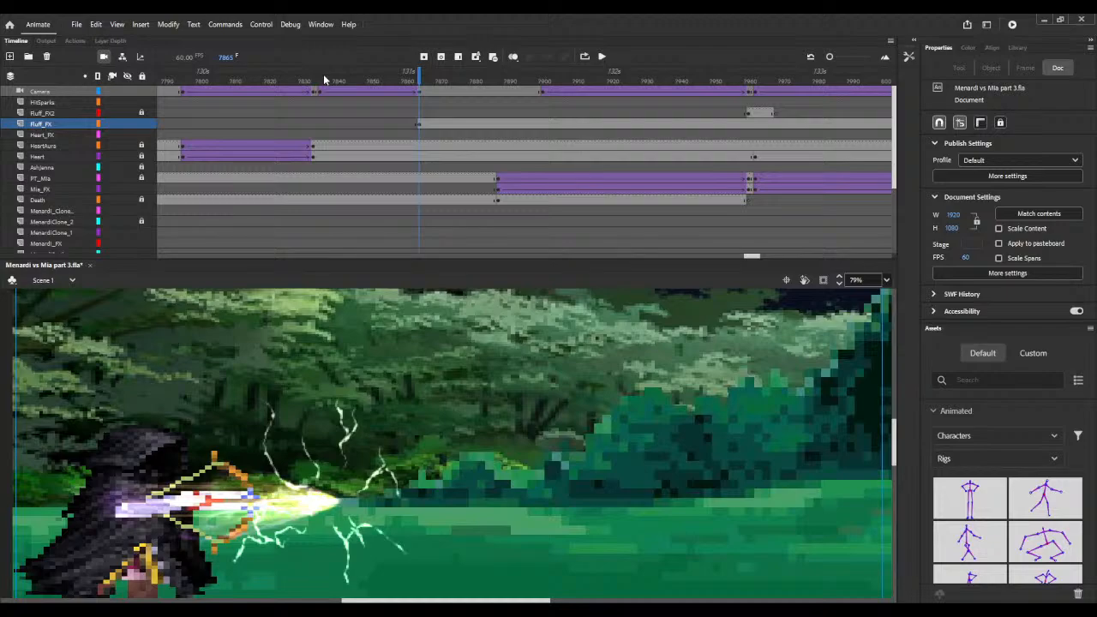
click(1018, 47)
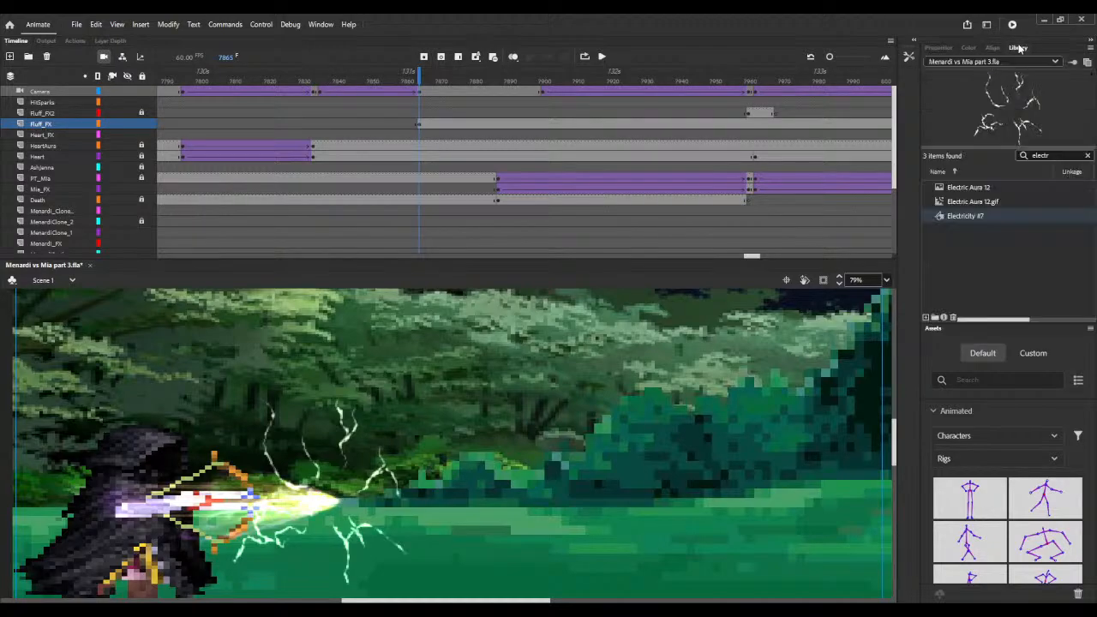
click(1085, 157)
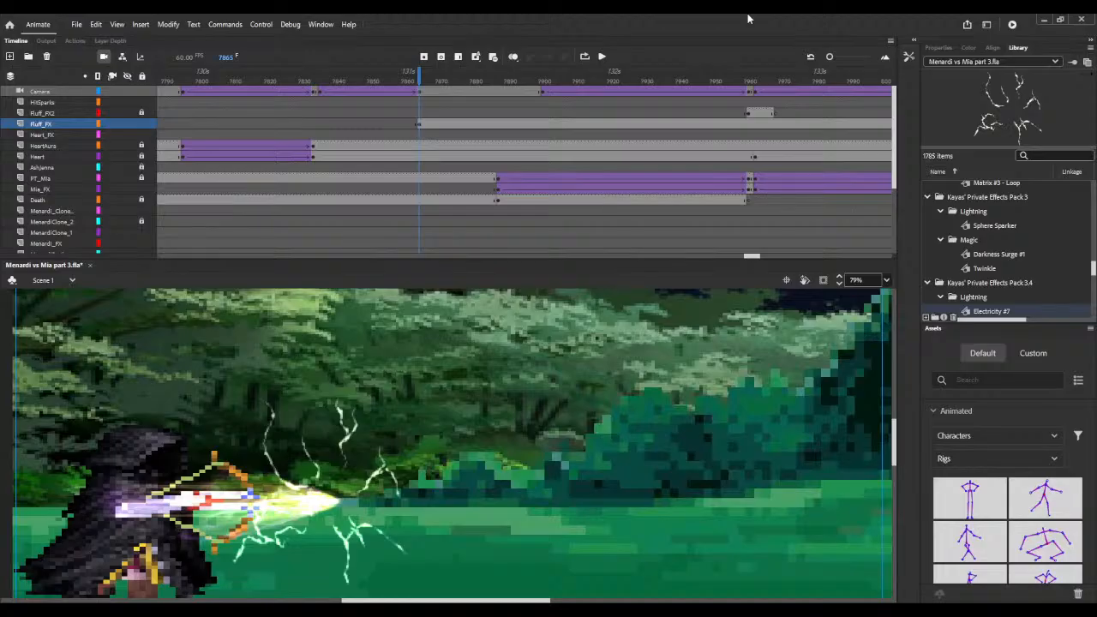
Step: Make the Electricity #7 instance at frame 7865 a Movie Clip, compare Add and Screen blending, and keep Add
click(420, 126)
click(938, 48)
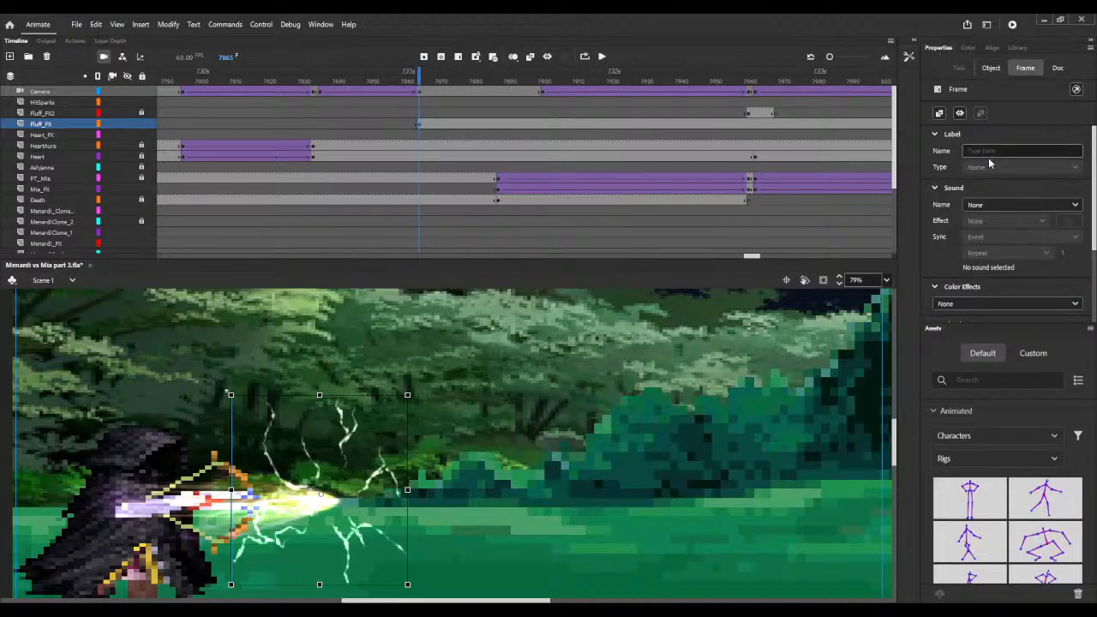
click(991, 67)
click(993, 89)
click(983, 114)
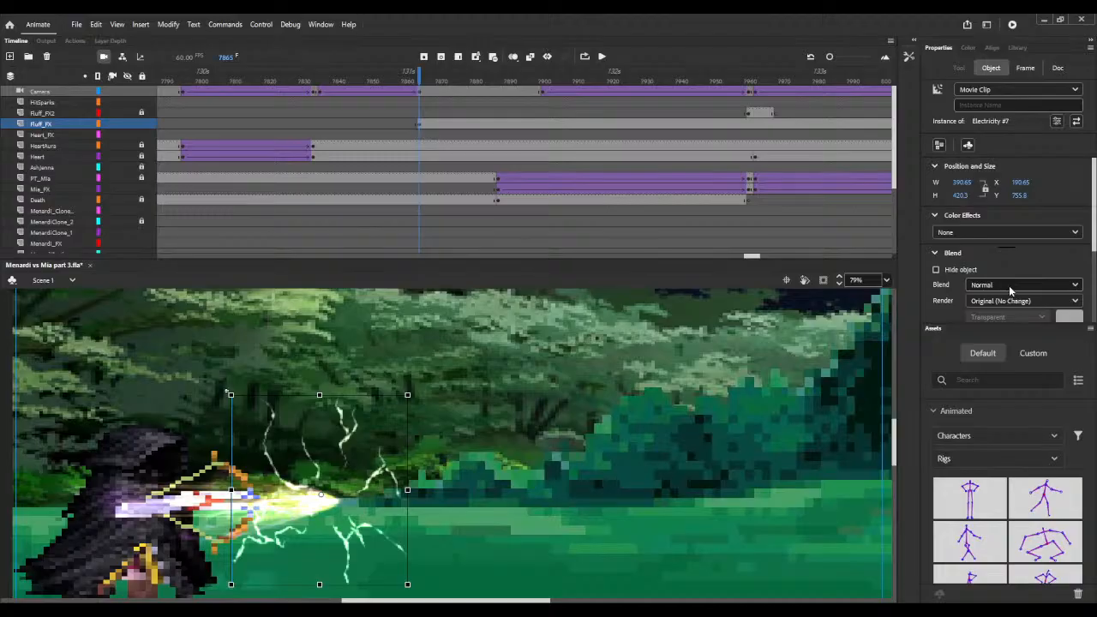
key(a)
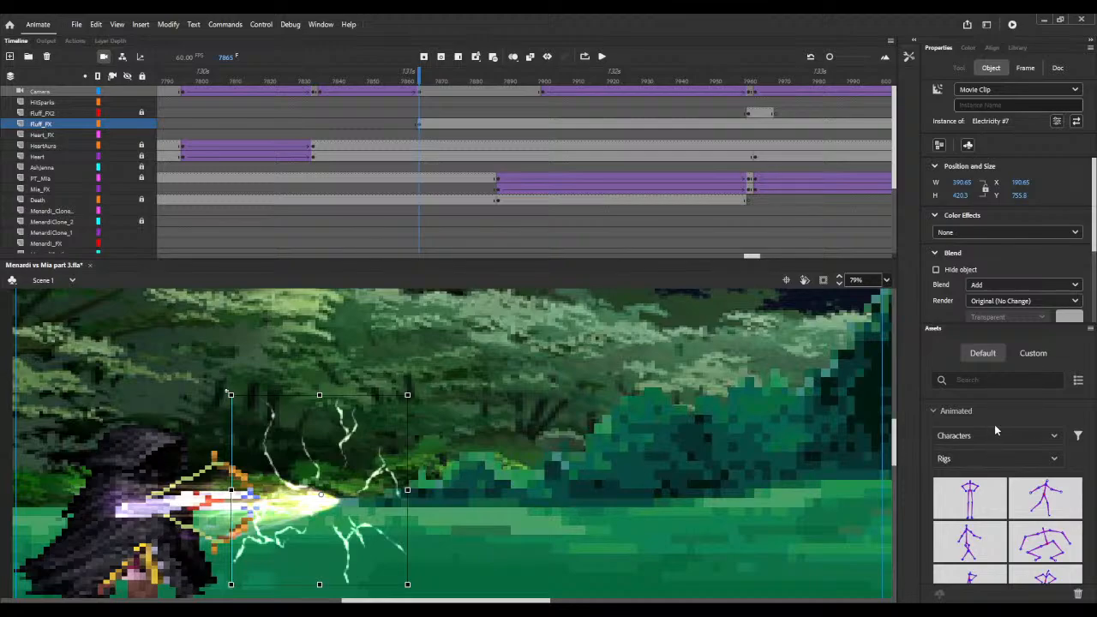
key(s)
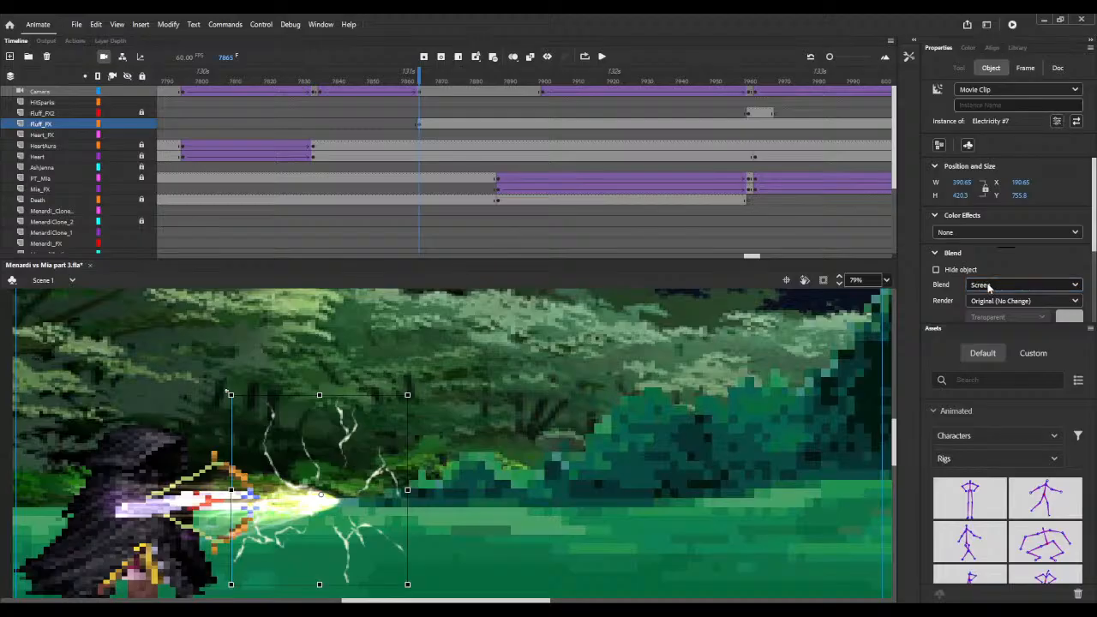
key(a)
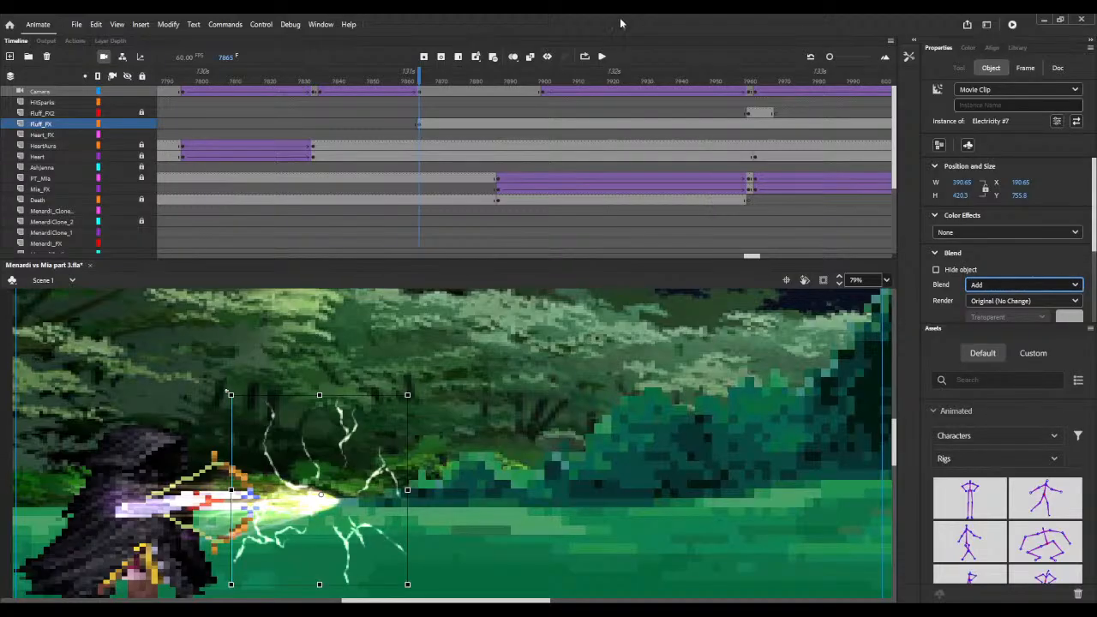
Step: Insert a keyframe on the Fluff_FX layer at frame 7888, where the arrow starts its flight
drag(418, 79, 499, 79)
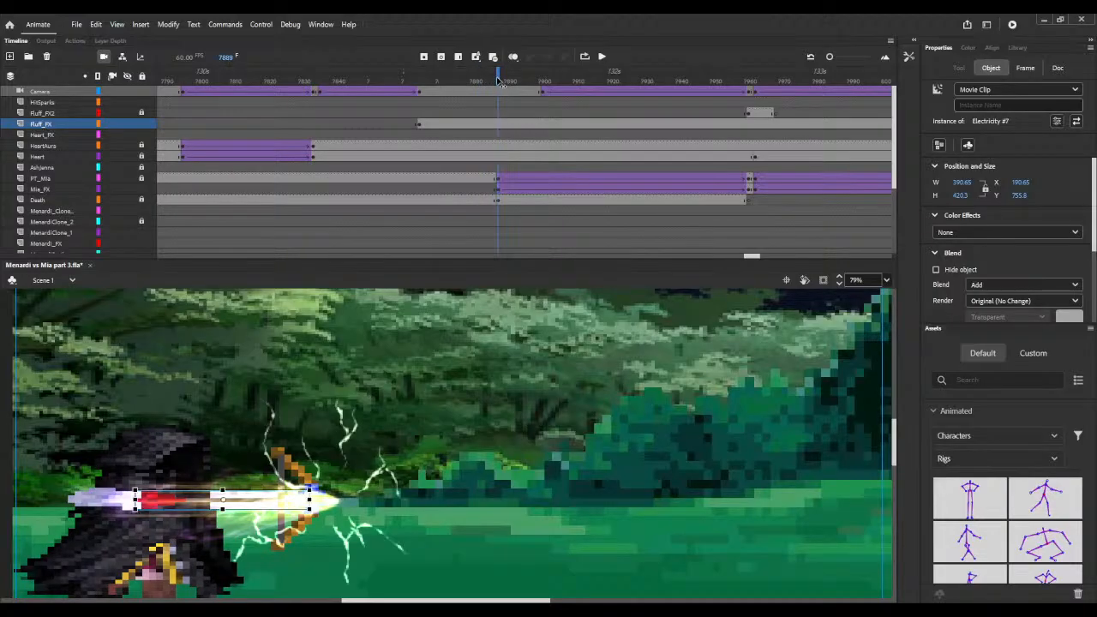
click(497, 86)
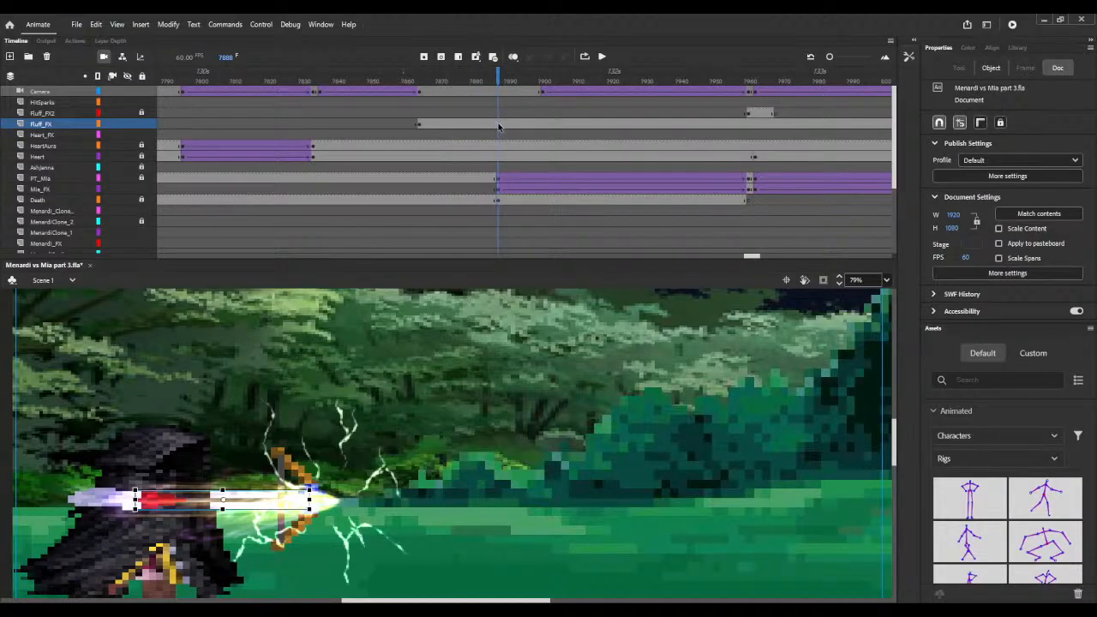
click(498, 125)
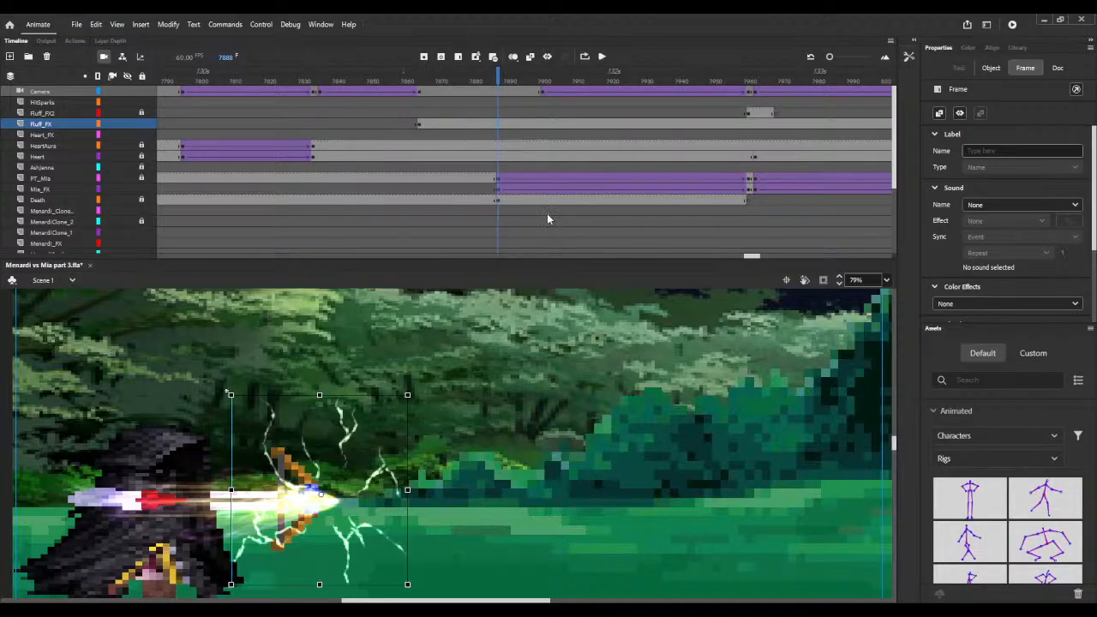
key(F6)
Step: Add a Fluff_FX keyframe at frame 7961 and move the electricity onto the striking arrow, at about X 995, Y 655
click(749, 130)
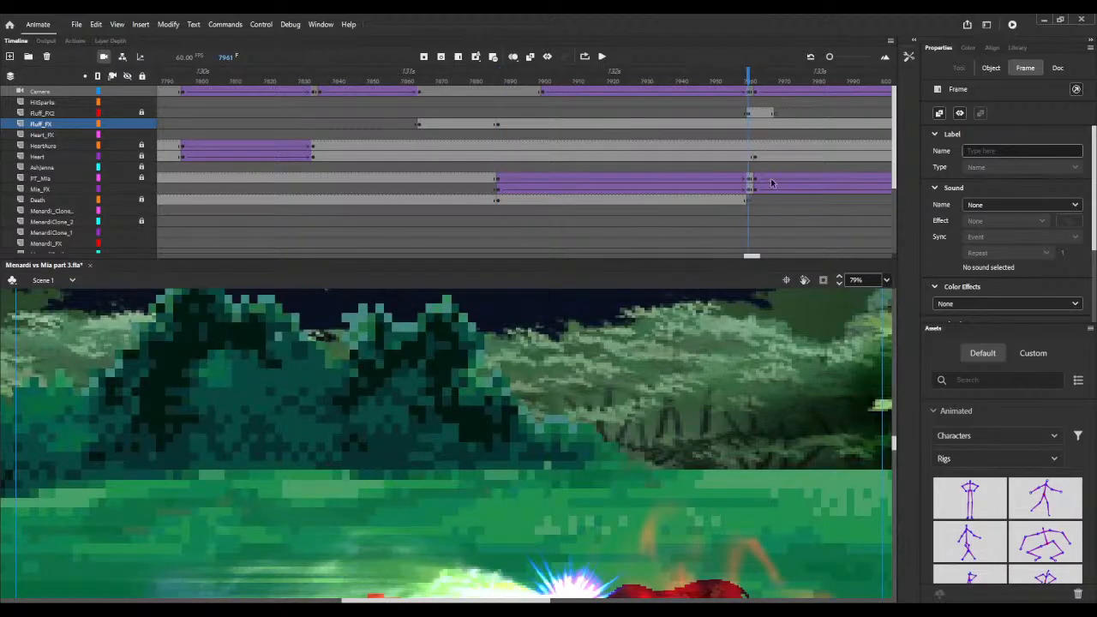
scroll(840, 283, down, 3)
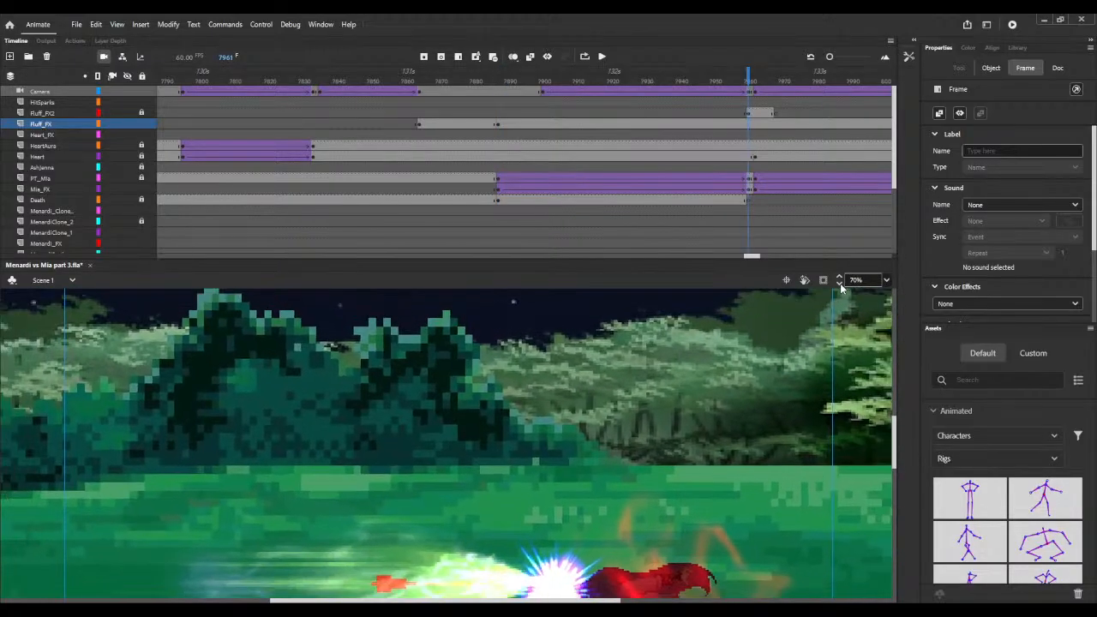
scroll(840, 283, down, 5)
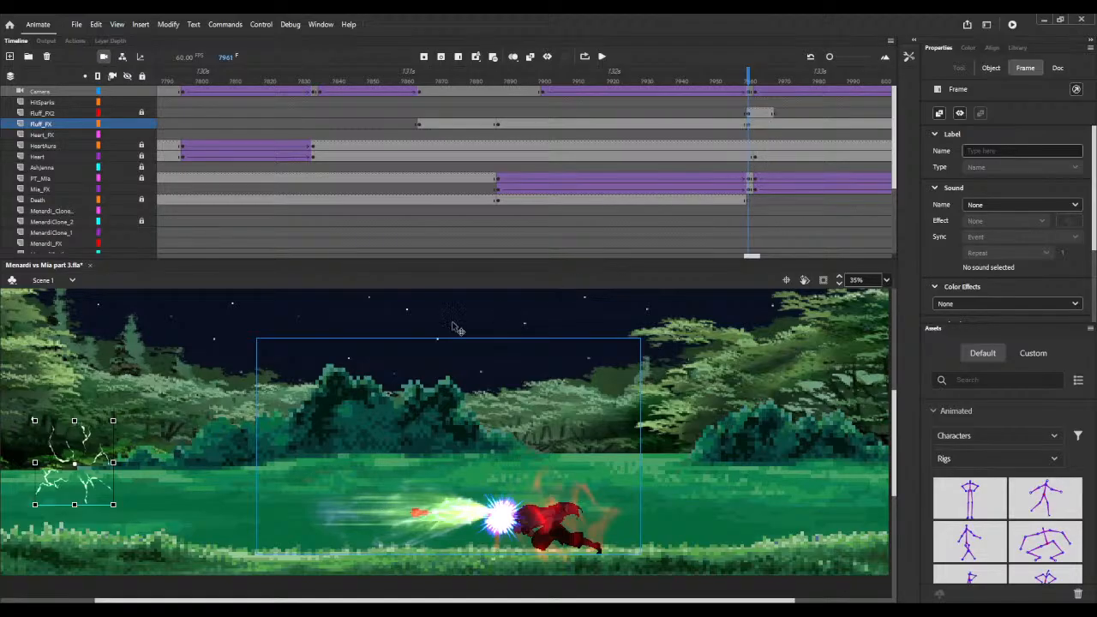
drag(94, 450, 481, 496)
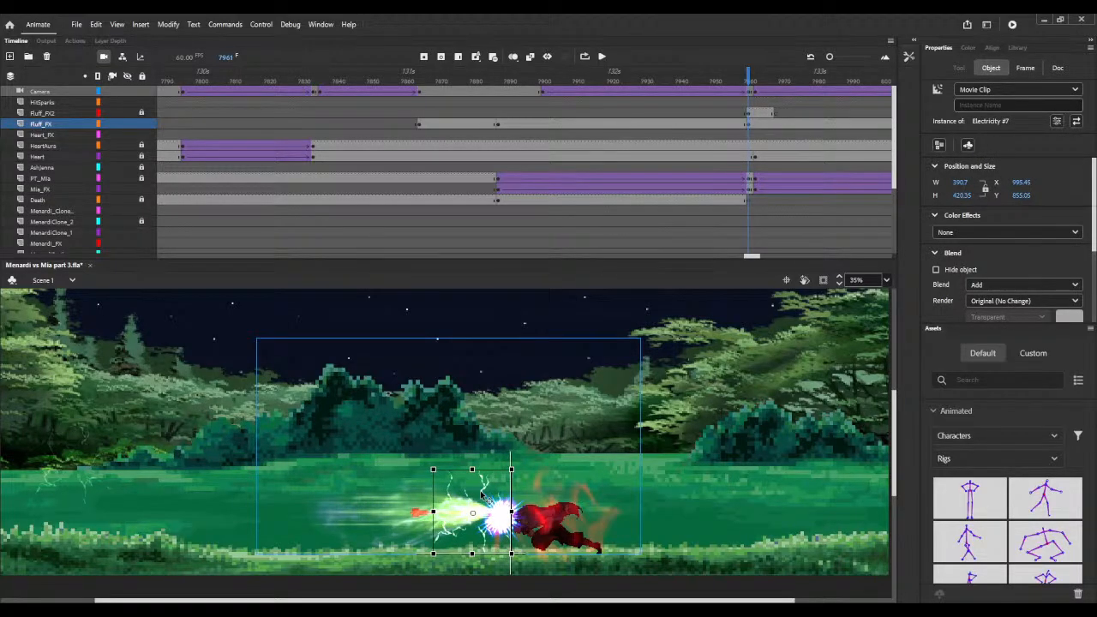
drag(484, 496, 484, 495)
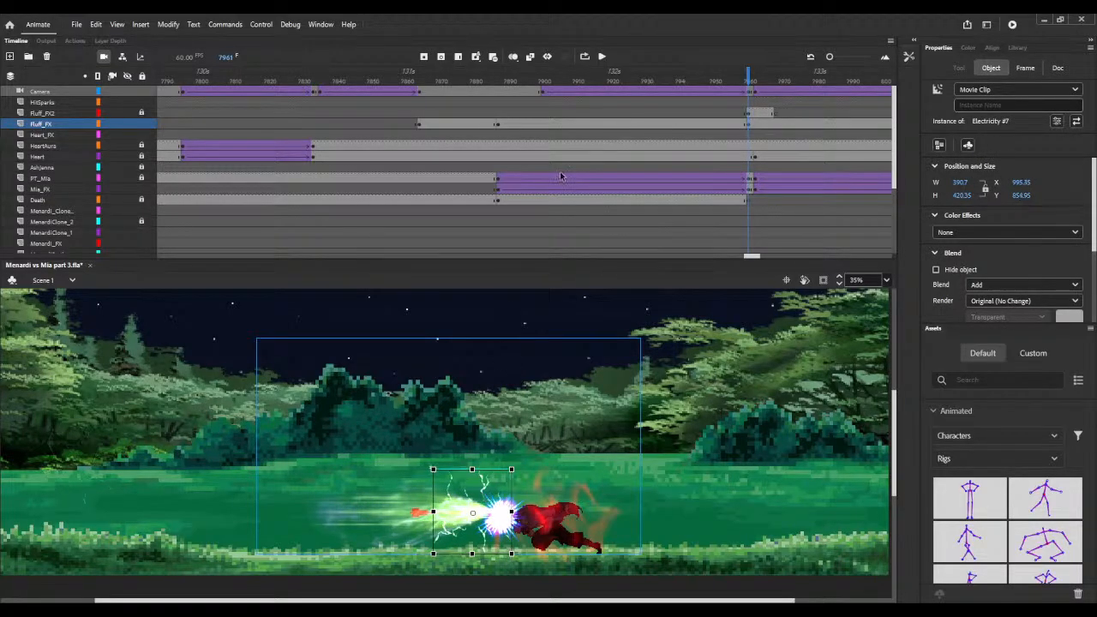
Step: Create a classic tween on the Fluff_FX layer between the keyframes at frames 7888 and 7961
click(570, 126)
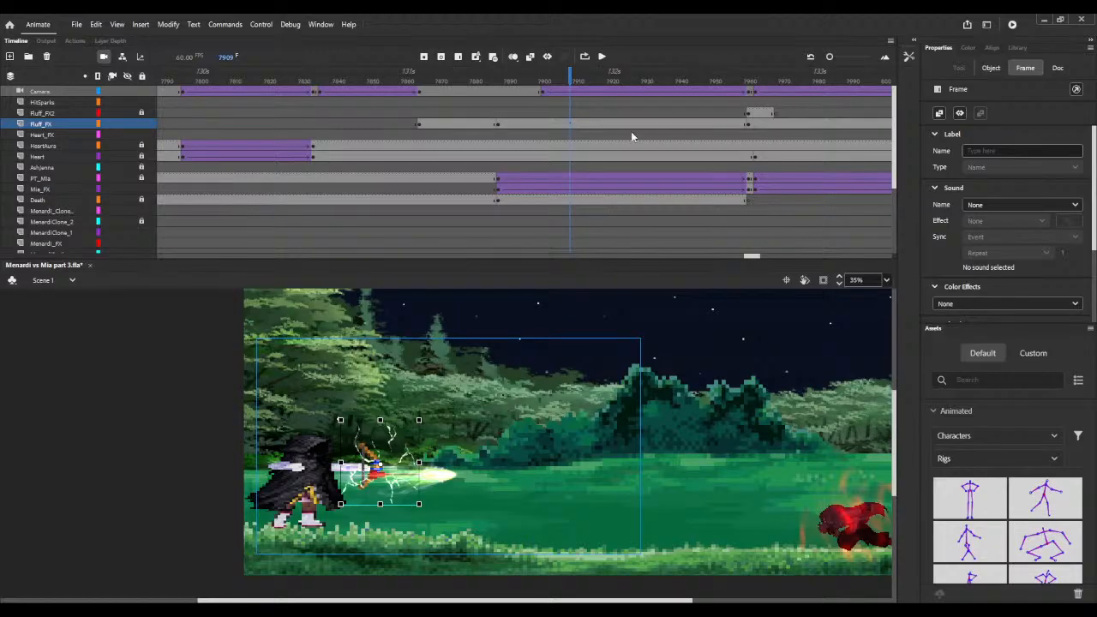
click(498, 125)
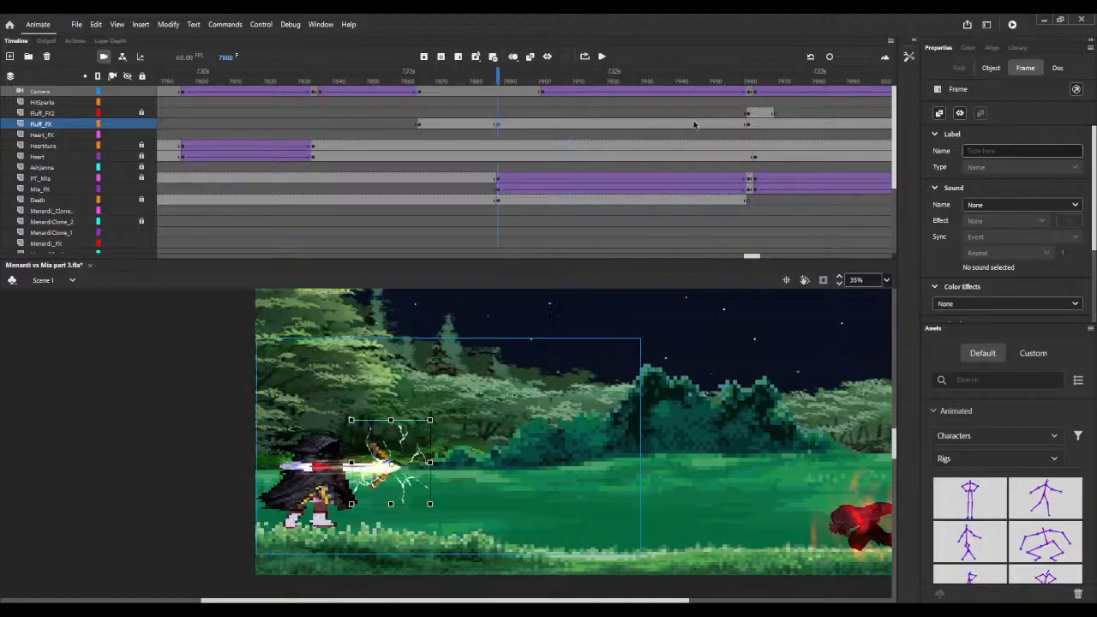
click(748, 125)
click(632, 126)
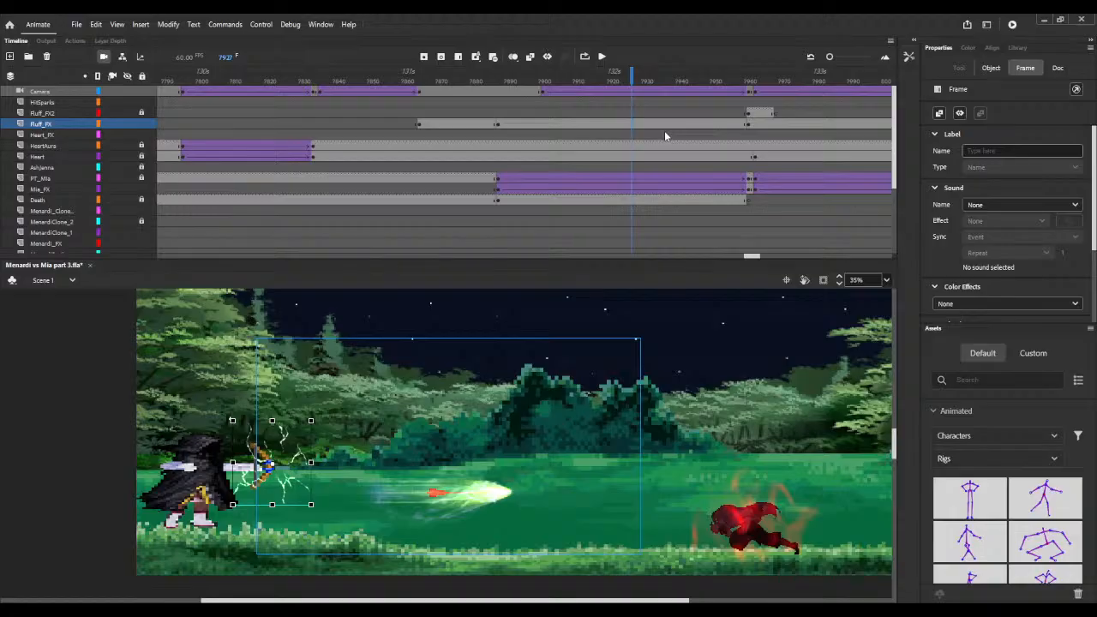
key(ctrl+shift+t)
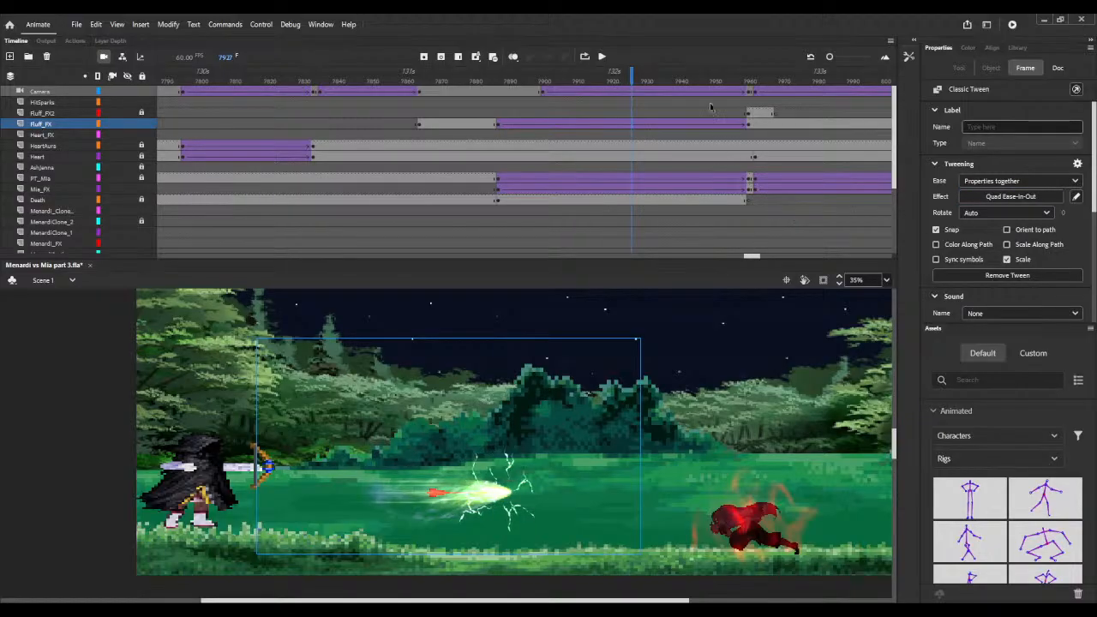
Step: Examine the Electricity #7 properties at frame 7888 and check how the tween follows the arrow at frame 7906
mouse_move(493, 83)
mouse_down()
mouse_move(750, 109)
mouse_move(500, 103)
mouse_up()
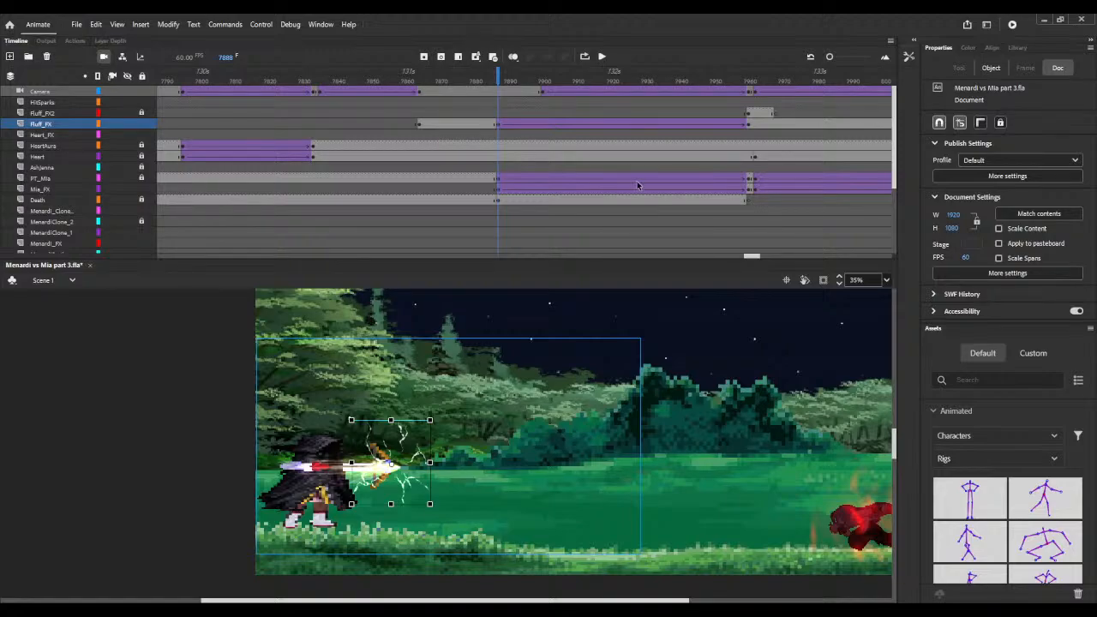
click(999, 68)
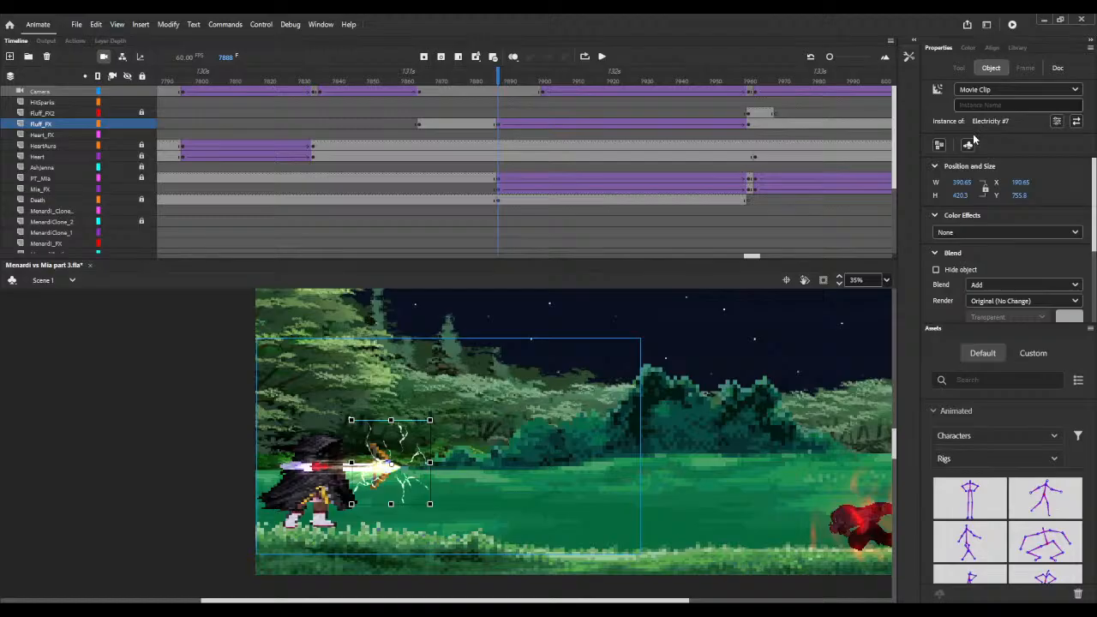
drag(507, 77, 559, 74)
drag(840, 284, 623, 403)
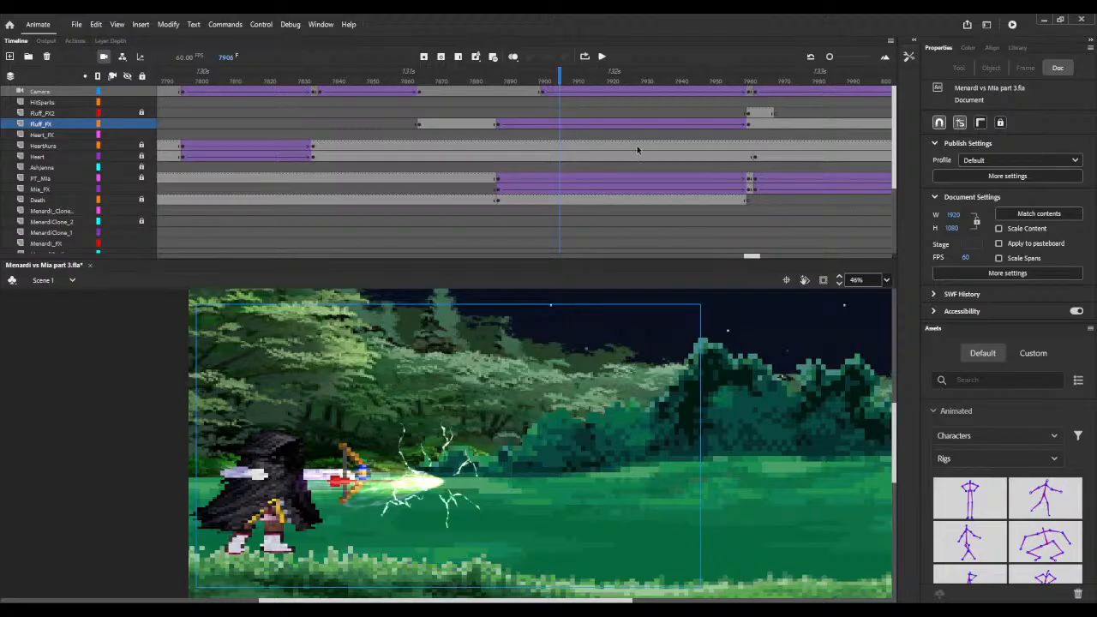
Step: Reapply the Movie Clip type and Add blending to the Electricity #7 instance at frame 7888
click(493, 80)
mouse_move(496, 79)
mouse_down()
mouse_move(722, 74)
mouse_move(500, 75)
mouse_up()
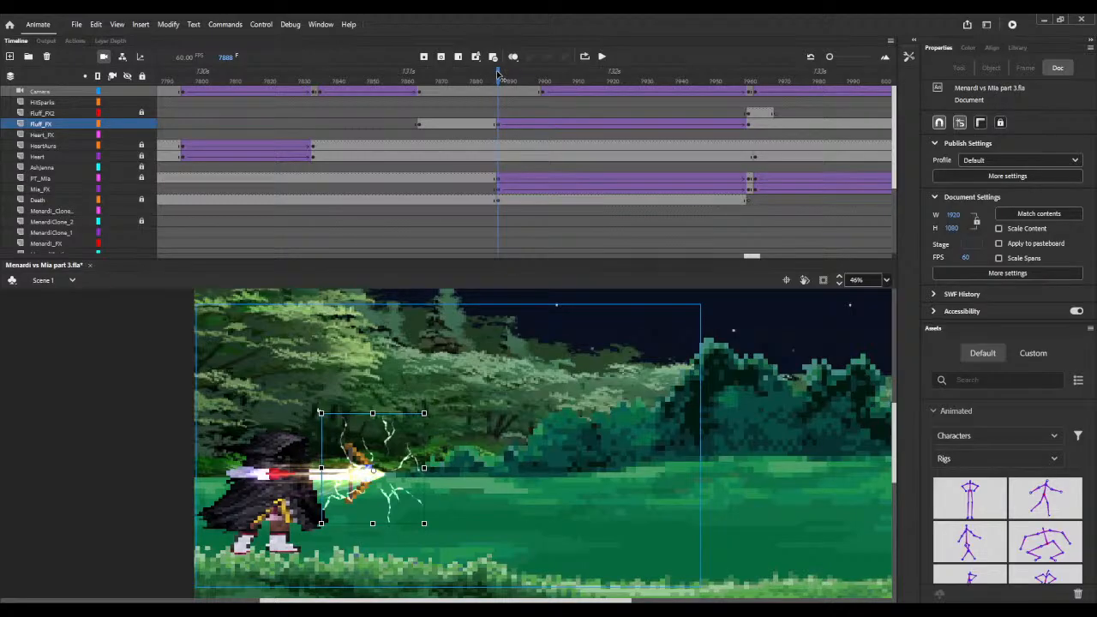
click(988, 69)
click(1020, 89)
click(981, 108)
click(1003, 293)
click(1004, 433)
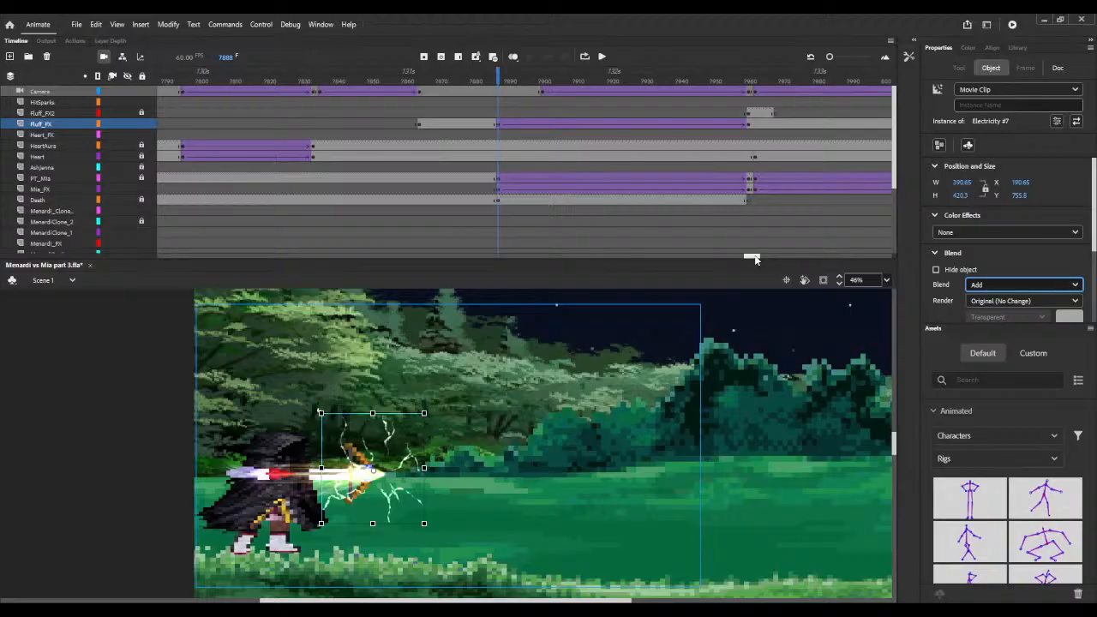
Step: Scrub through the arrow's flight to frame 7964 to compare the electricity's position with the deflected arrow
drag(754, 258, 759, 259)
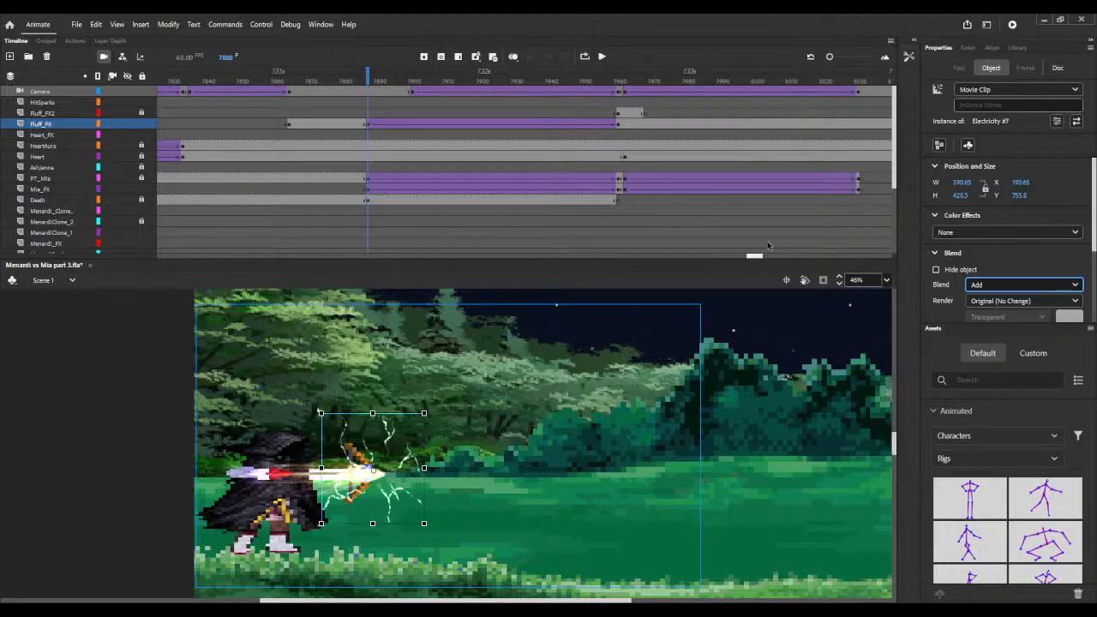
drag(382, 78, 628, 75)
click(628, 76)
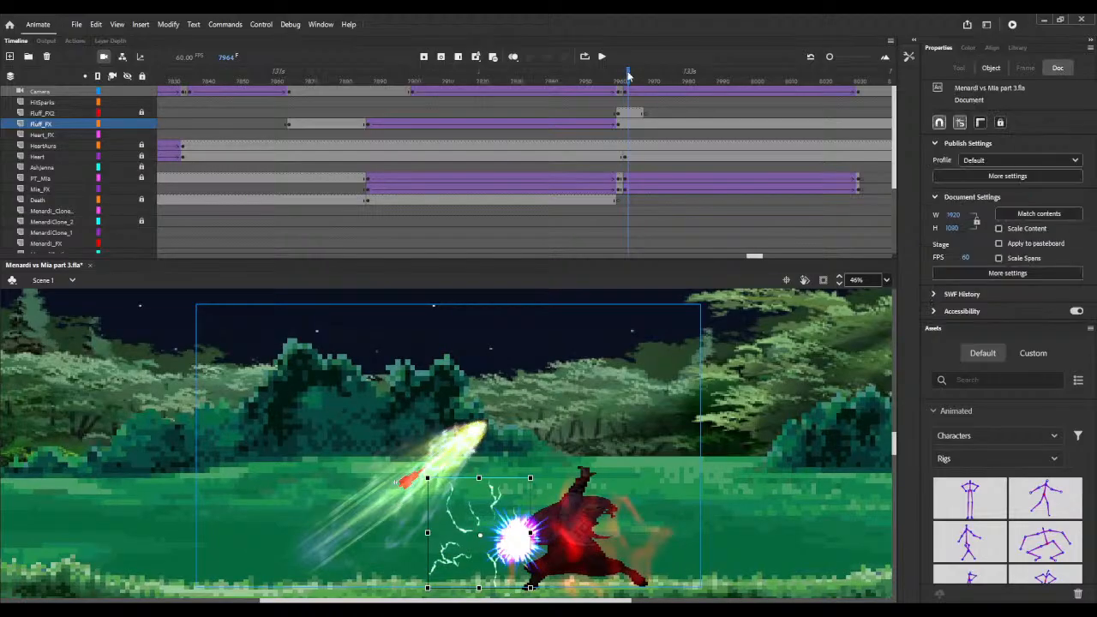
Step: Add a Fluff_FX keyframe at frame 7963 and move the Electricity #7 instance up onto the tip of the deflected arrow
key(comma)
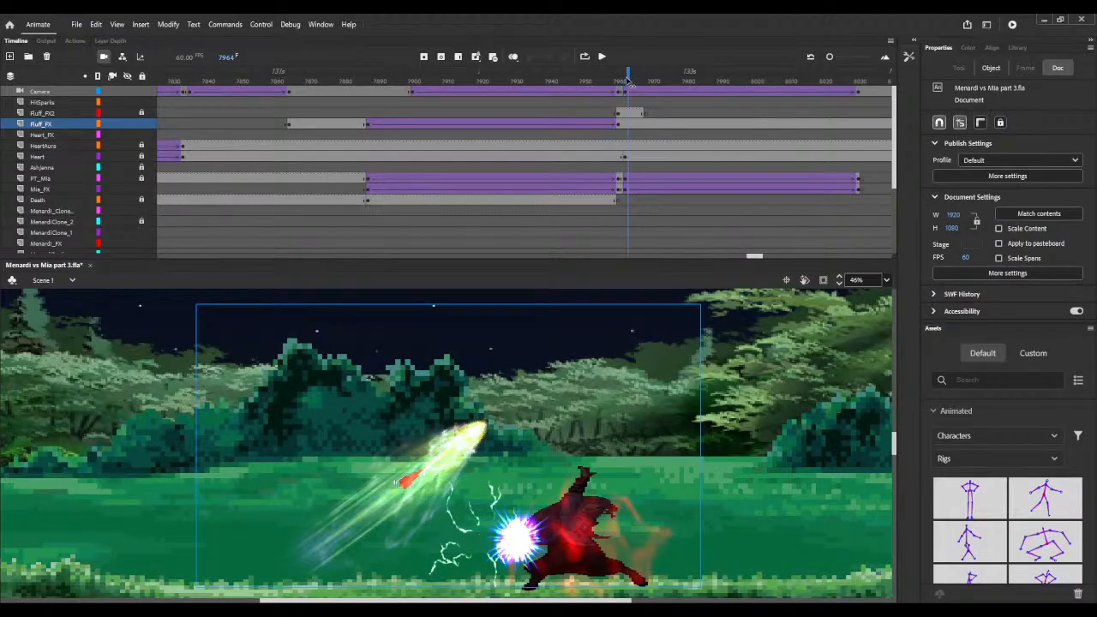
click(626, 125)
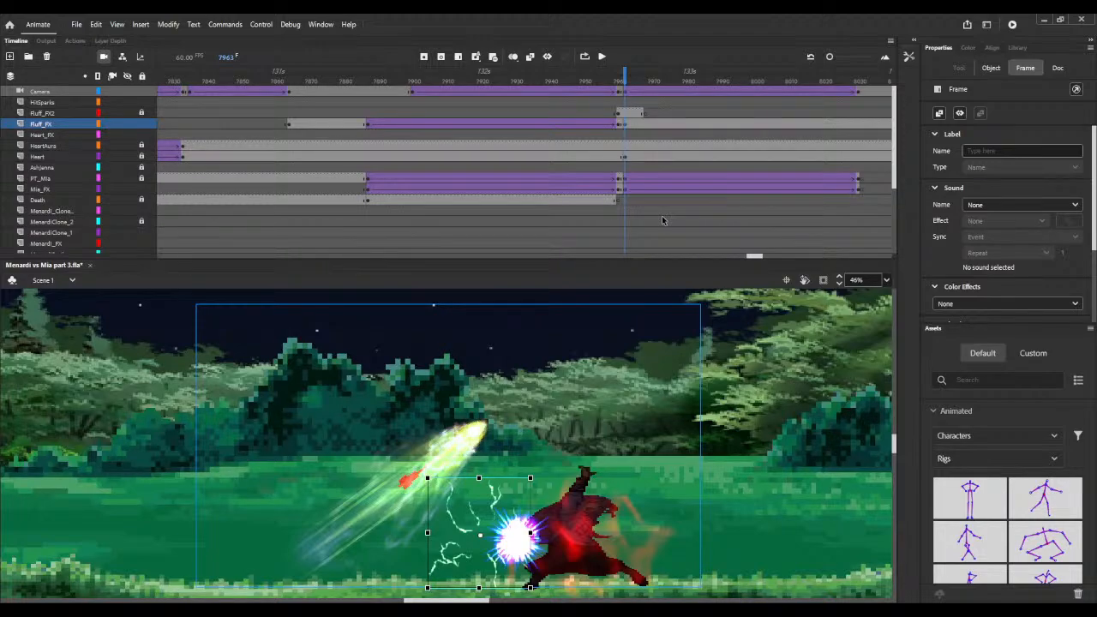
key(shift+Left)
key(shift+Left)
key(shift+Left)
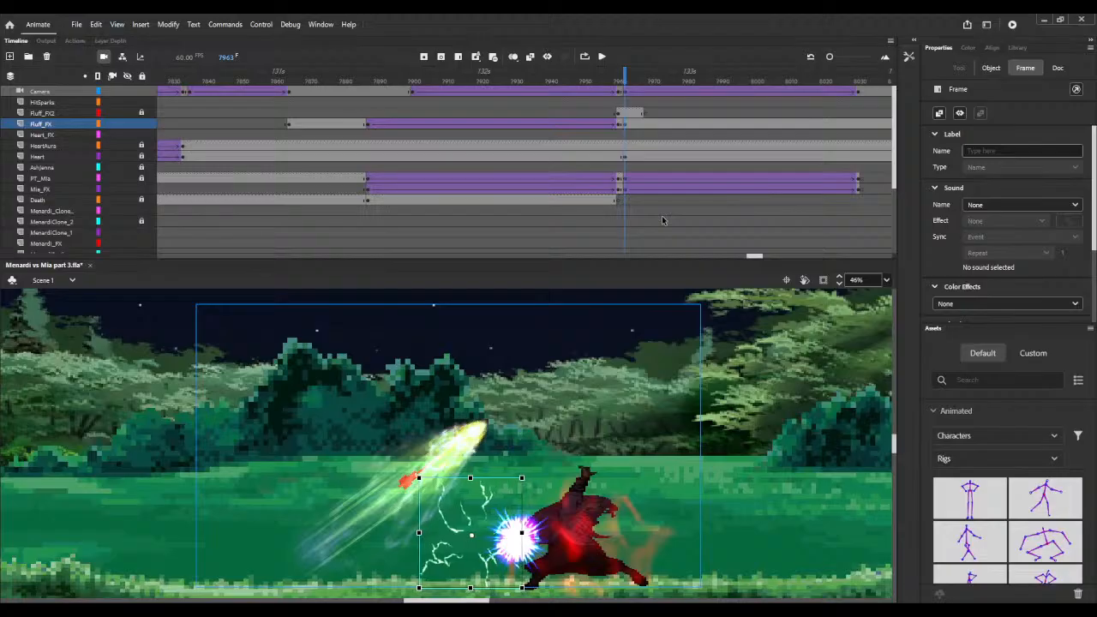
key(shift+Left)
key(shift+Left)
key(shift+Left)
key(shift+Up)
key(shift+Up)
key(shift+Up)
key(shift+Up)
key(shift+Up)
key(shift+Up)
key(shift+Up)
key(shift+Up)
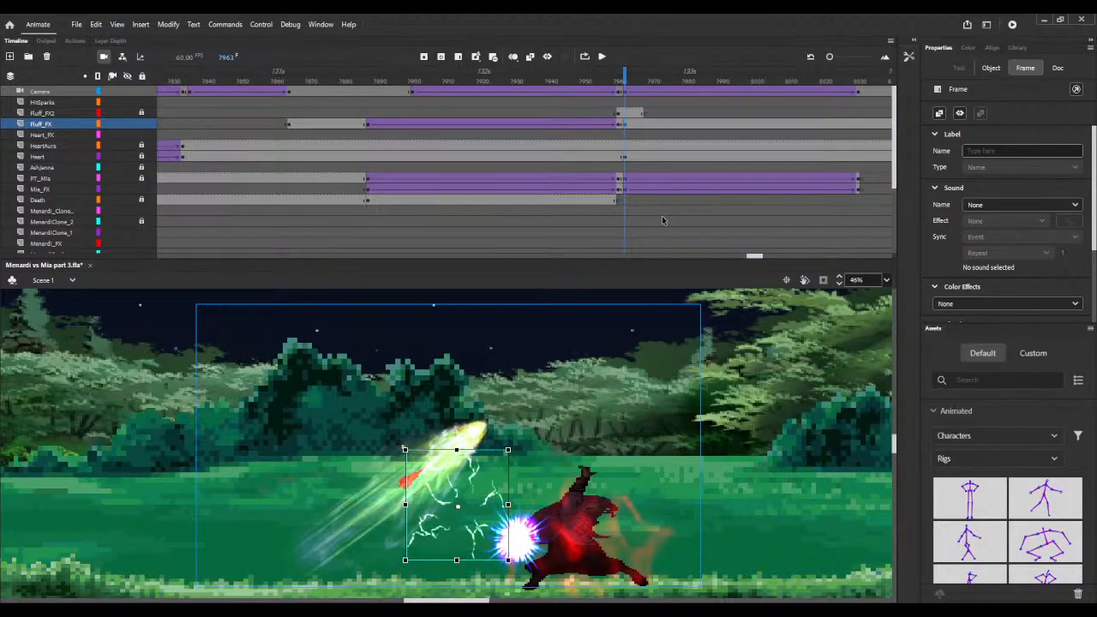
key(shift+Up)
key(shift+Up)
key(shift+Up)
key(shift+Up)
key(shift+Up)
key(shift+Up)
key(shift+Up)
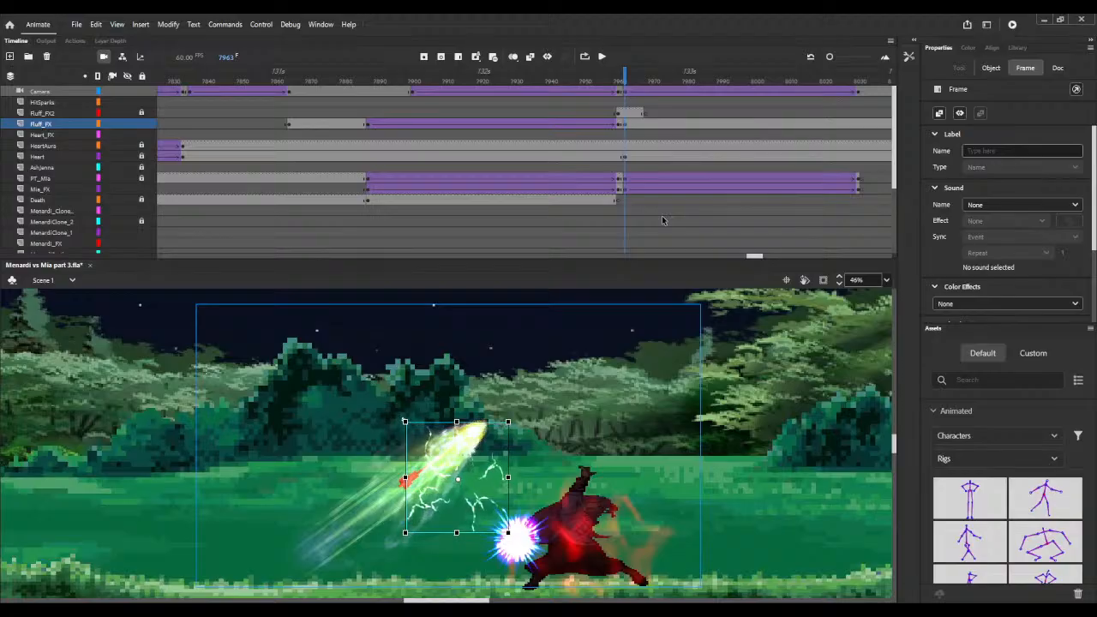
key(shift+Up)
key(shift+Up)
key(shift+Up)
key(shift+Up)
key(shift+Up)
key(shift+Up)
key(shift+Up)
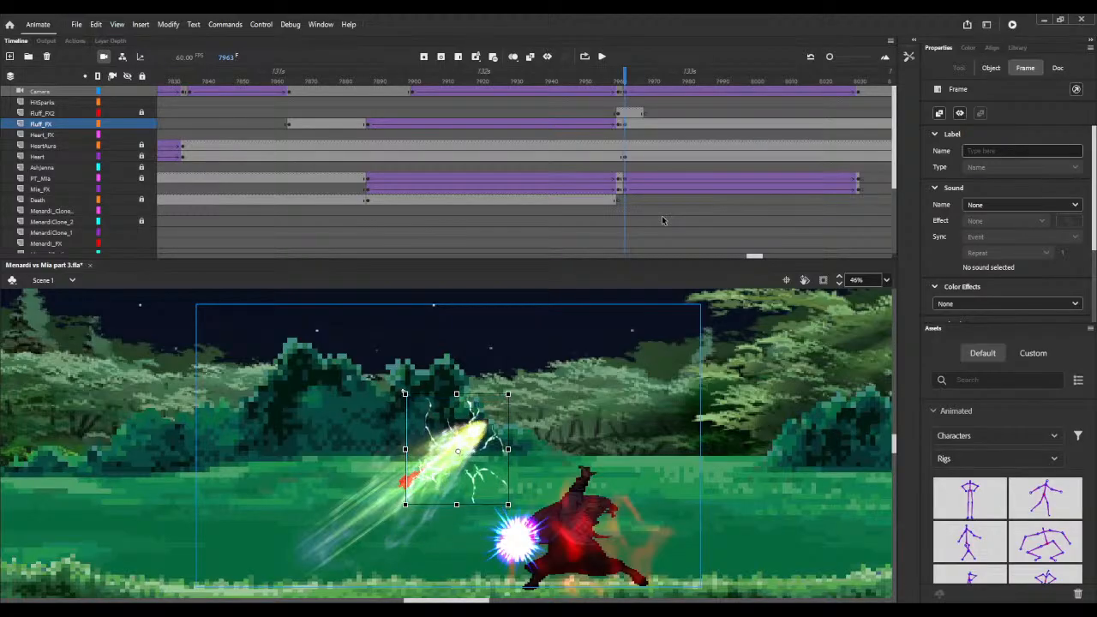
key(shift+Up)
key(shift+Up)
key(Right)
key(Right)
key(Right)
key(Right)
key(Right)
key(Right)
key(Right)
key(Right)
key(Right)
key(Right)
key(Right)
key(Right)
key(Right)
key(Right)
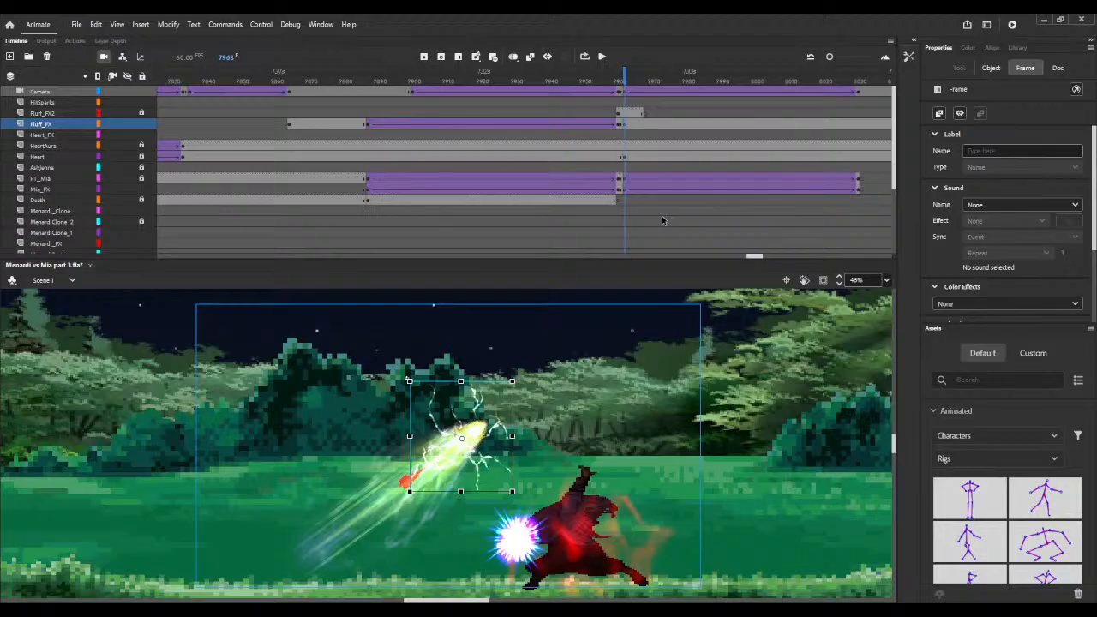
key(Right)
key(Right)
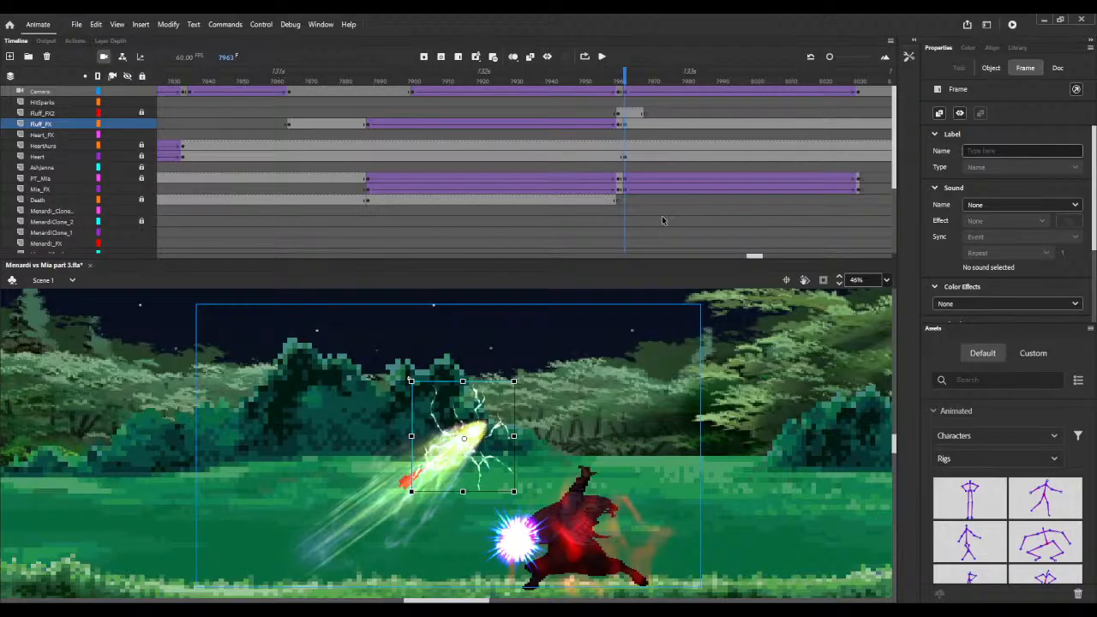
Step: Add a Fluff_FX keyframe at frame 8031 and move the electricity onto the arrow's tip beyond the stage, at about X 2335.7, Y -107.5
click(859, 129)
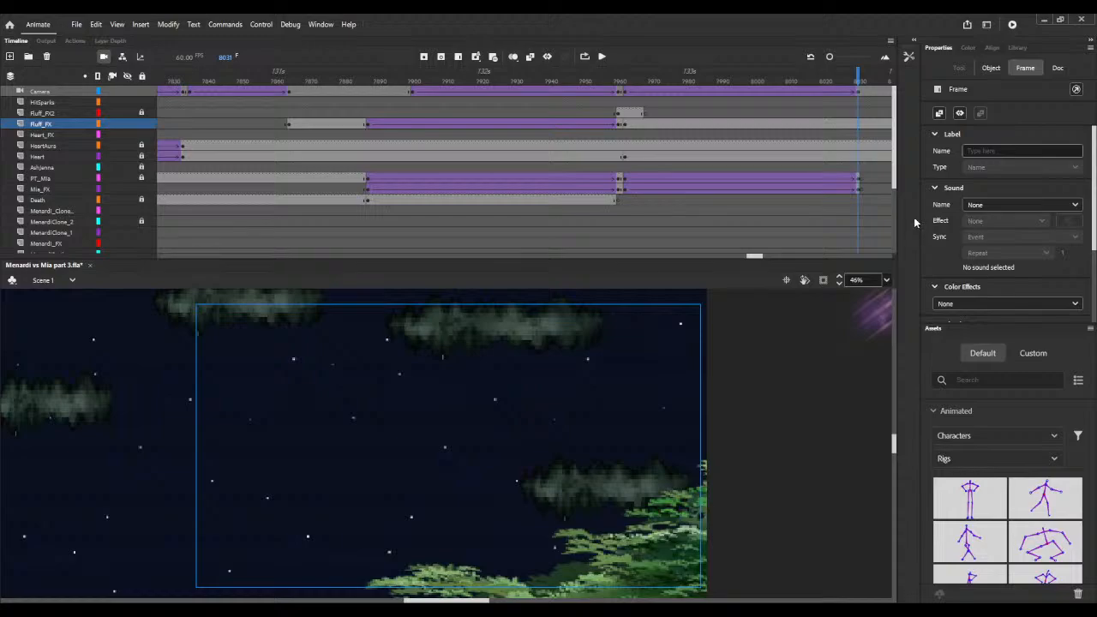
scroll(879, 344, down, 6)
scroll(879, 345, up, 4)
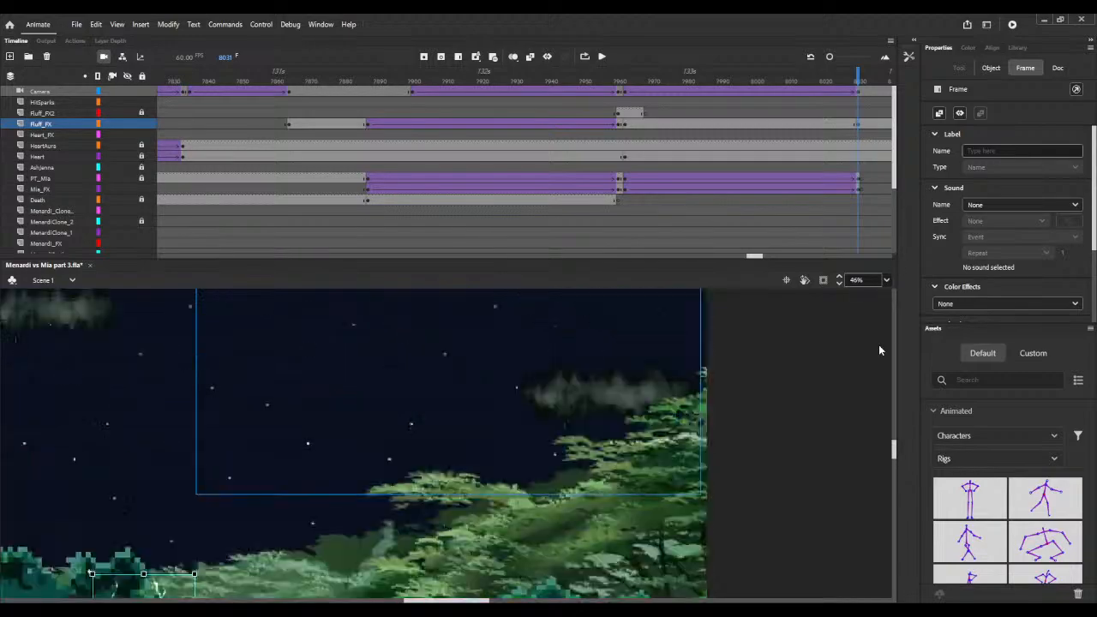
click(840, 285)
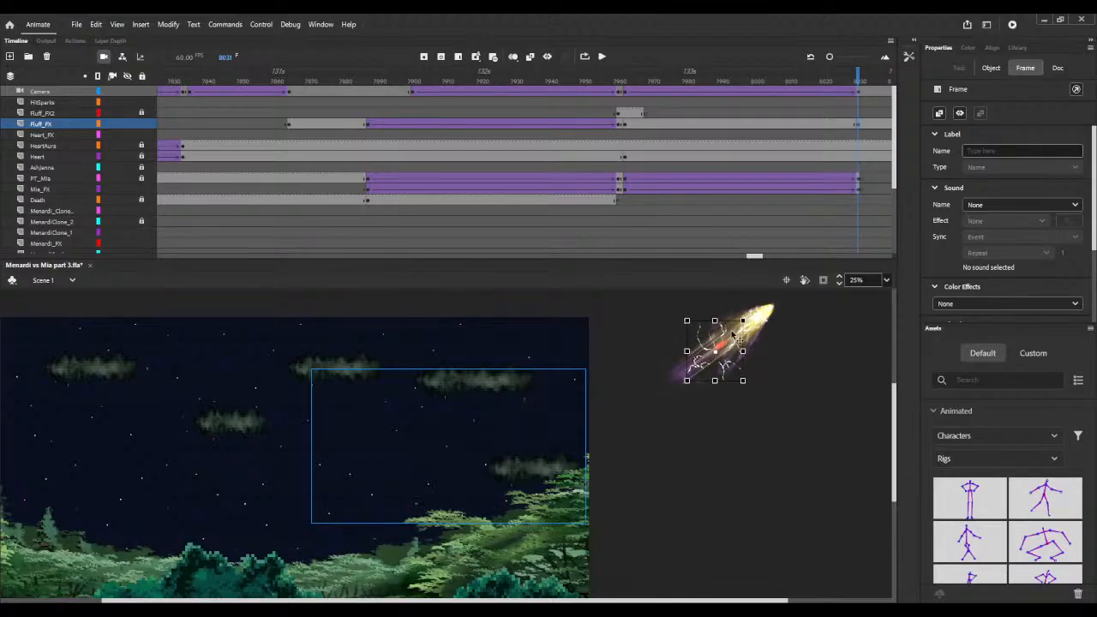
drag(729, 338, 778, 306)
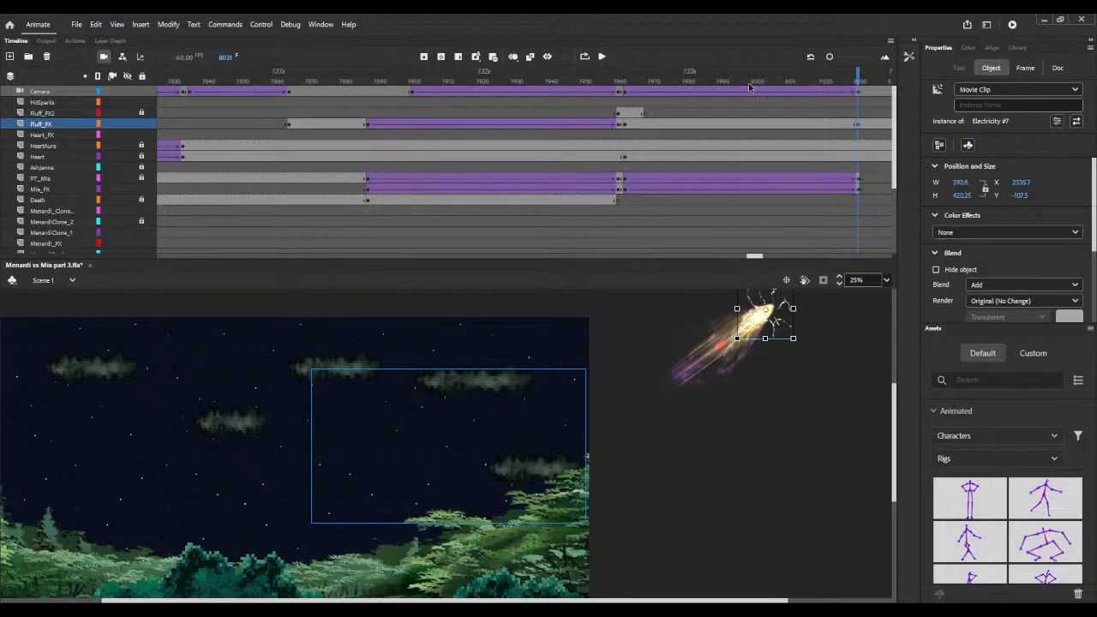
Step: Create a classic tween on the Fluff_FX layer between frames 7963 and 8031, and end the electricity at frame 8032
click(738, 126)
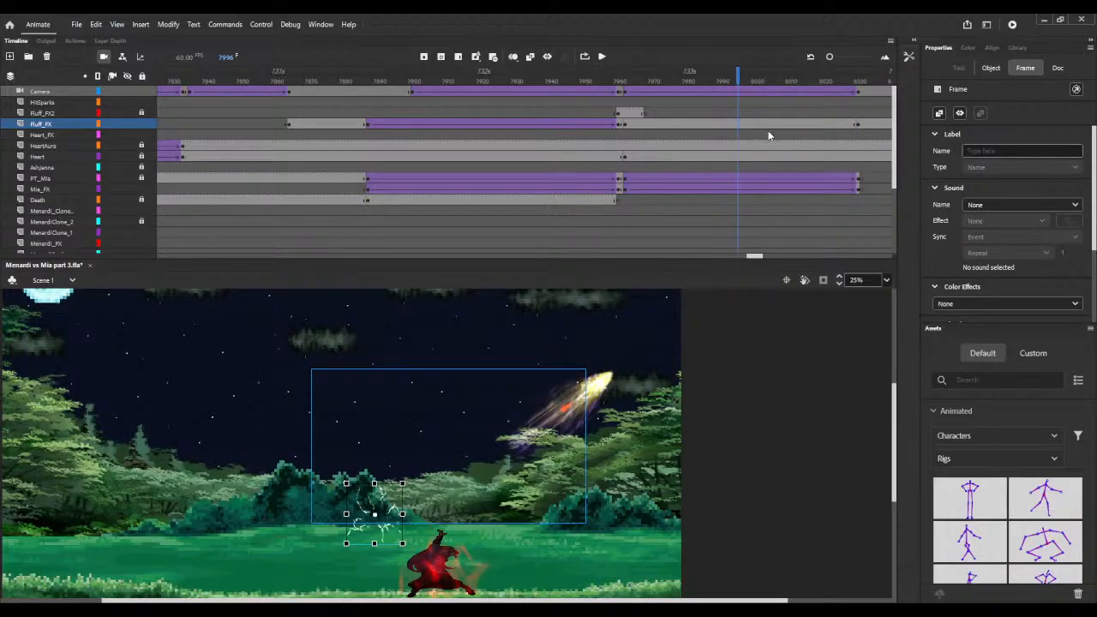
key(ctrl+shift+t)
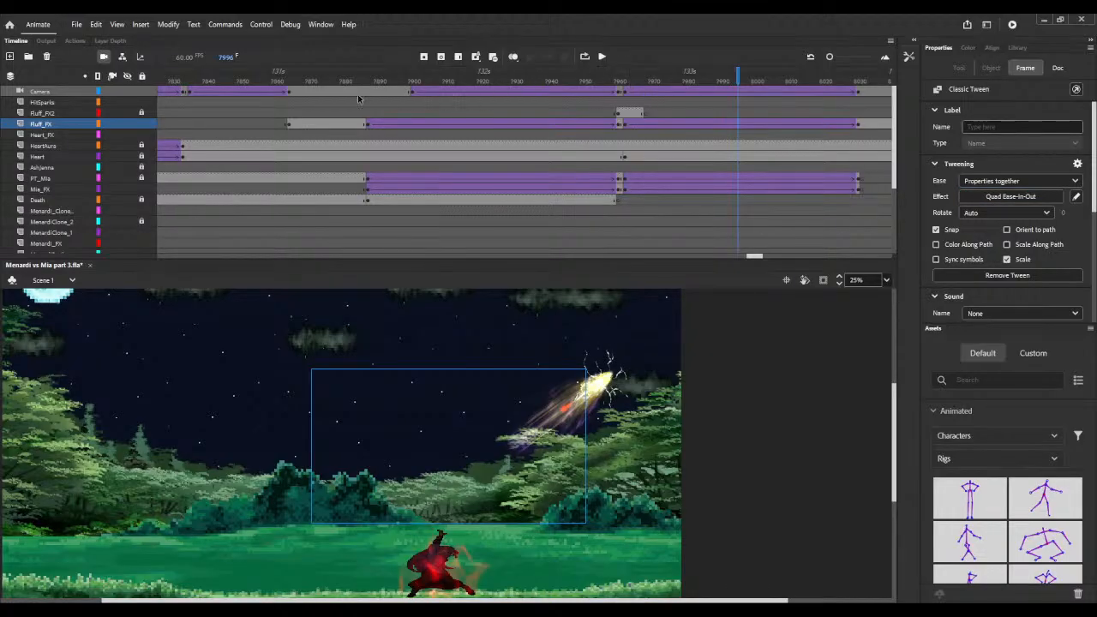
drag(363, 84, 866, 70)
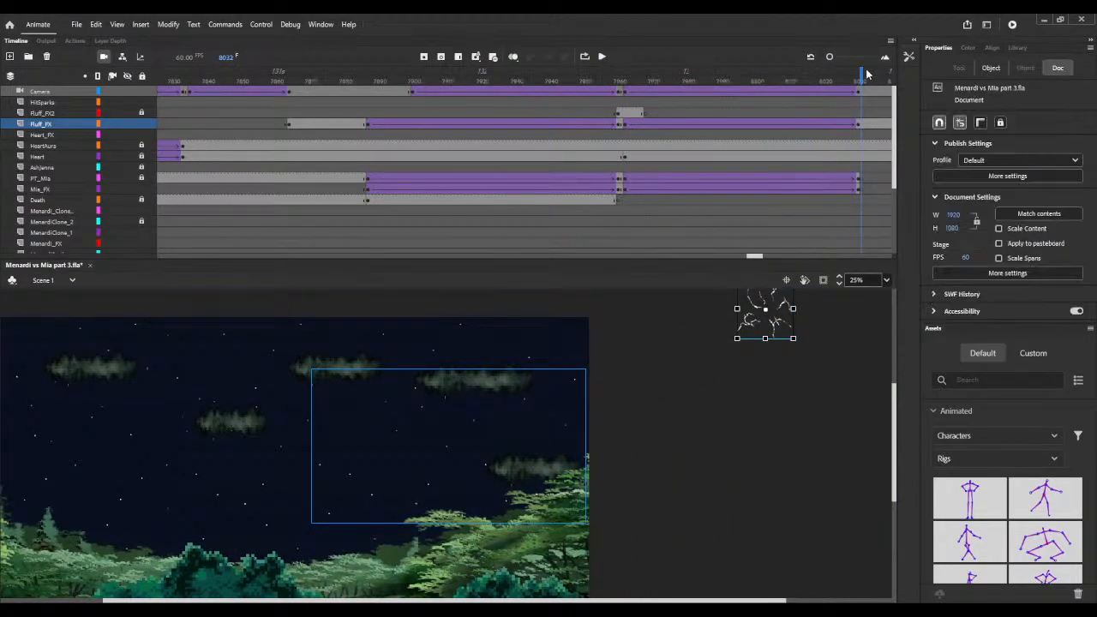
click(861, 125)
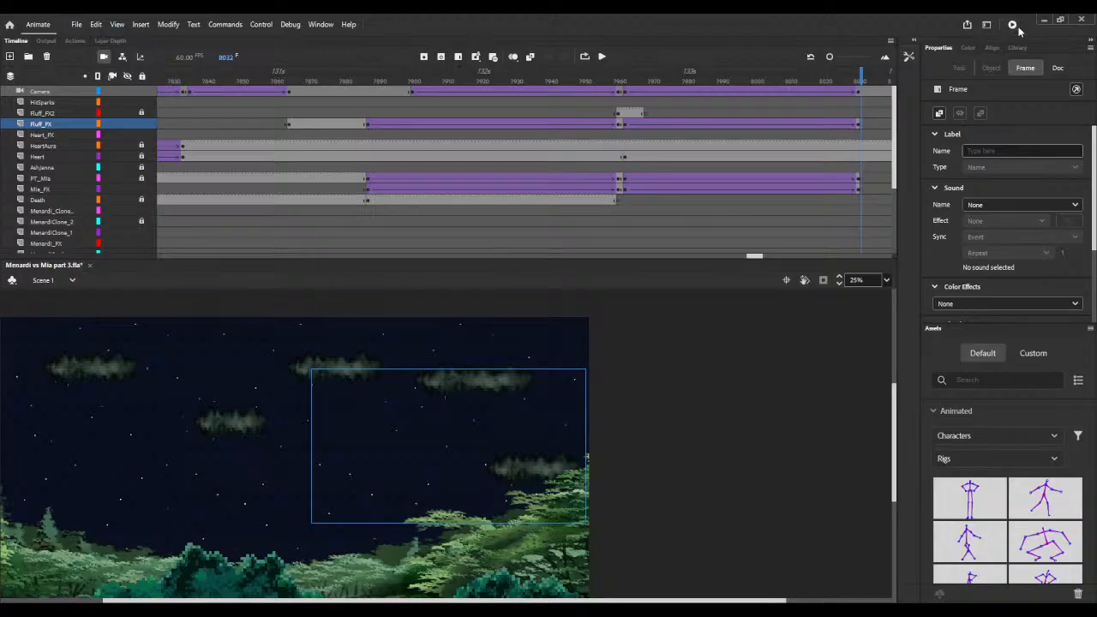
key(ctrl+shift+a)
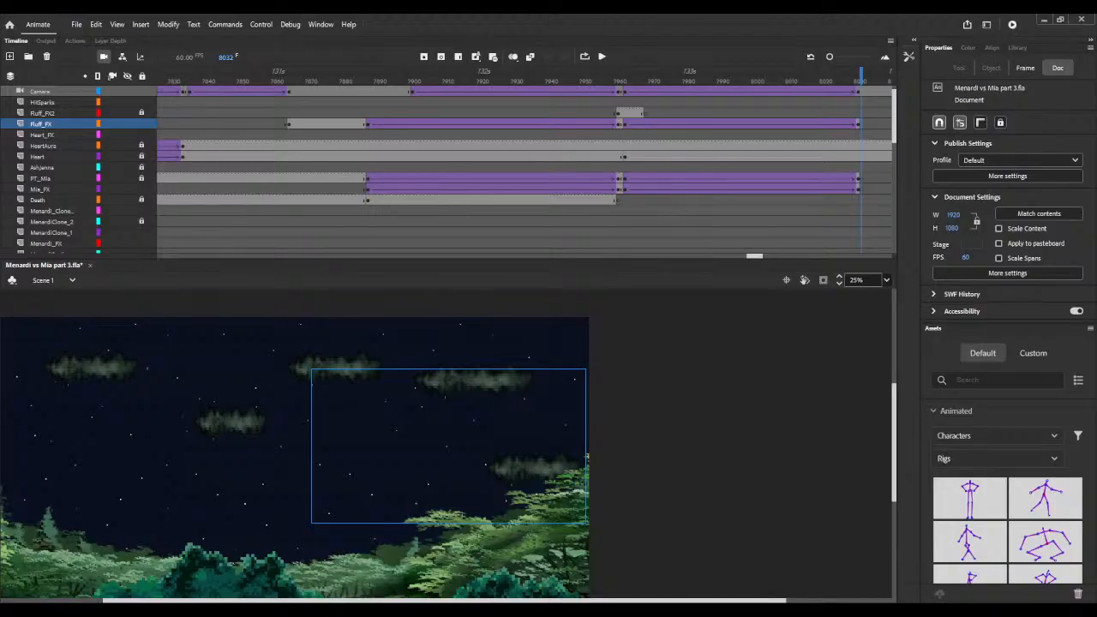
Step: Test the movie to review the animation with the electricity effect, and close the preview
key(ctrl+Return)
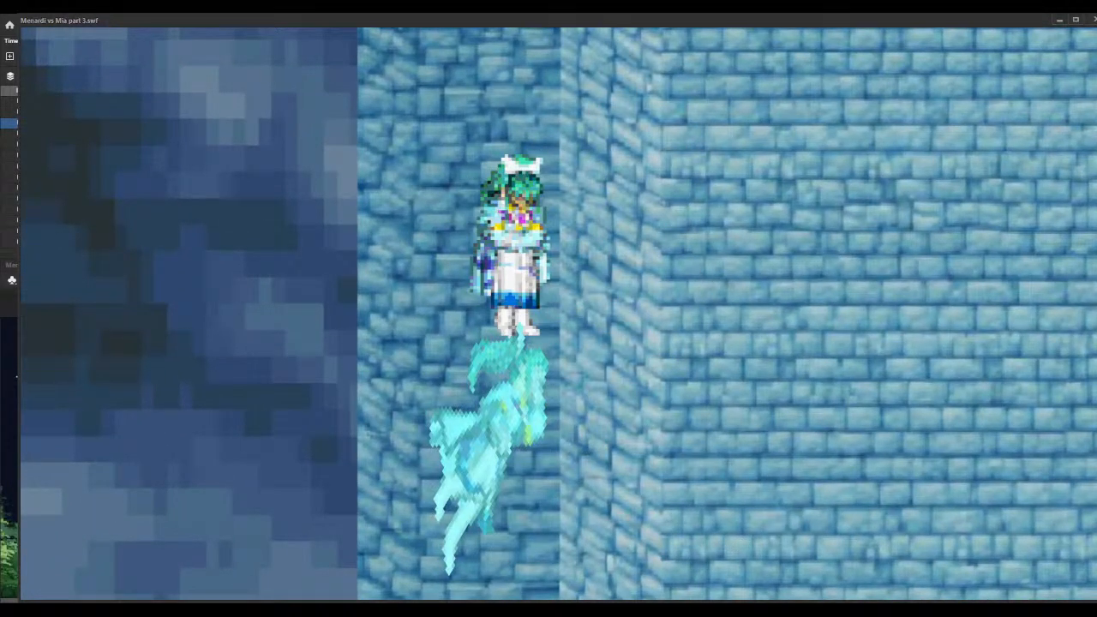
key(ctrl+w)
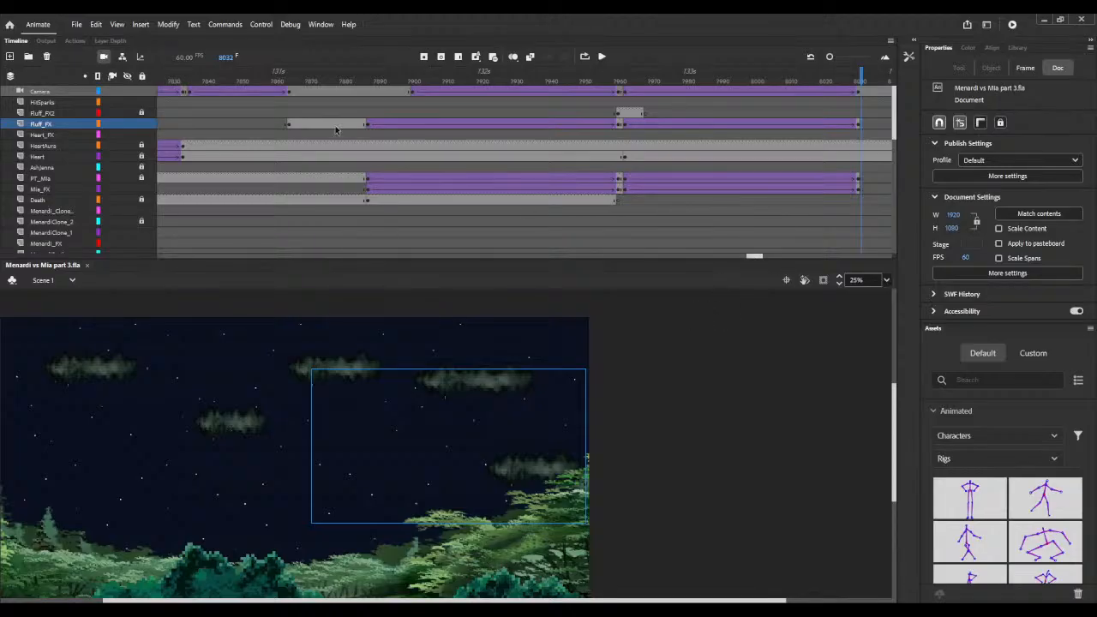
Step: Set the Electricity #7 instance's blend mode to Screen at the Fluff_FX keyframe on frame 7865
drag(271, 72, 302, 74)
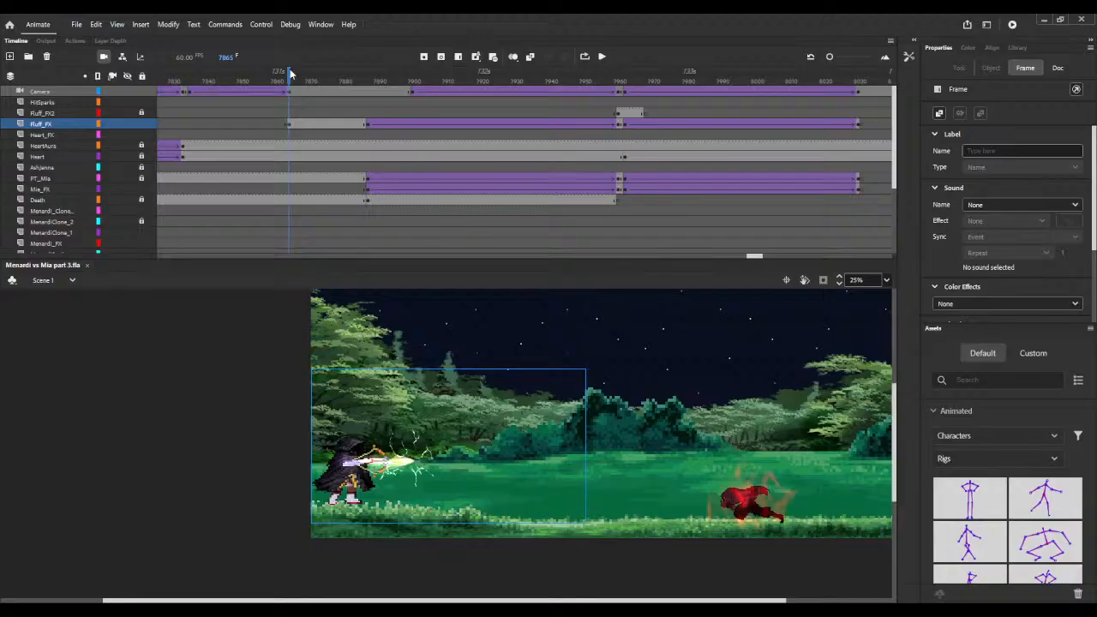
click(996, 73)
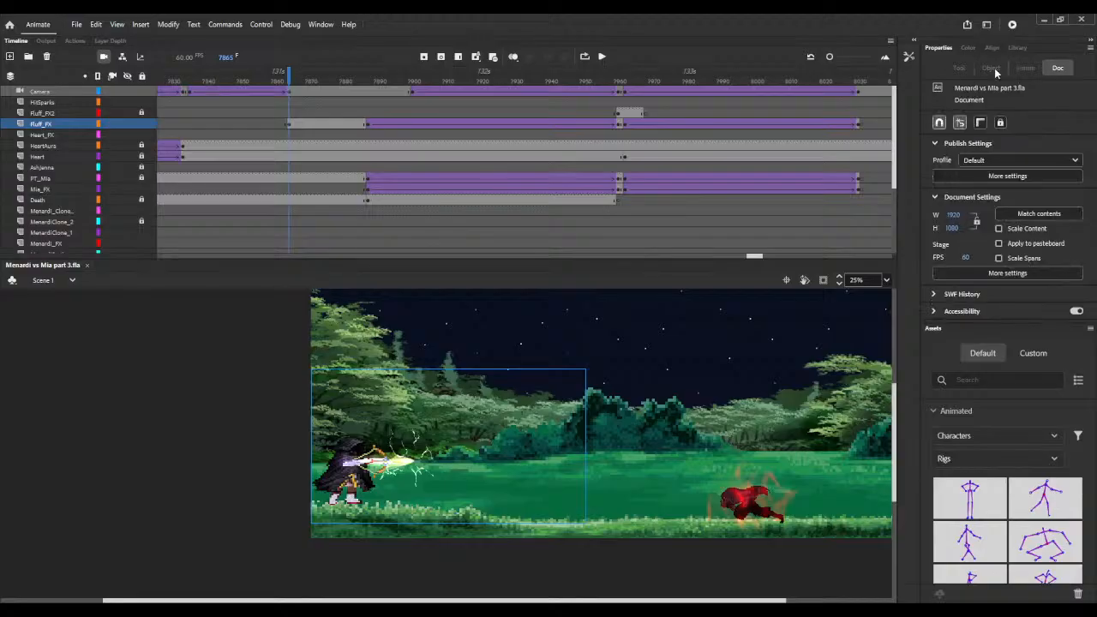
click(290, 126)
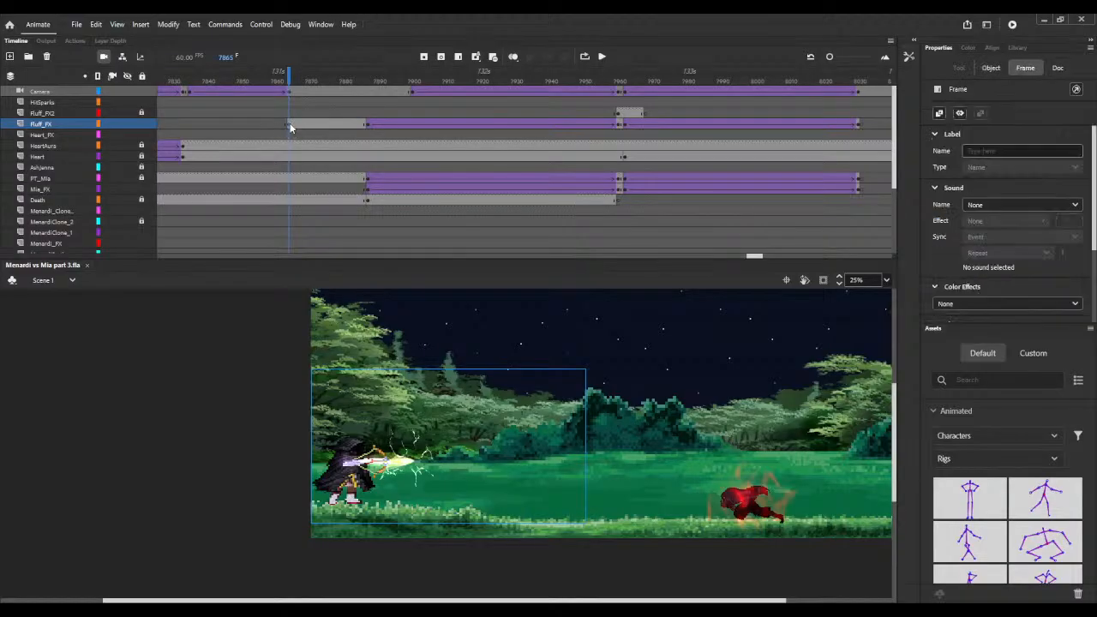
click(994, 70)
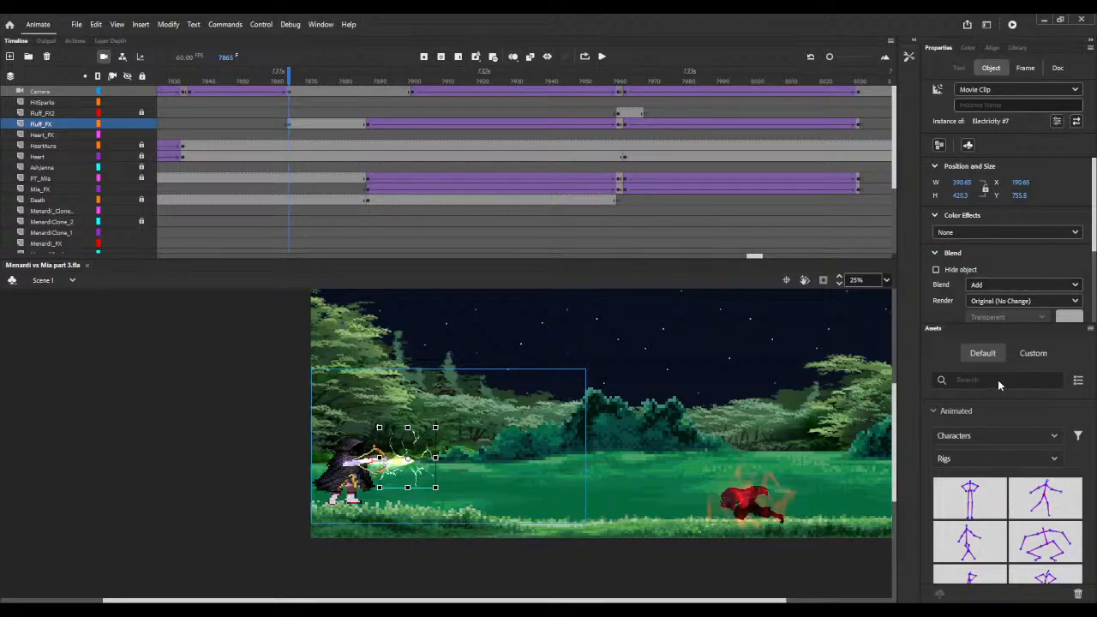
key(Up)
key(Up)
key(Up)
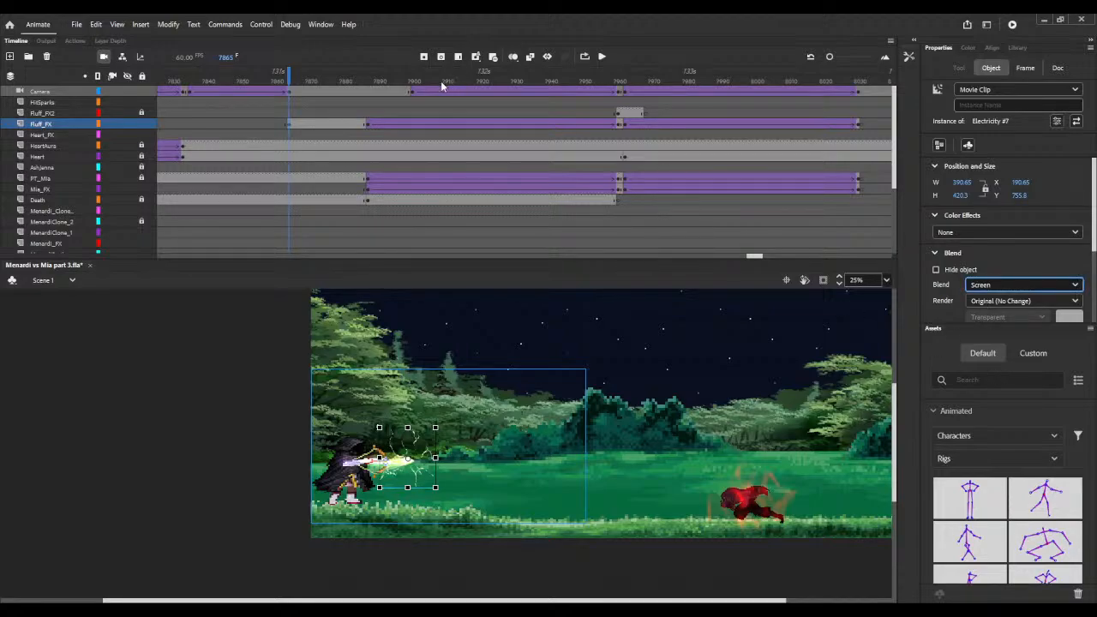
Step: Set the Electricity #7 instance's blend mode to Screen at the Fluff_FX keyframe on frame 7888
click(369, 126)
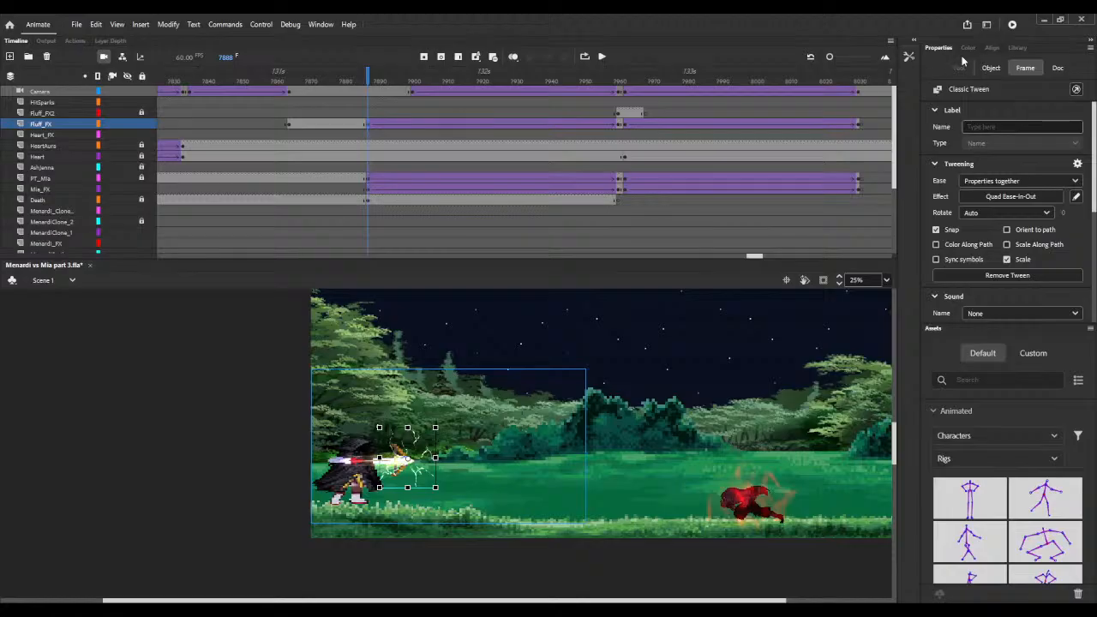
click(990, 68)
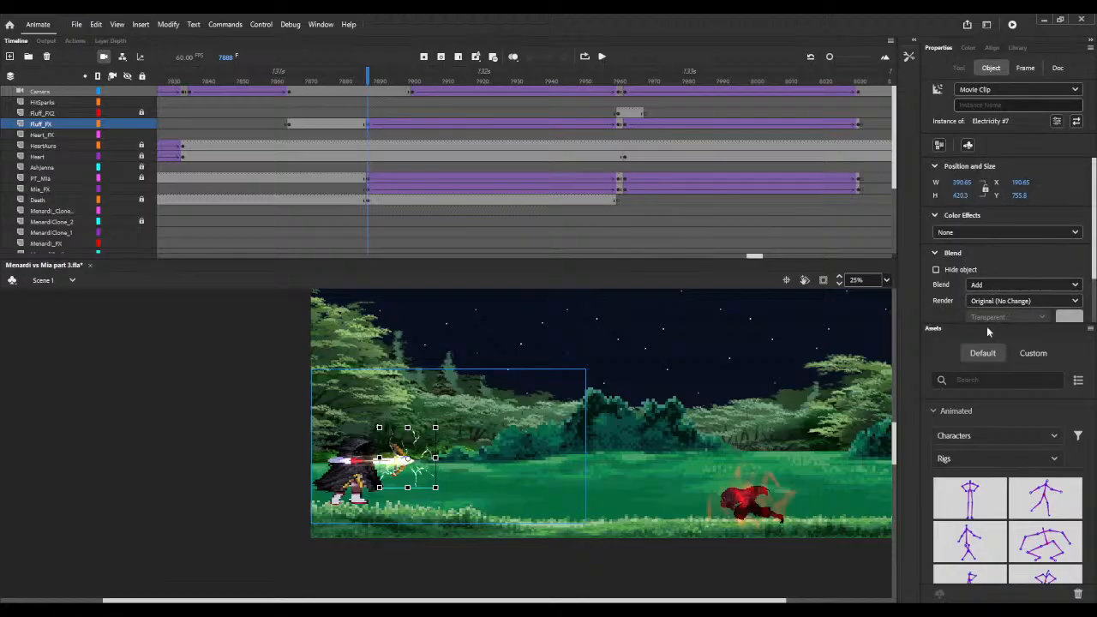
key(Up)
key(Up)
key(Up)
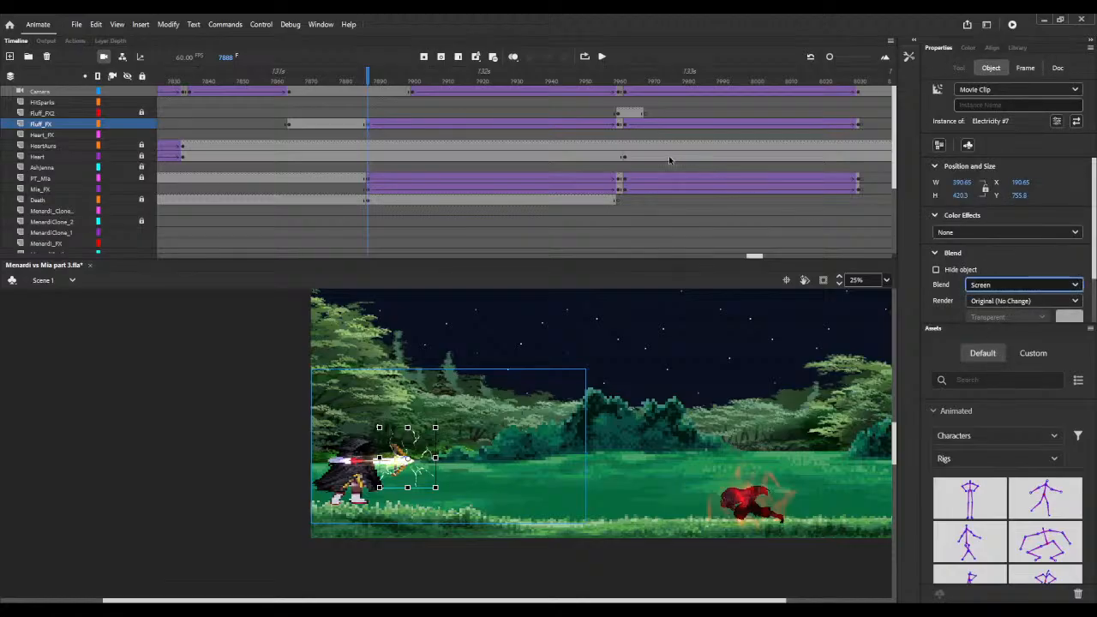
Step: Set the Electricity #7 instance's blend mode to Screen at the Fluff_FX keyframe on frame 7961
click(621, 126)
click(992, 68)
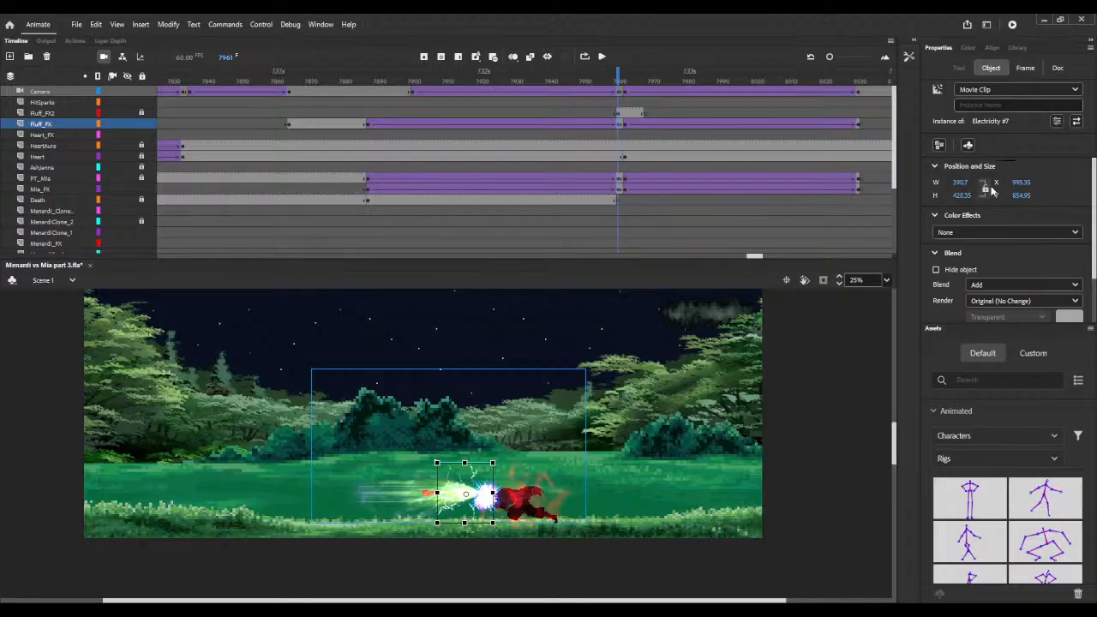
click(993, 285)
key(Up)
key(Up)
key(Up)
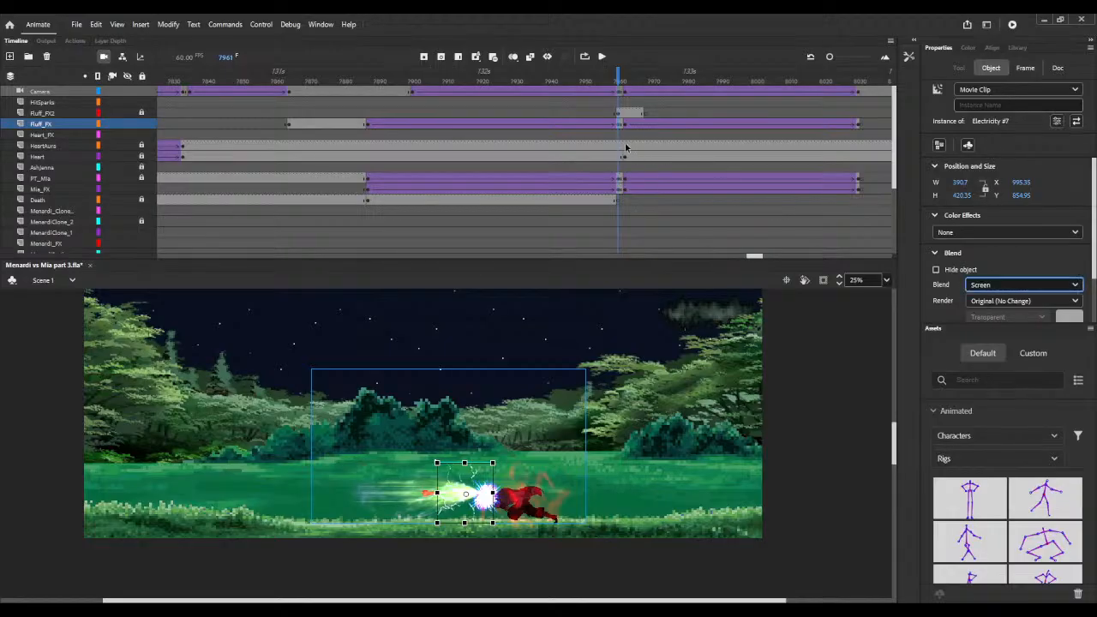
Step: Set the Electricity #7 instance's blend mode to Screen at the Fluff_FX keyframe on frame 7963
click(625, 126)
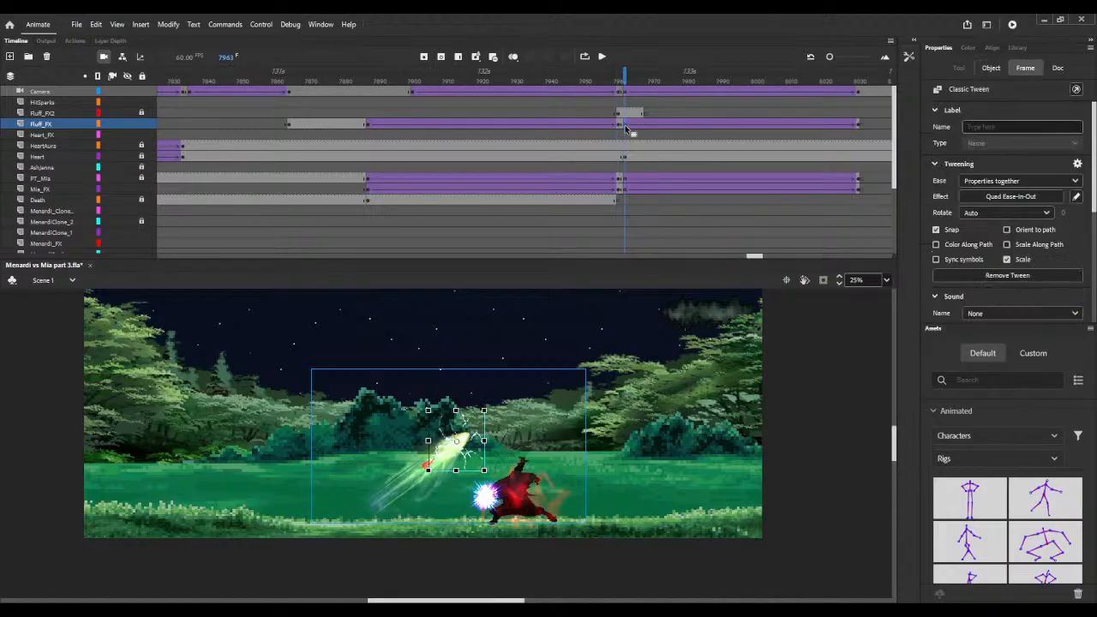
click(987, 68)
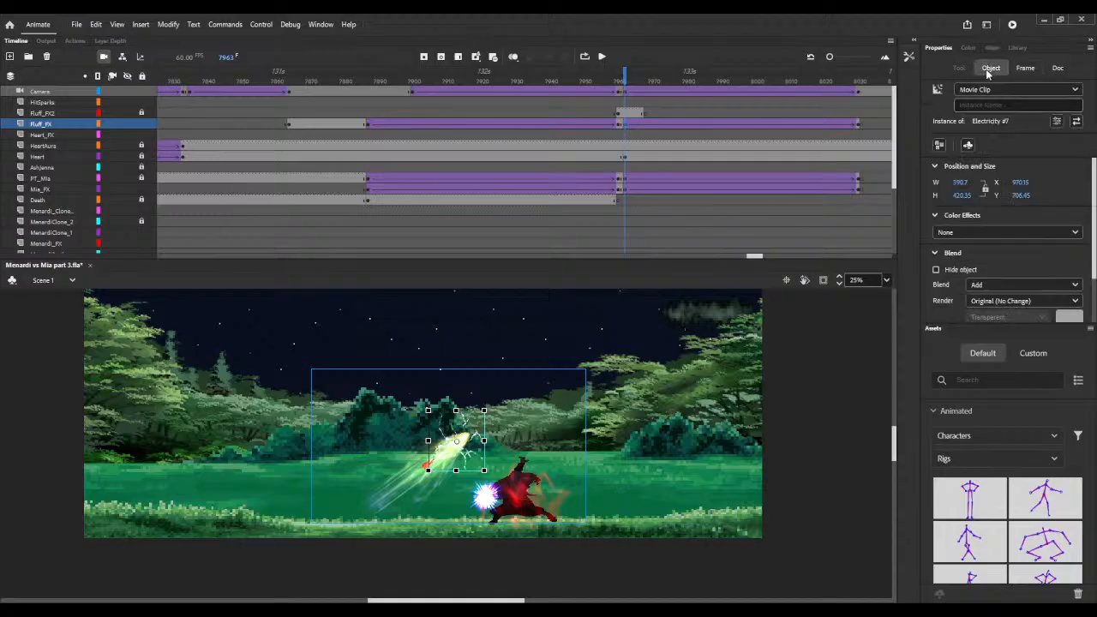
click(1007, 287)
key(Up)
key(Up)
key(Up)
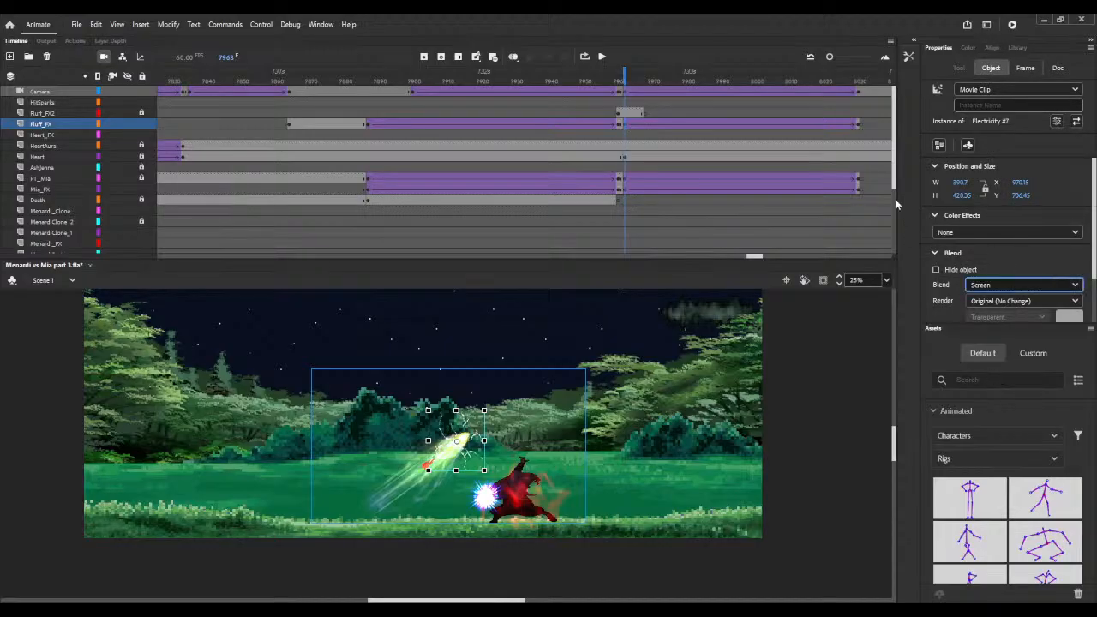
Step: Set the Electricity #7 instance's blend mode to Screen at the Fluff_FX keyframe on frame 8031, and deselect it
click(858, 126)
click(992, 67)
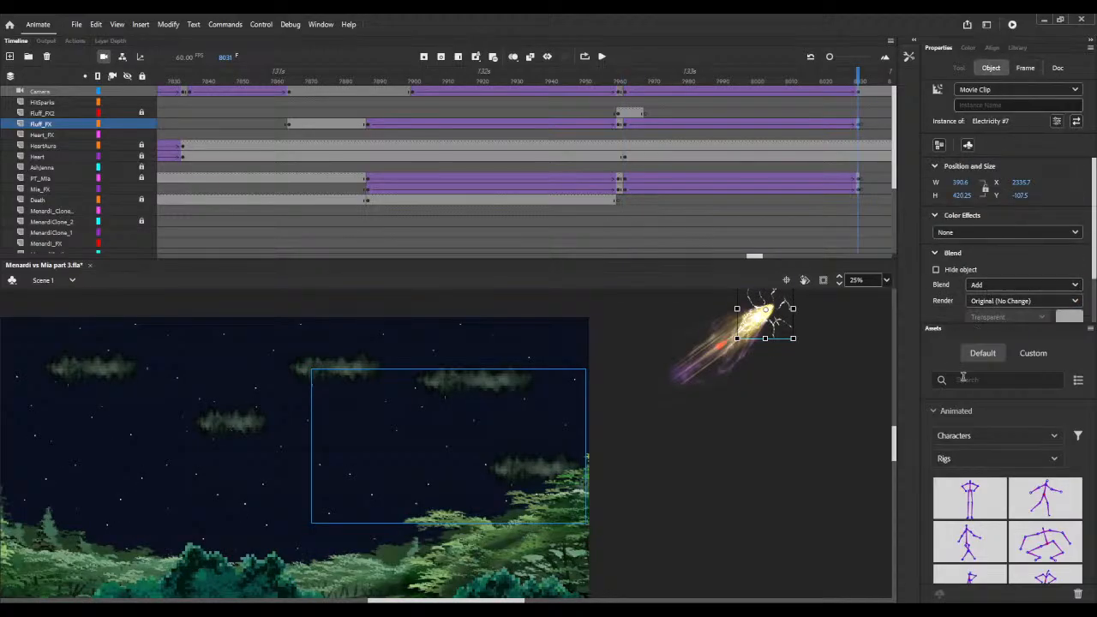
key(Up)
key(Up)
key(Up)
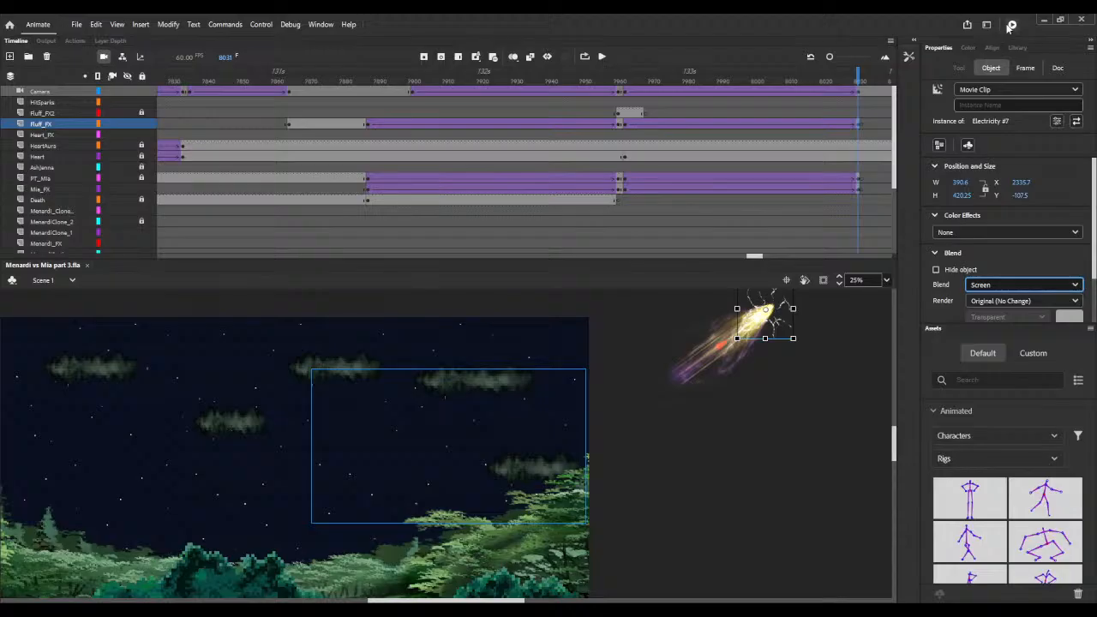
click(755, 430)
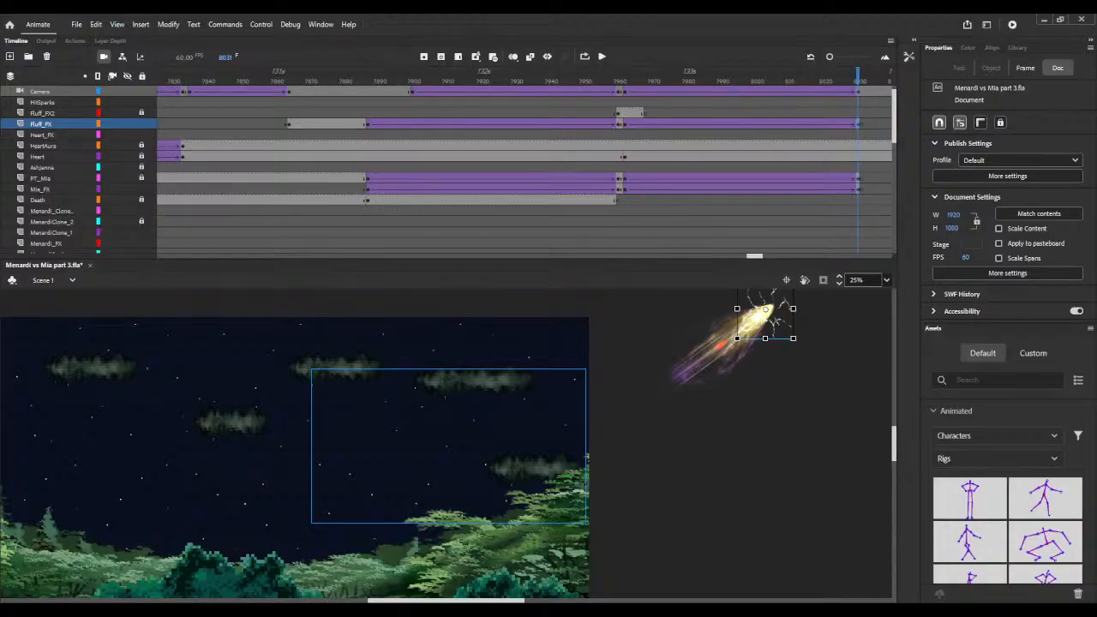
Step: Test the movie to review the Electricity effect along the arrow's flight, and close the preview
key(ctrl+Return)
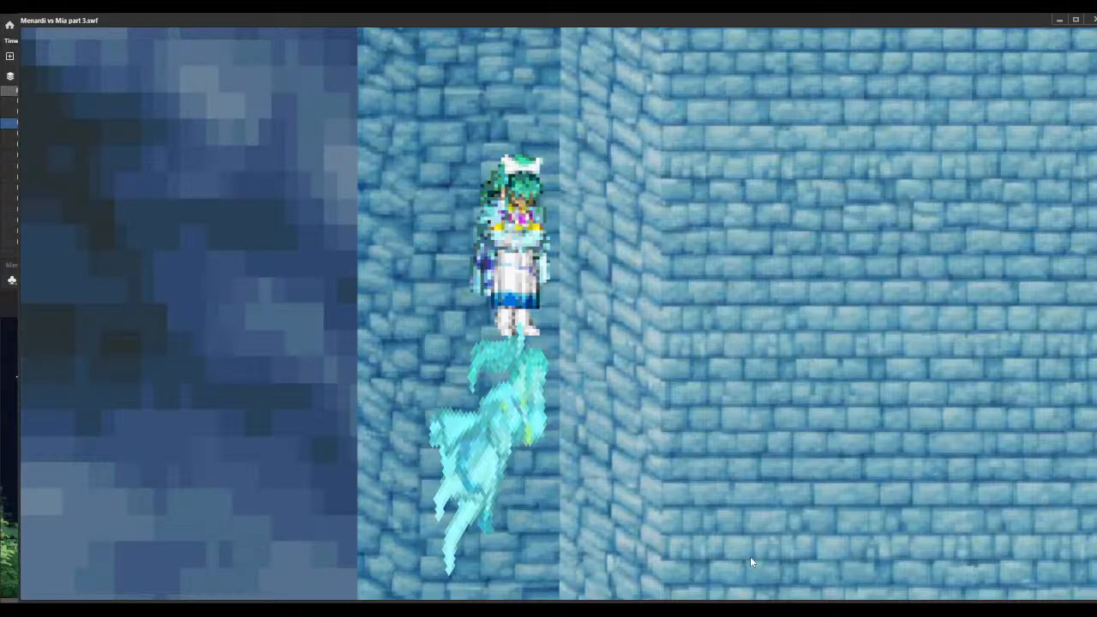
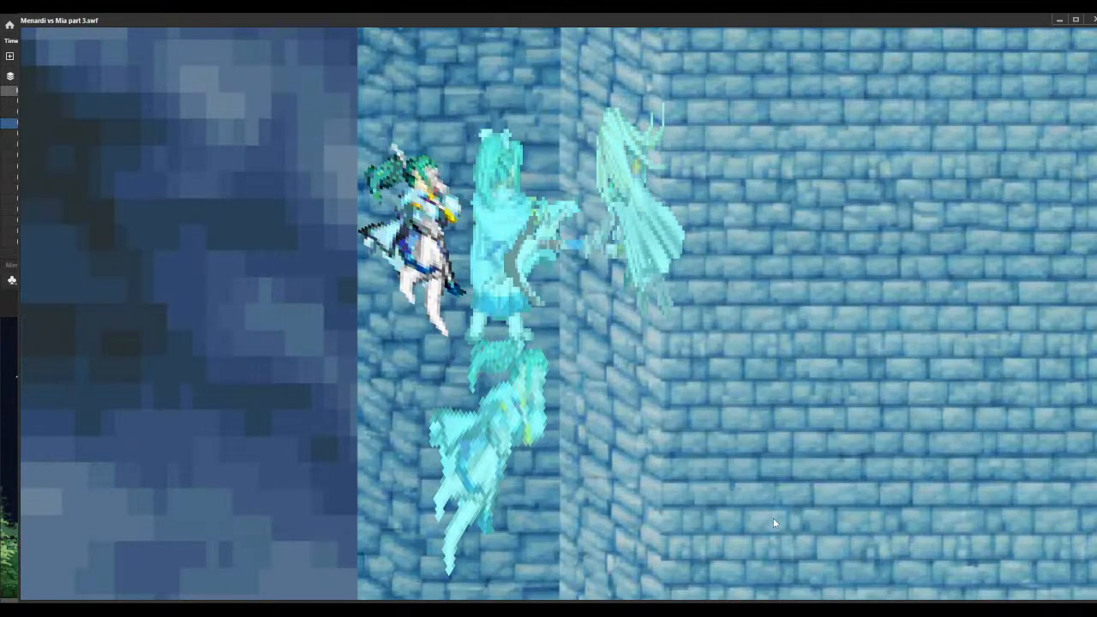
key(ctrl+w)
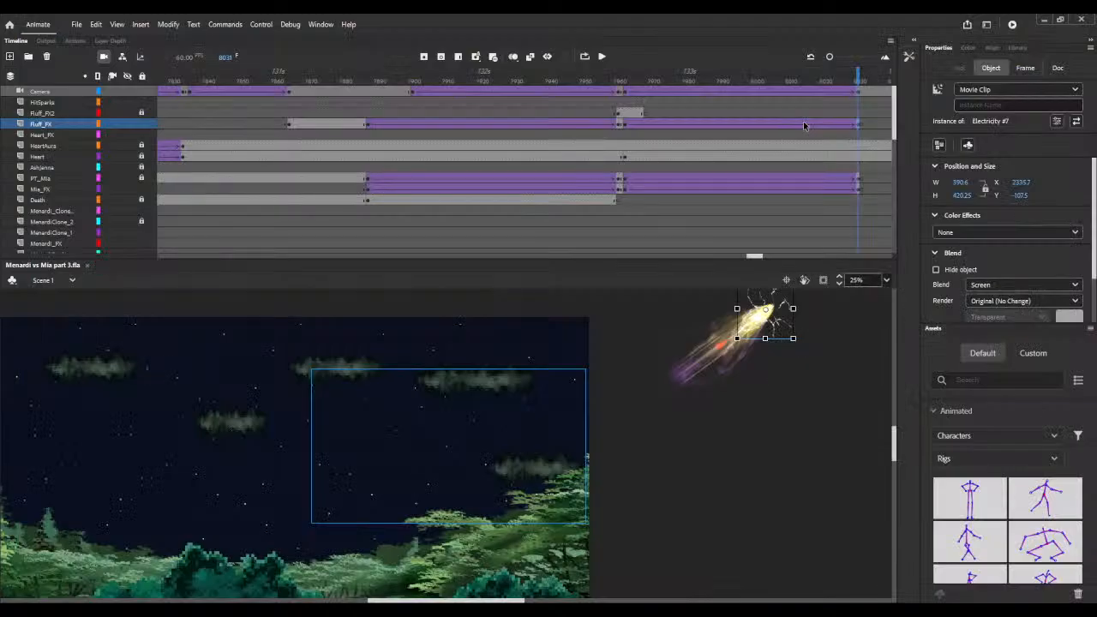
Step: Lock the Heart_FX, MenardiClone_1, Menardi_FX, MenardiScythe and Foreground layers, and unlock Death, Mia_FX2 and MenardiBelowMia
click(142, 134)
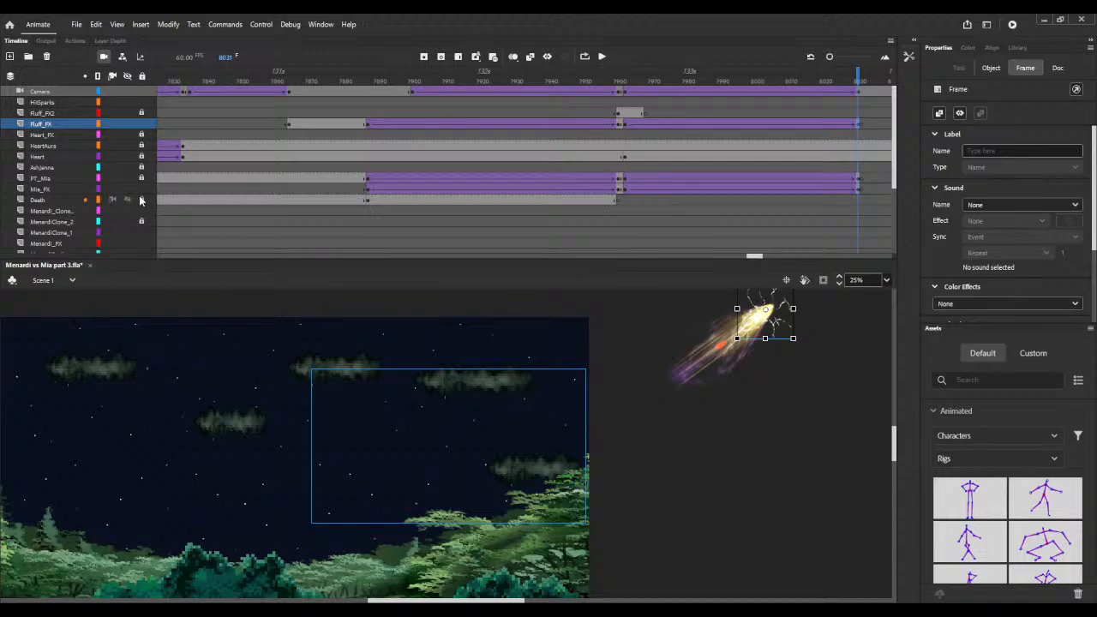
scroll(143, 227, down, 2)
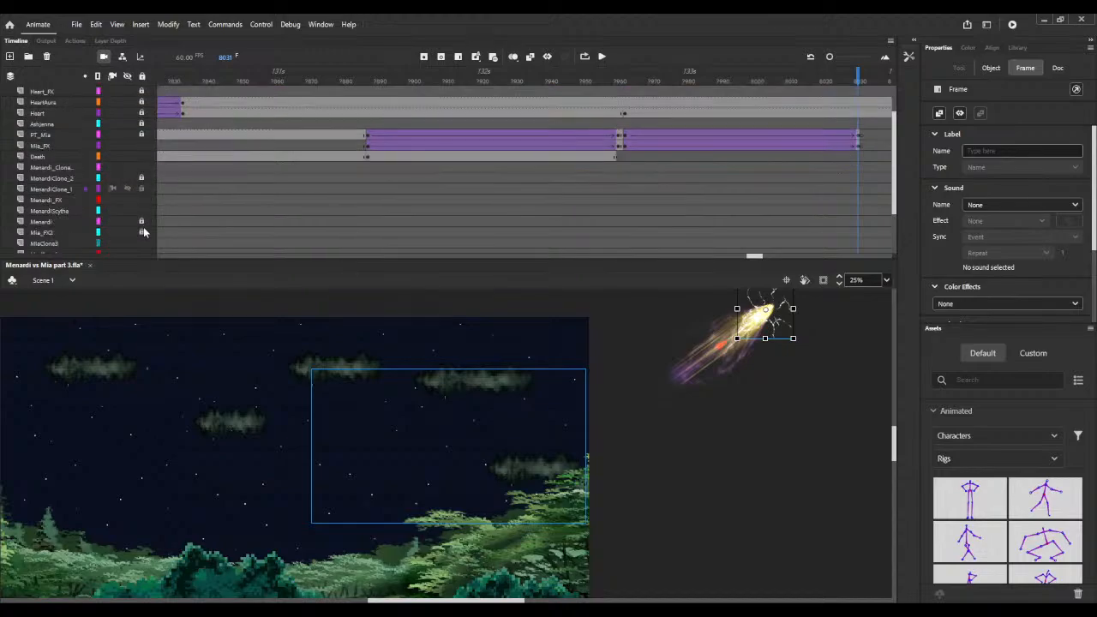
click(143, 189)
click(143, 199)
click(142, 210)
click(141, 232)
scroll(142, 233, down, 2)
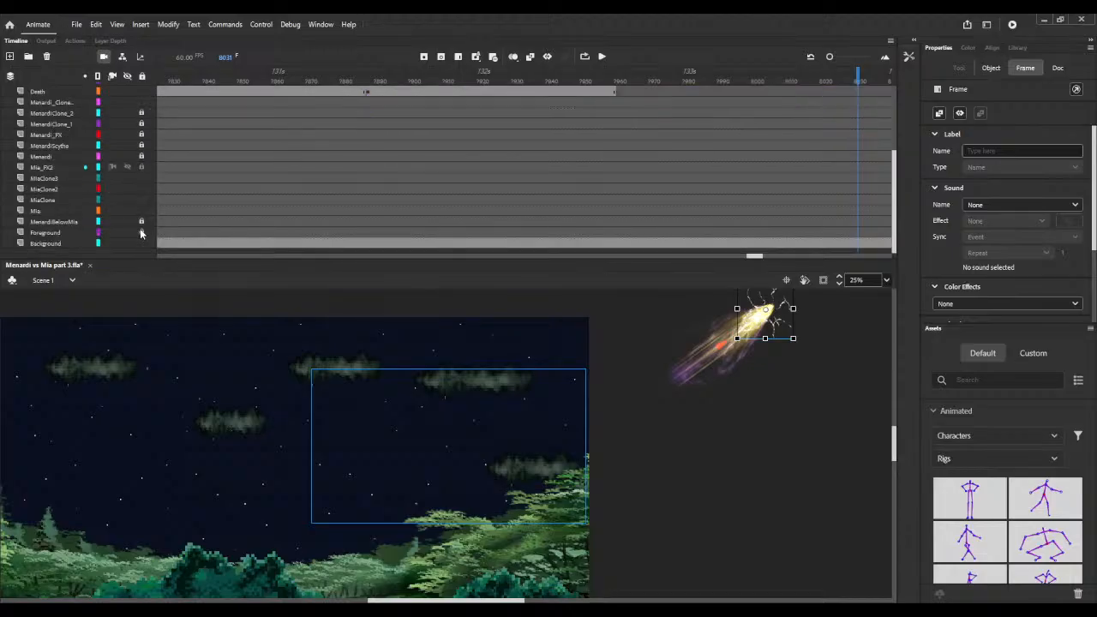
click(142, 232)
Step: Go to frame 8891 in the throne-room scene near the timeline's end and enlarge the stage view
drag(754, 256, 832, 258)
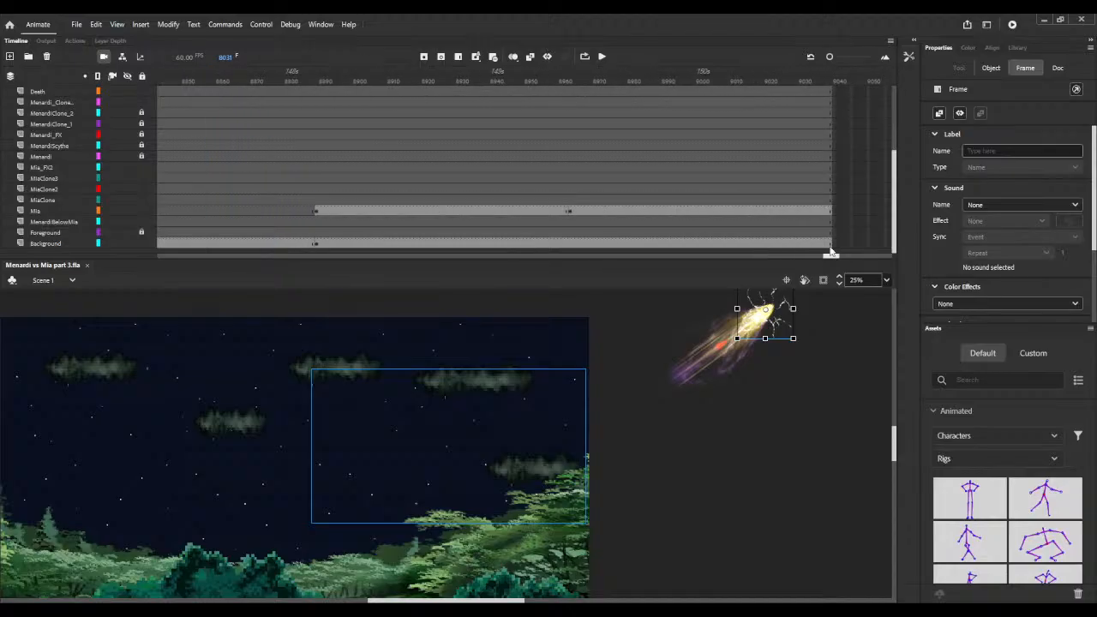
click(323, 77)
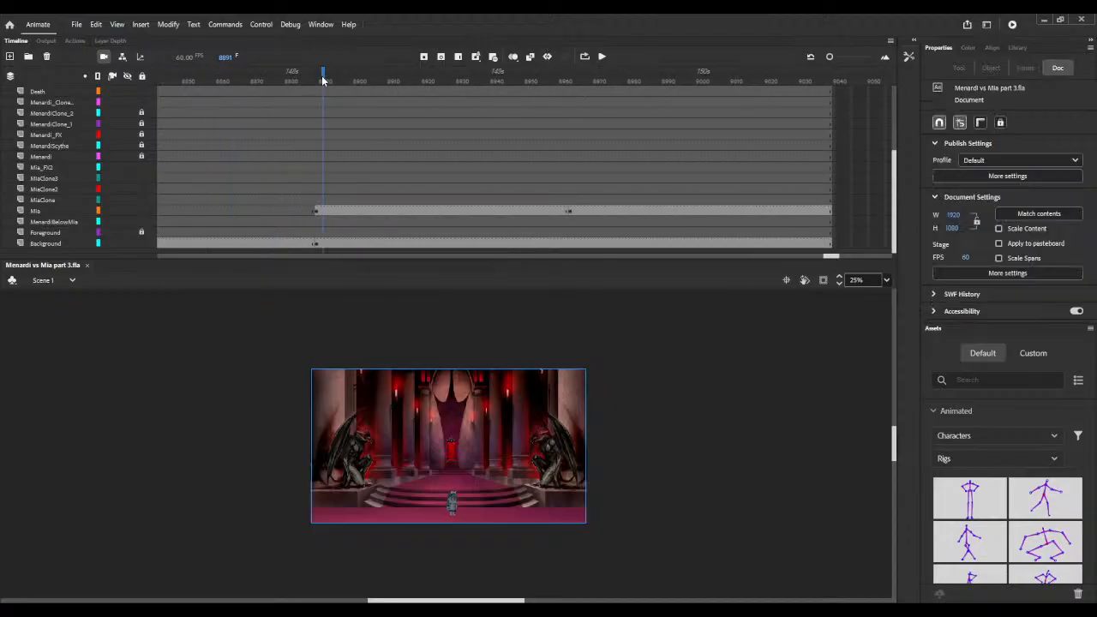
click(841, 280)
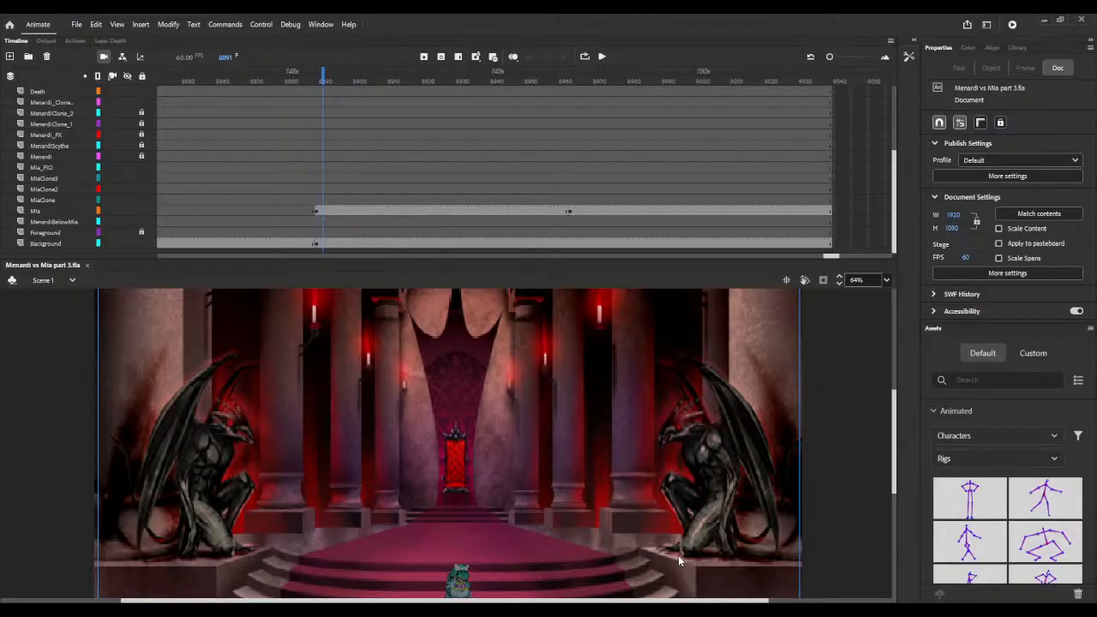
Step: Switch to Media Player, review the Mia vs menardi video from 0:10:09, pause it at 0:13:33, and return to Animate
key(ctrl+Return)
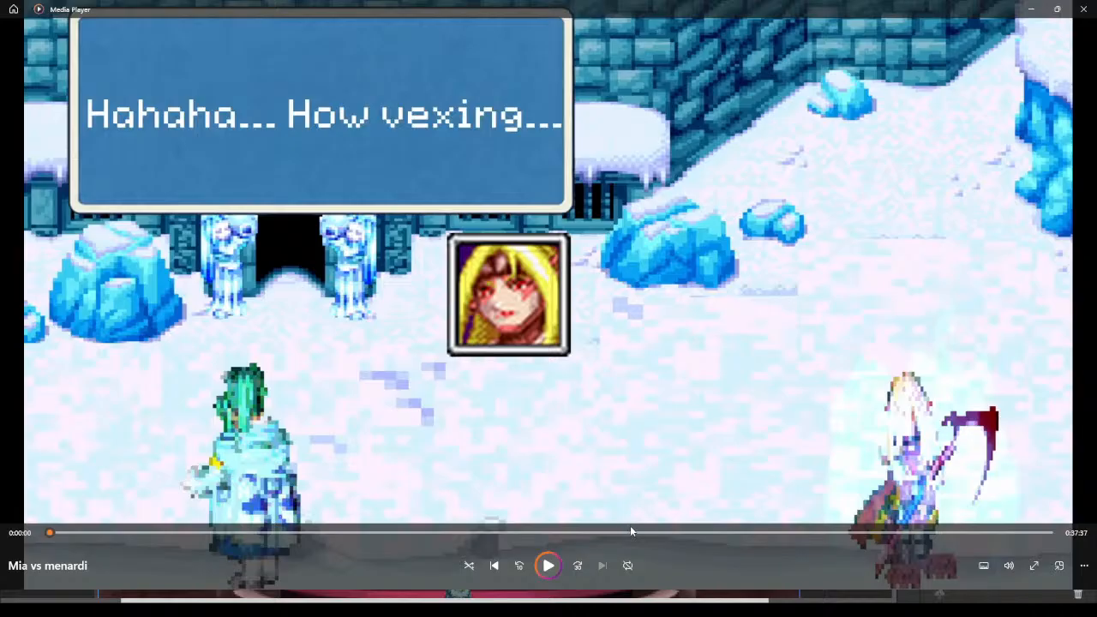
drag(654, 535, 319, 532)
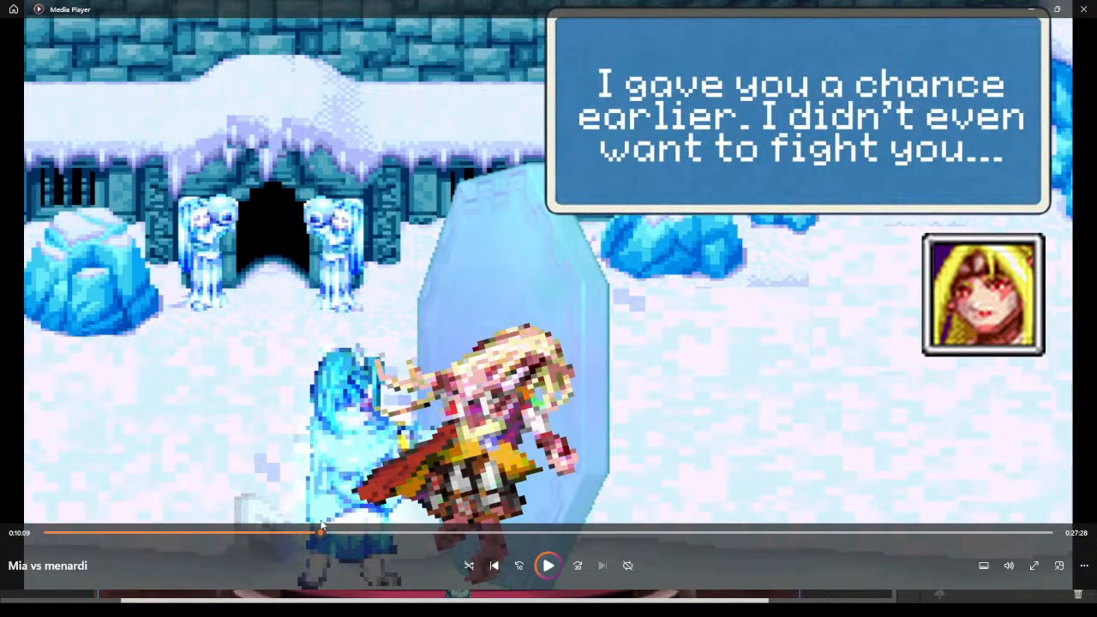
click(549, 568)
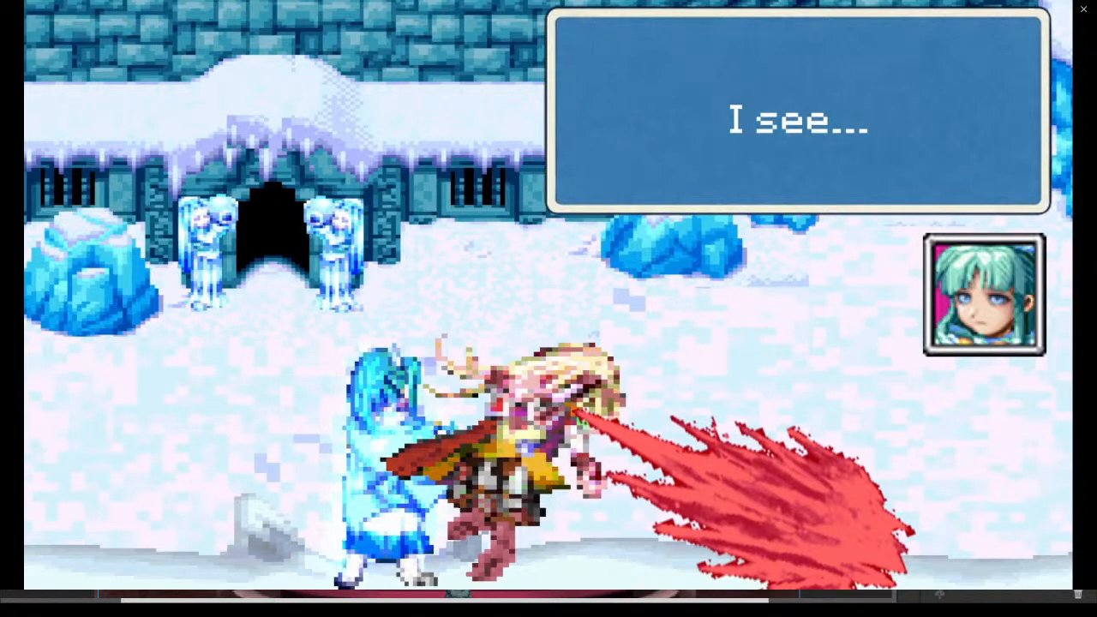
key(ctrl+w)
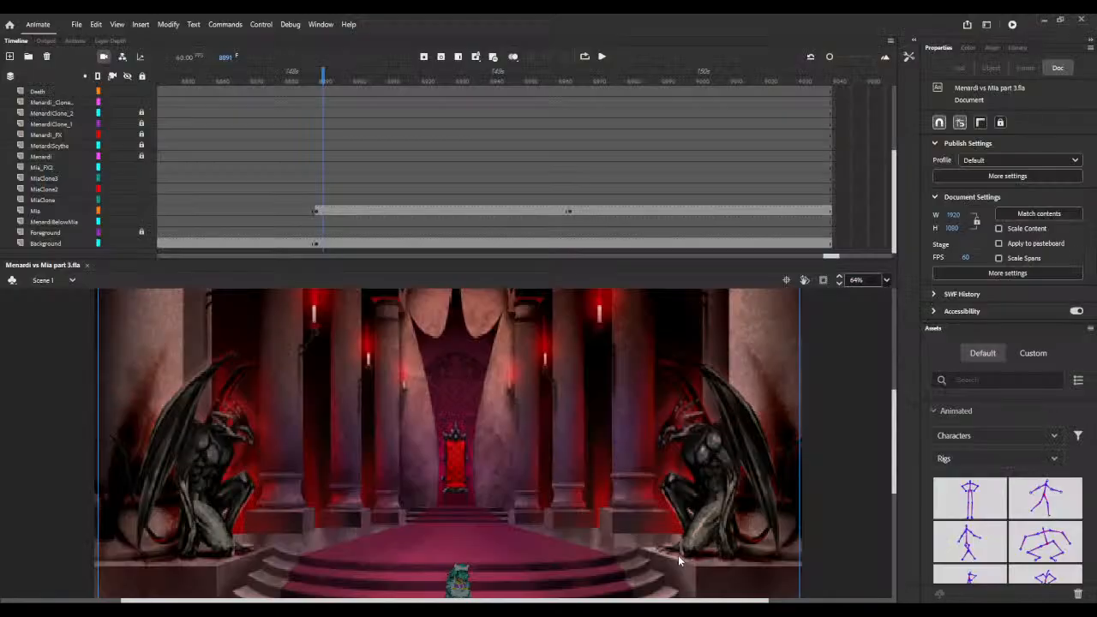
key(alt+Tab)
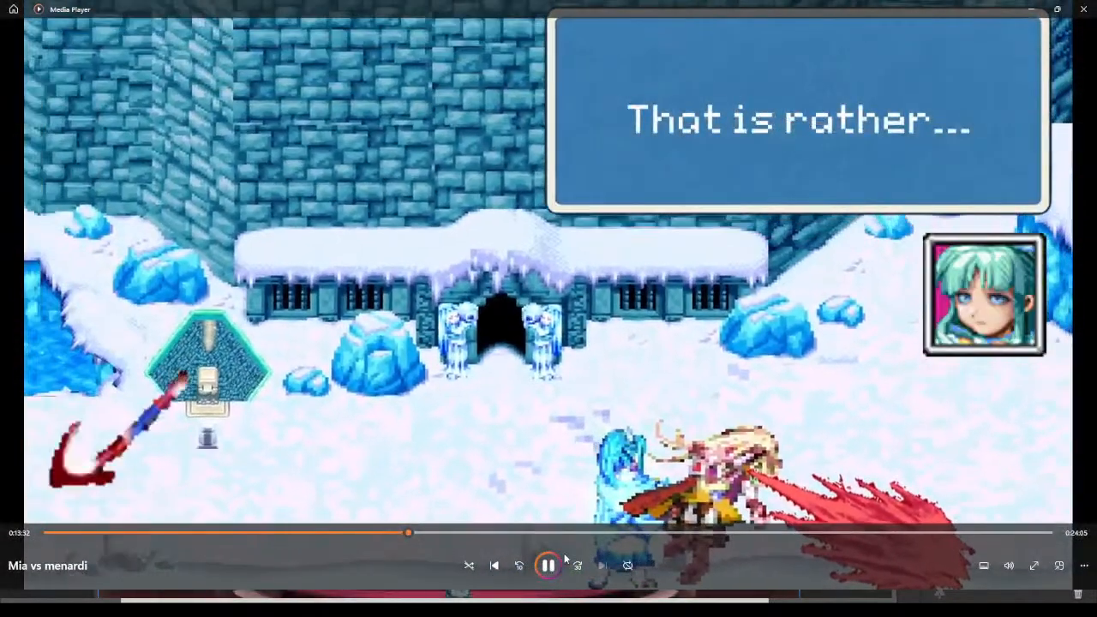
key(space)
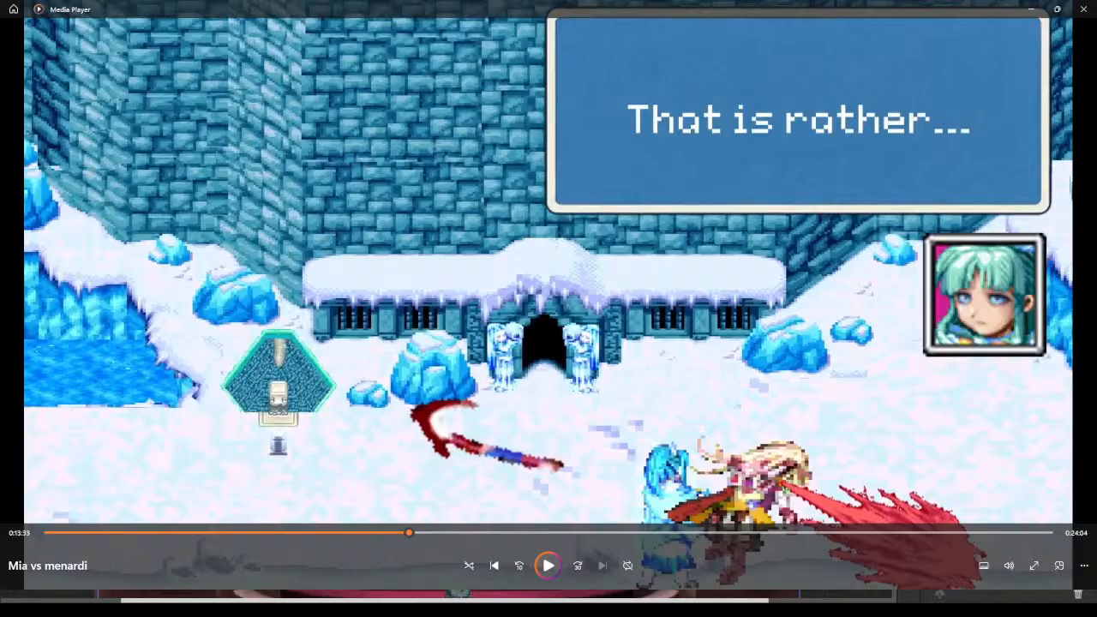
key(alt+Tab)
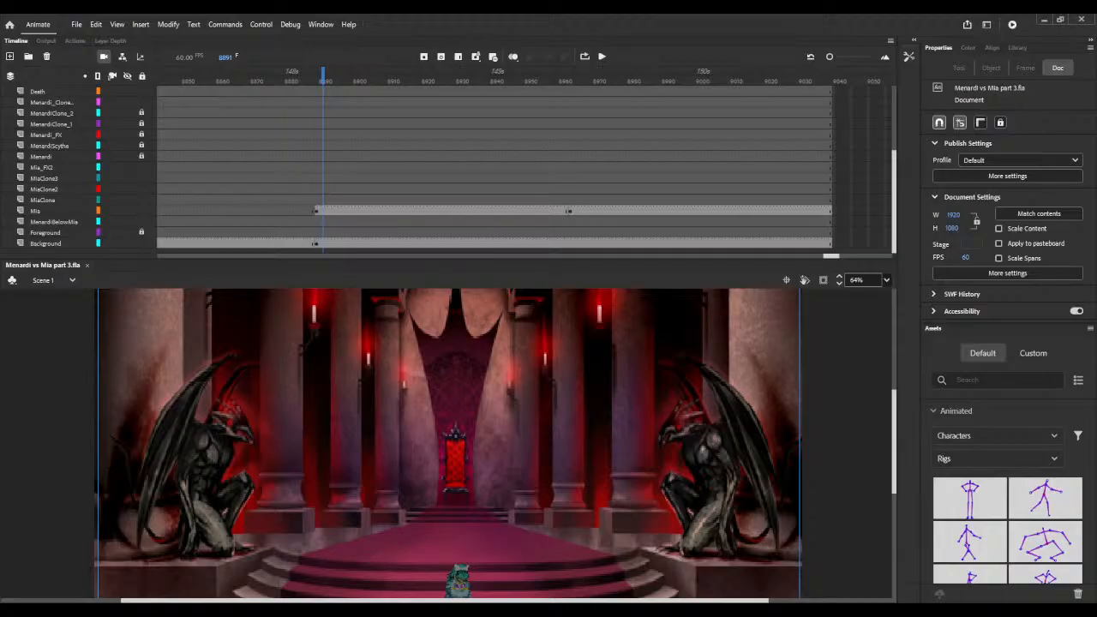
Step: Lengthen the throne-room shot by inserting about 29 frames on all layers before Mia's second keyframe
scroll(853, 395, down, 4)
scroll(854, 396, up, 2)
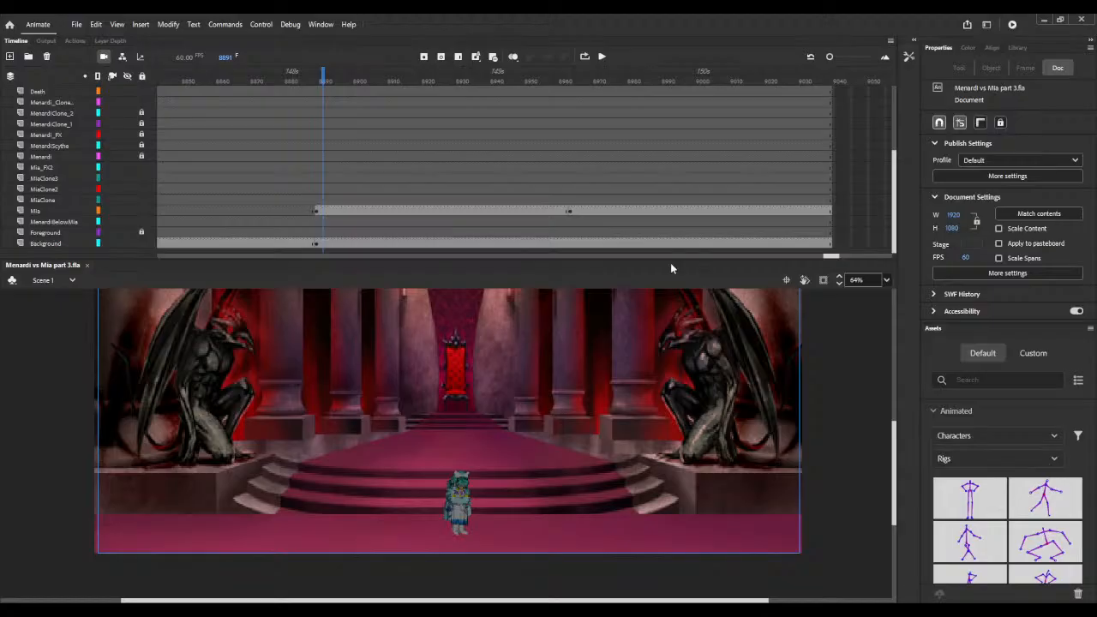
click(474, 76)
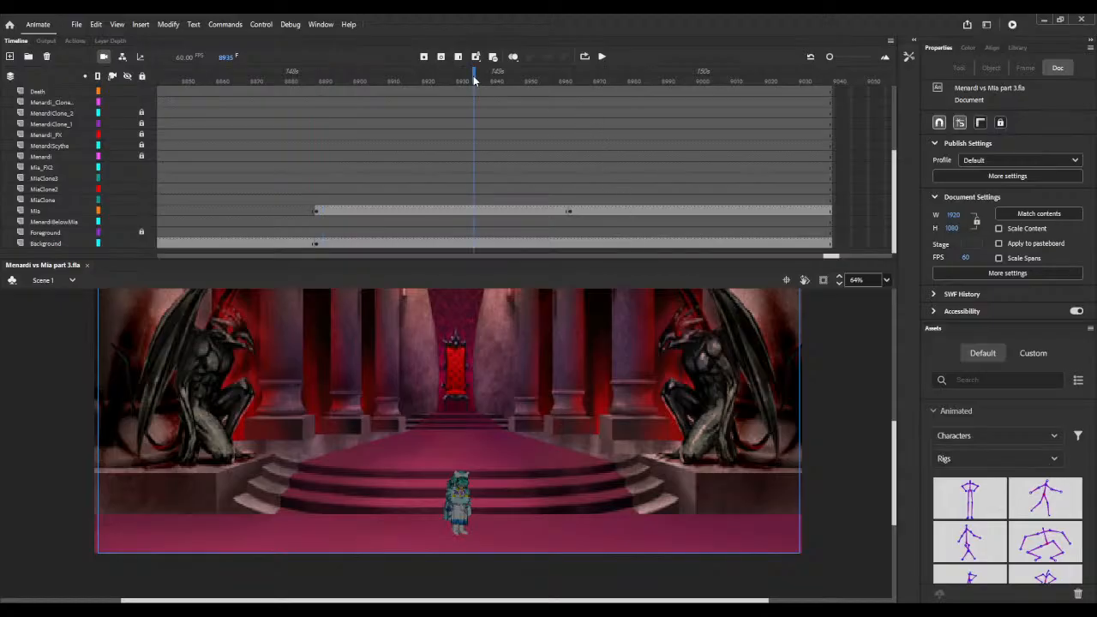
key(F5)
key(F5)
key(F5)
key(F5)
key(F5)
key(F5)
key(F5)
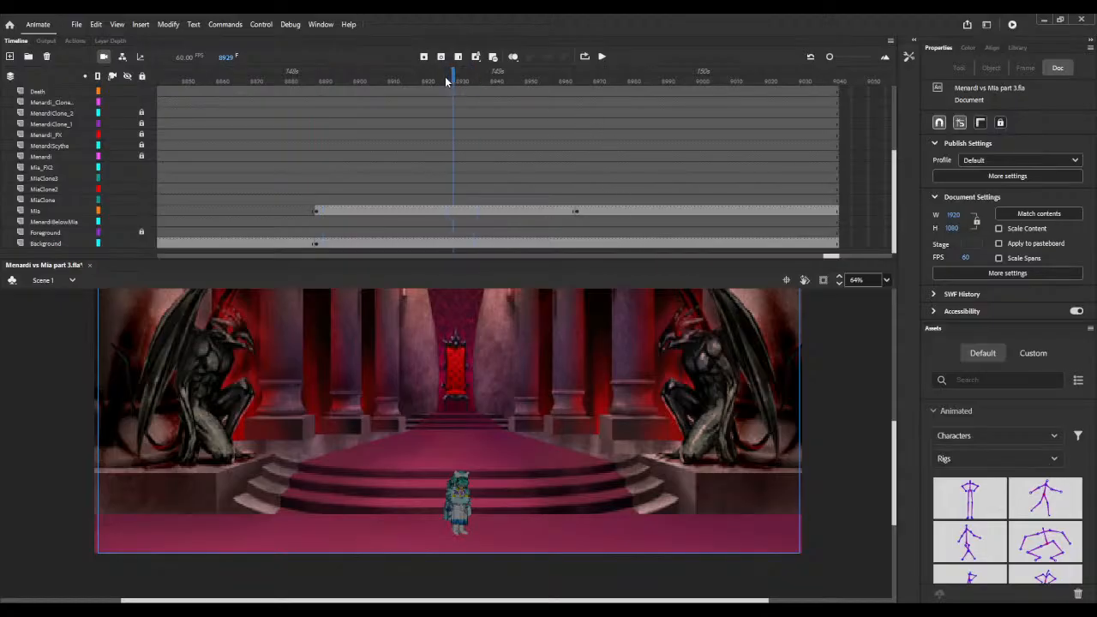
key(F5)
key(F5)
key(F5)
key(F5)
key(F5)
key(F5)
key(F5)
key(F5)
key(F5)
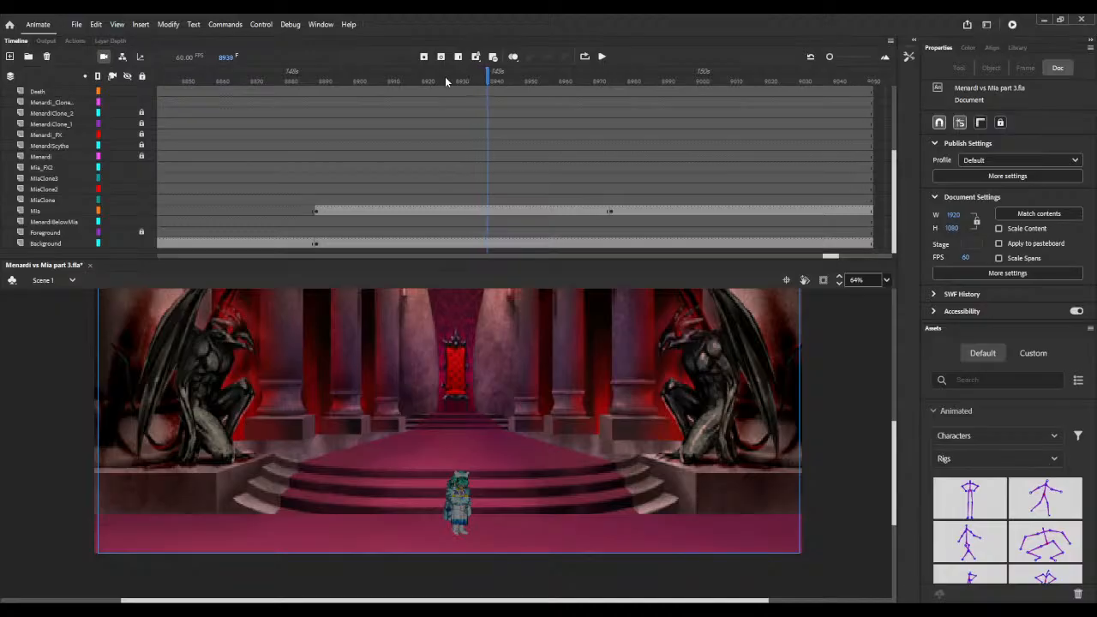
key(F5)
key(F5)
key(F5)
key(F5)
key(F5)
key(F5)
key(F5)
key(F5)
key(F5)
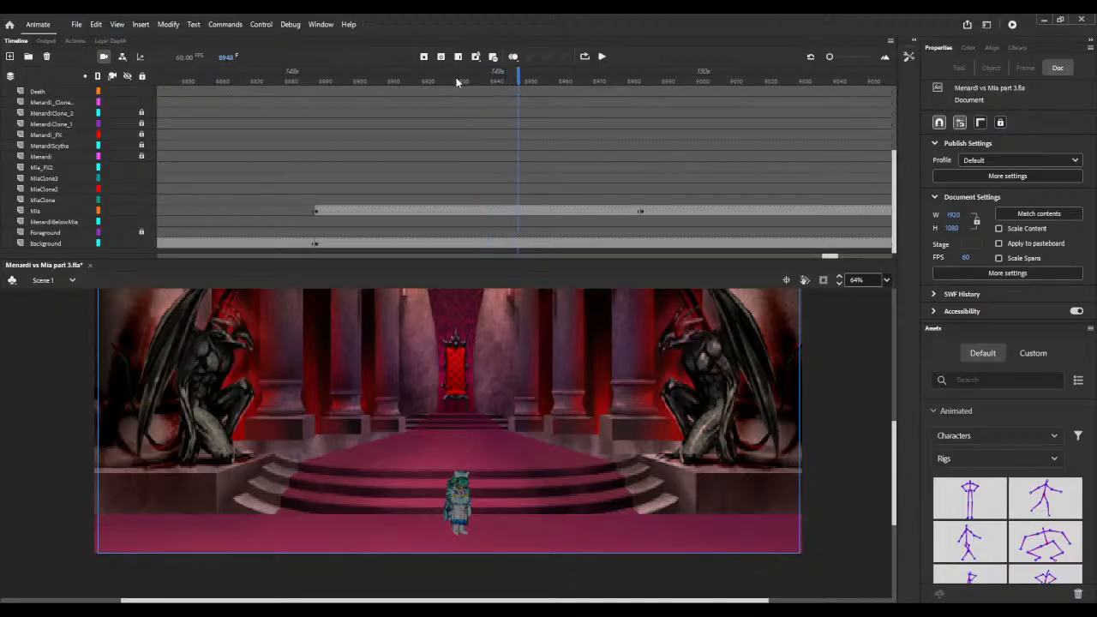
key(F5)
key(F5)
key(F5)
key(F5)
scroll(329, 193, up, 5)
scroll(329, 197, down, 4)
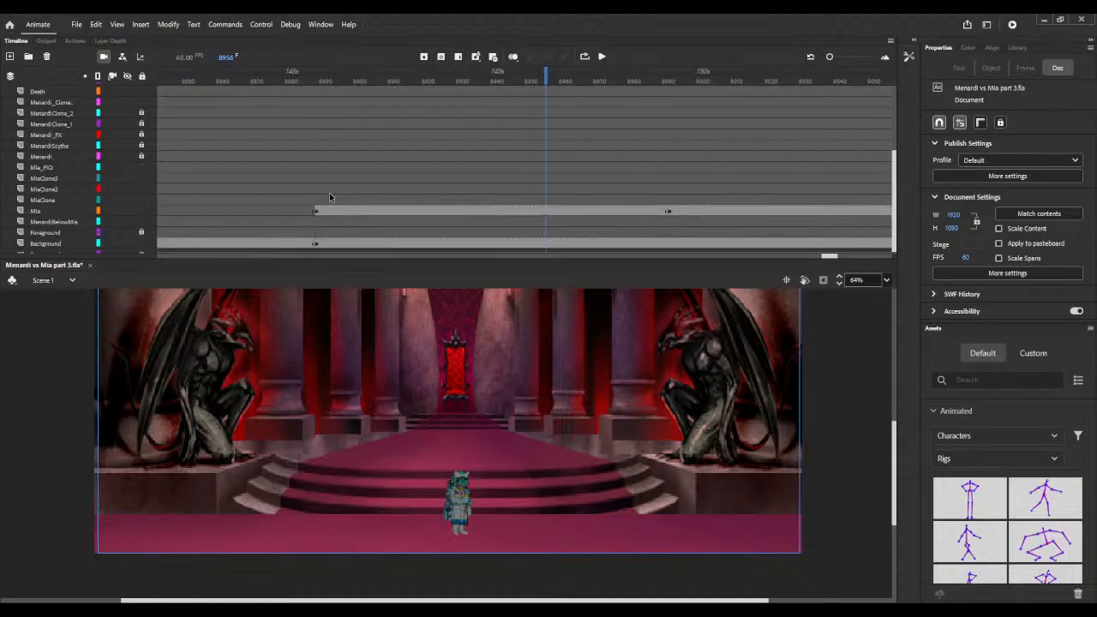
scroll(330, 197, up, 4)
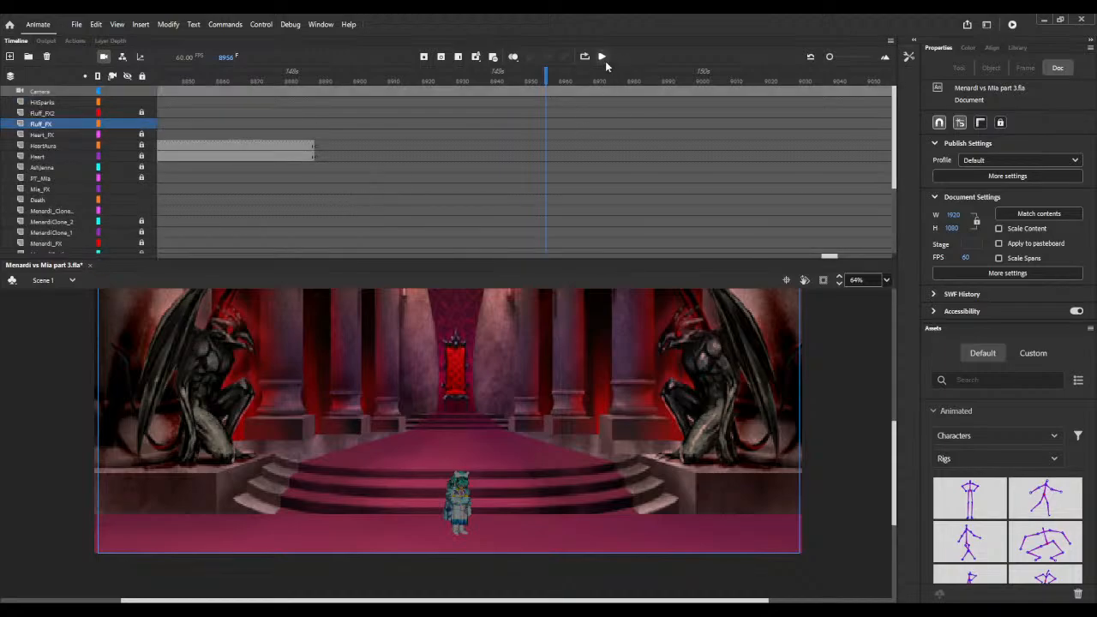
Step: Insert a keyframe on the Camera layer at frame 8954 of the throne-room shot
click(540, 94)
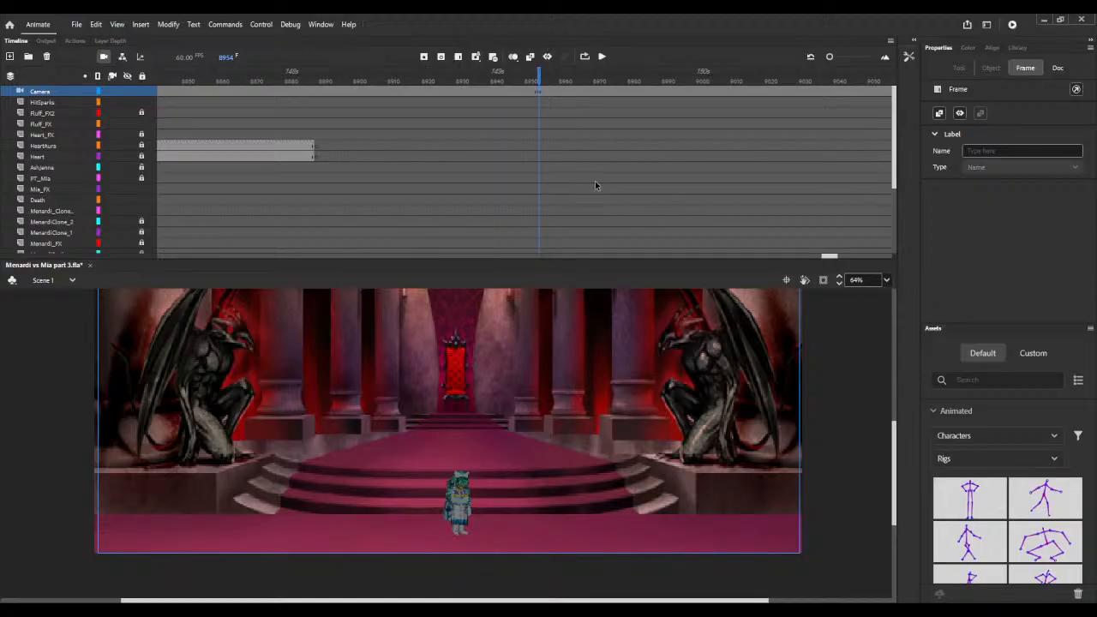
click(818, 255)
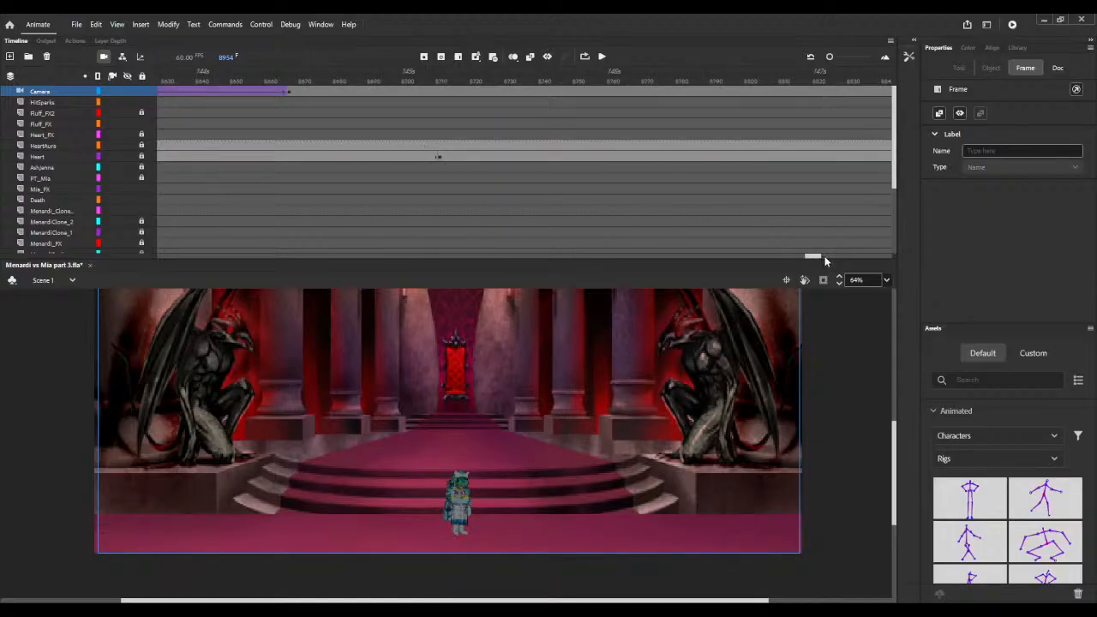
scroll(797, 257, down, 3)
mouse_move(815, 258)
mouse_down()
mouse_move(843, 259)
mouse_move(829, 256)
mouse_up()
scroll(686, 194, up, 3)
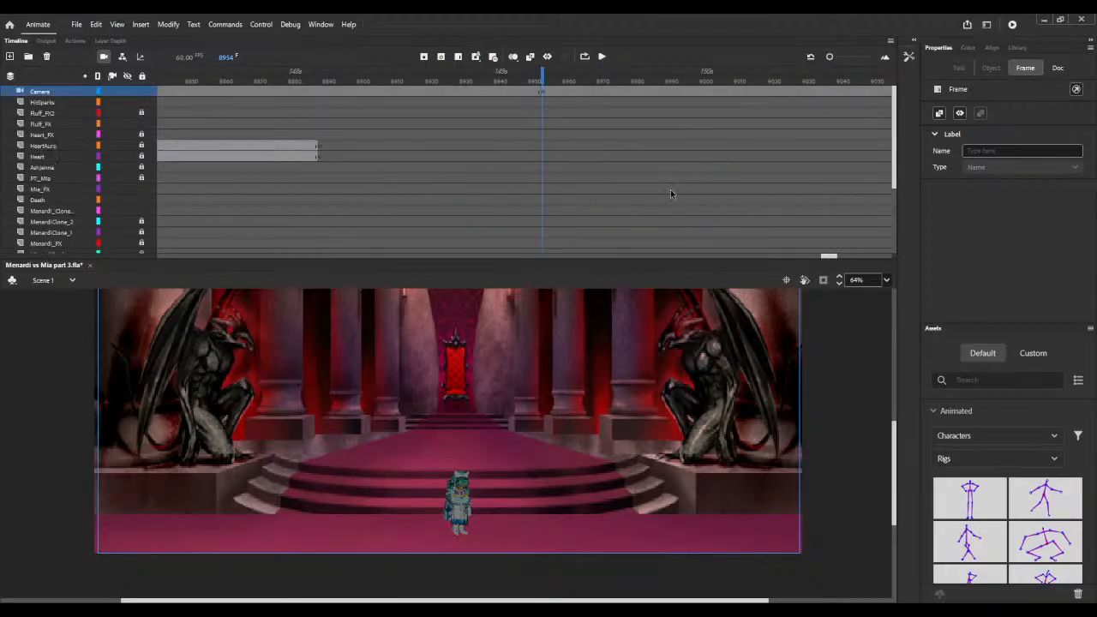
Step: Insert a second Camera keyframe at frame 8992, just after Mia's pose change
scroll(671, 193, down, 5)
scroll(670, 190, up, 5)
drag(636, 81, 676, 81)
scroll(680, 81, down, 5)
scroll(676, 80, up, 5)
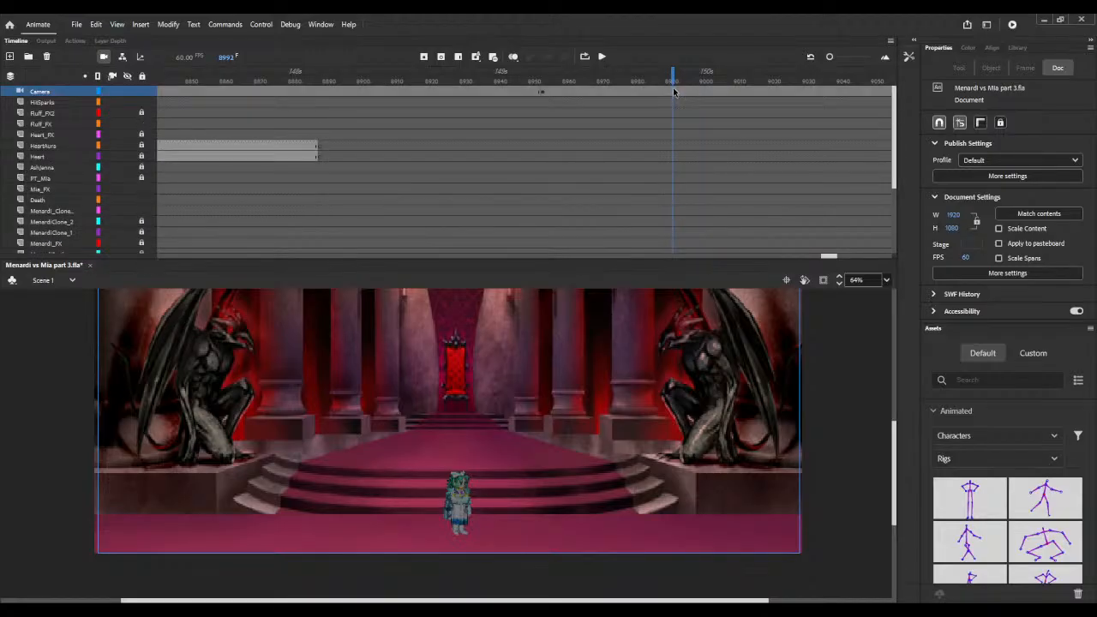
click(674, 95)
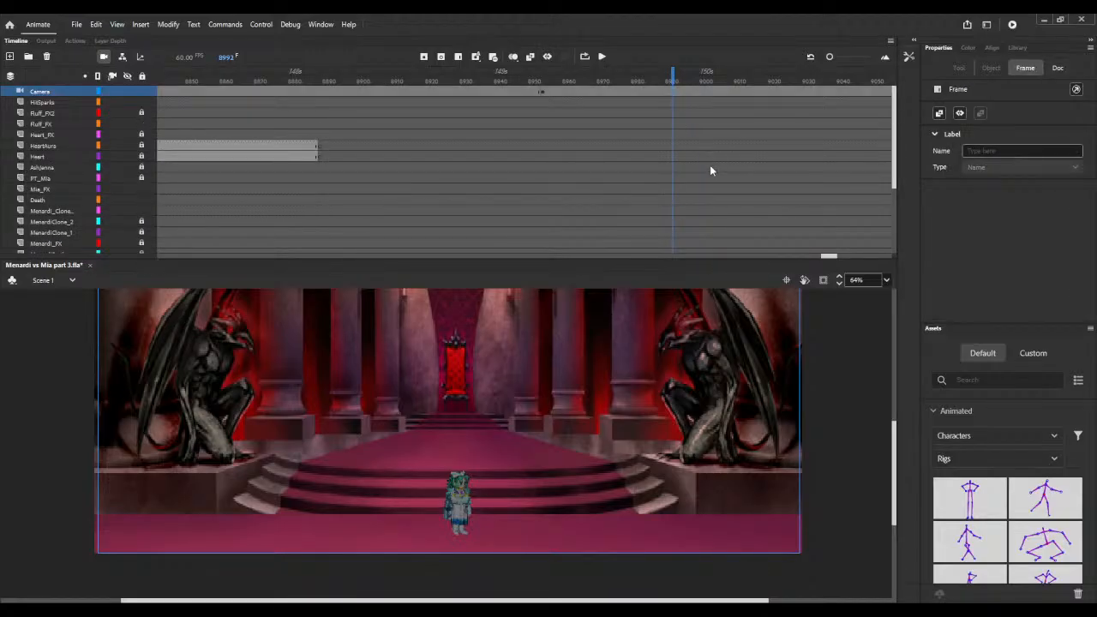
key(F6)
Step: Apply a classic tween with Quad Ease-In-Out between the Camera keyframes at frames 8954 and 8992
click(616, 94)
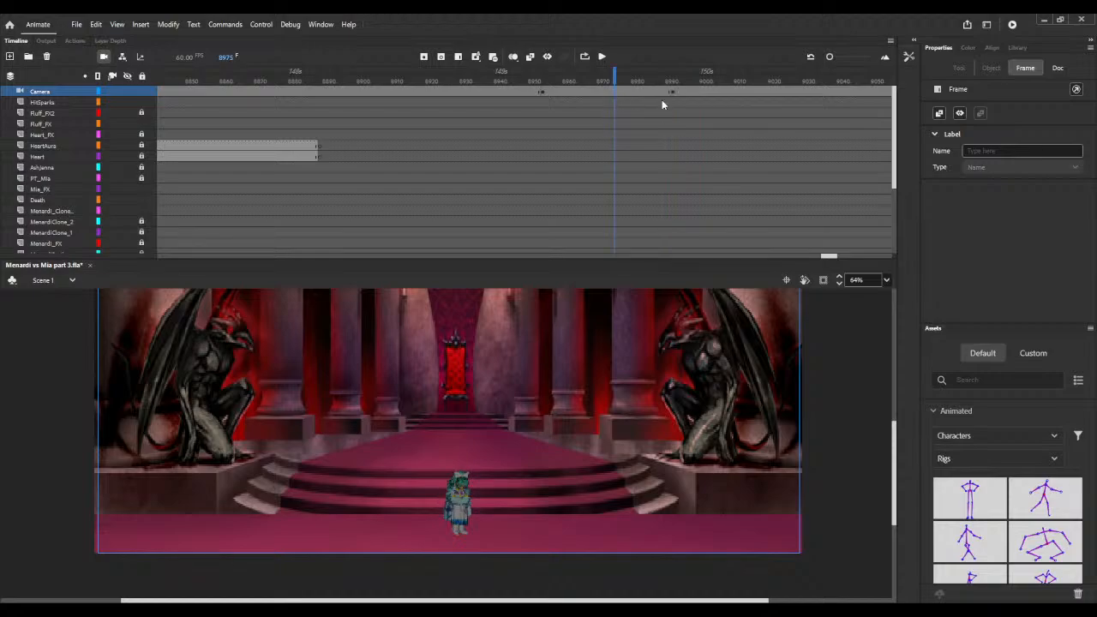
key(ctrl+shift+t)
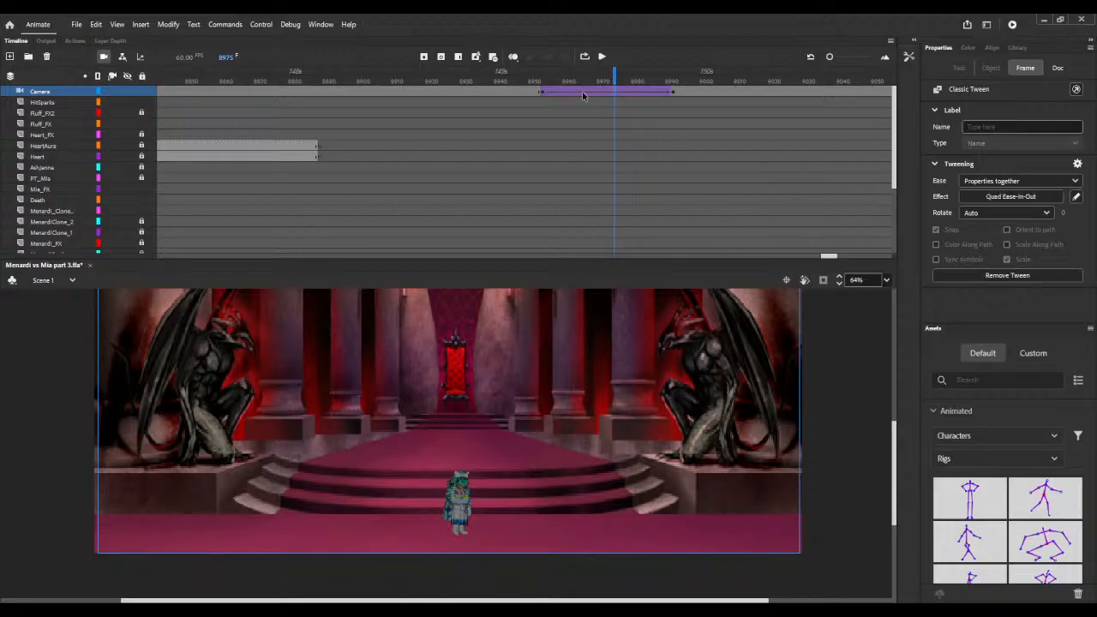
drag(517, 79, 676, 92)
Step: Set the camera at frame 8992 to zoom 234 and position X -7, Y -656, framing Mia, and scrub through the move
click(676, 91)
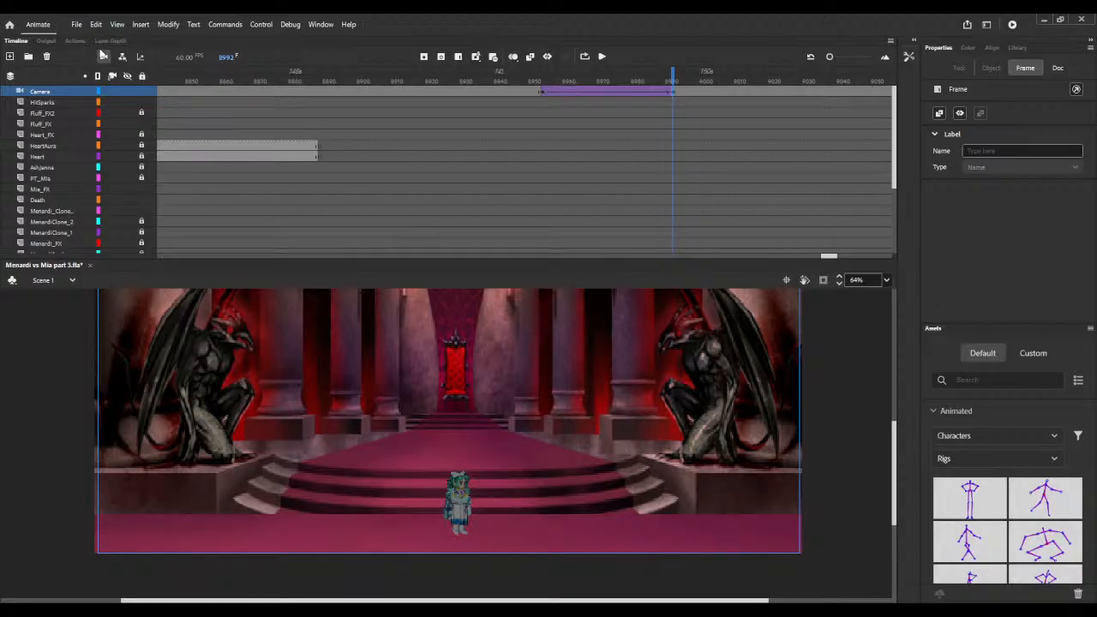
click(103, 57)
click(103, 57)
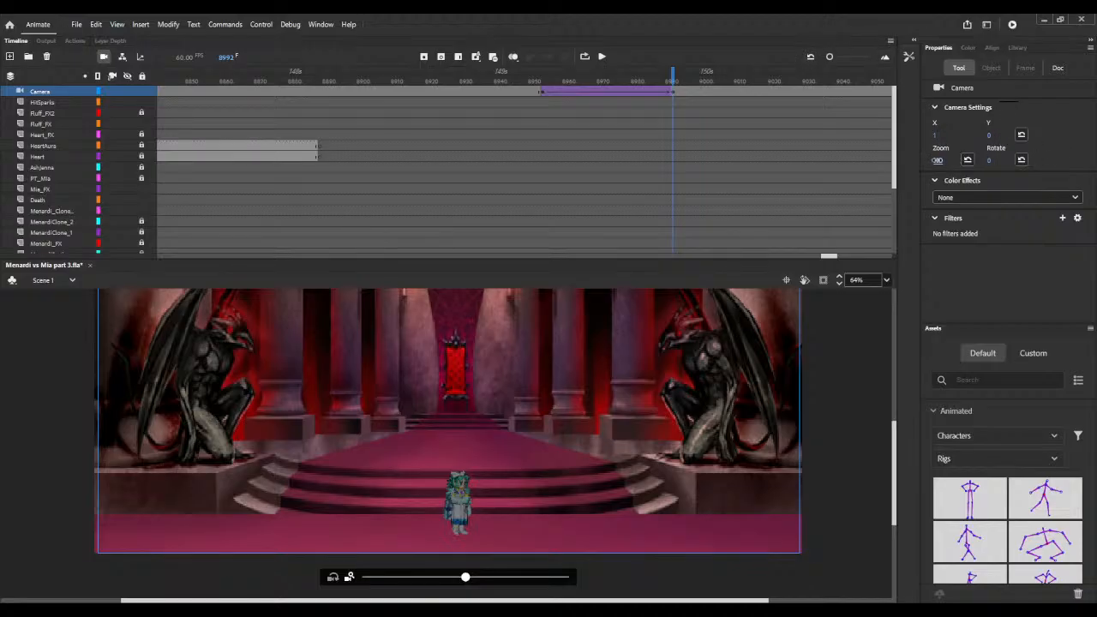
drag(938, 160, 607, 123)
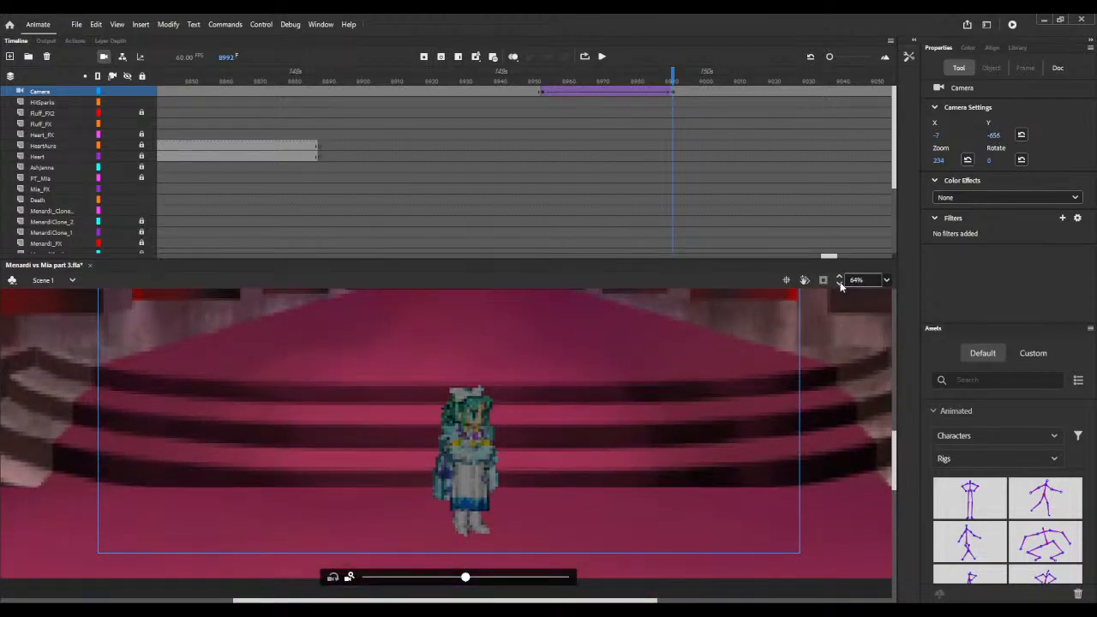
scroll(841, 287, down, 3)
scroll(841, 287, down, 4)
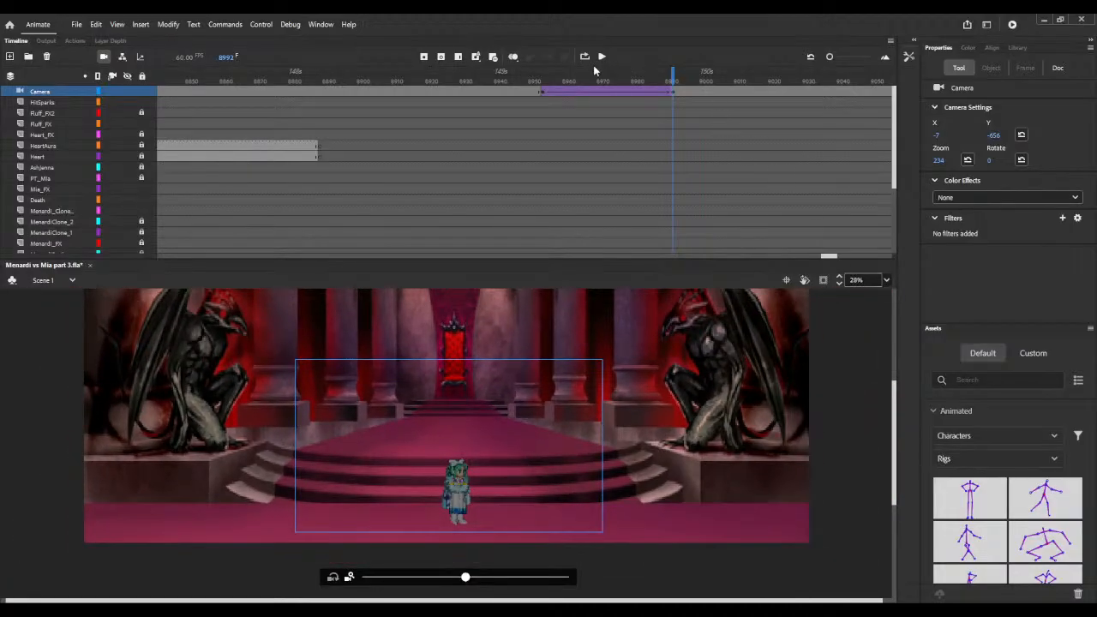
drag(541, 72, 694, 73)
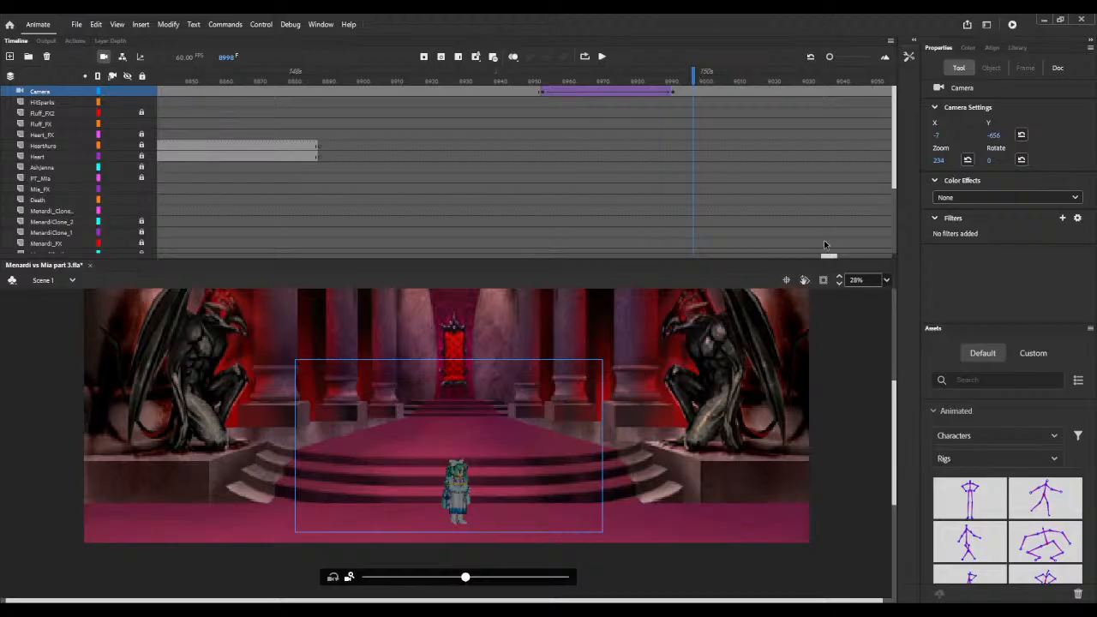
Step: Extend all layers of the throne-room shot by inserting frames after the camera zoom, from frame 9015 to 9056, and save the file
drag(828, 256, 834, 258)
scroll(591, 123, down, 3)
scroll(590, 122, up, 3)
click(544, 76)
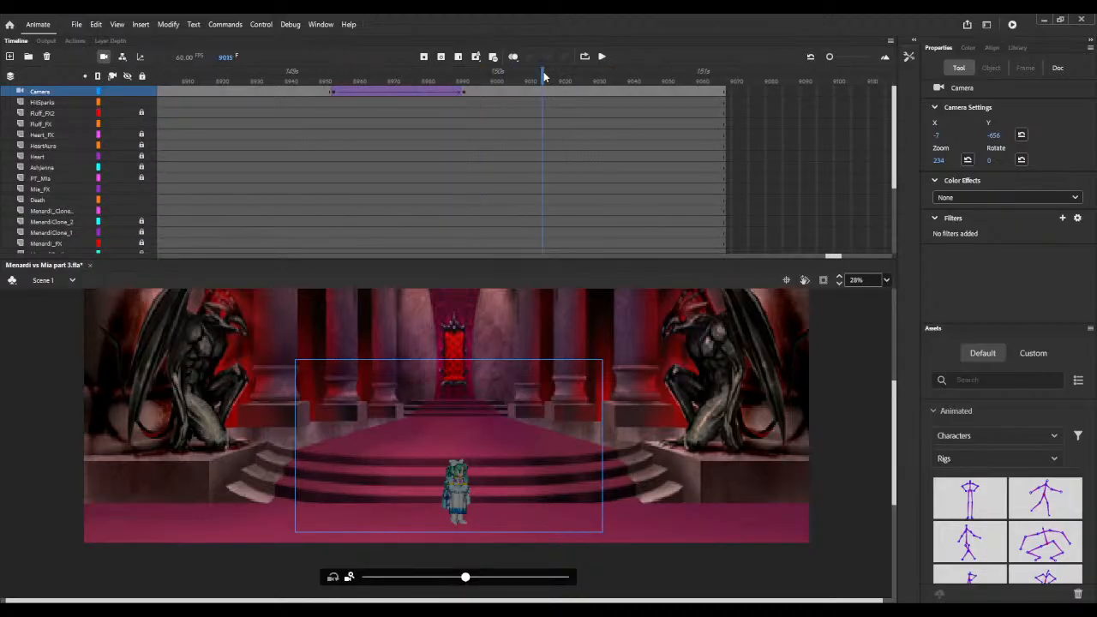
key(F5)
key(F5)
key(F5)
key(F5)
key(F5)
key(F5)
key(F5)
key(F5)
key(F5)
key(F5)
key(F5)
key(F5)
key(F5)
key(F5)
key(F5)
key(F5)
key(F5)
key(F5)
key(F5)
key(F5)
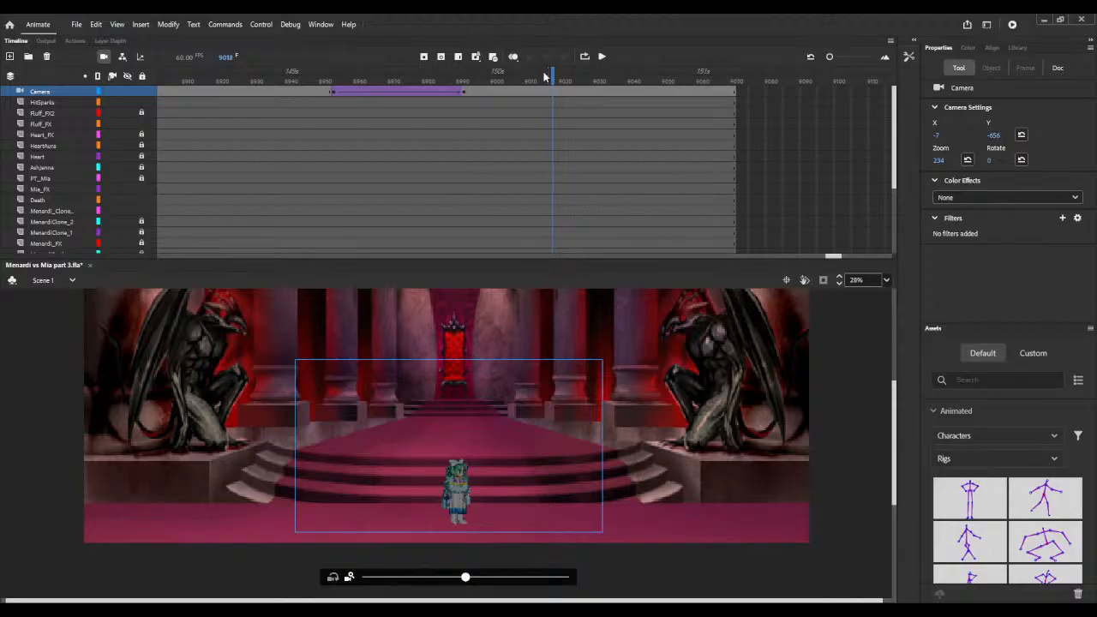
key(F5)
key(F5)
key(F5)
key(F5)
key(F5)
key(F5)
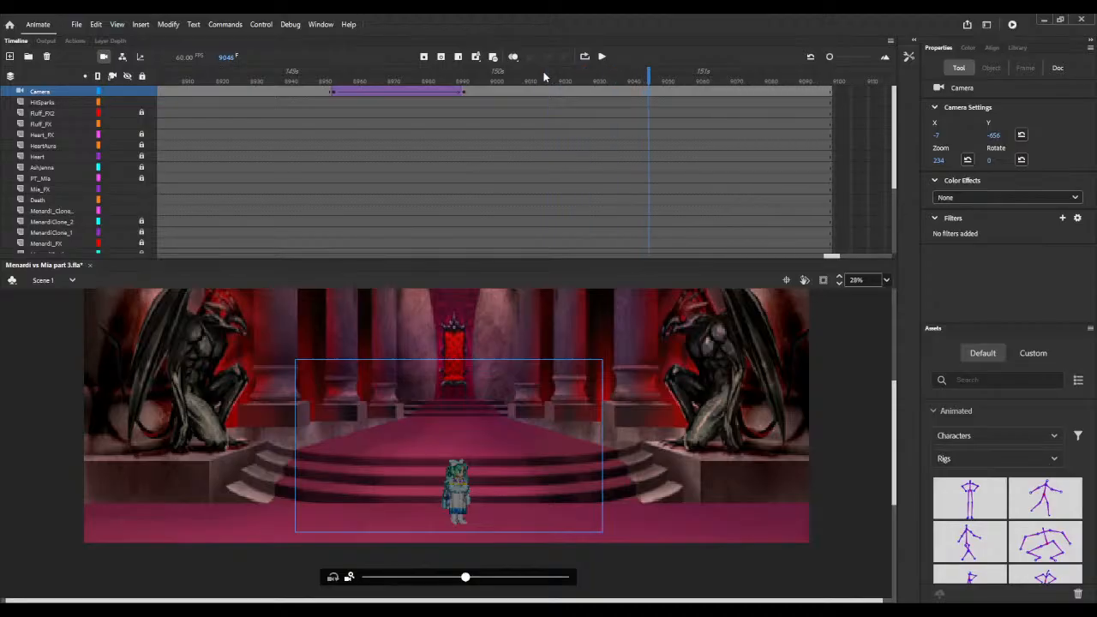
key(F5)
key(F5)
key(F5)
key(F5)
key(F5)
key(F5)
key(F5)
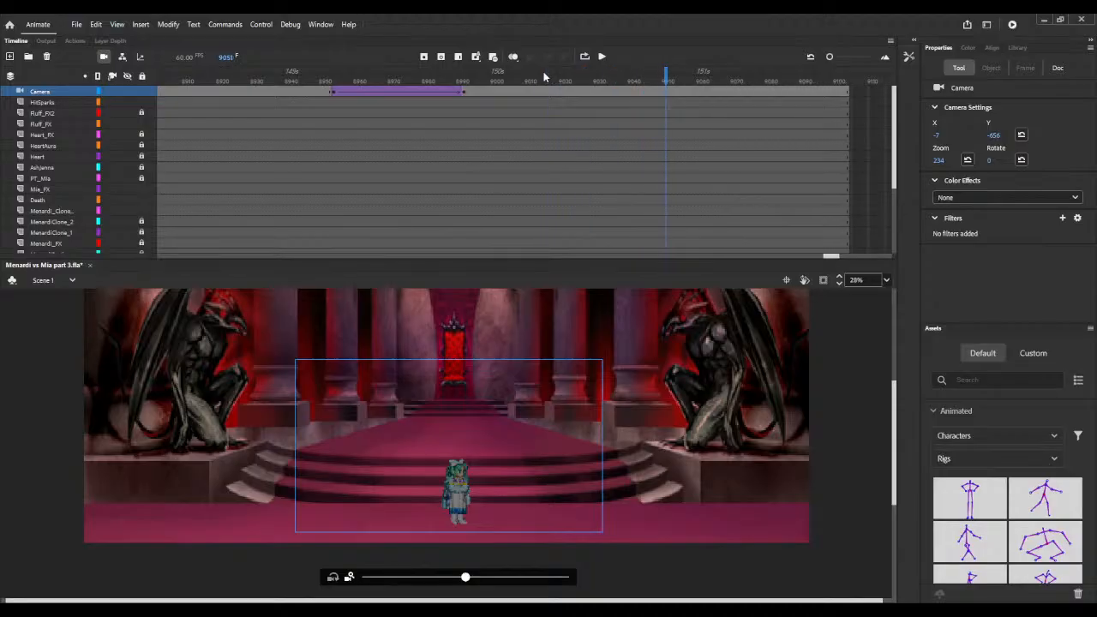
key(F5)
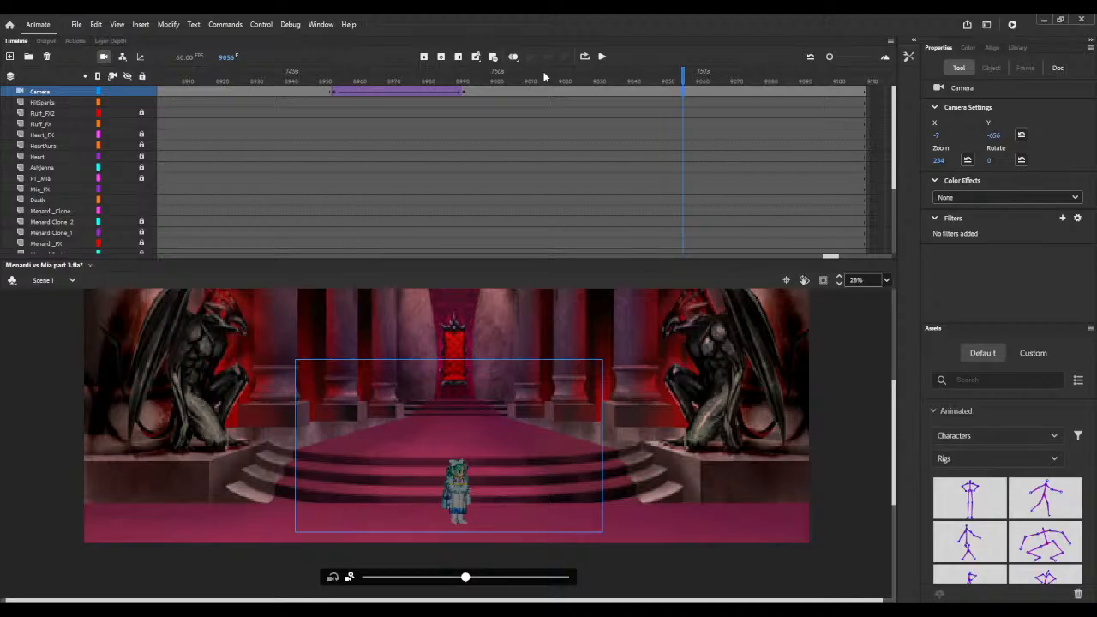
key(ctrl+s)
Step: Lengthen the hold on Mia by inserting more frames across all layers, from frame 9069 to 9088
drag(339, 77, 731, 79)
scroll(731, 80, down, 3)
scroll(734, 99, up, 4)
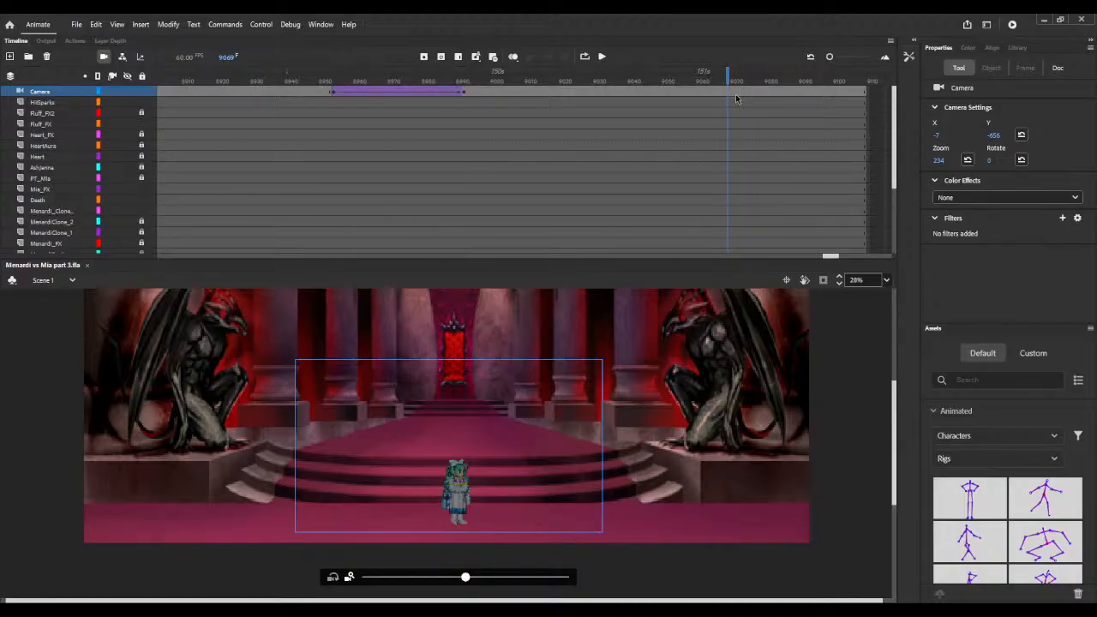
key(F5)
key(F5)
key(F5)
key(F5)
key(F5)
key(F5)
key(F5)
key(F5)
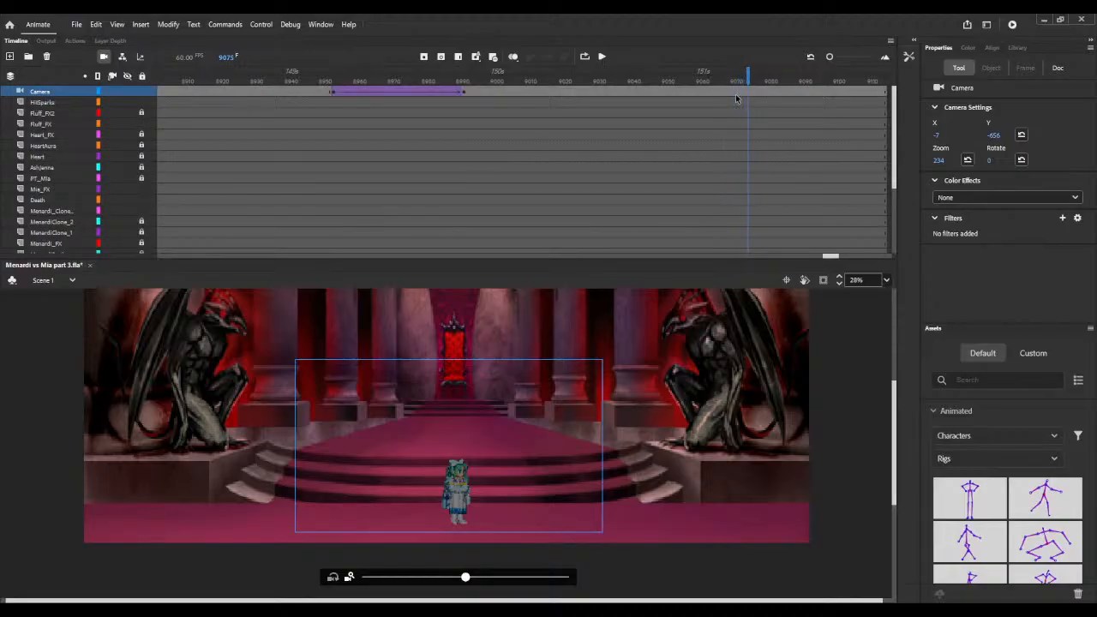
key(F5)
key(F5)
key(F5)
key(F5)
key(F5)
key(F5)
key(F5)
key(F5)
key(F5)
key(F5)
key(F5)
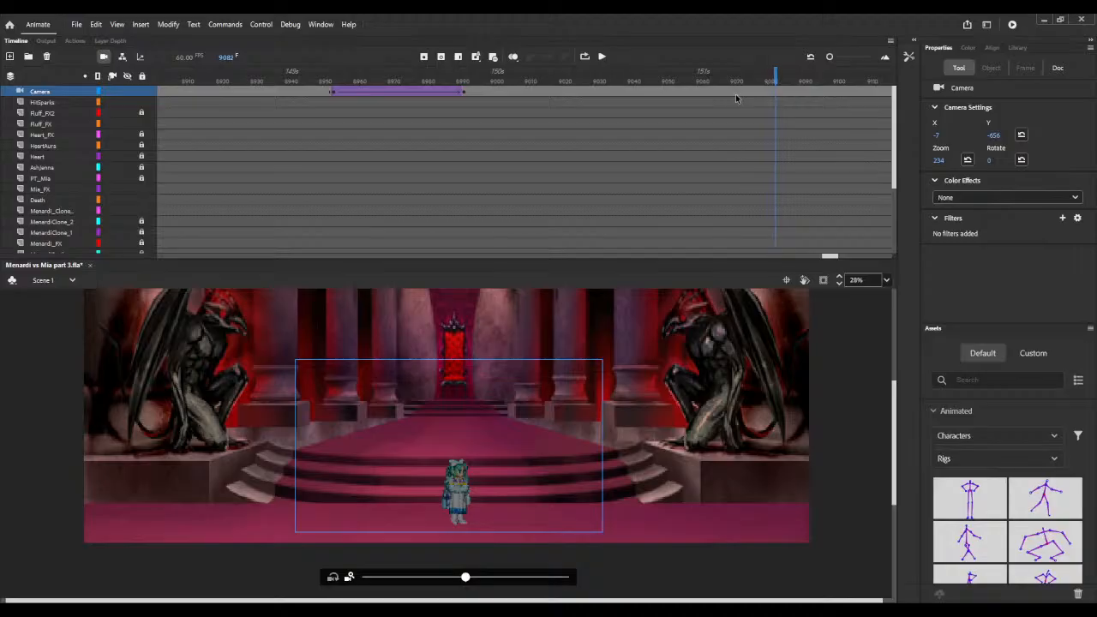
key(F5)
key(F5)
key(F5)
Step: Scrub through the extended throne-room hold and review its layers to judge where the shot should end
drag(323, 75, 495, 74)
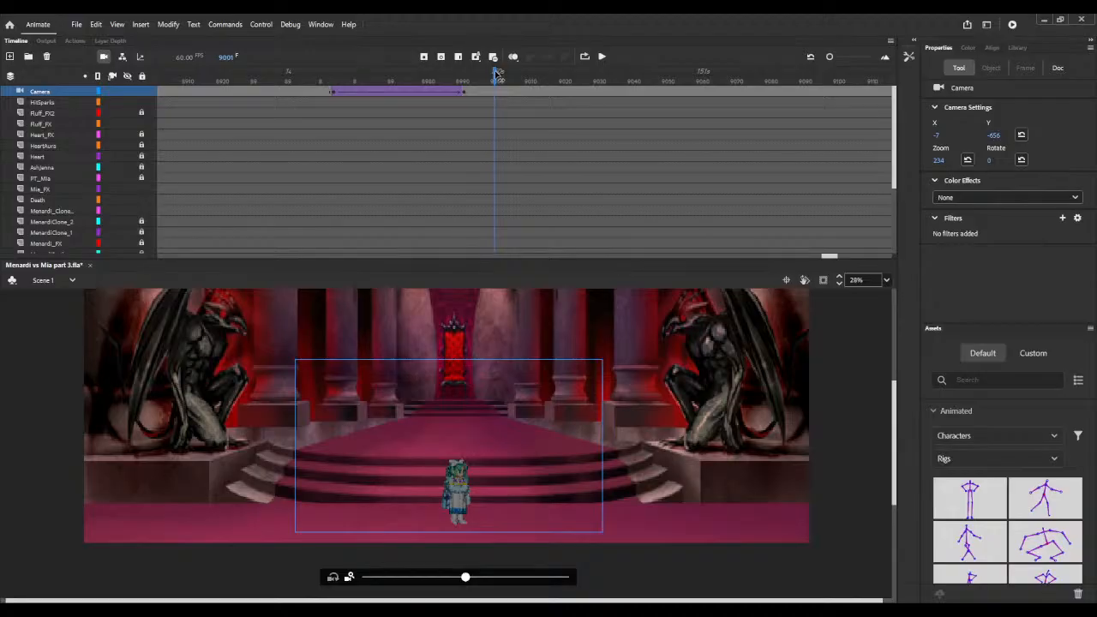
drag(497, 73, 792, 74)
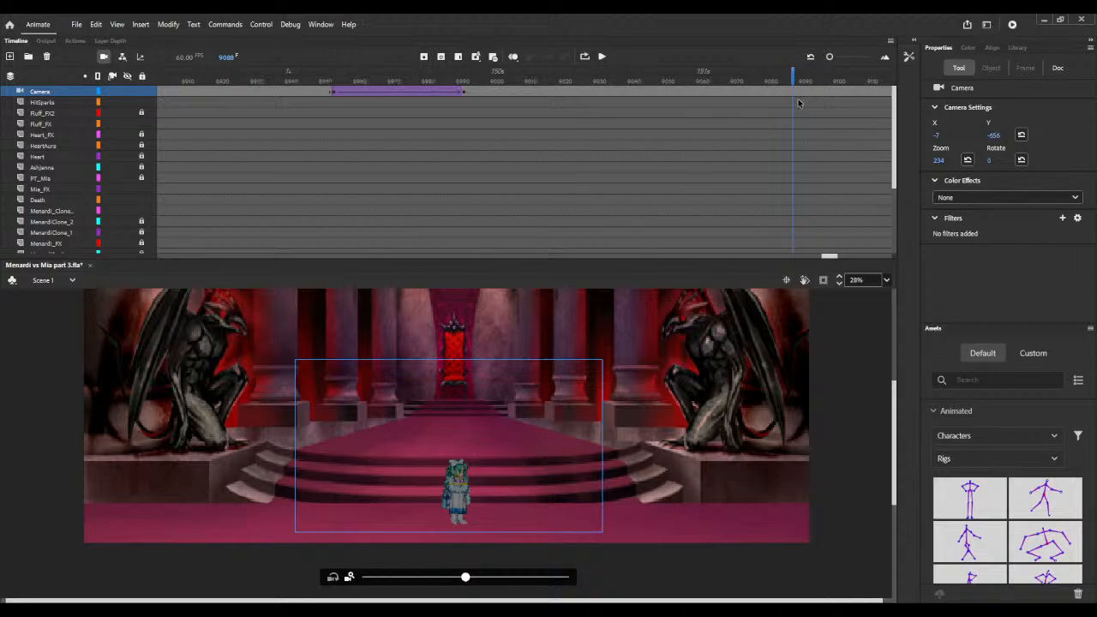
scroll(798, 109, down, 3)
scroll(797, 111, down, 1)
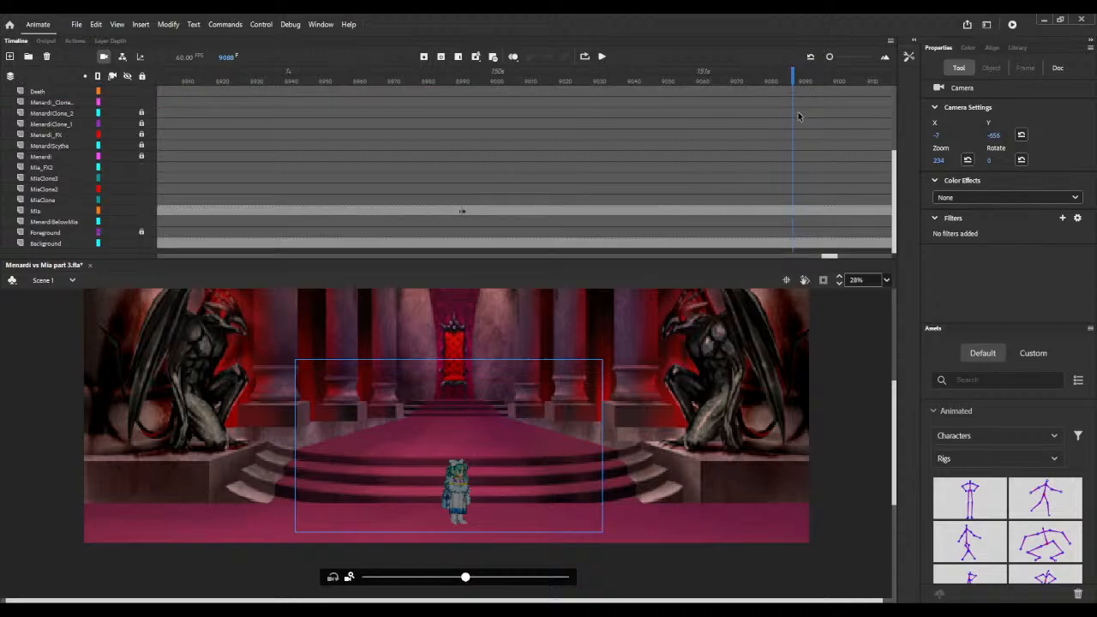
scroll(798, 116, up, 5)
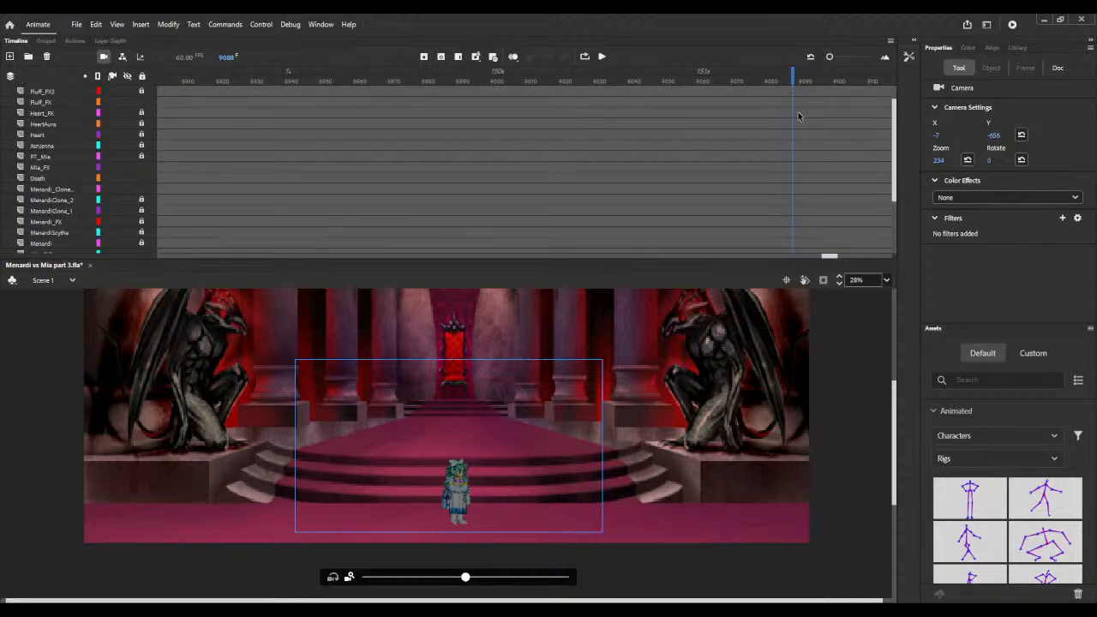
scroll(797, 116, down, 5)
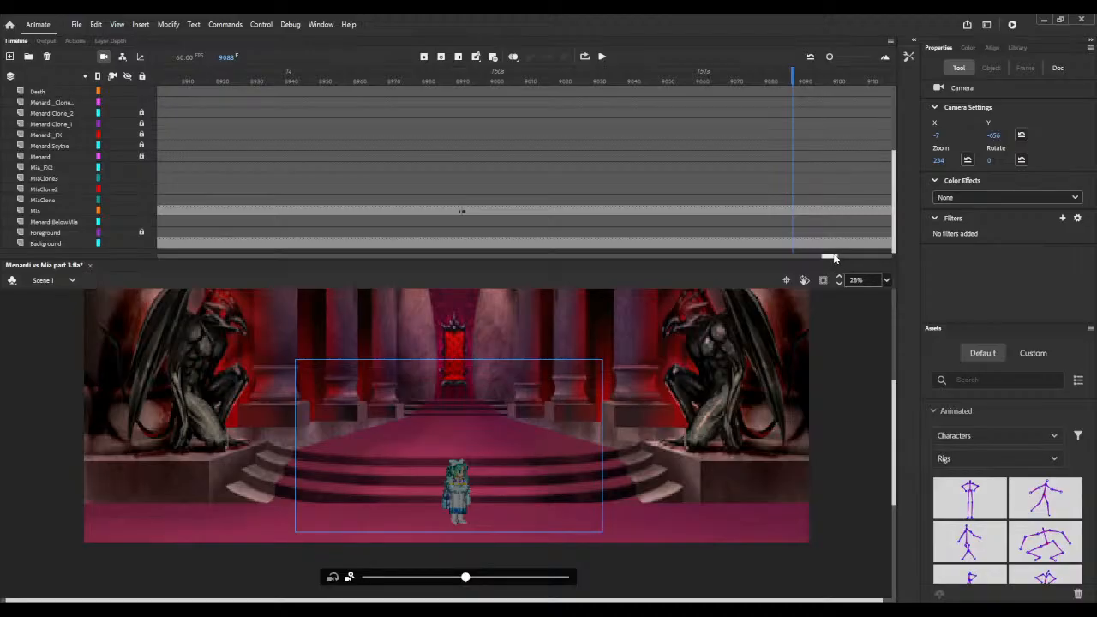
drag(834, 258, 839, 258)
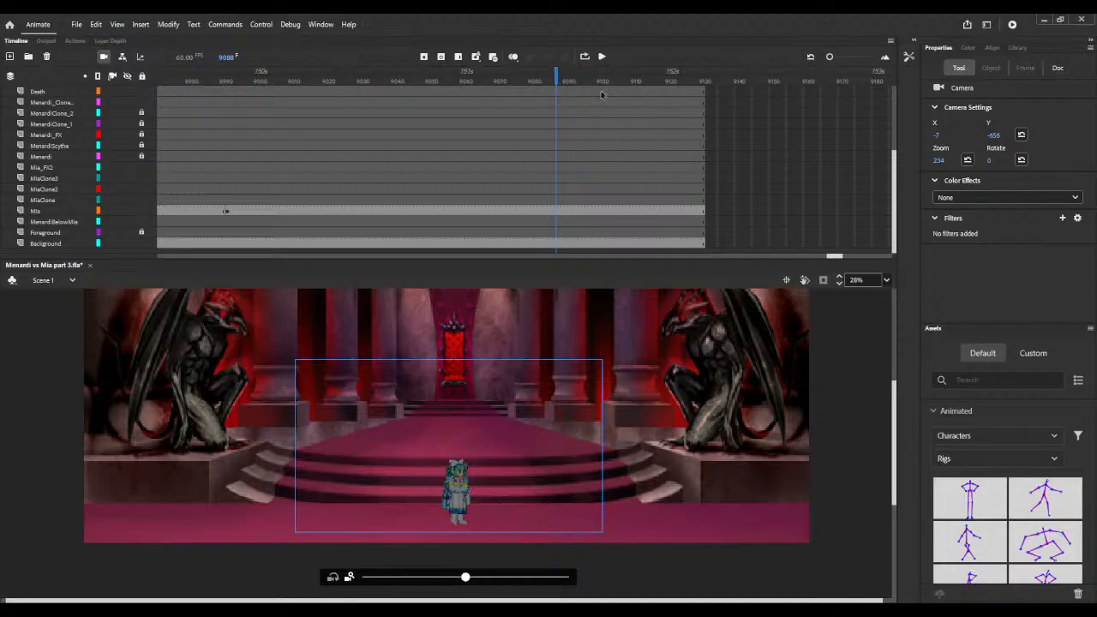
drag(436, 72, 653, 77)
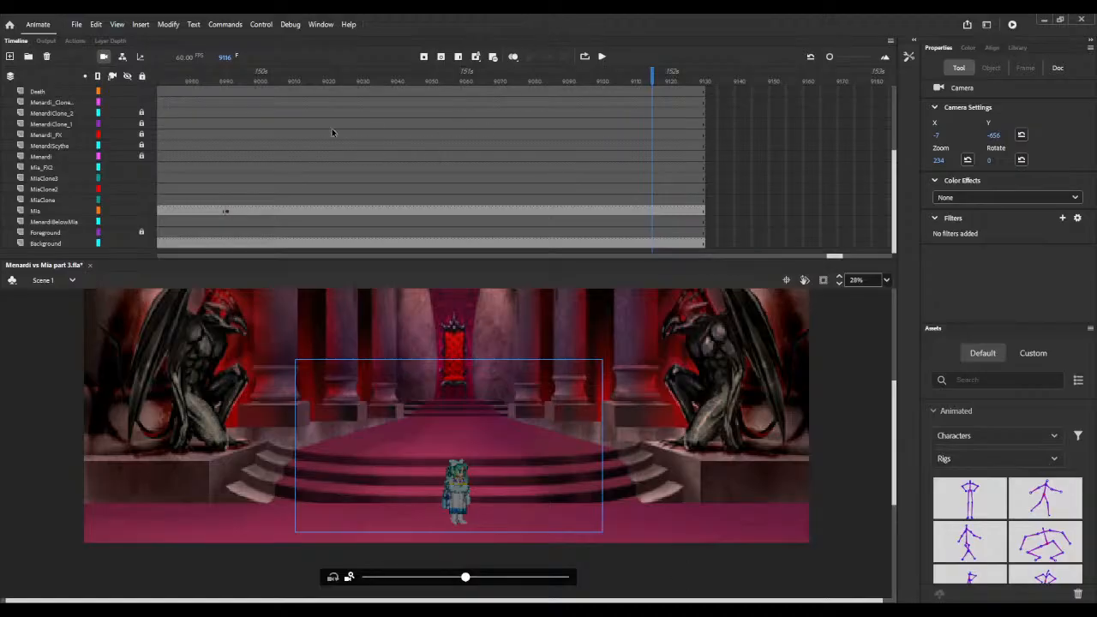
Step: End the throne-room shot by clearing the Background and Mia layers from frame 9114 onward
click(638, 246)
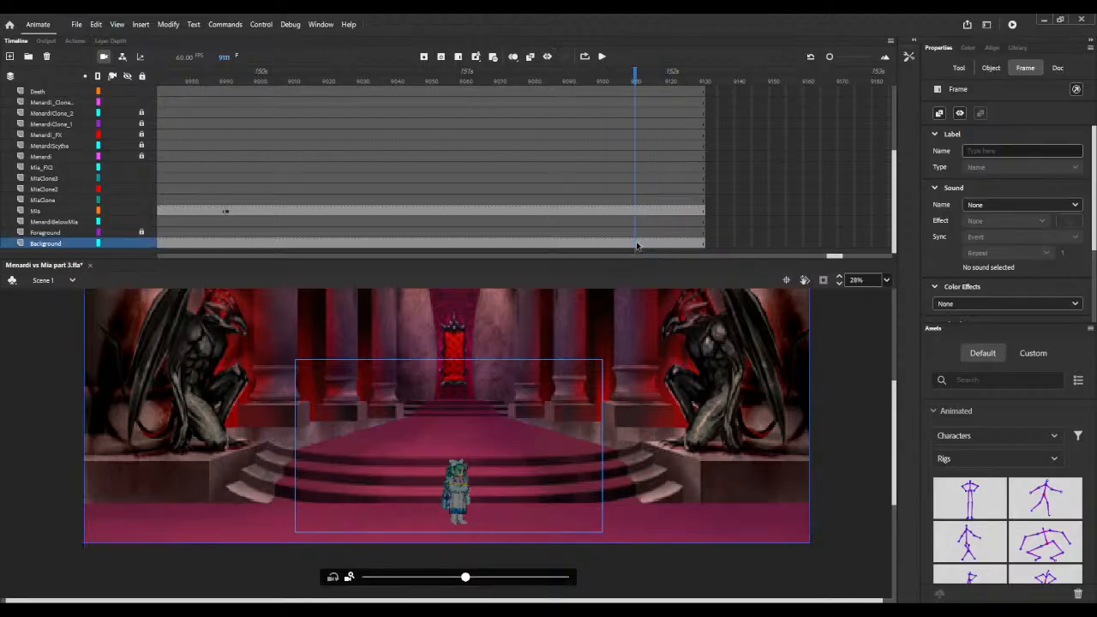
click(644, 246)
key(F7)
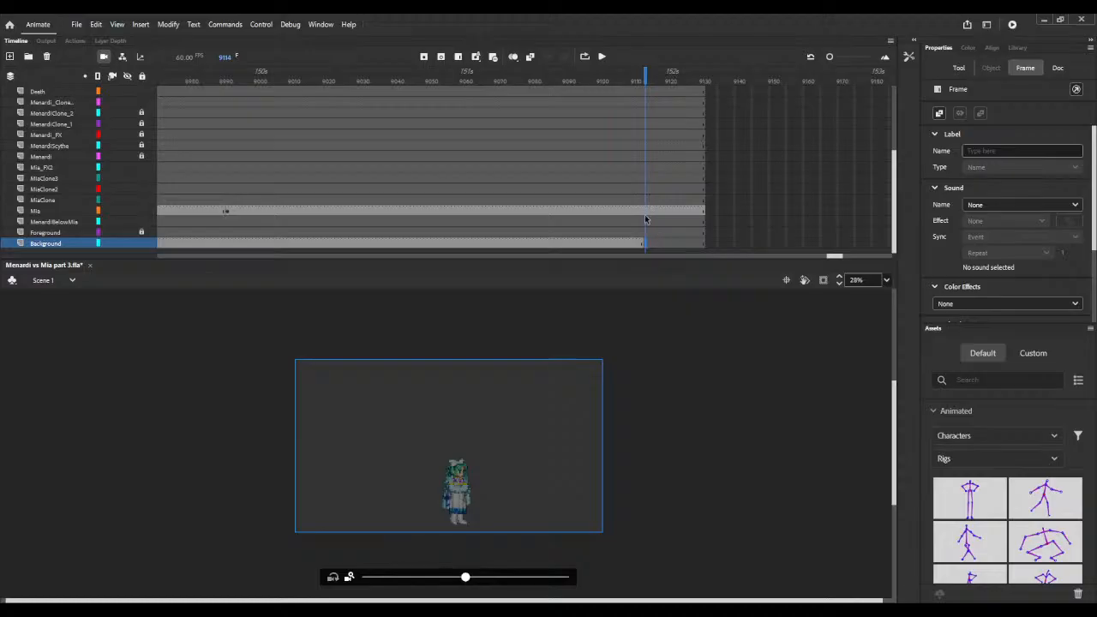
scroll(645, 219, up, 3)
scroll(646, 219, down, 3)
click(645, 212)
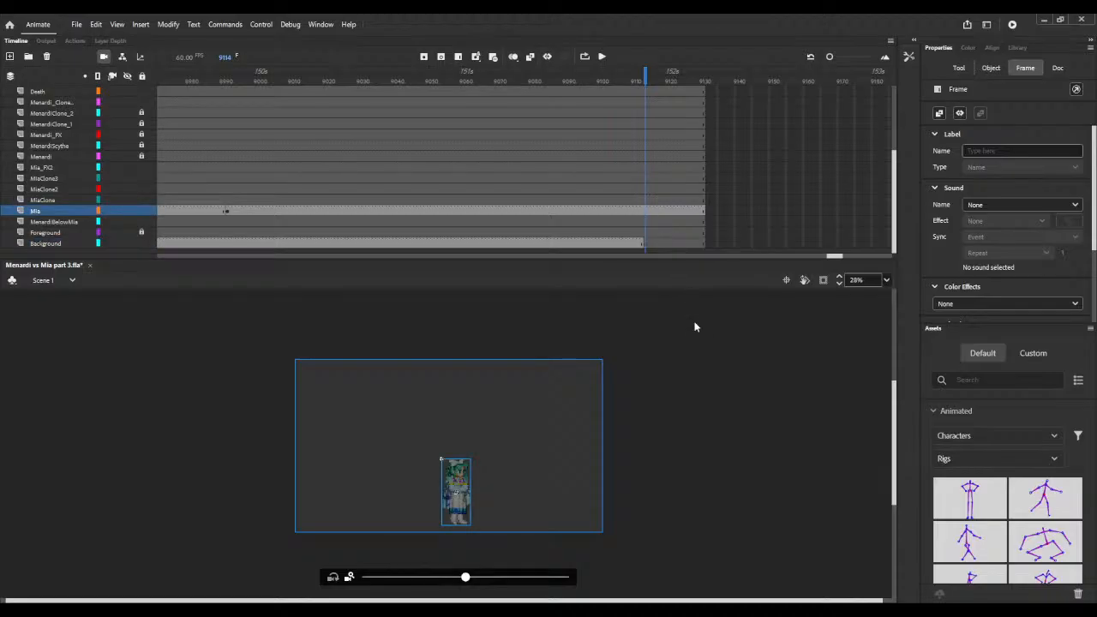
key(shift+F5)
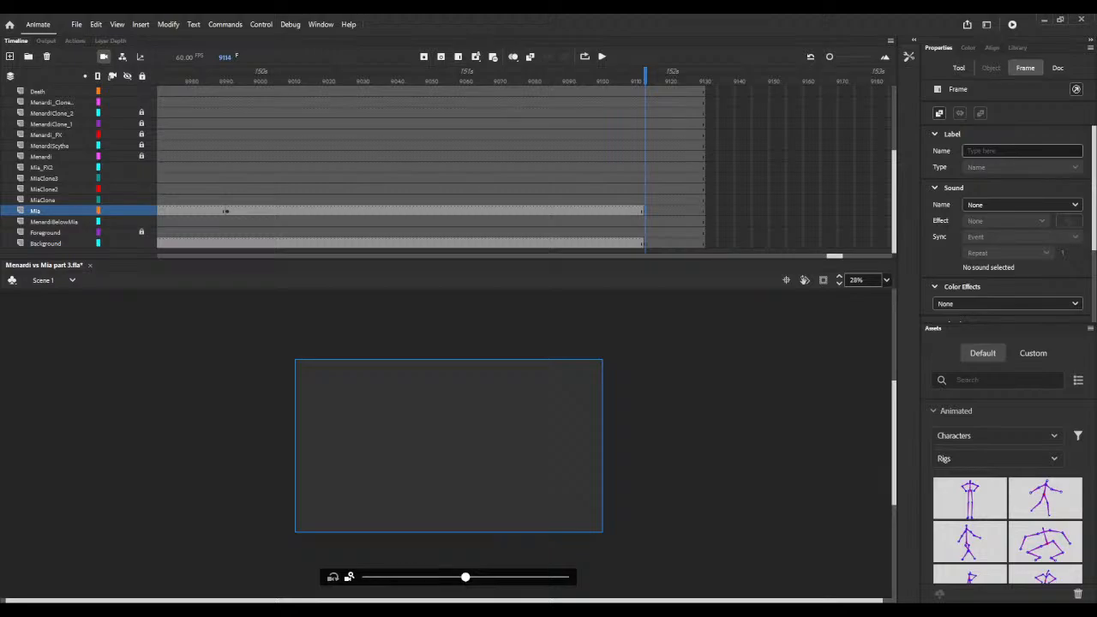
Step: Find Carpet.png in the library and place it on the Background layer at frame 9114 so it covers the whole camera frame
click(1018, 47)
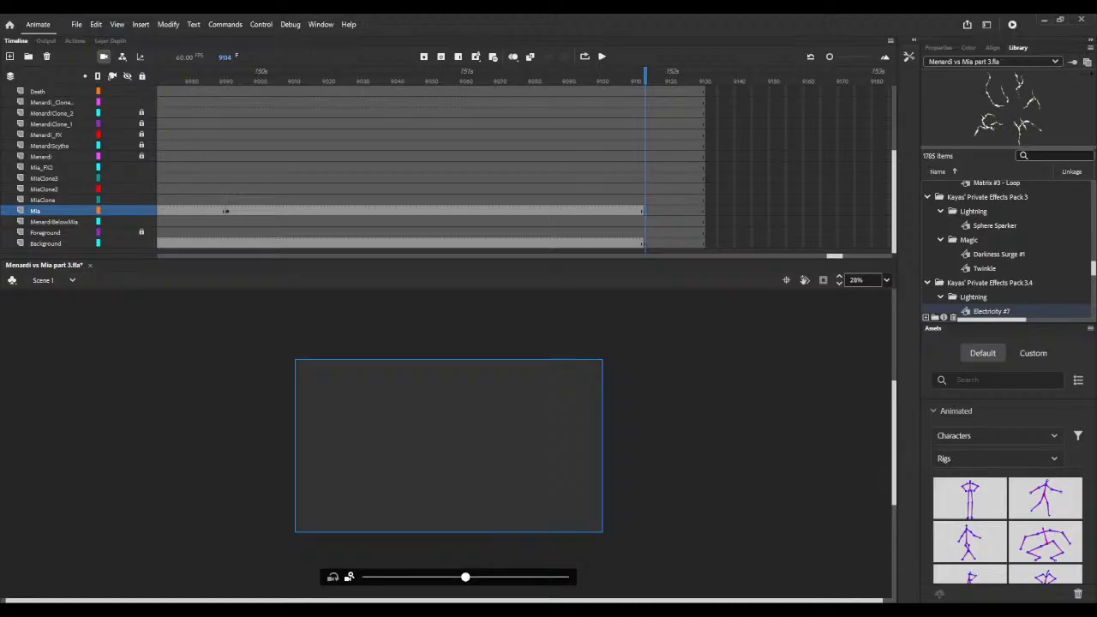
scroll(992, 282, down, 10)
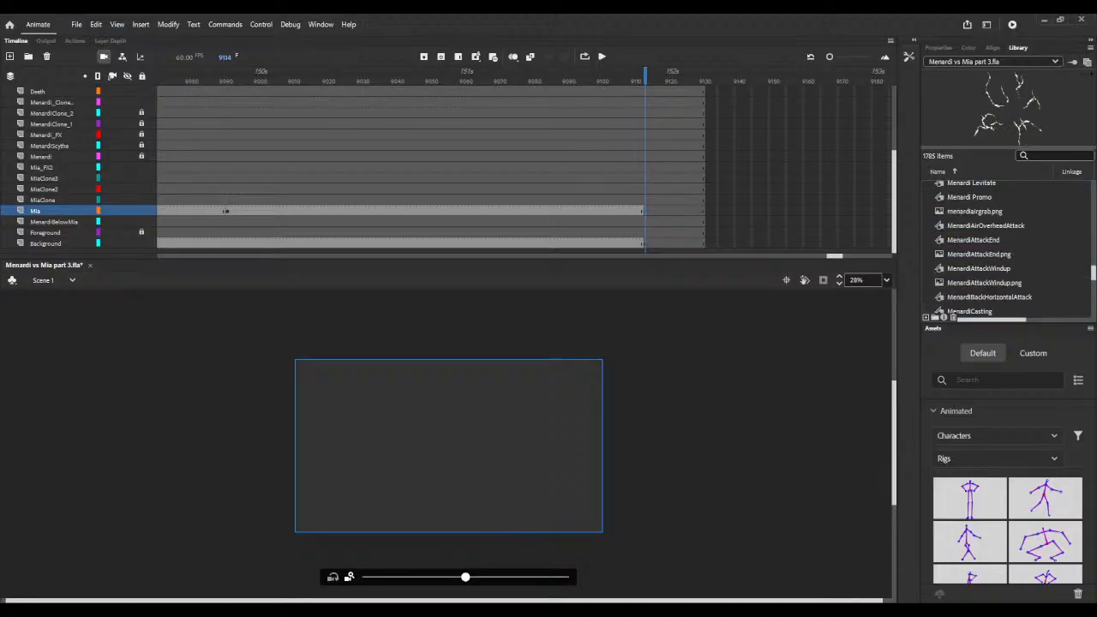
click(1036, 154)
text(car)
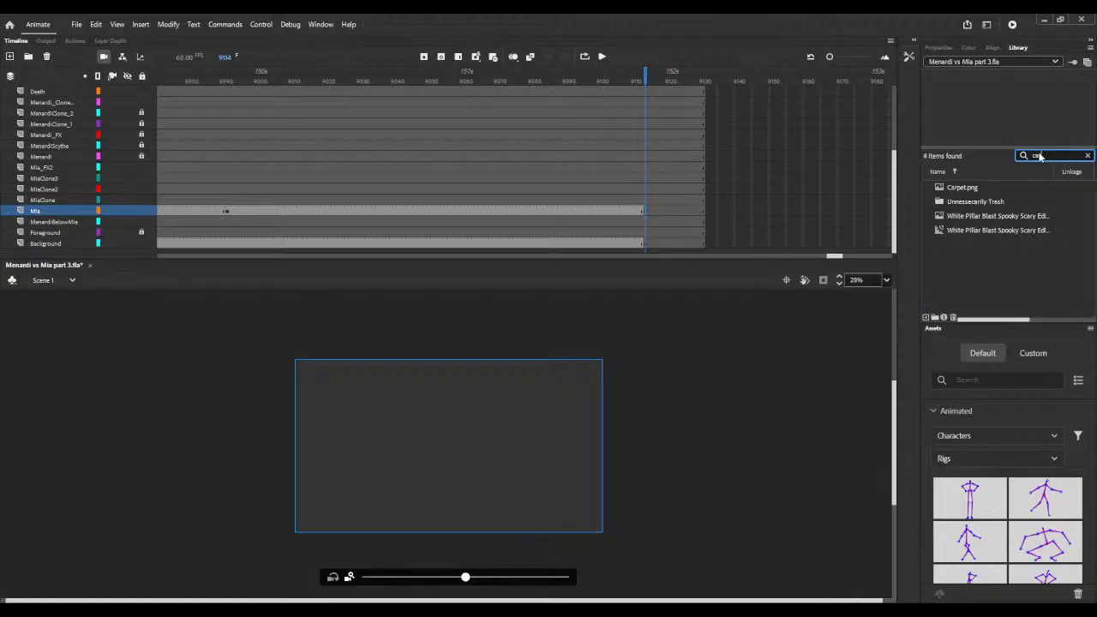
click(958, 189)
drag(959, 189, 994, 193)
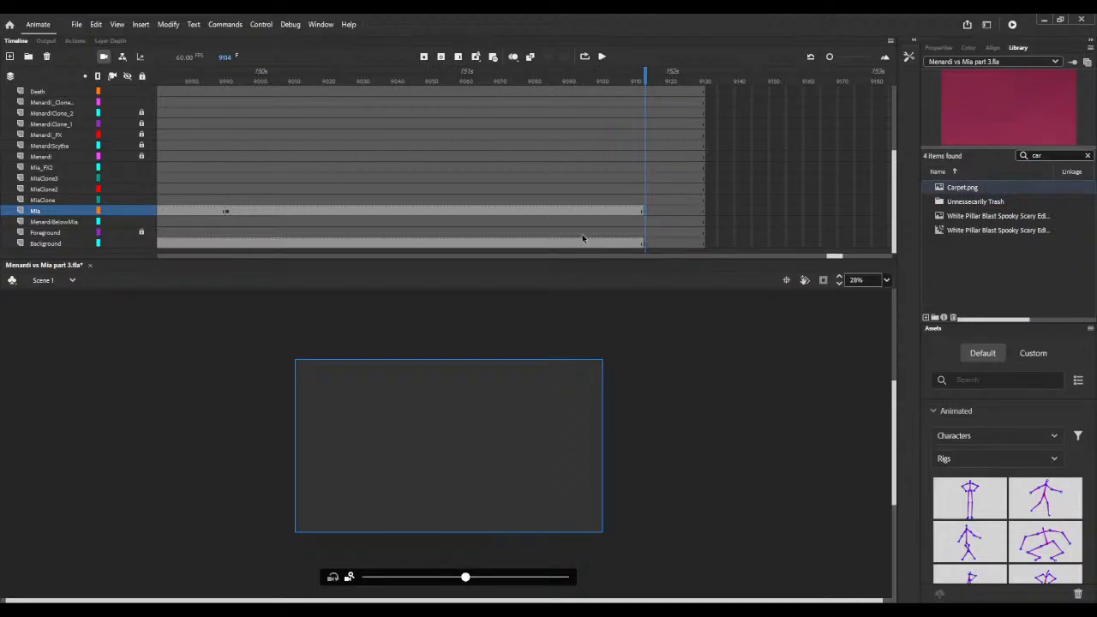
click(646, 246)
drag(986, 185, 384, 444)
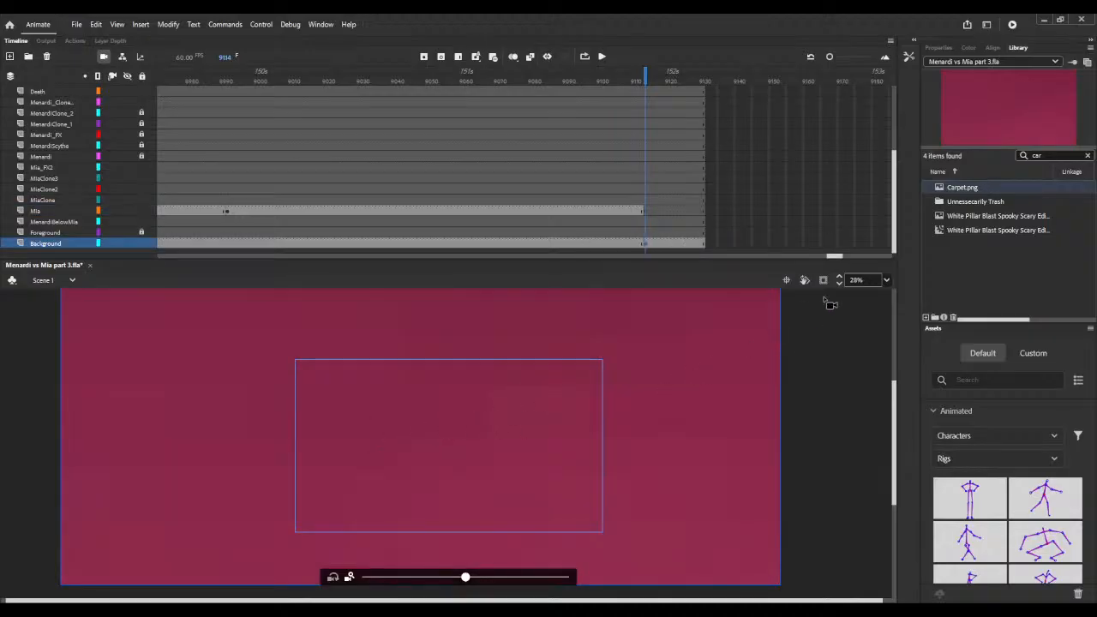
click(853, 280)
text(15)
key(Return)
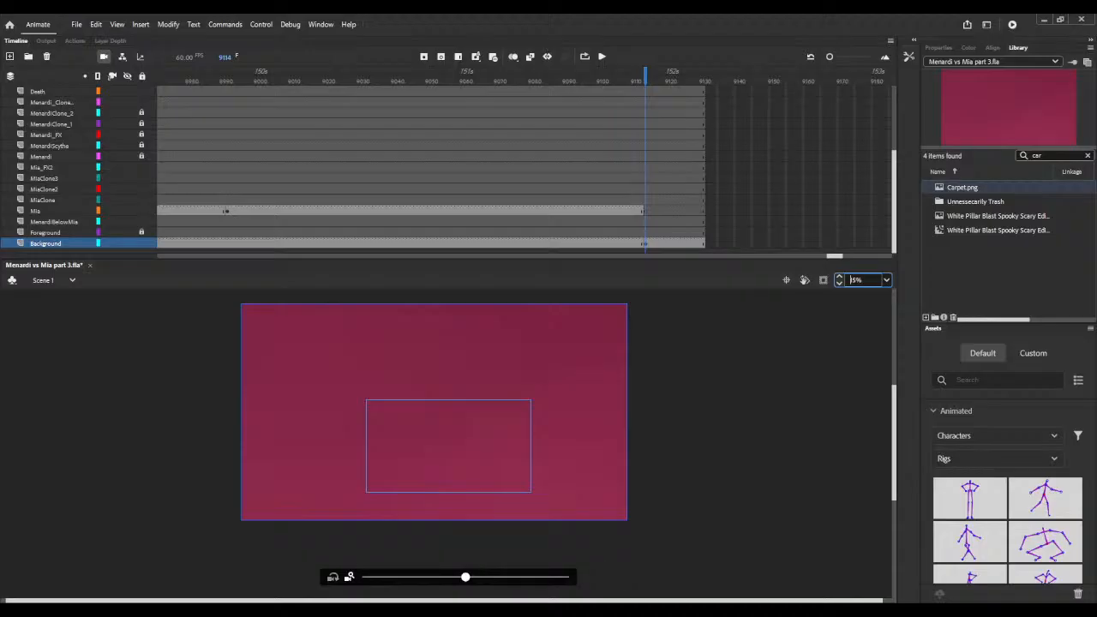
click(603, 576)
Step: Search the library for "arm" and place Miaarm.png on the MiaClone layer at frame 9114
click(1088, 156)
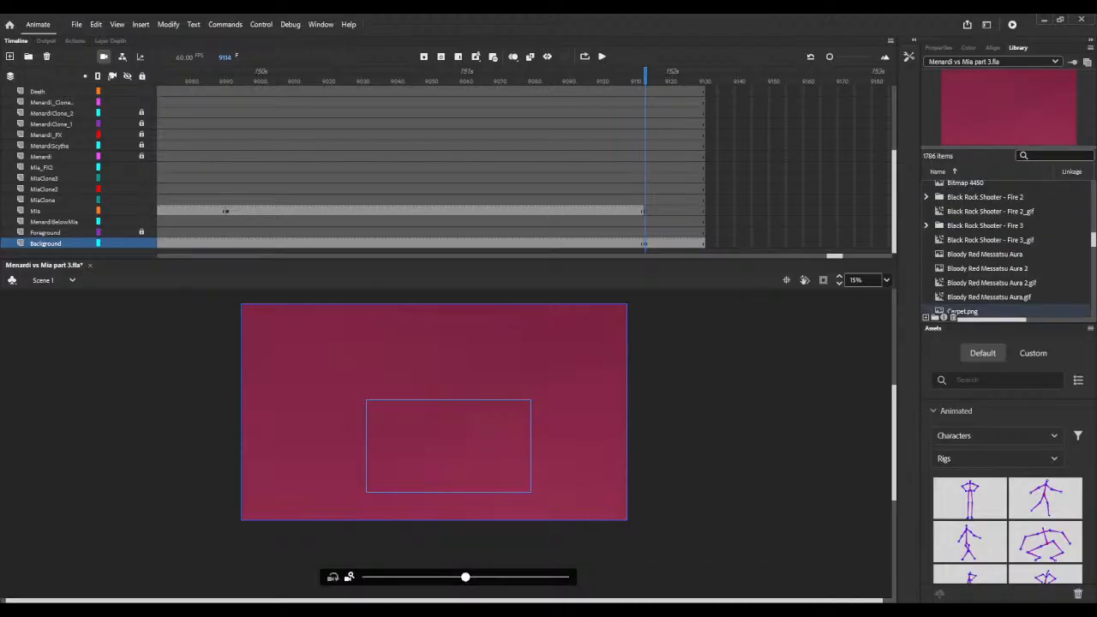
click(1036, 154)
text(arm)
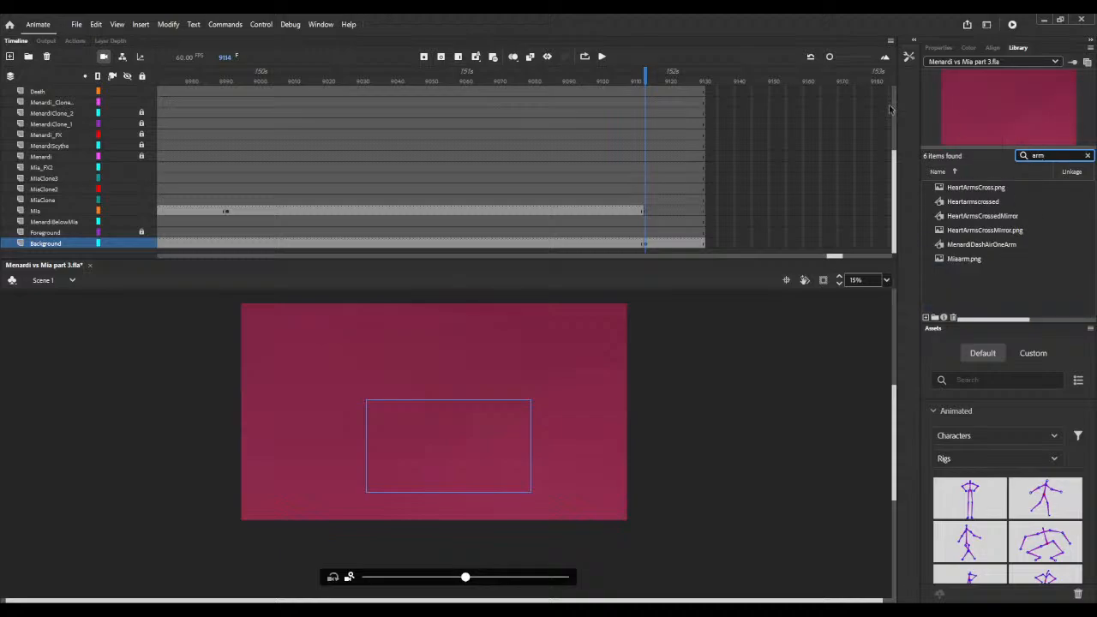
click(643, 198)
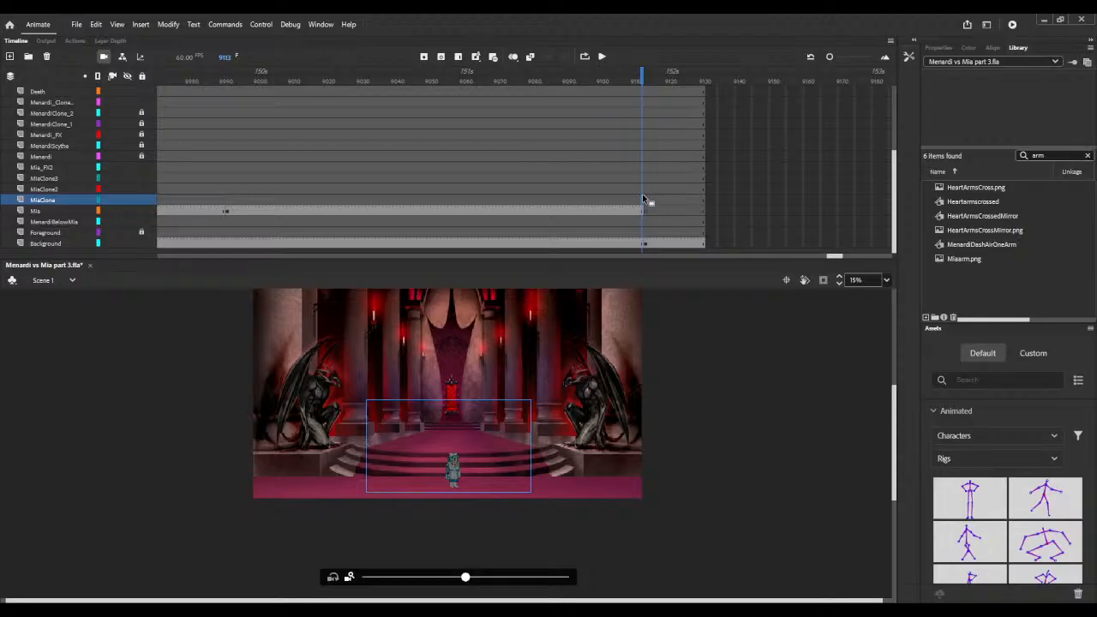
click(646, 204)
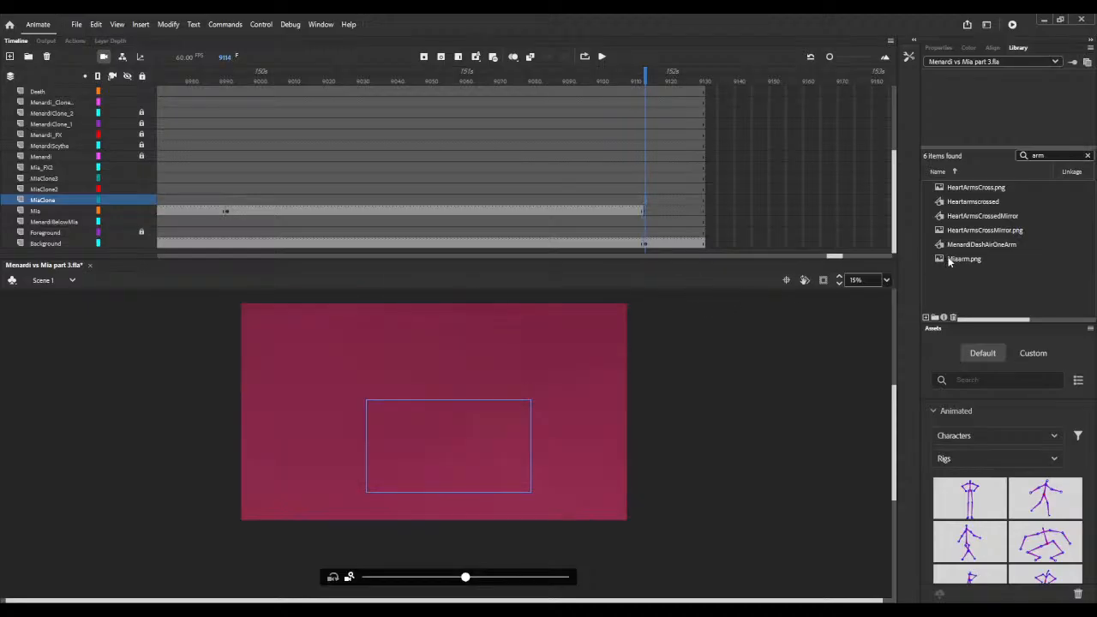
drag(961, 258, 452, 553)
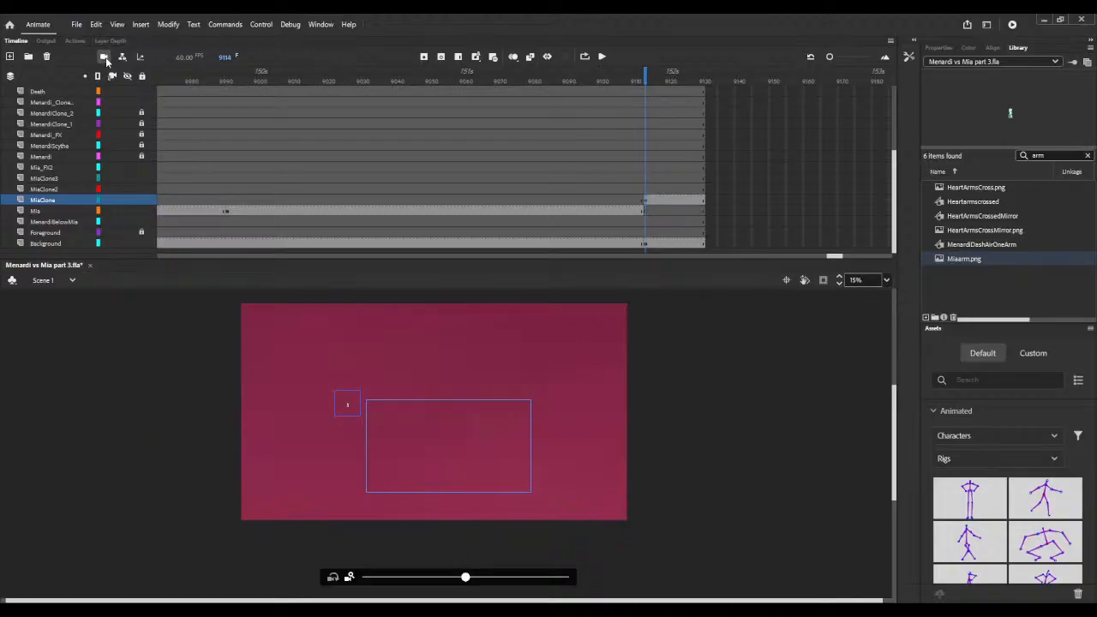
Step: Convert the placed Mia arm image on the MiaClone layer into a symbol named Miaarm
click(845, 280)
text(20)
key(Return)
scroll(840, 280, up, 6)
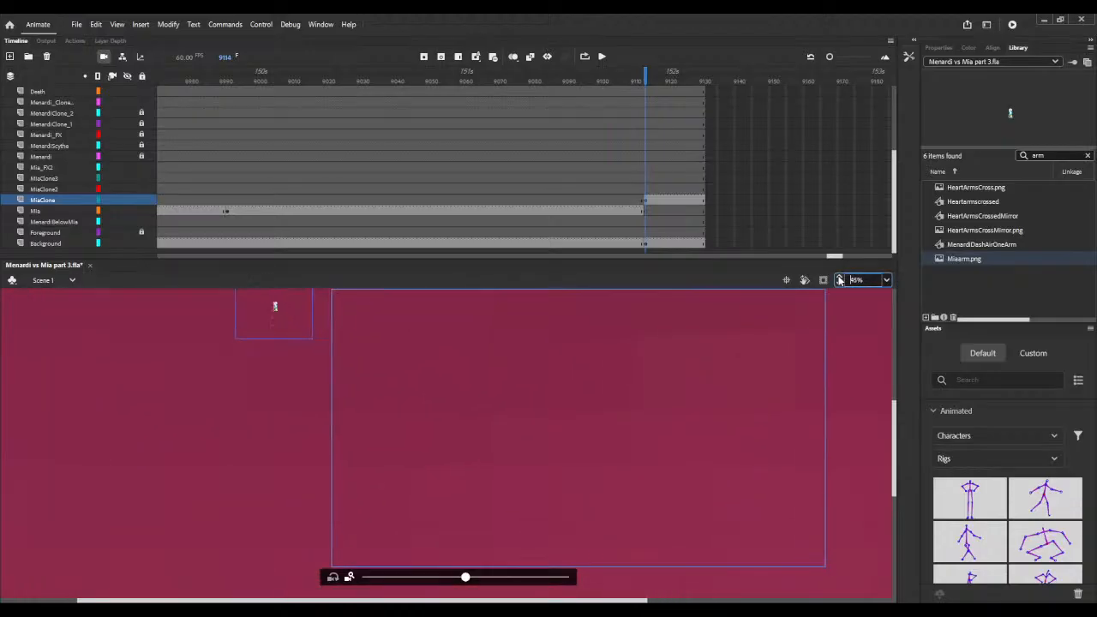
scroll(840, 281, up, 2)
scroll(154, 425, up, 3)
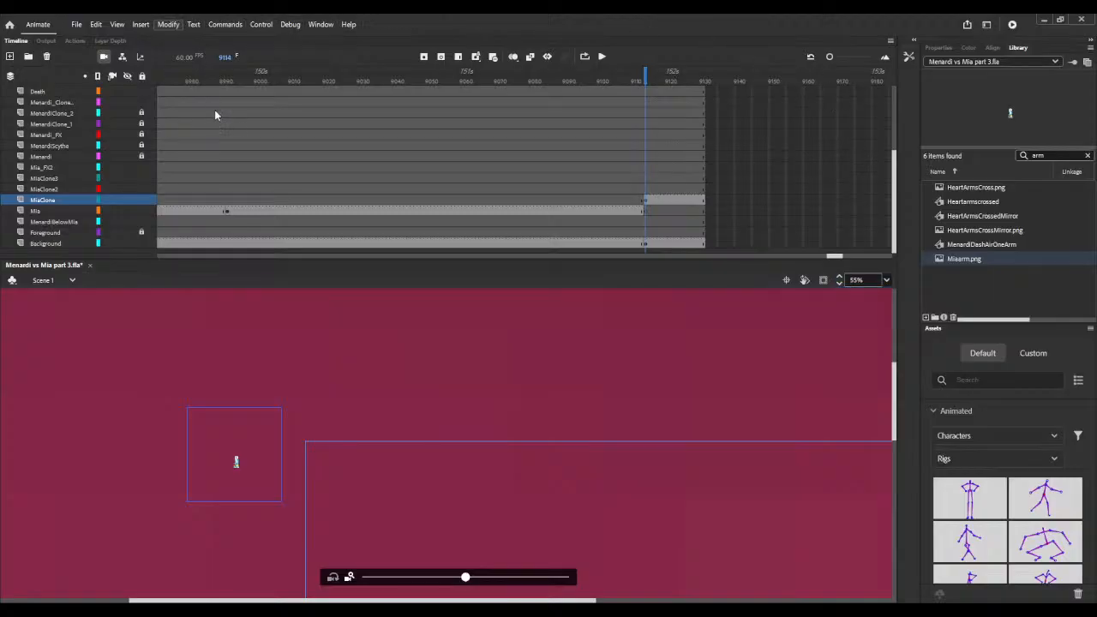
click(627, 287)
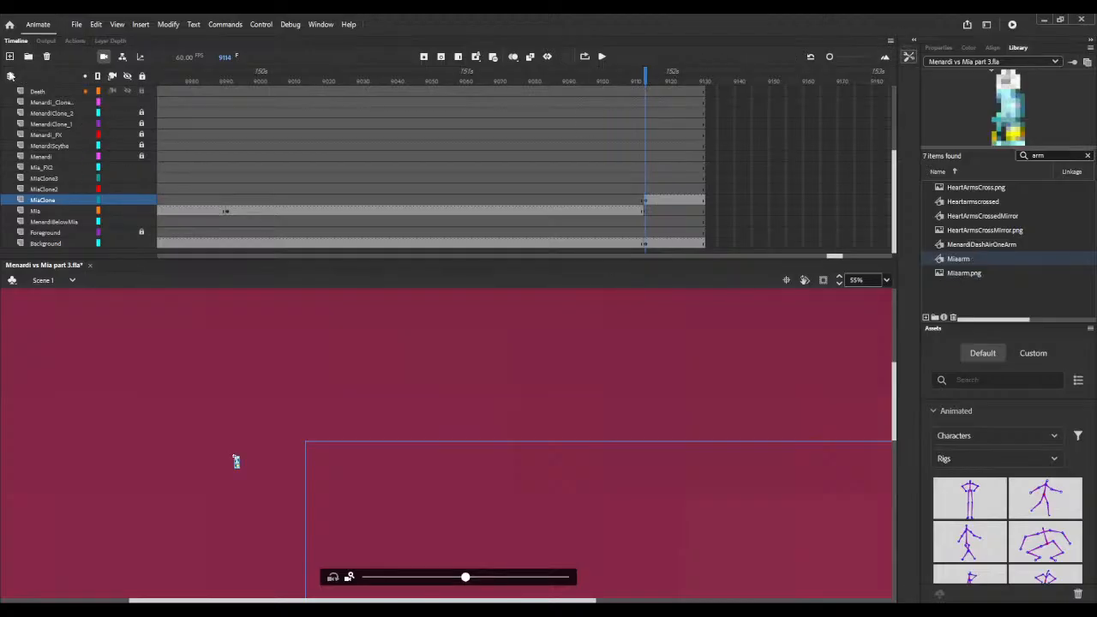
Step: Scale the Miaarm symbol up to many times its size with Free Transform, keeping it beside the camera frame
drag(236, 463, 268, 504)
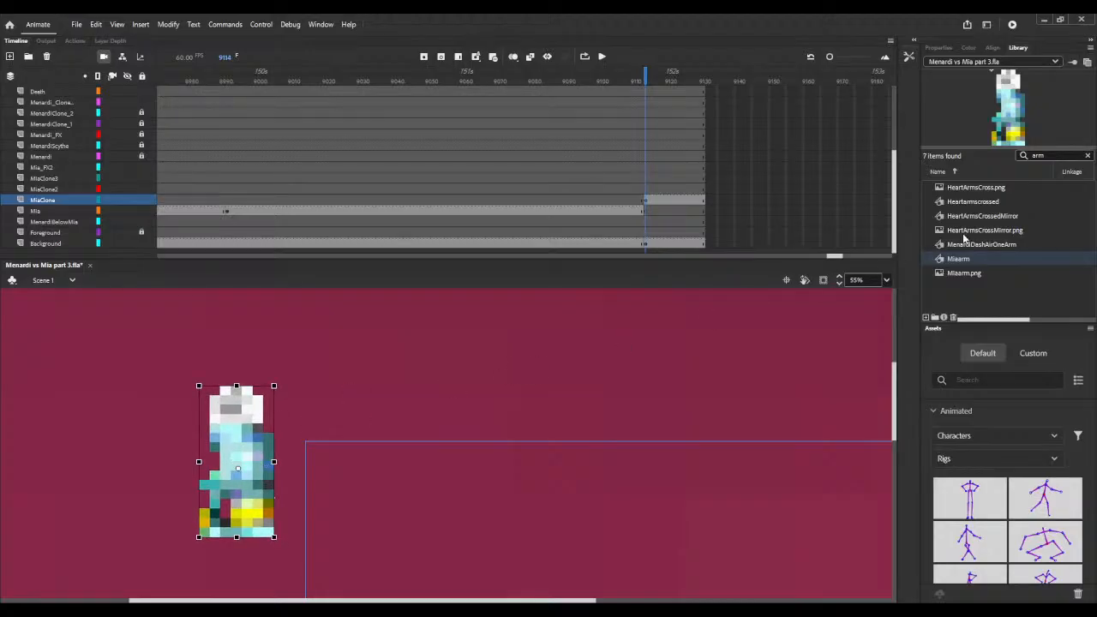
click(840, 286)
scroll(840, 286, down, 8)
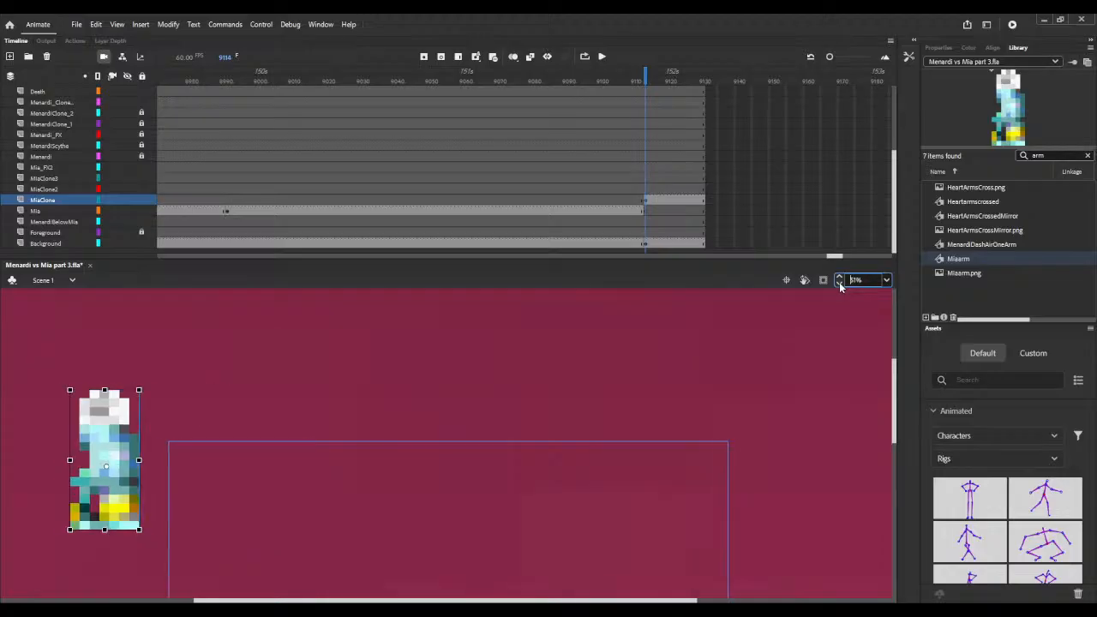
Step: Move the Miaarm symbol just below the camera frame and enlarge it to about one and a half times its size
scroll(840, 287, down, 3)
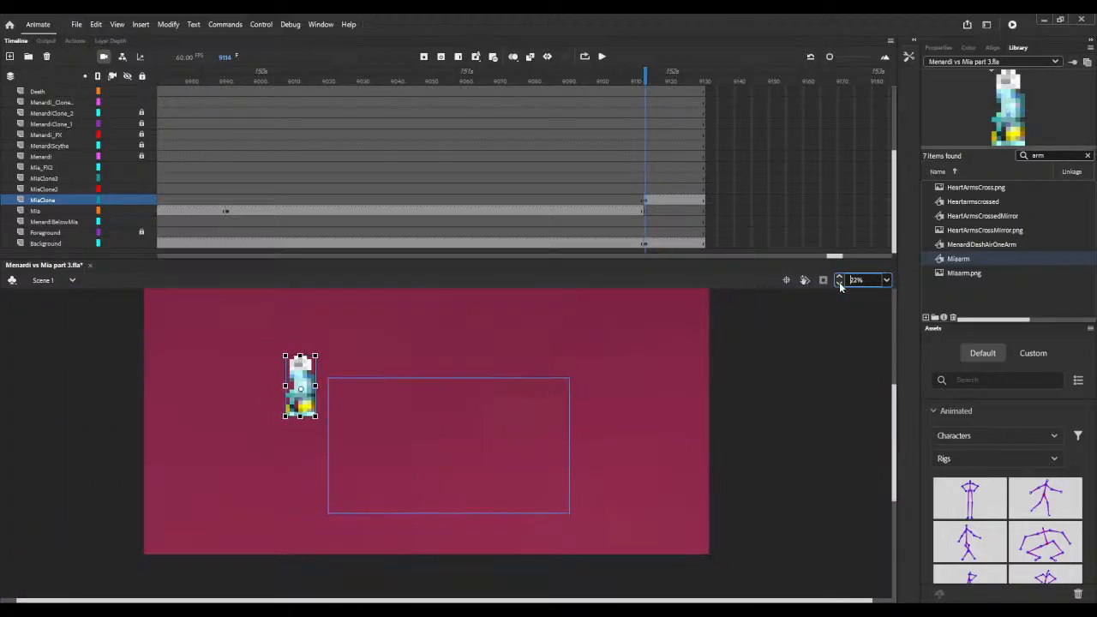
drag(306, 374, 460, 542)
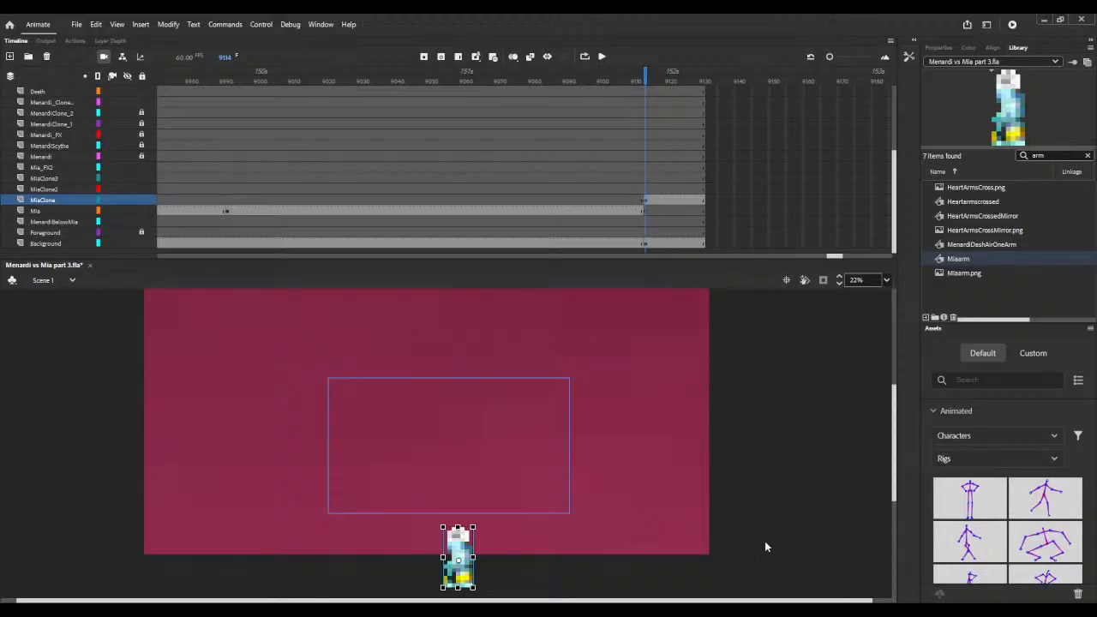
click(674, 74)
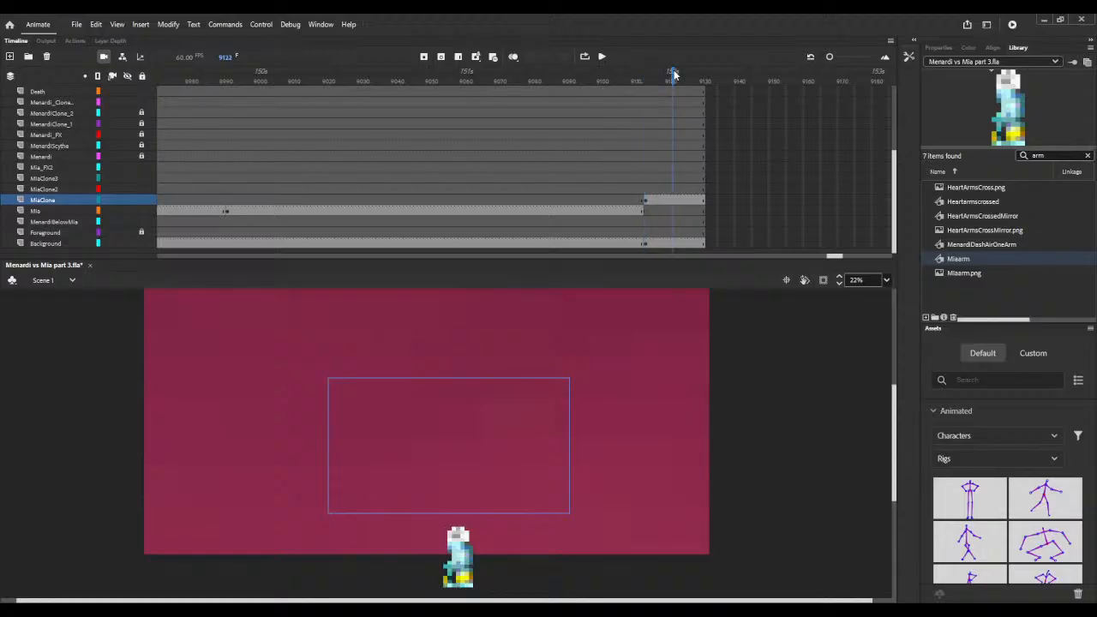
click(468, 575)
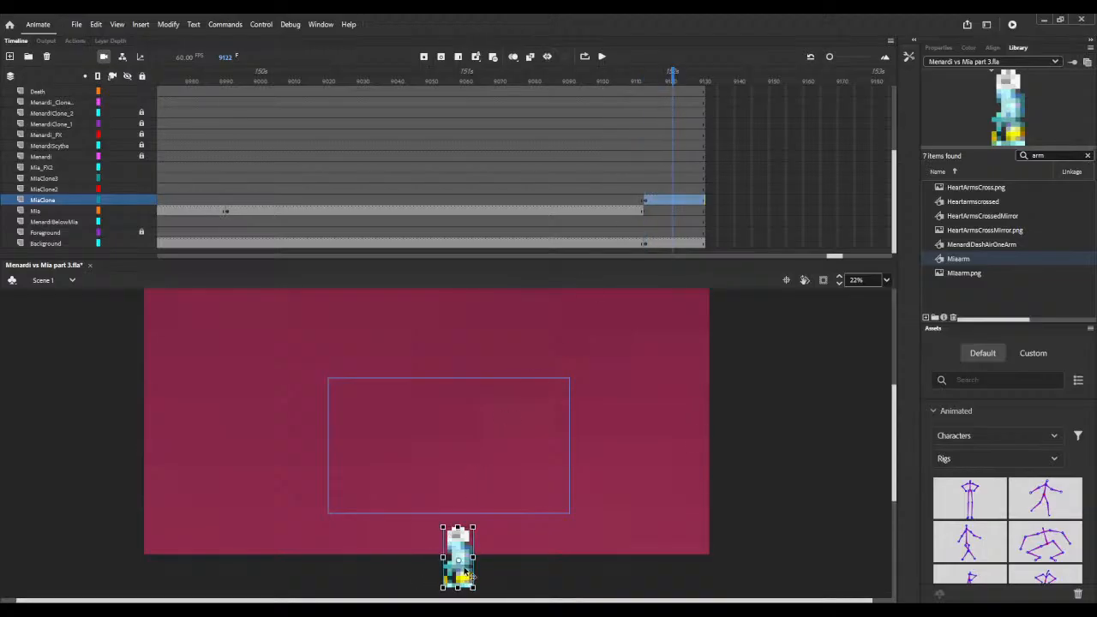
drag(838, 281, 843, 281)
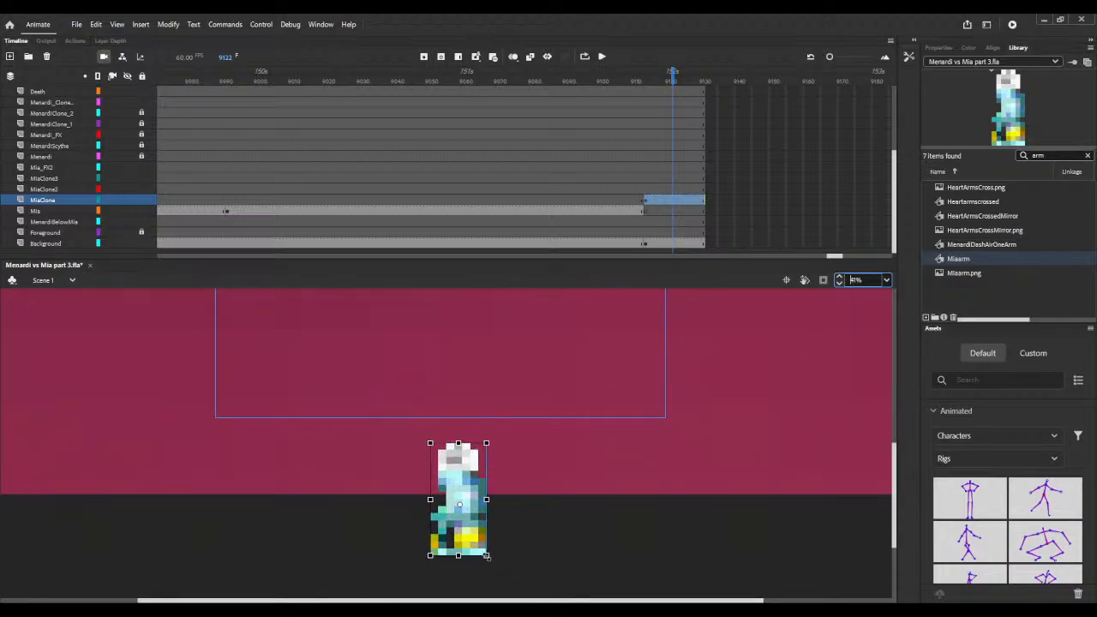
drag(486, 556, 500, 580)
drag(485, 465, 485, 503)
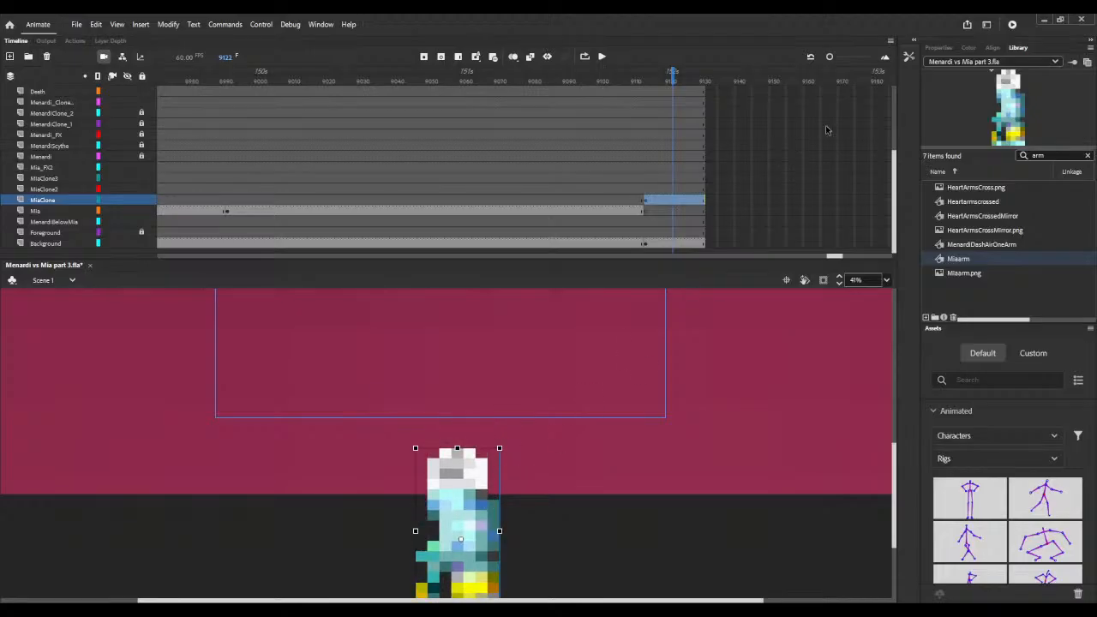
click(840, 286)
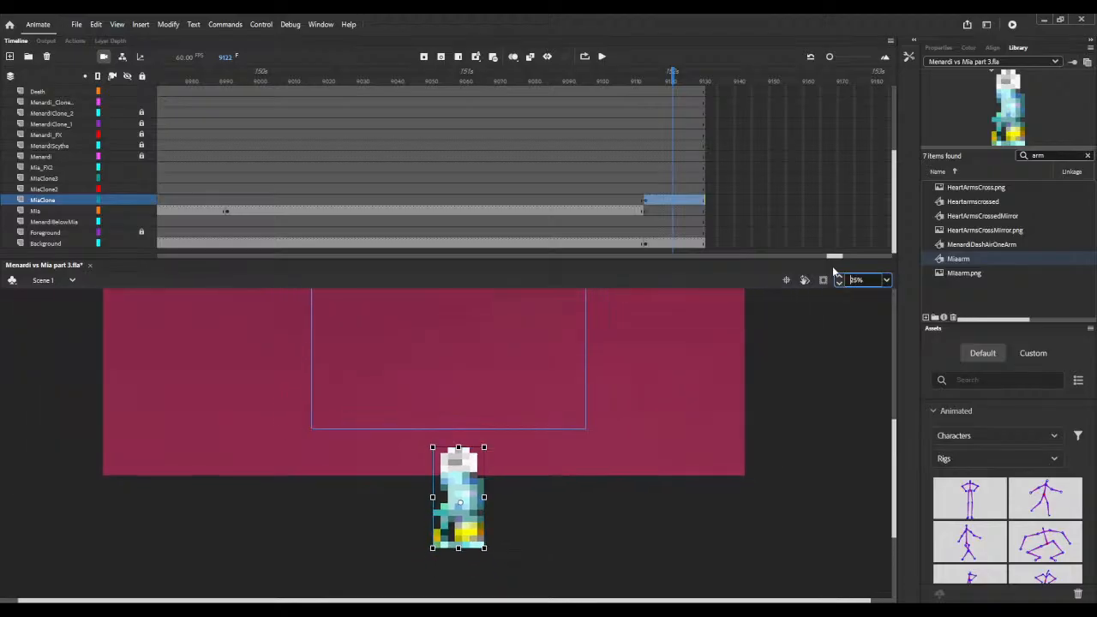
Step: Extend all layers with inserted frames from frame 9132 to about frame 9280
click(704, 79)
key(F5)
key(F5)
key(F5)
key(F5)
key(F5)
key(F5)
key(F5)
key(F5)
key(F5)
key(F5)
key(F5)
key(F5)
key(F5)
key(F5)
key(F5)
key(F5)
key(F5)
key(F5)
key(F5)
key(F5)
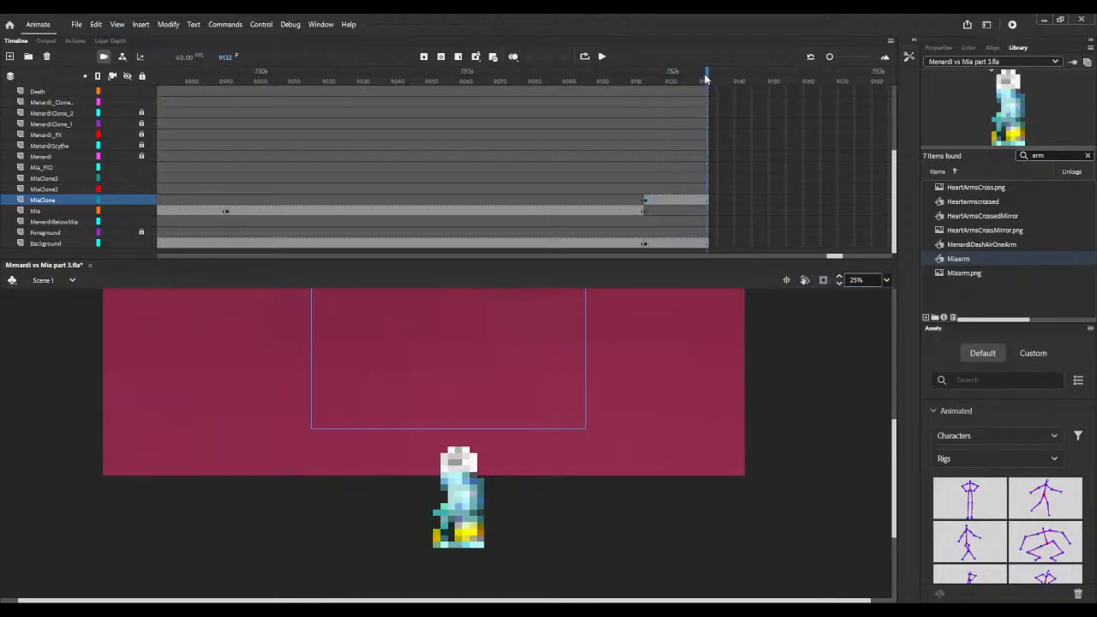
key(F5)
key(F5)
key(F5)
key(F5)
key(F5)
key(F5)
key(F5)
key(F5)
key(F5)
key(F5)
key(F5)
key(F5)
key(F5)
key(F5)
key(F5)
key(F5)
key(F5)
key(F5)
key(F5)
key(F5)
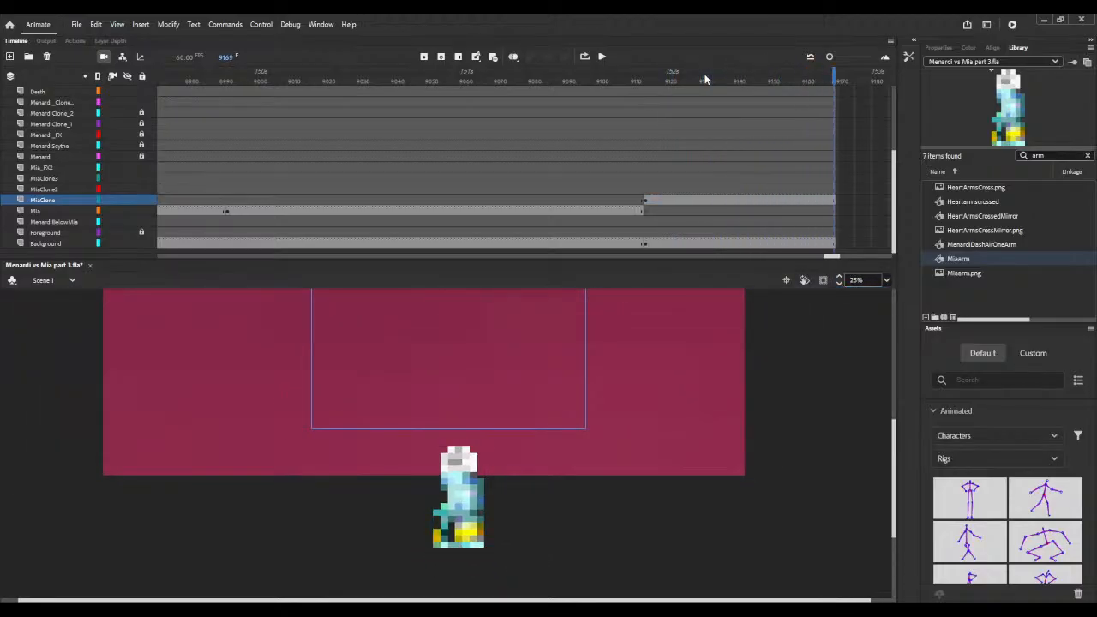
key(F5)
key(F5)
key(F5)
key(F5)
key(F5)
key(F5)
key(F5)
key(F5)
key(F5)
key(F5)
key(F5)
key(F5)
key(F5)
key(F5)
key(F5)
key(F5)
key(F5)
key(F5)
key(F5)
key(F5)
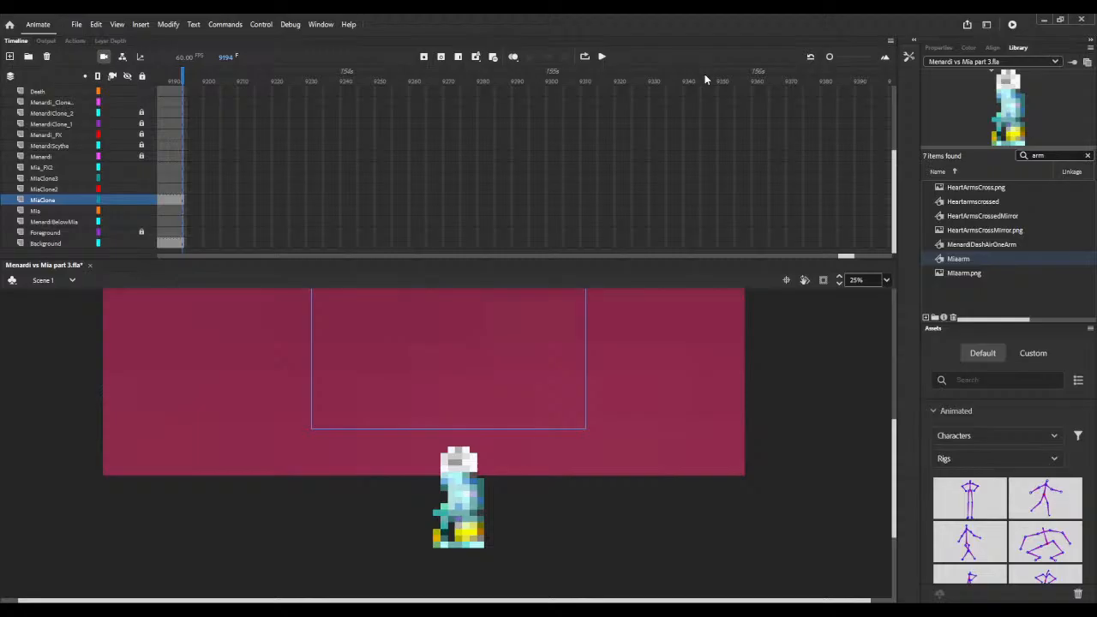
key(F5)
key(F5)
key(F5)
key(F5)
key(F5)
key(F5)
key(F5)
key(F5)
key(F5)
key(F5)
key(F5)
key(F5)
key(F5)
key(F5)
key(F5)
key(F5)
key(F5)
key(F5)
key(F5)
key(F5)
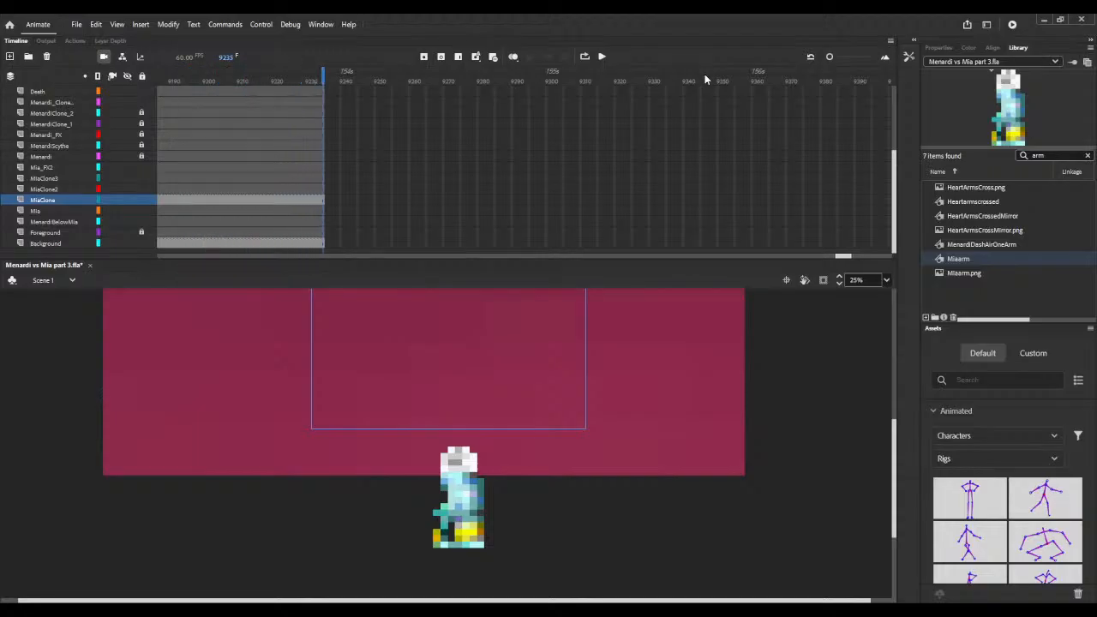
key(F5)
key(F5)
key(F5)
key(F5)
key(F5)
key(F5)
key(F5)
key(F5)
key(F5)
key(F5)
key(F5)
key(F5)
key(F5)
key(F5)
key(F5)
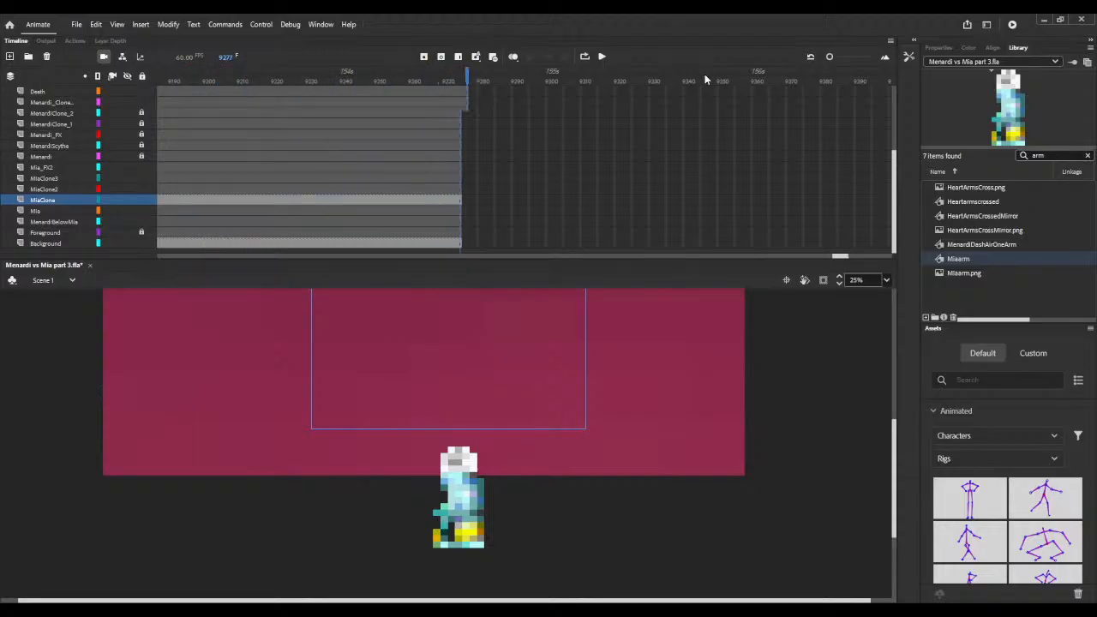
Step: Insert a keyframe on the MiaClone layer at frame 9268 and raise the arm straight up into the camera frame
click(435, 204)
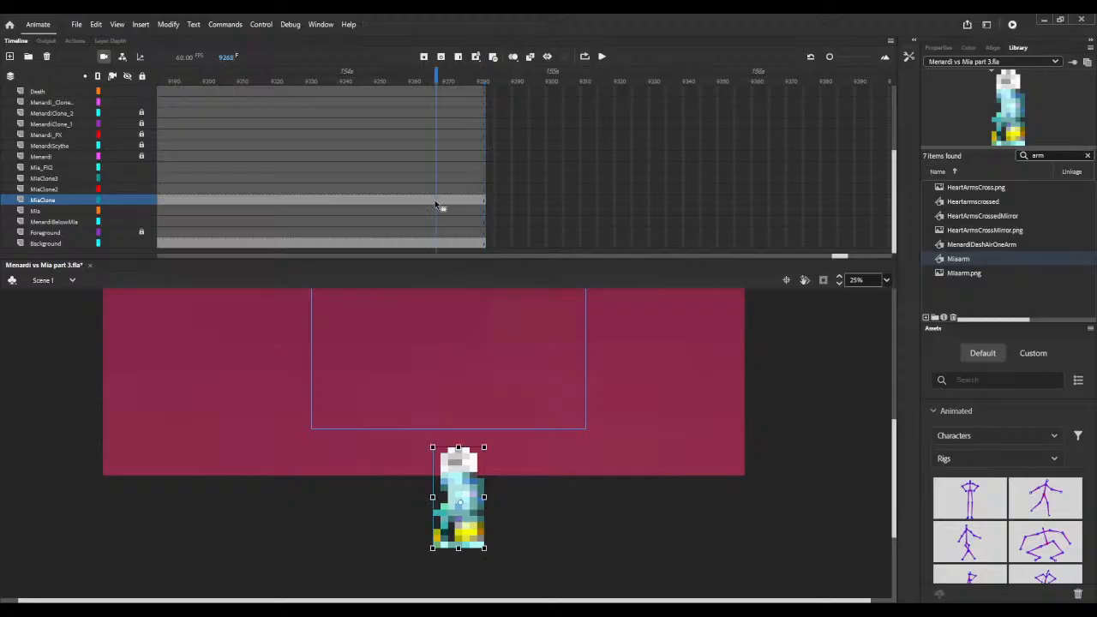
key(F6)
key(shift+Up)
key(shift+Up)
drag(471, 524, 471, 437)
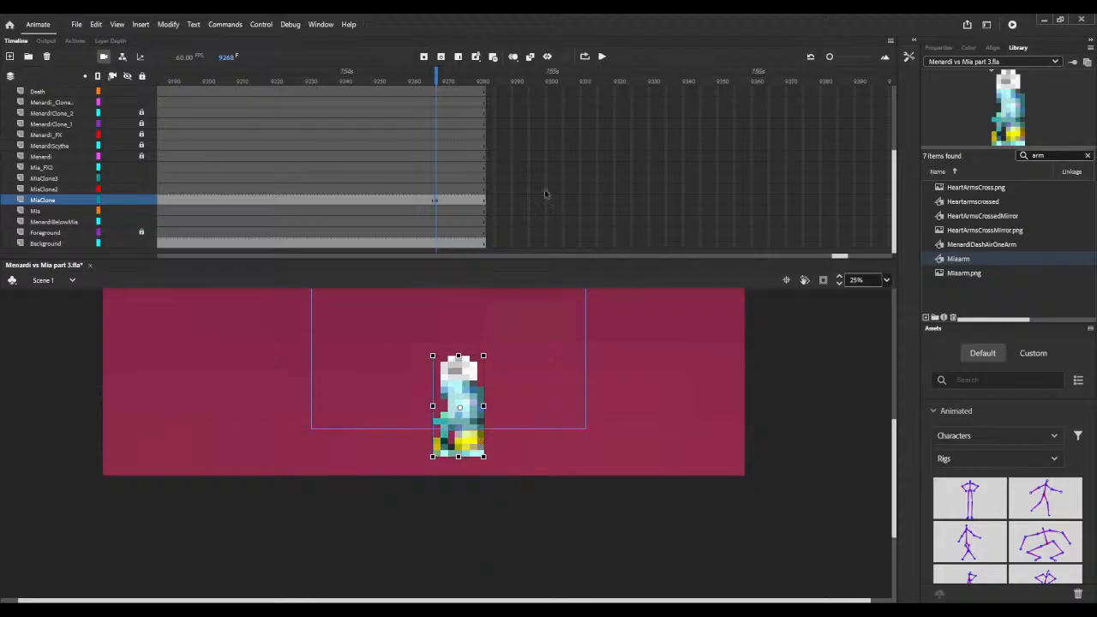
Step: Create a classic tween for the rising arm on the MiaClone layer ending at frame 9268, and bring up its tweening properties
click(309, 198)
double_click(346, 202)
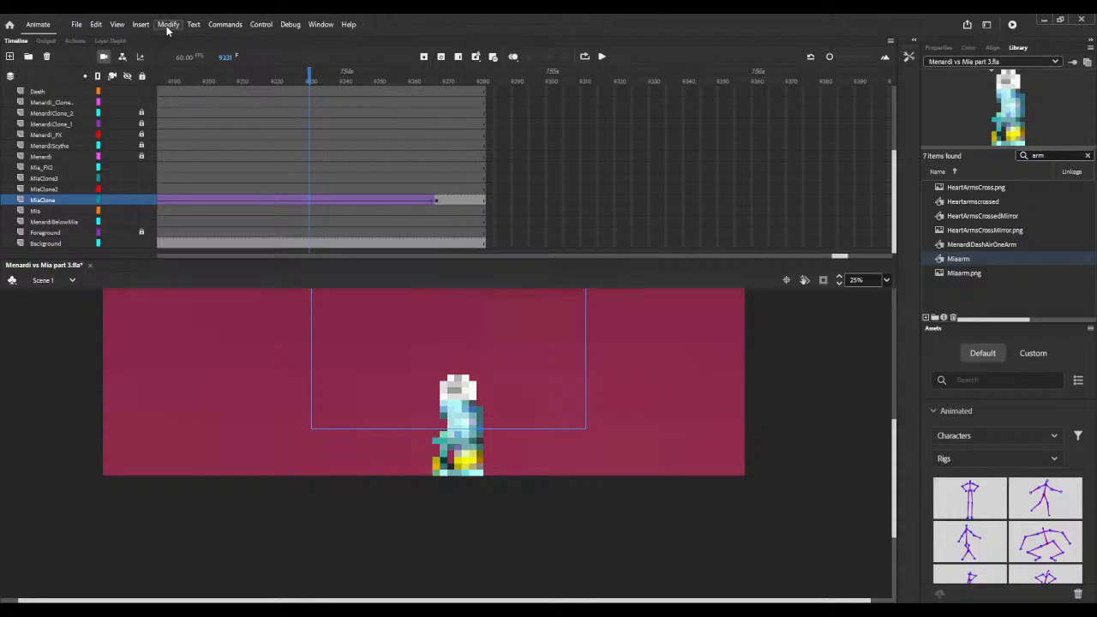
click(397, 202)
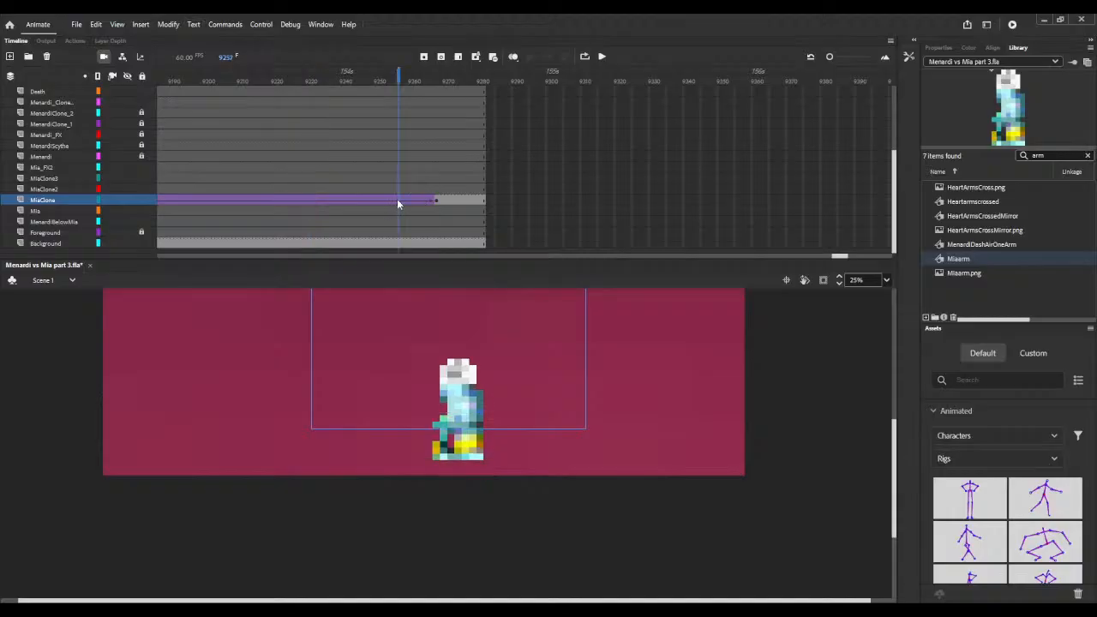
click(946, 49)
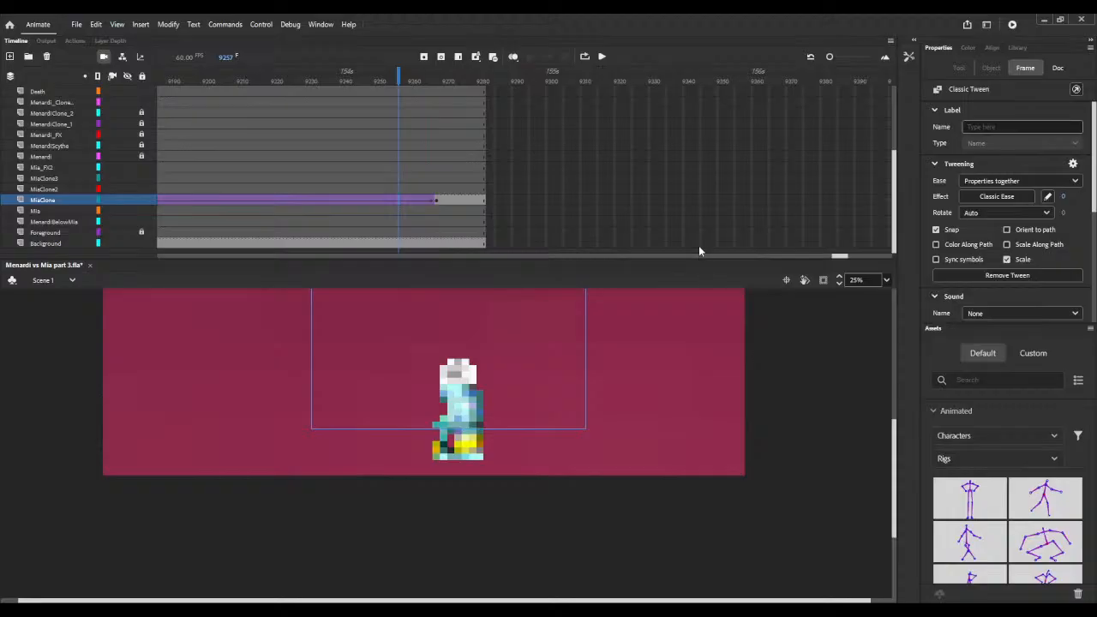
double_click(802, 218)
Step: Preview the end of the arm's rise and extend all layers to about frame 9360
drag(231, 82, 442, 70)
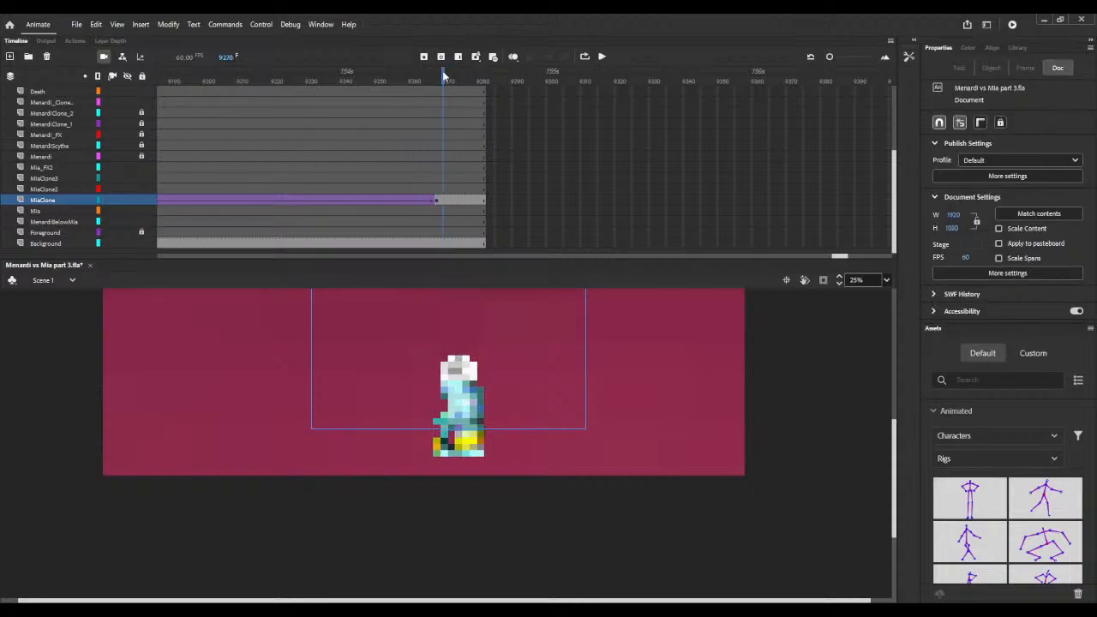
key(Return)
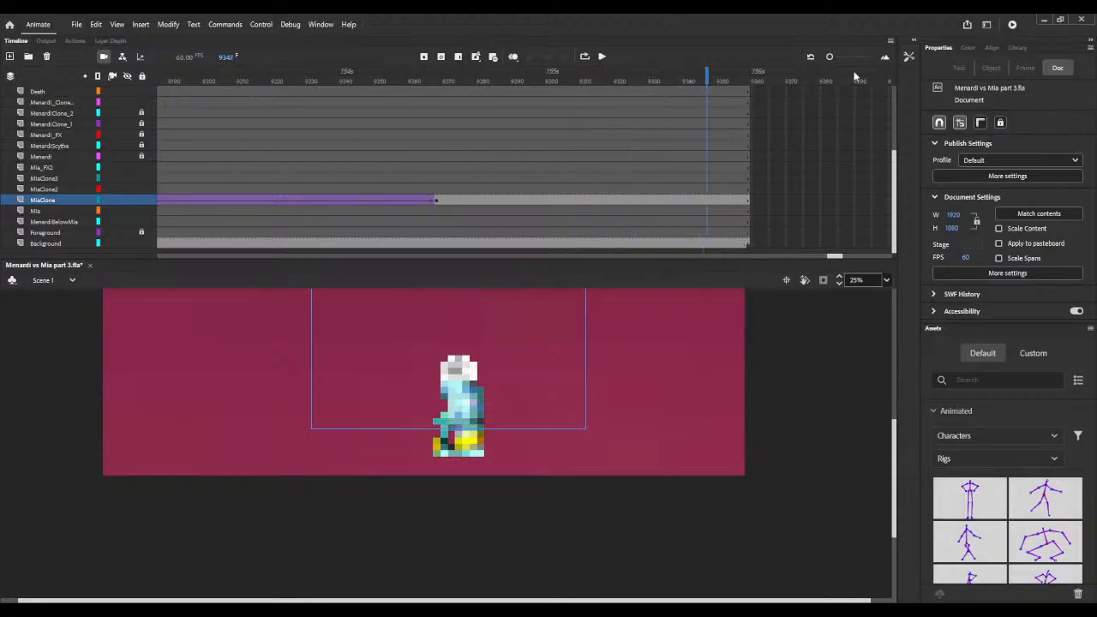
Step: Search the library for "ice", compare the animated ice effects and select Ice 2_3_gif
click(1019, 48)
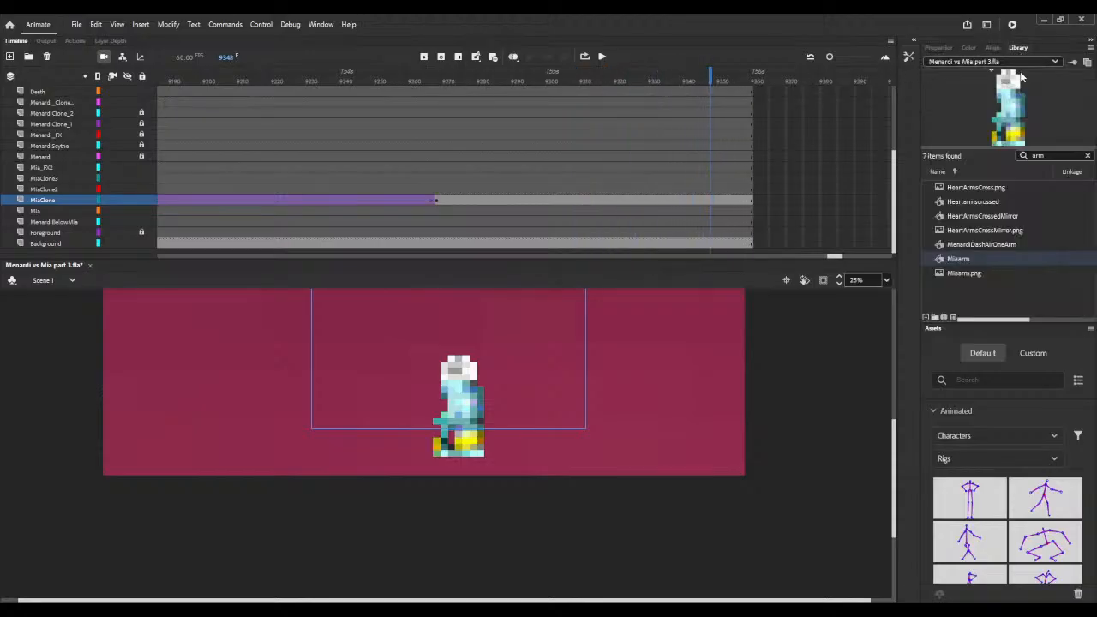
click(1066, 155)
text(i)
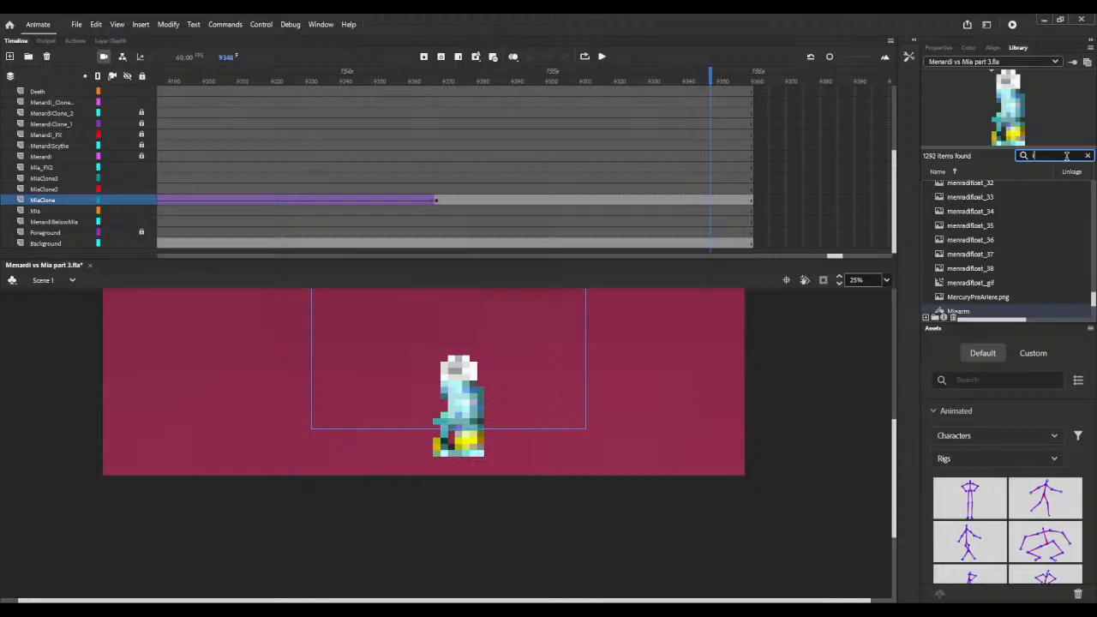
text(ce)
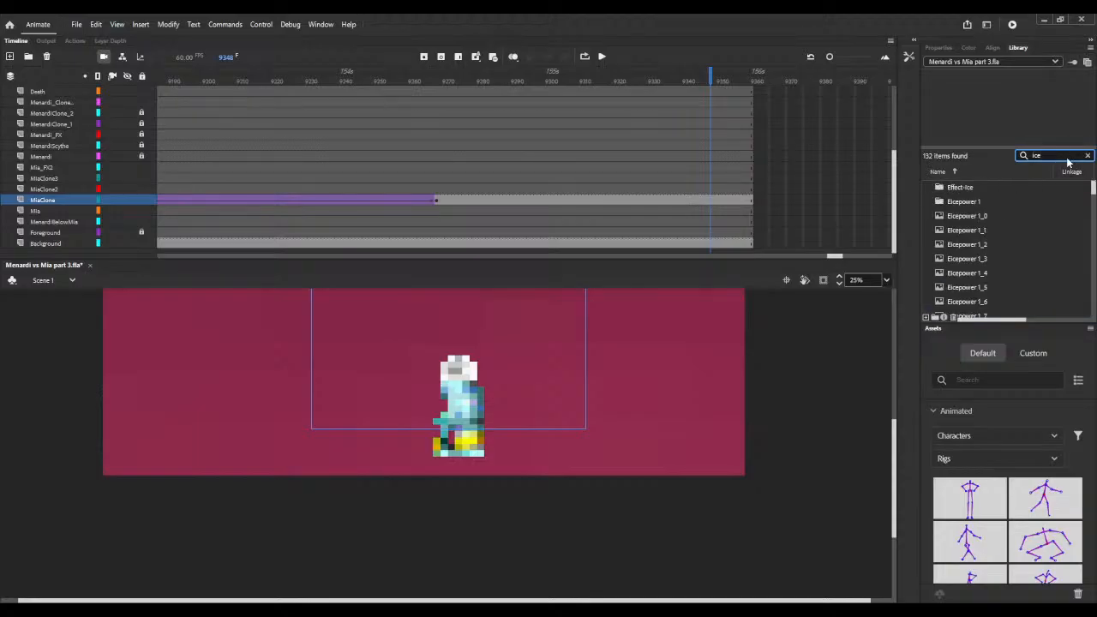
scroll(1031, 226, down, 5)
scroll(1033, 229, down, 3)
scroll(961, 246, up, 2)
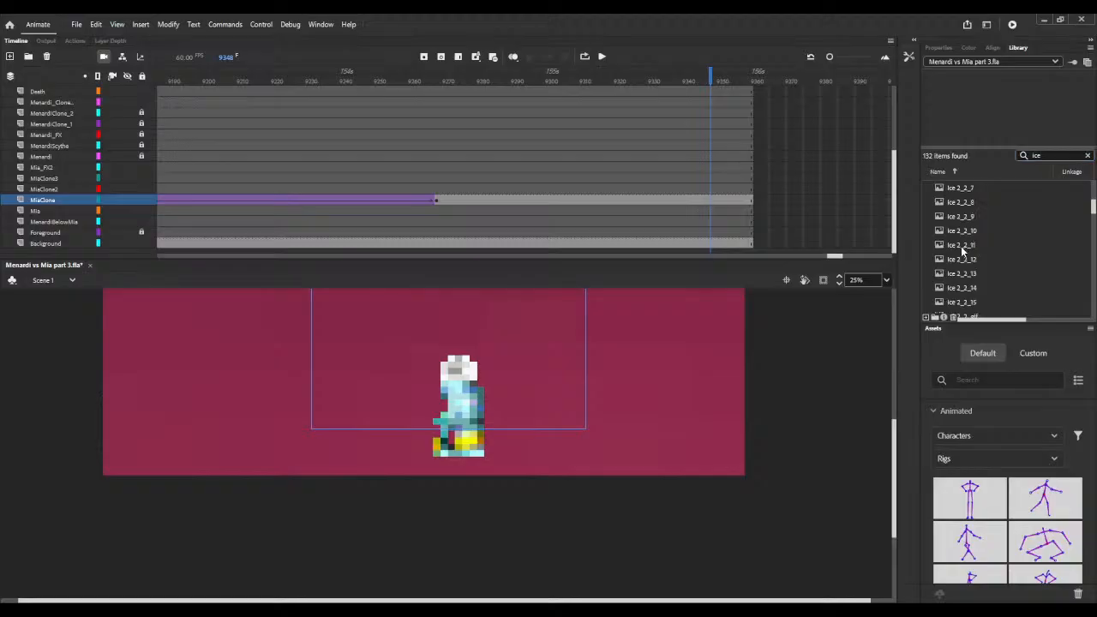
scroll(962, 251, down, 1)
click(965, 274)
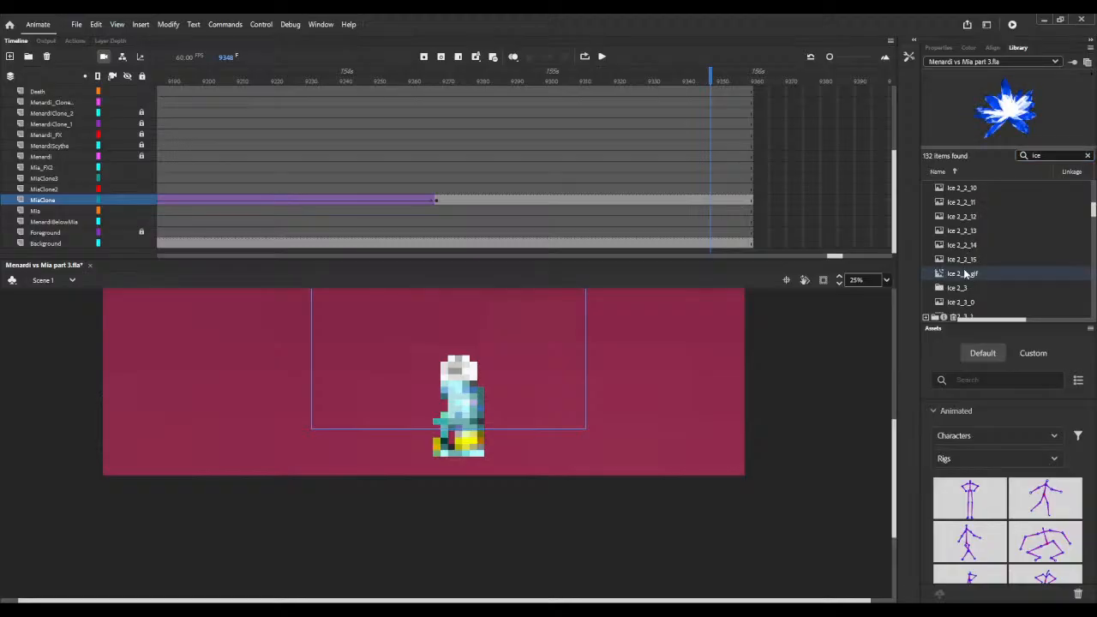
scroll(966, 274, down, 15)
scroll(966, 274, down, 2)
click(969, 261)
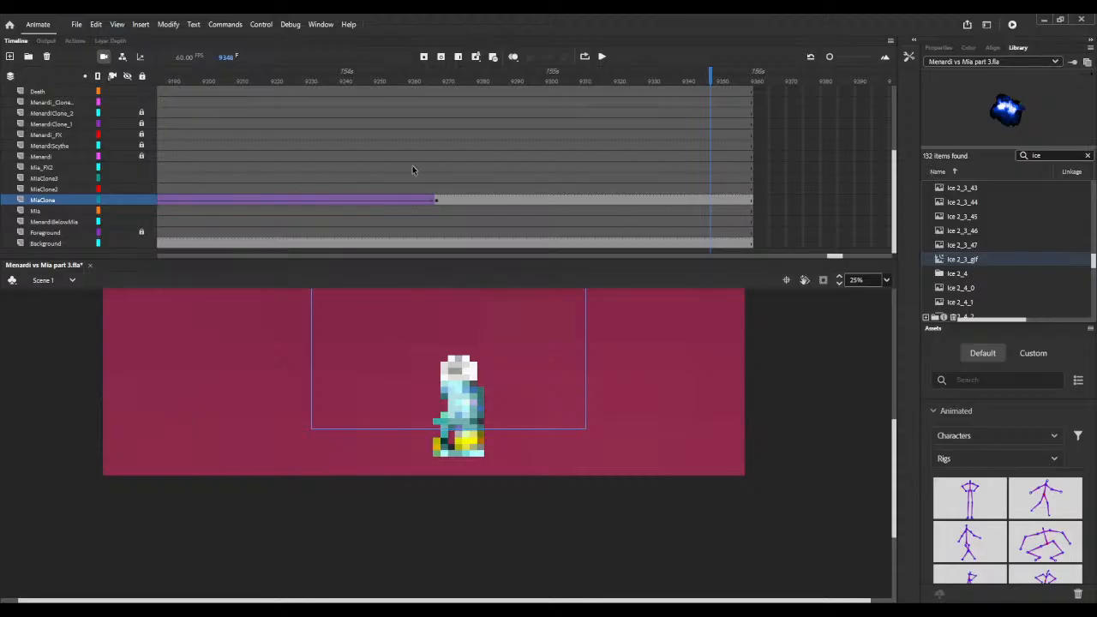
Step: Scrub through the raised-arm hold from frame 9268 and extend all layers to about frame 9395
click(434, 168)
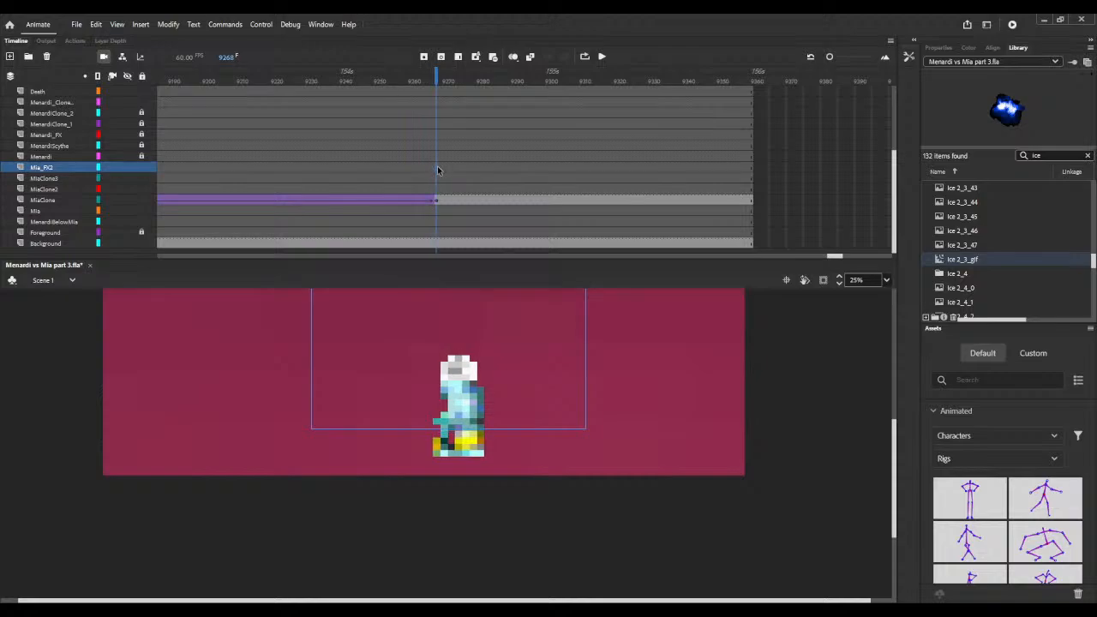
drag(278, 80, 754, 80)
key(period)
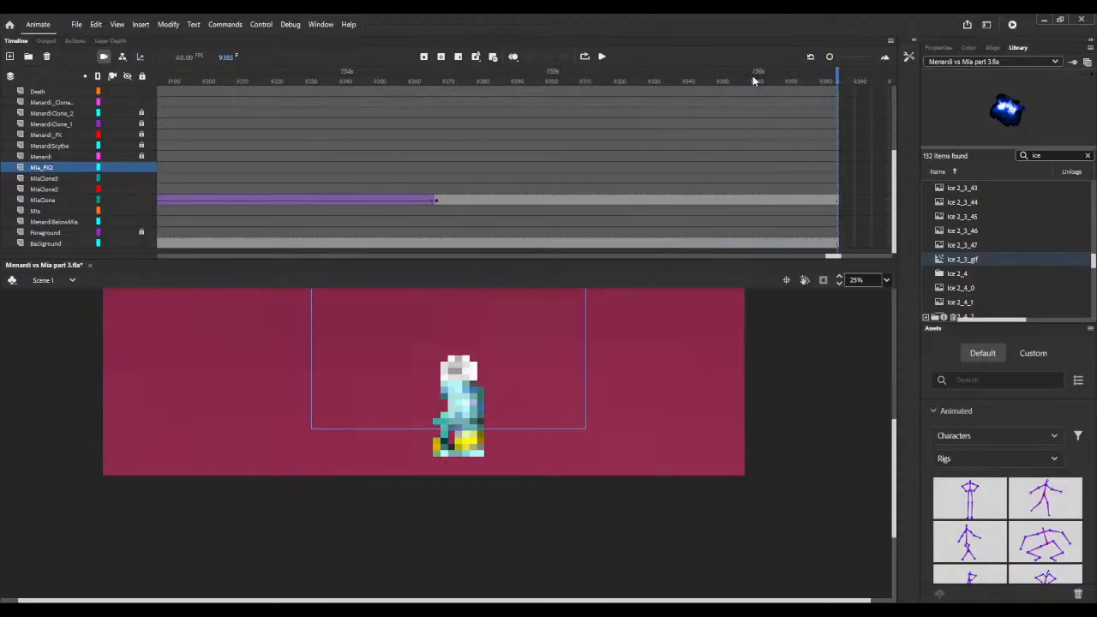
key(period)
Step: Insert a keyframe on the Mia_FX2 layer at frame 9370 and place Ice 2_3_gif over Mia's raised hand
click(785, 172)
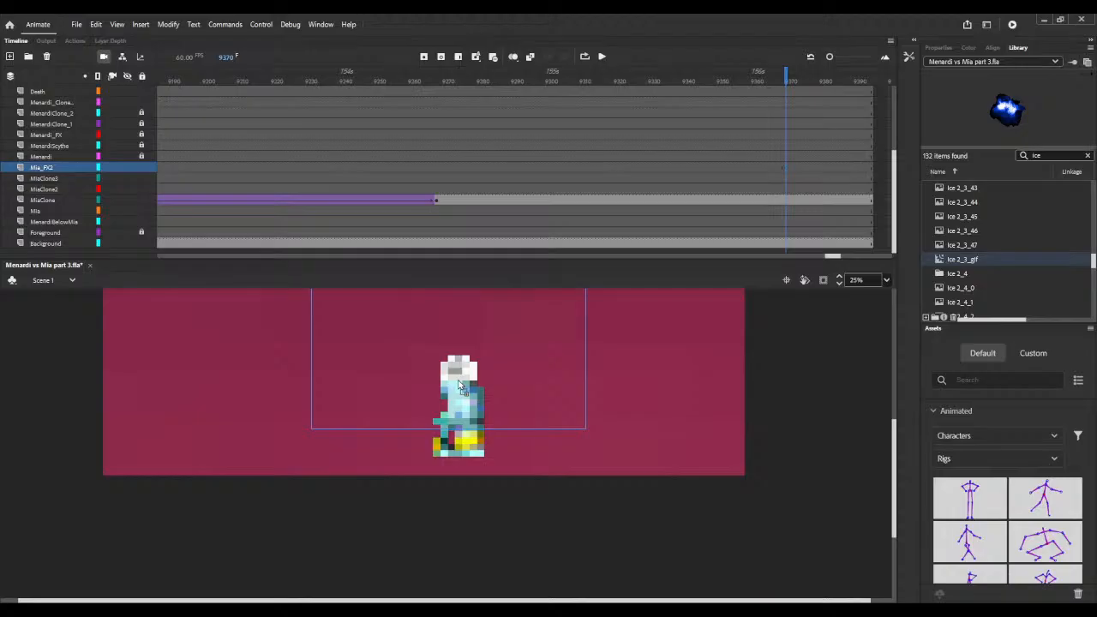
key(F6)
key(ctrl+shift+v)
scroll(456, 382, up, 3)
scroll(456, 382, down, 3)
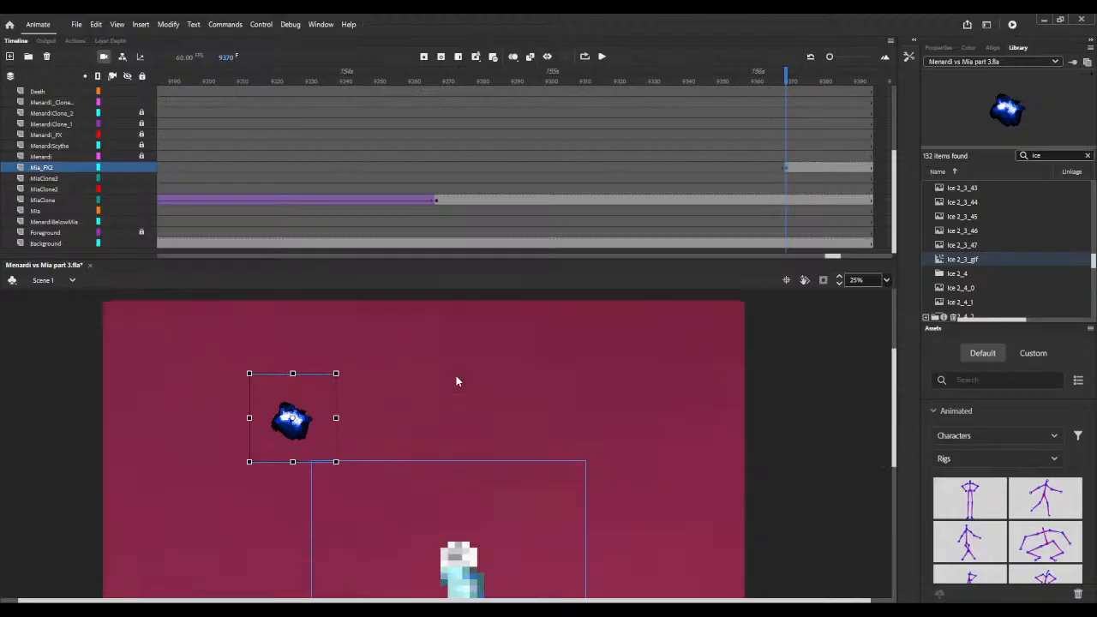
drag(314, 385, 484, 525)
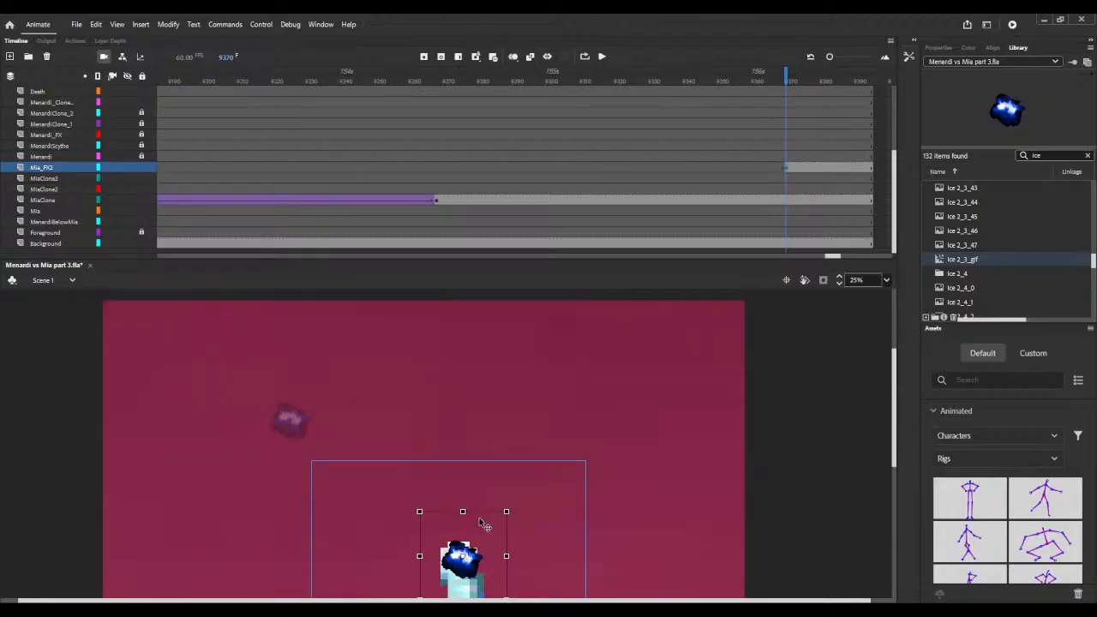
Step: Scale the ice effect to about 1401 by 1092 pixels around Mia's hand and set its blend mode to Add
scroll(514, 511, down, 3)
drag(503, 419, 562, 385)
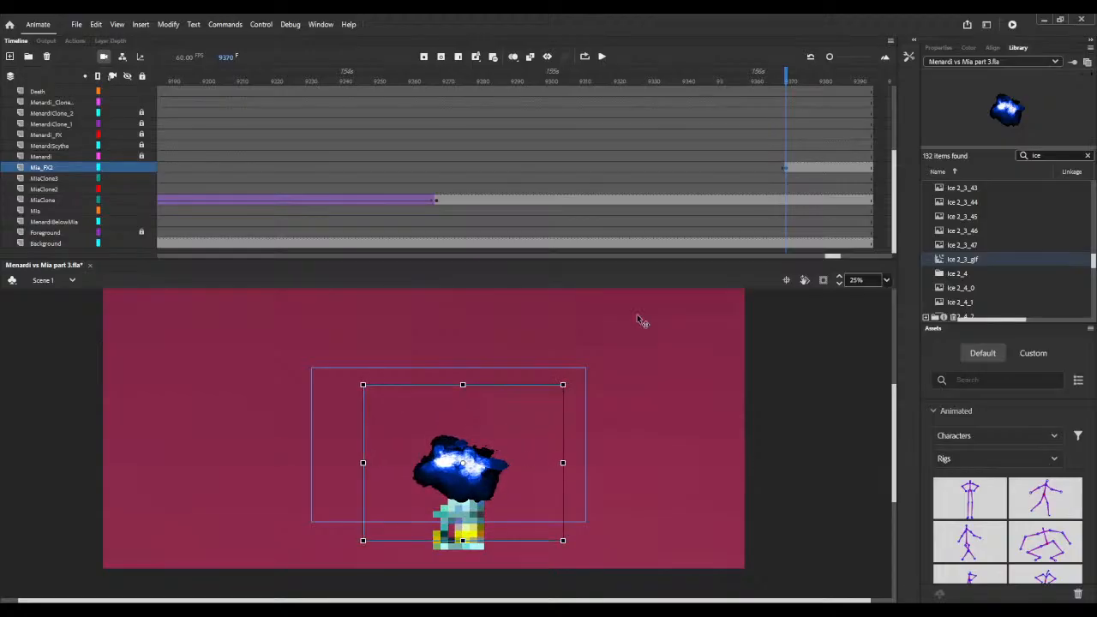
click(938, 47)
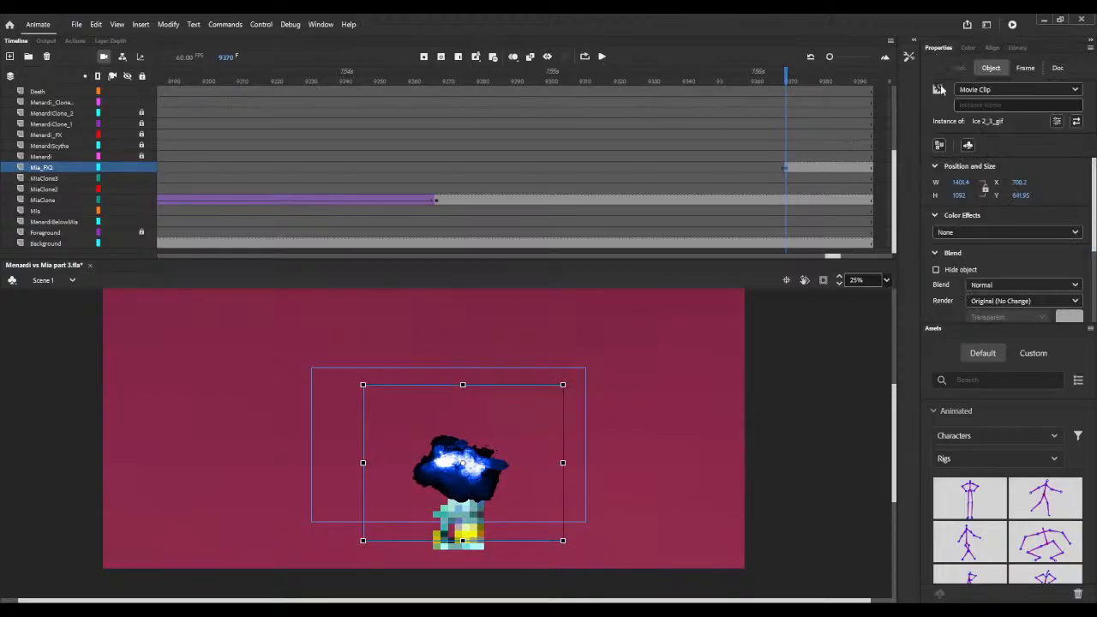
click(1011, 284)
click(1004, 436)
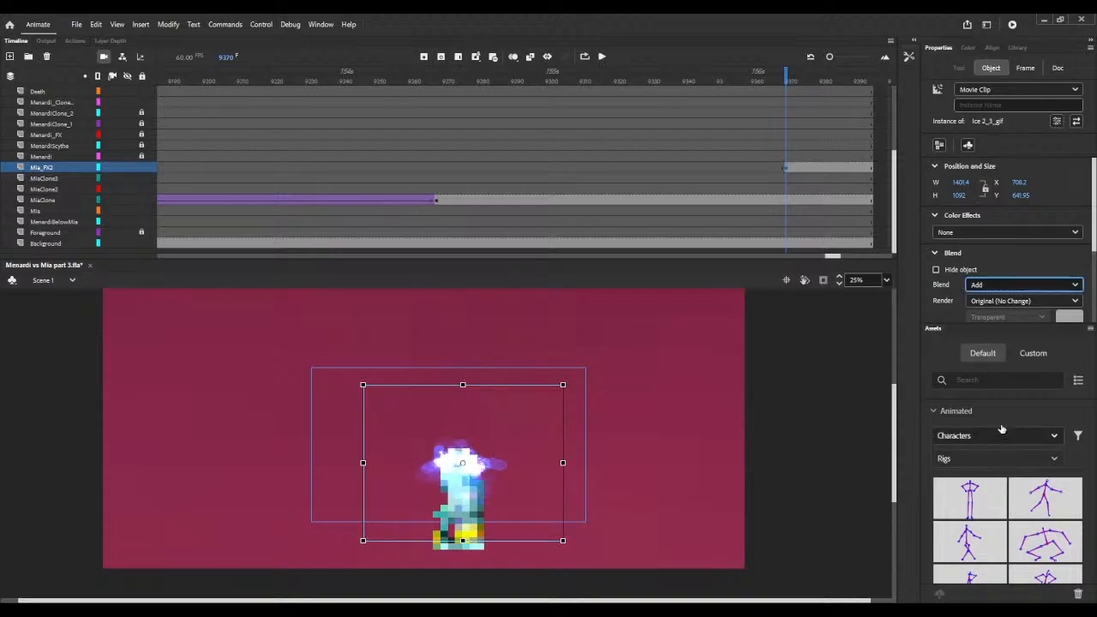
Step: Extend all layers to about frame 9500 and select frame 9495 on the Mia_FX2 layer
click(830, 82)
click(863, 81)
key(Return)
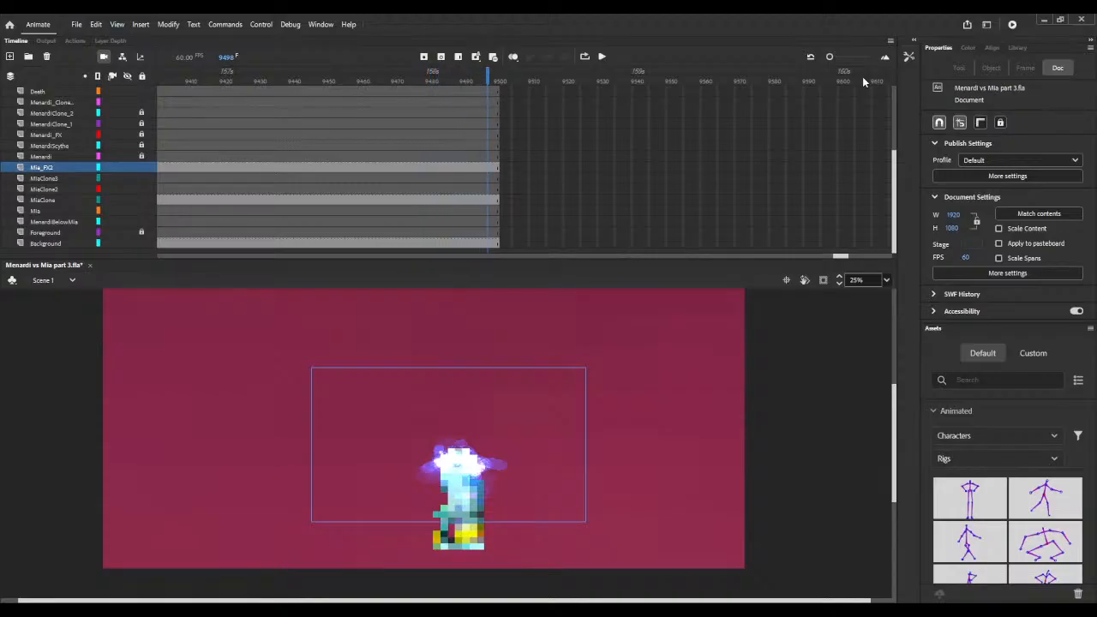
click(478, 167)
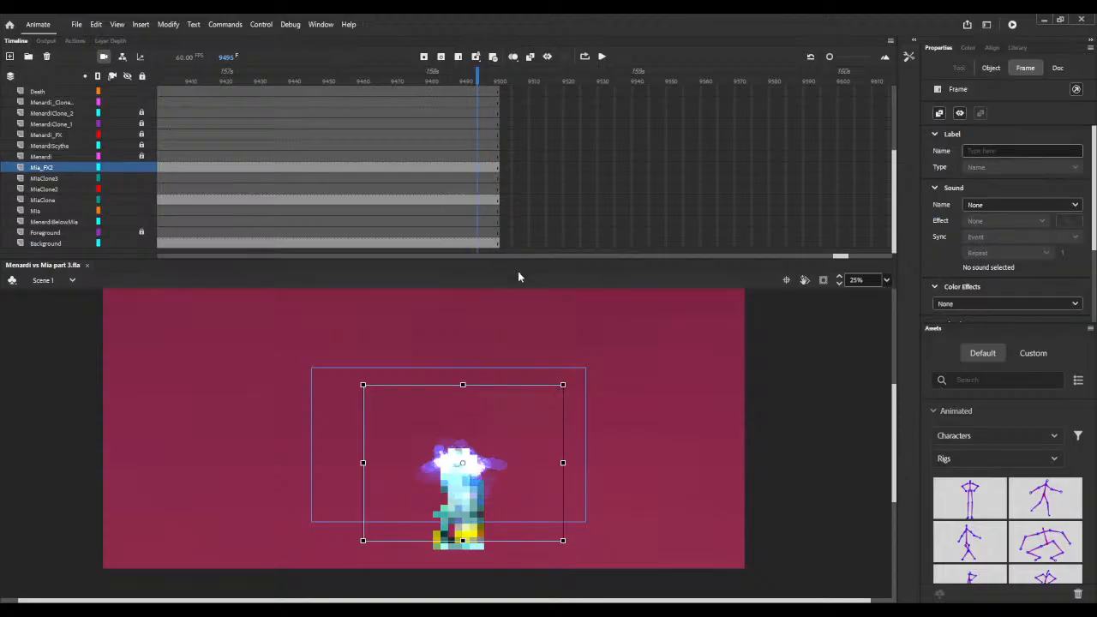
Step: Clear the Mia_FX2, MiaClone and Background layers from frame 9495 onward
key(shift+F5)
click(478, 200)
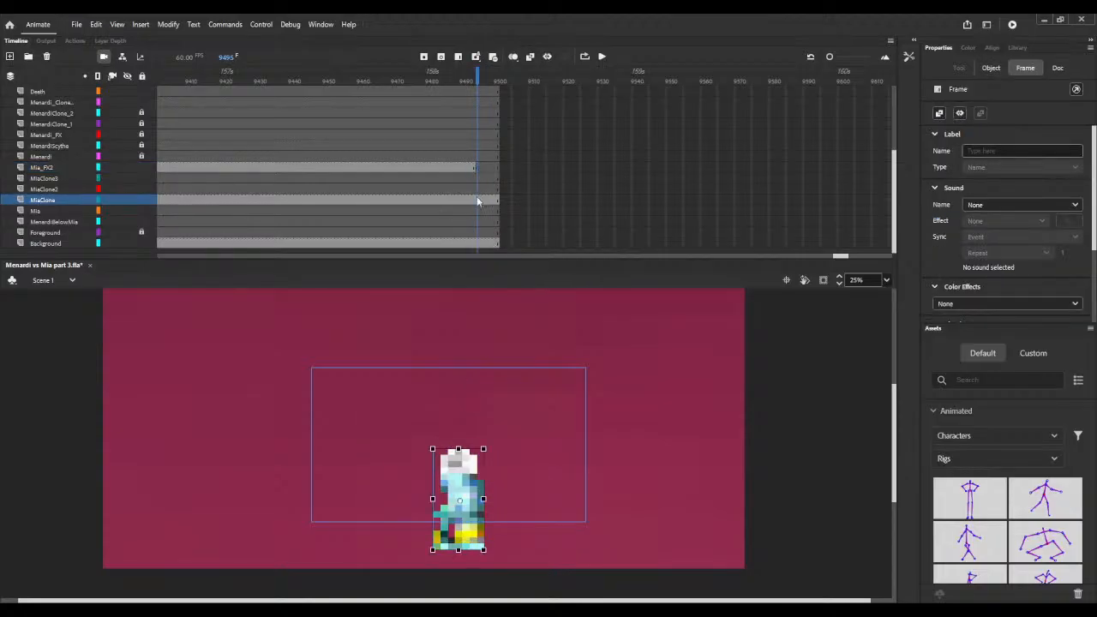
key(shift+F5)
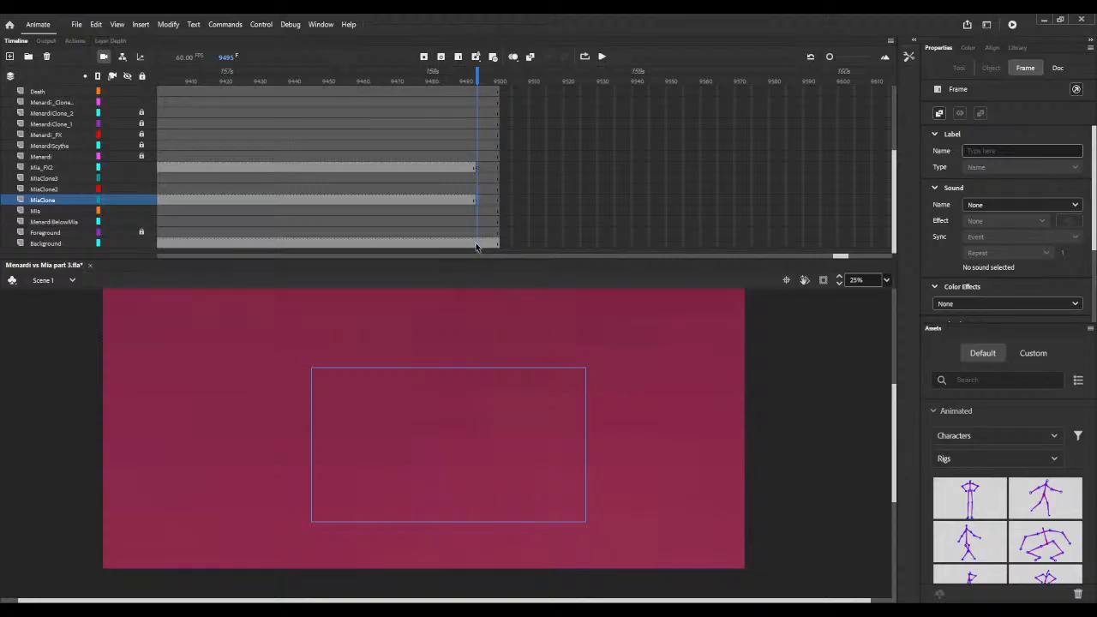
click(477, 245)
key(shift+F5)
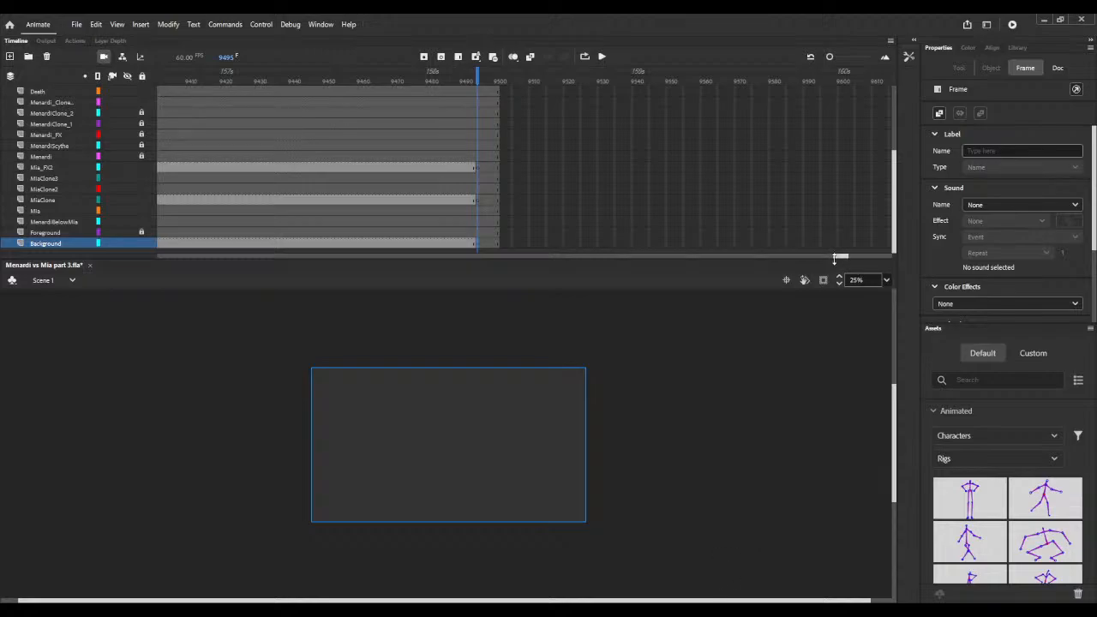
Step: Copy the throne-room background from frame 8889 and paste it in place at frame 9495 on the Background layer
drag(840, 258, 796, 257)
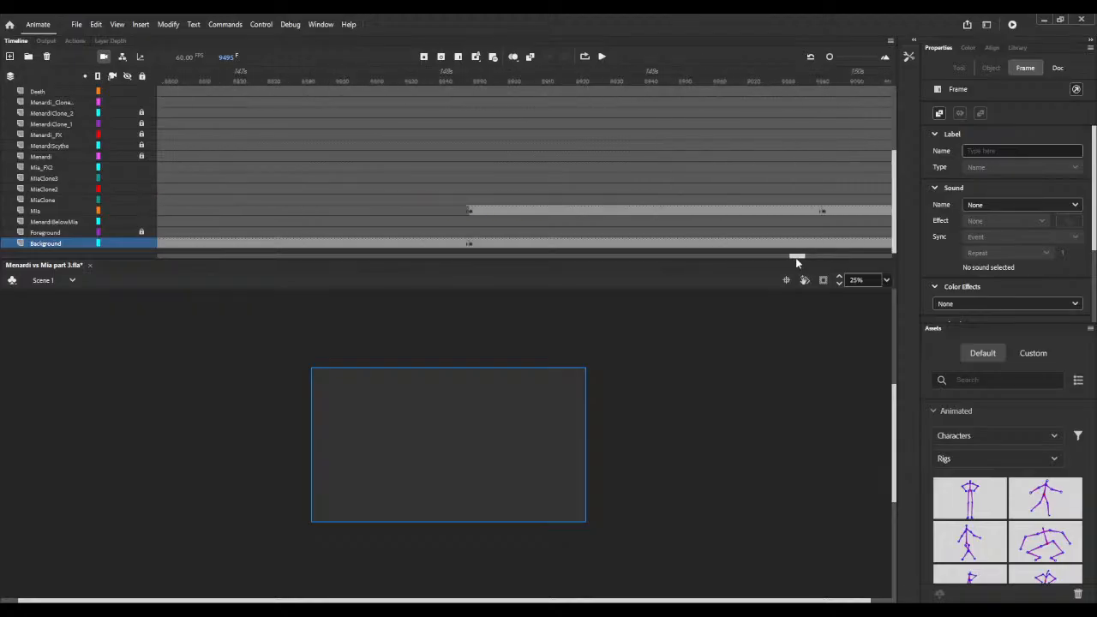
click(470, 246)
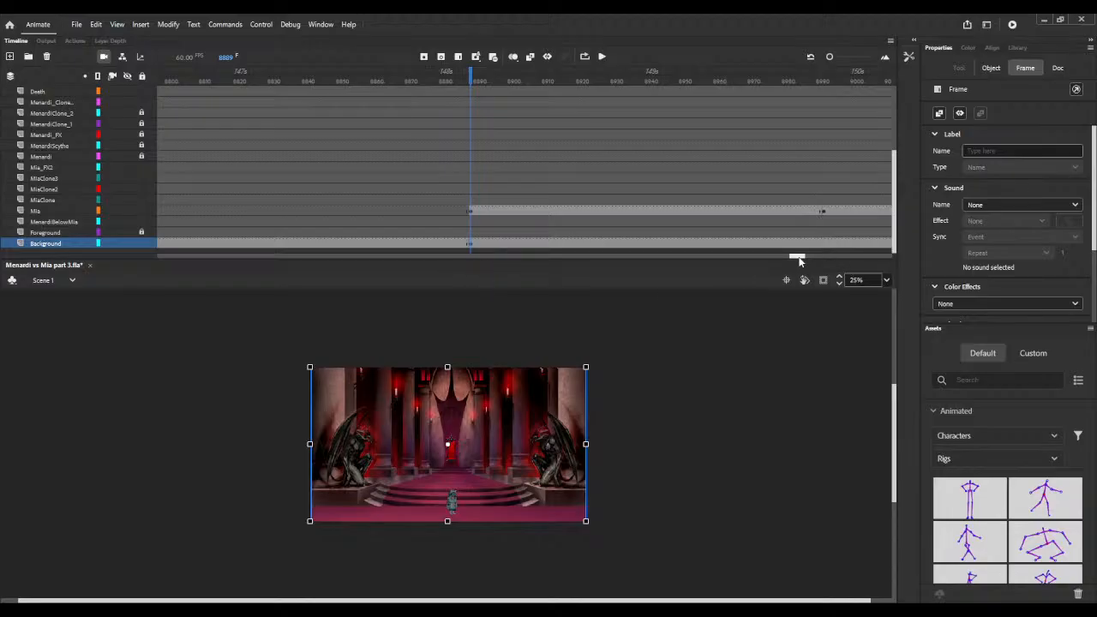
drag(799, 261, 844, 263)
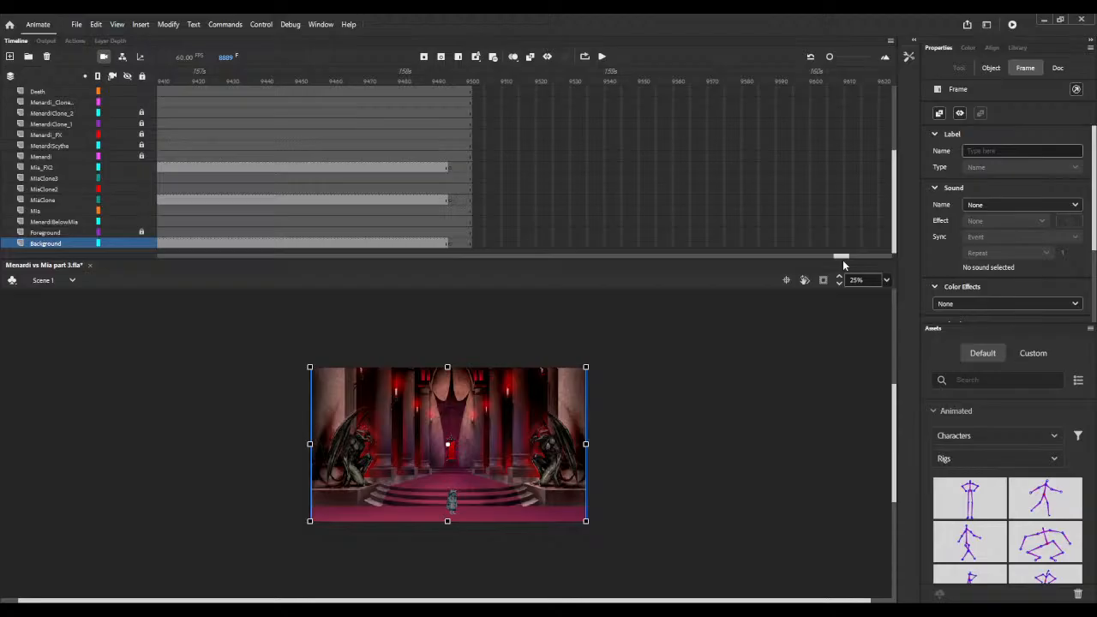
click(448, 243)
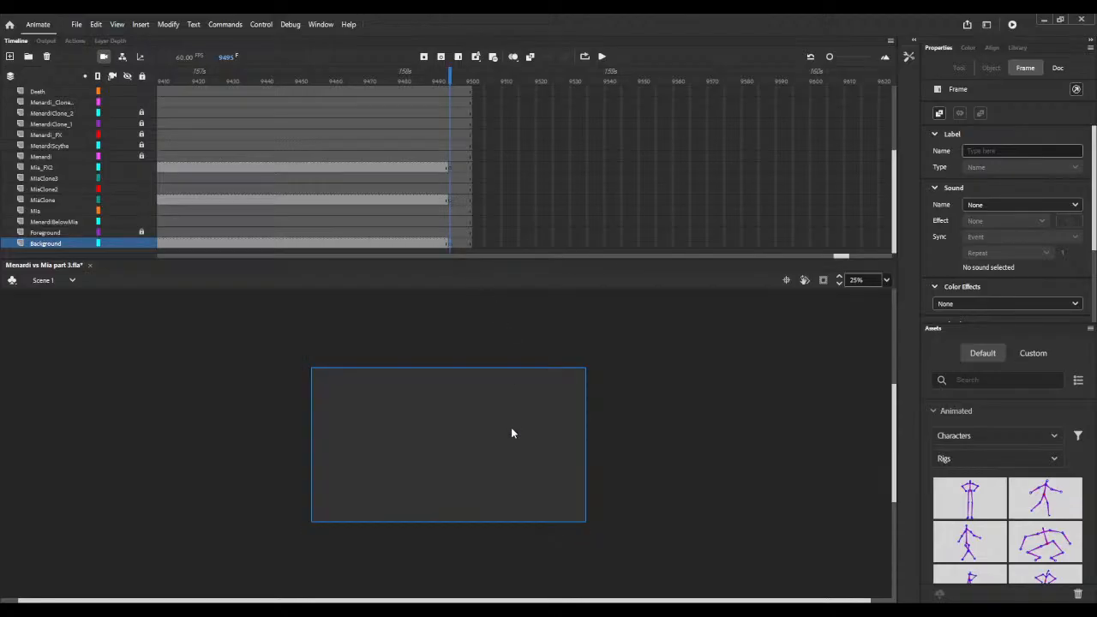
key(ctrl+shift+v)
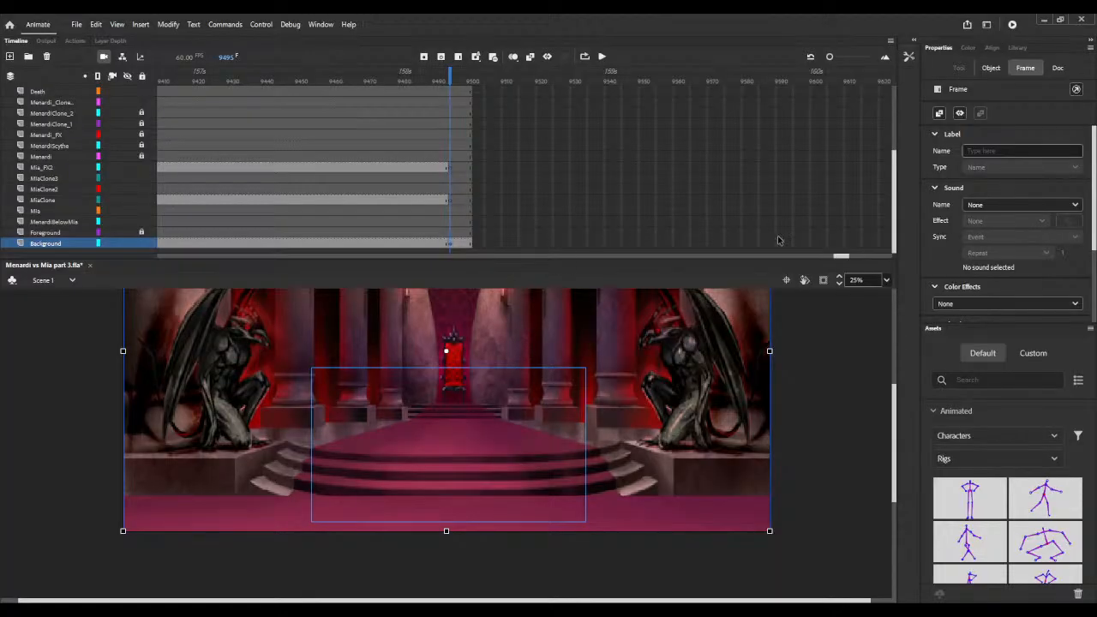
Step: Copy the standing Mia sprite from frame 8992 of the Mia layer and paste it in place at frame 9495 on MiaClone
drag(844, 259, 790, 255)
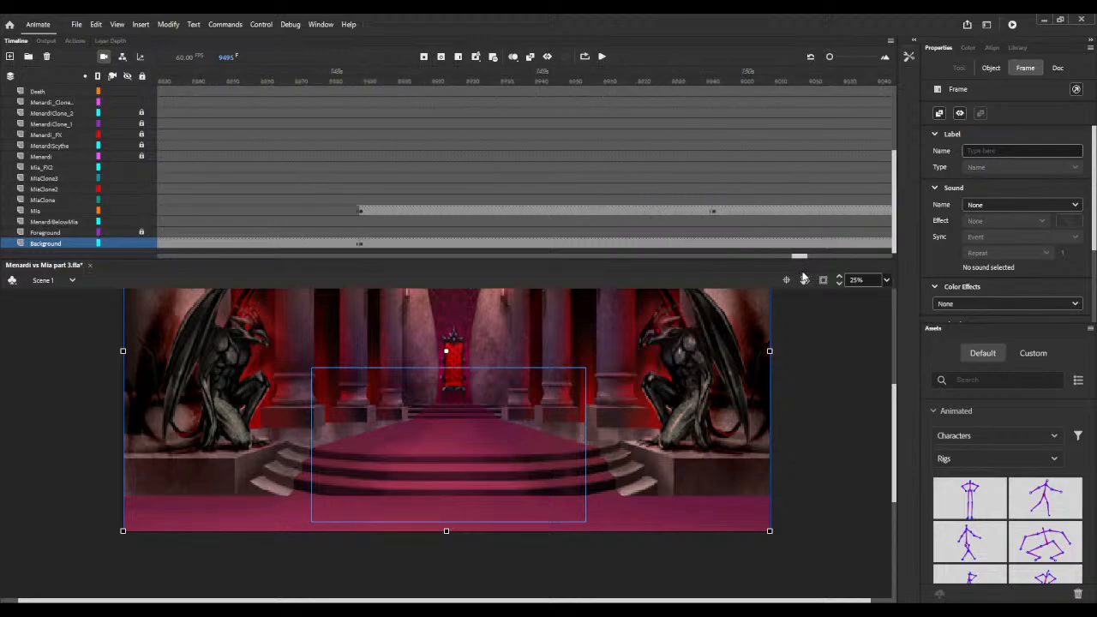
click(713, 211)
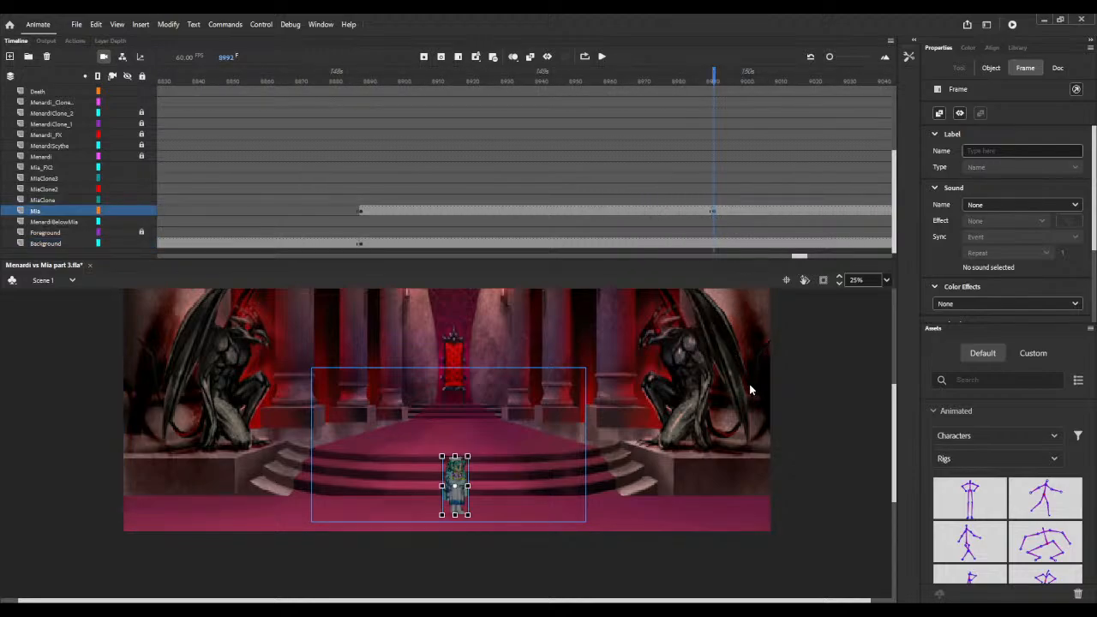
drag(798, 256, 840, 256)
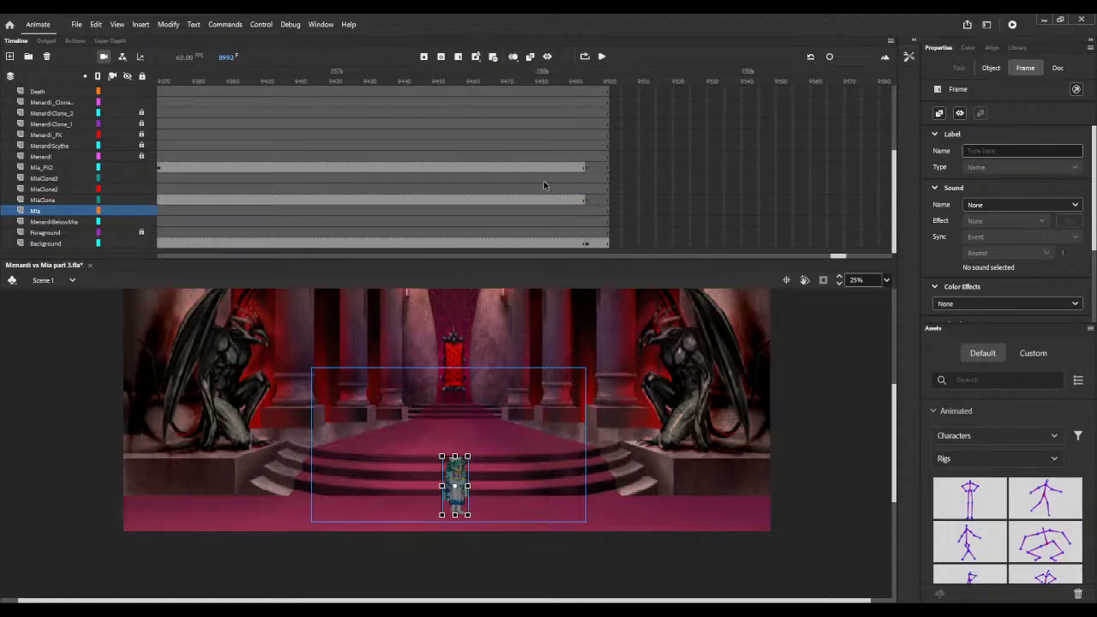
click(587, 201)
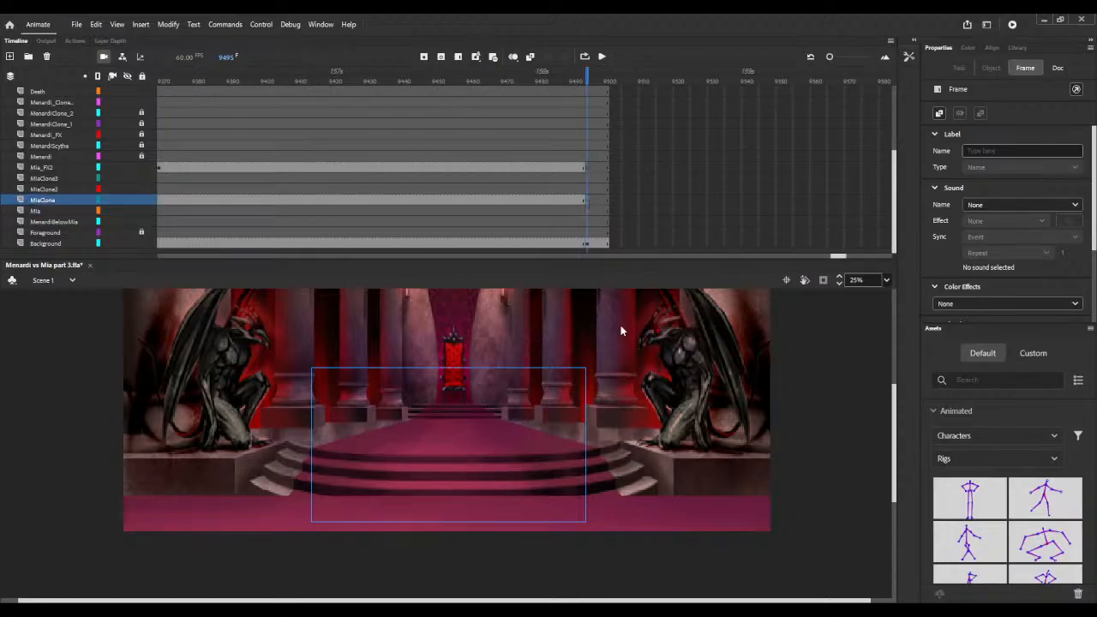
key(F5)
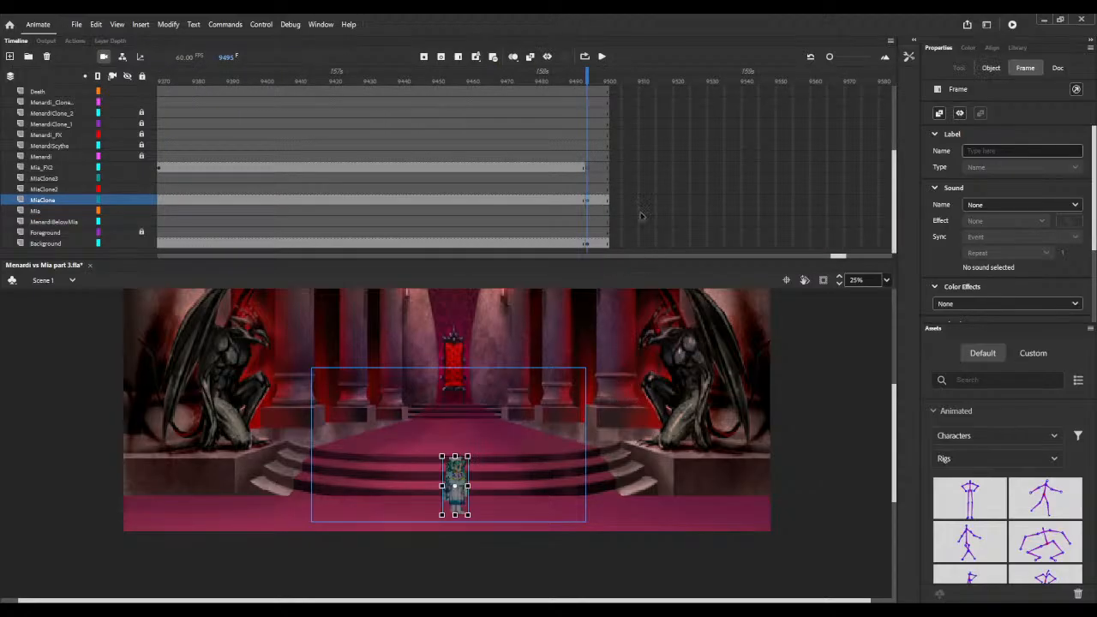
Step: Extend all layers to about frame 9588 to hold Mia in the throne room
click(602, 77)
key(F5)
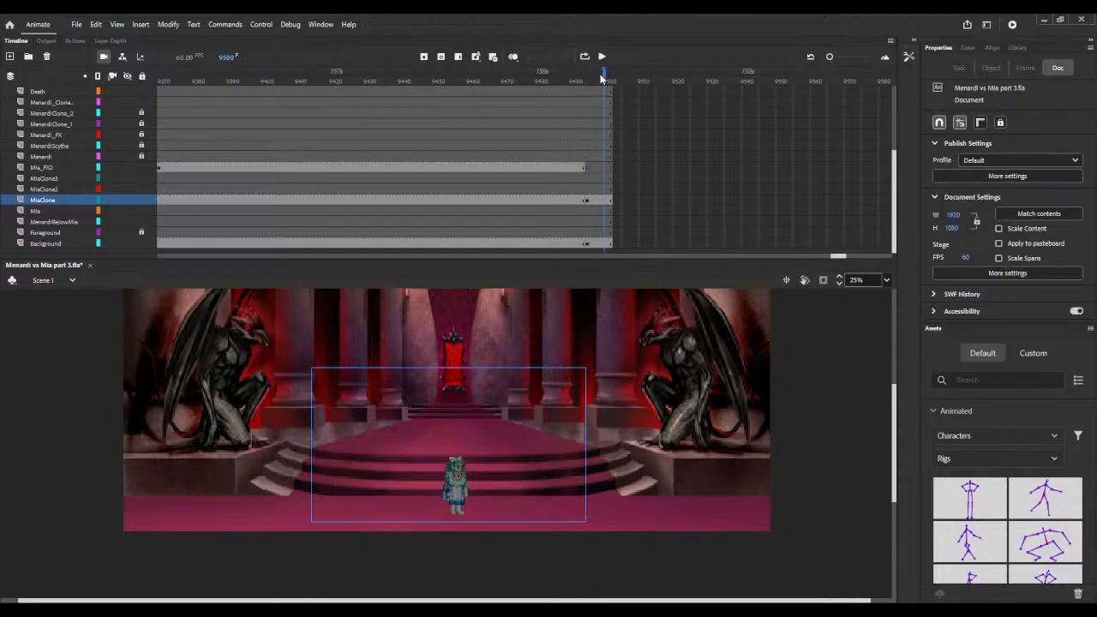
key(F5)
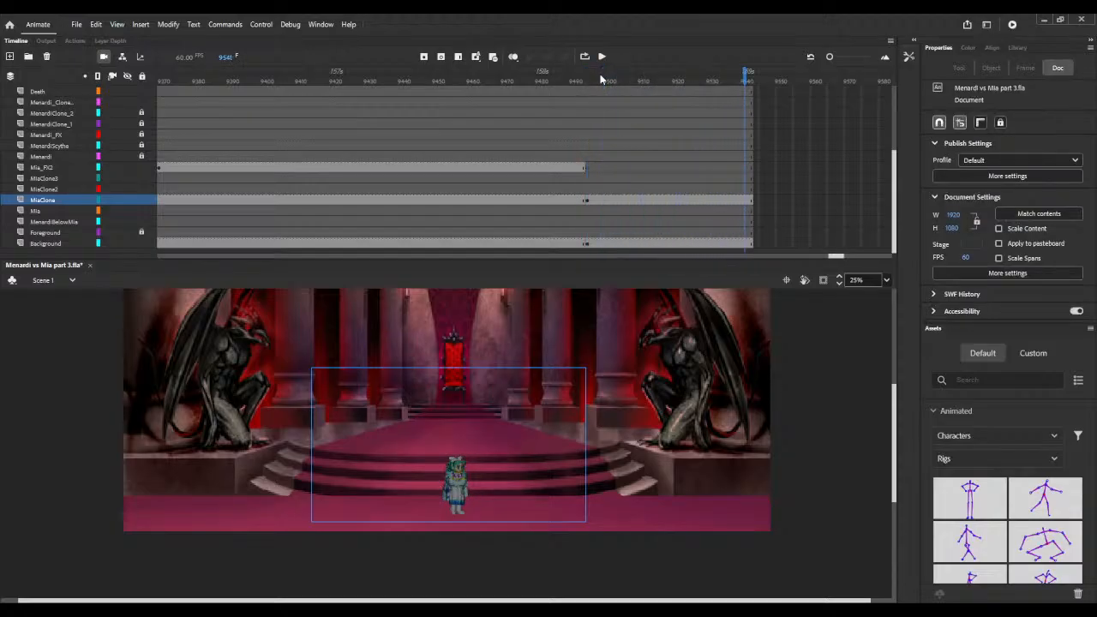
key(F5)
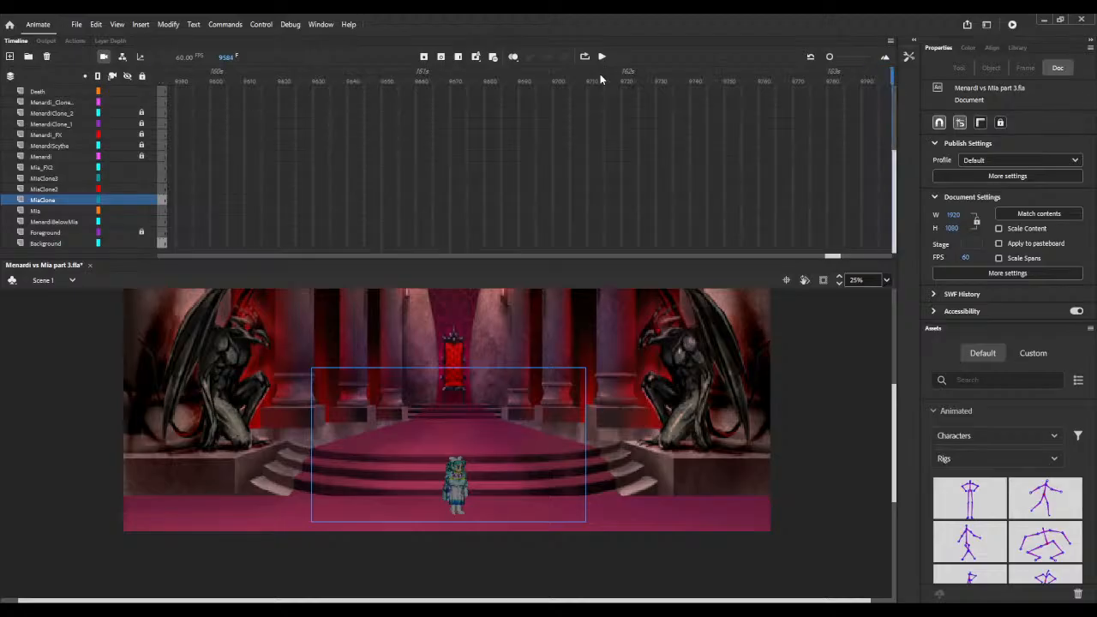
key(F5)
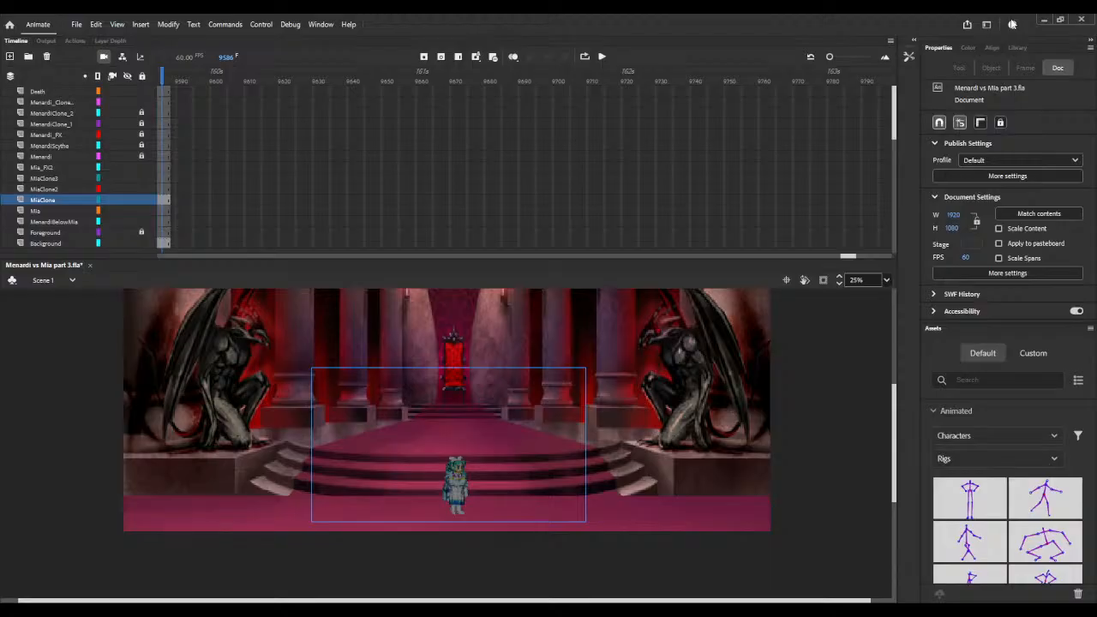
Step: Preview the whole movie, close it, and scrub the raised-arm hold and ice effect up to about frame 9420
click(1013, 24)
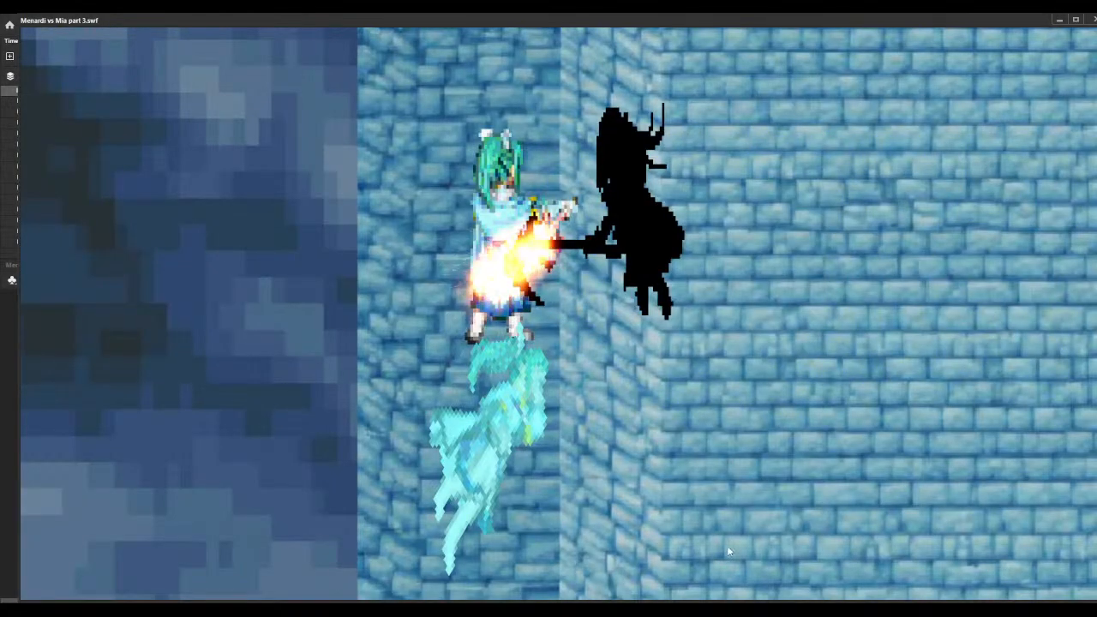
key(ctrl+w)
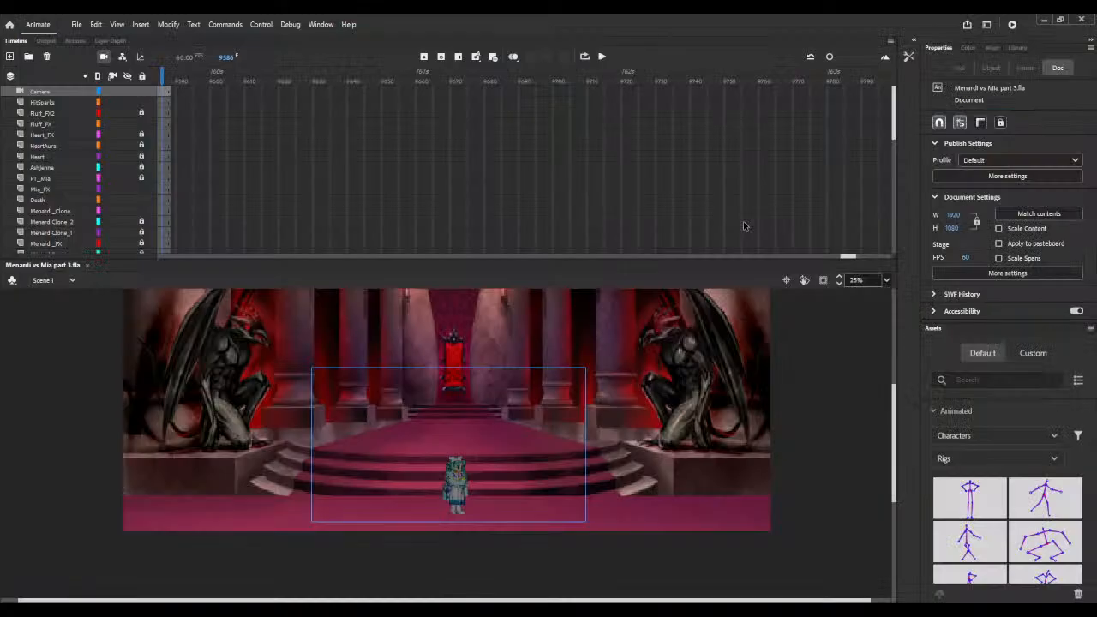
drag(848, 259, 817, 253)
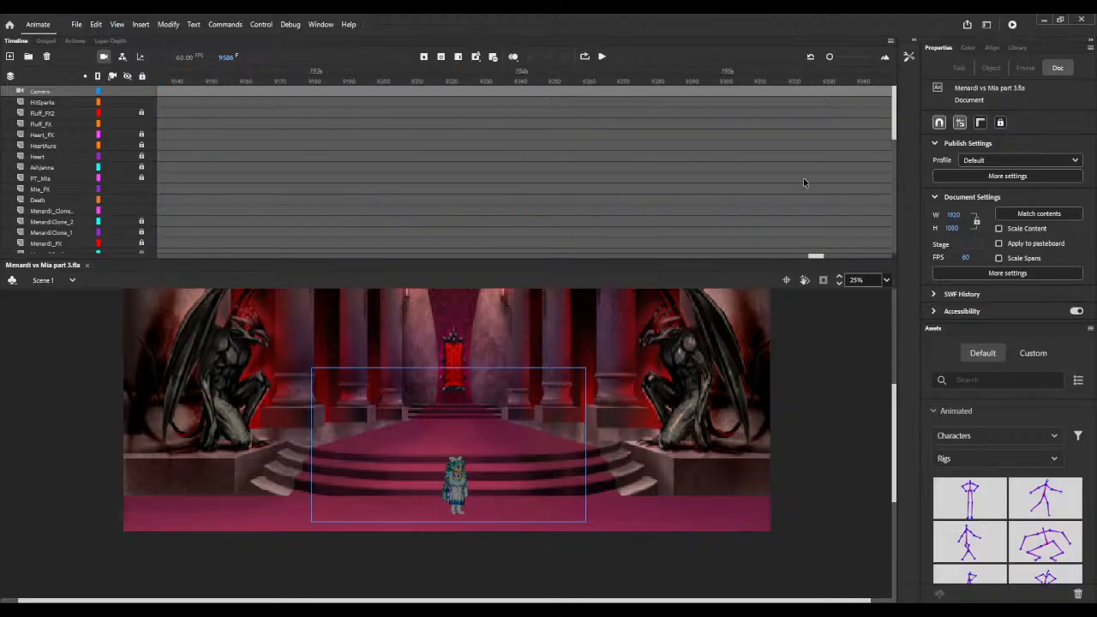
drag(547, 76, 658, 82)
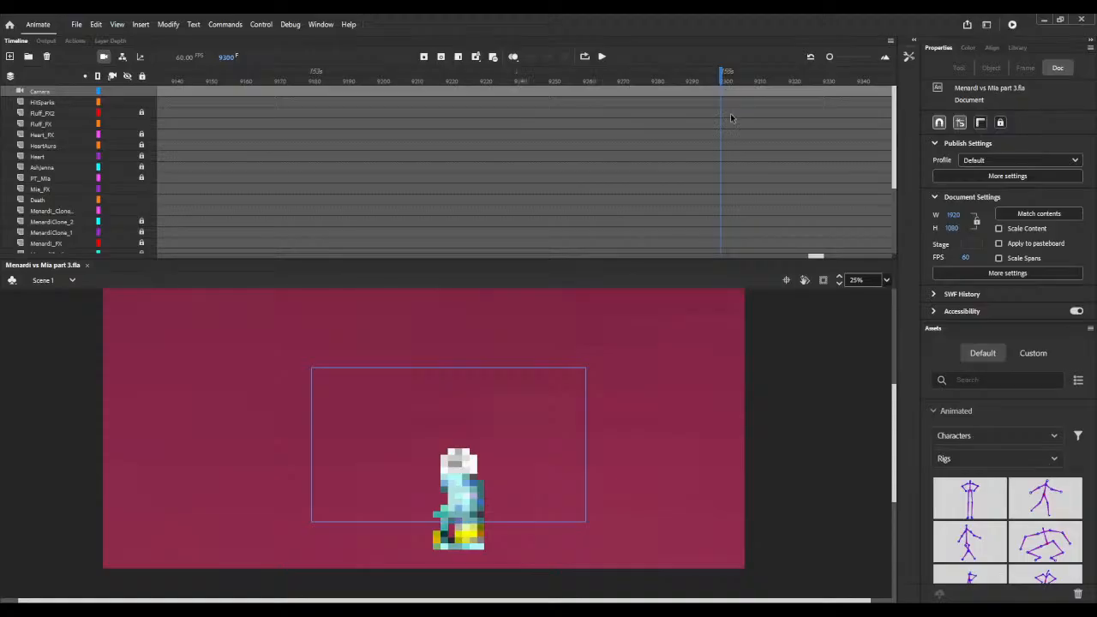
scroll(731, 129, down, 2)
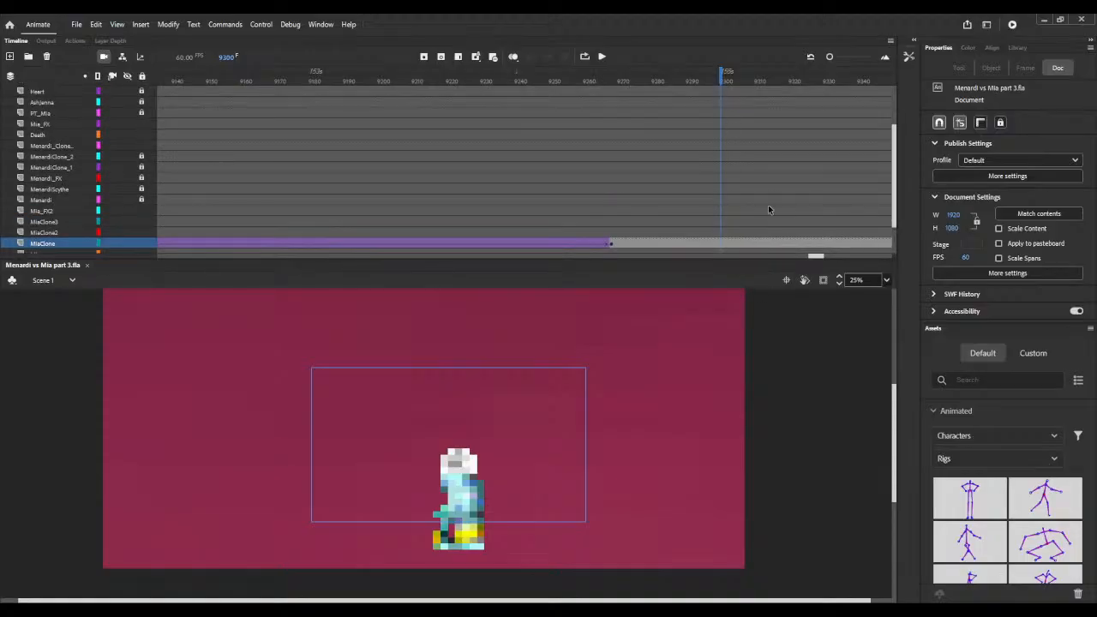
scroll(768, 209, down, 2)
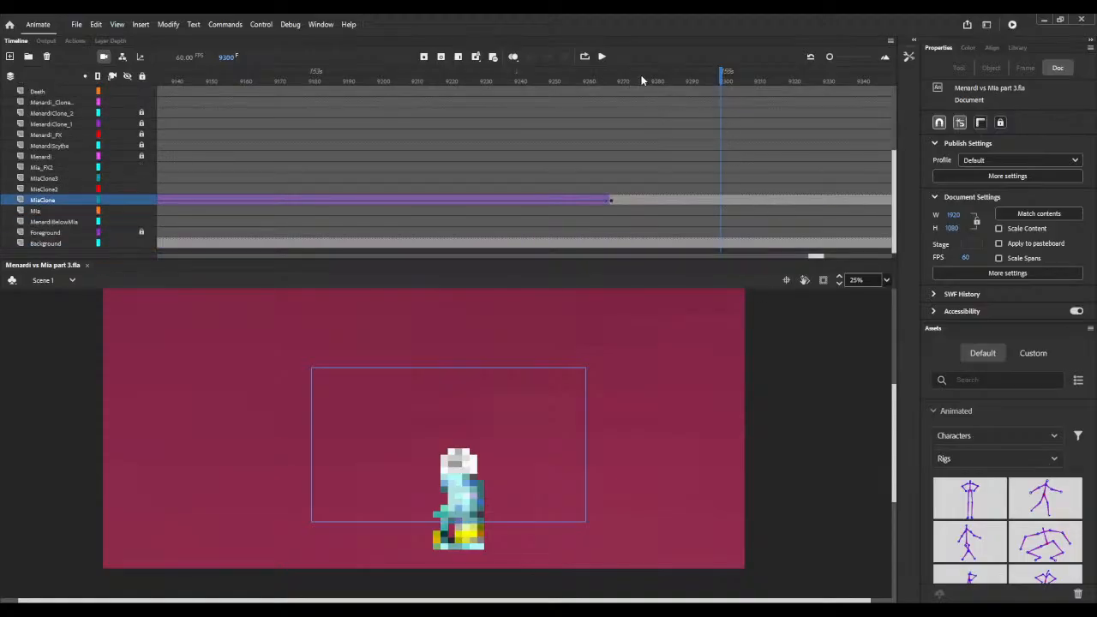
drag(824, 68, 944, 84)
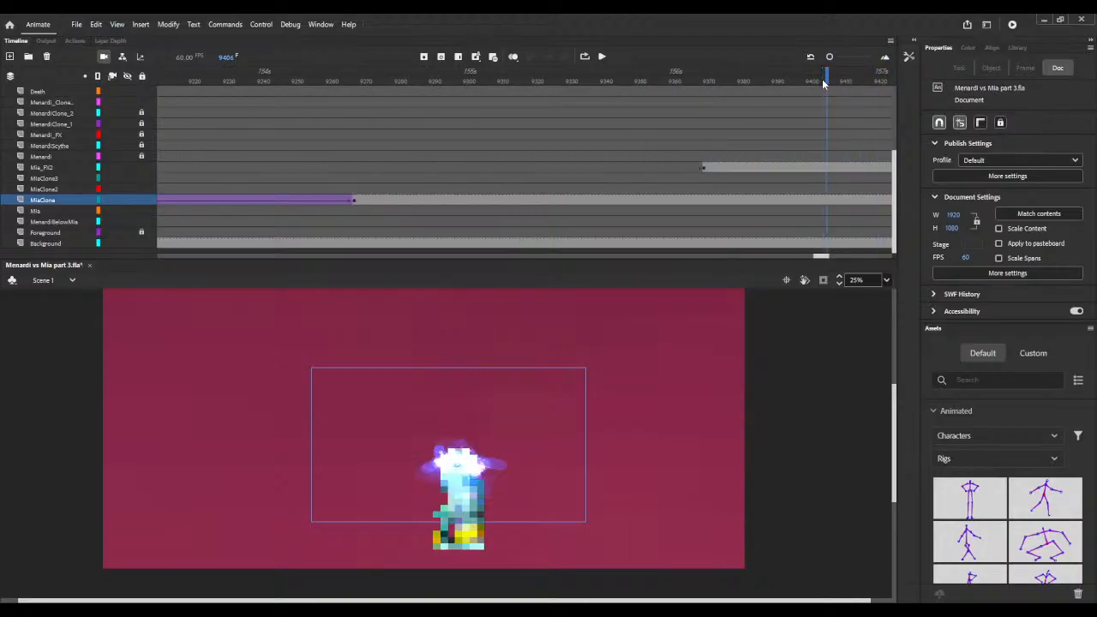
scroll(823, 83, up, 4)
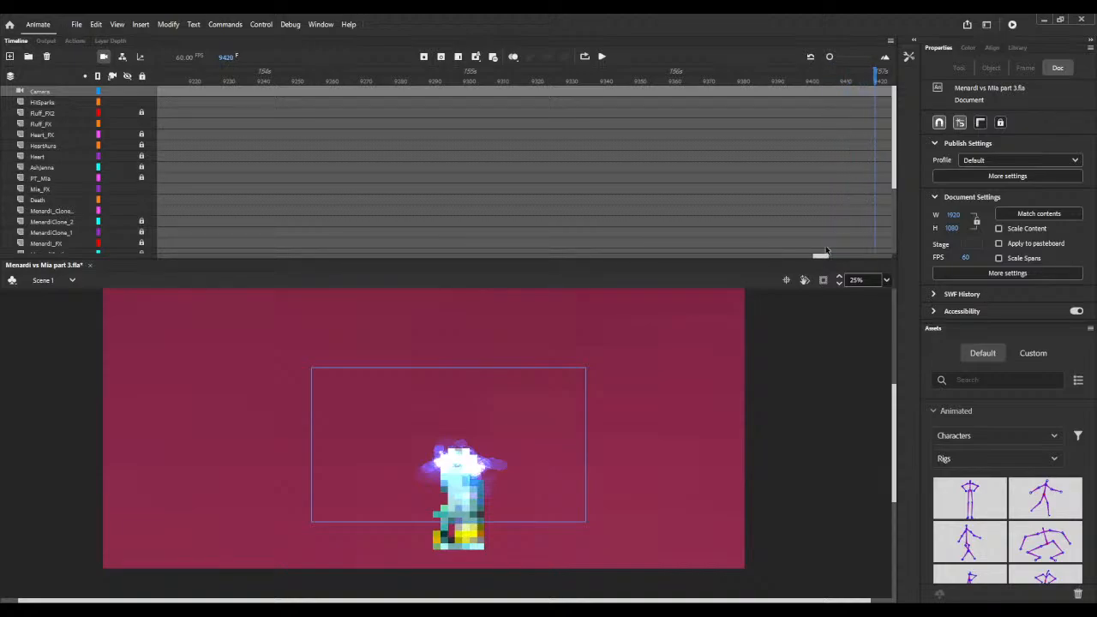
Step: Extend the throne-room shot on all layers to about frame 9622
drag(829, 257, 843, 256)
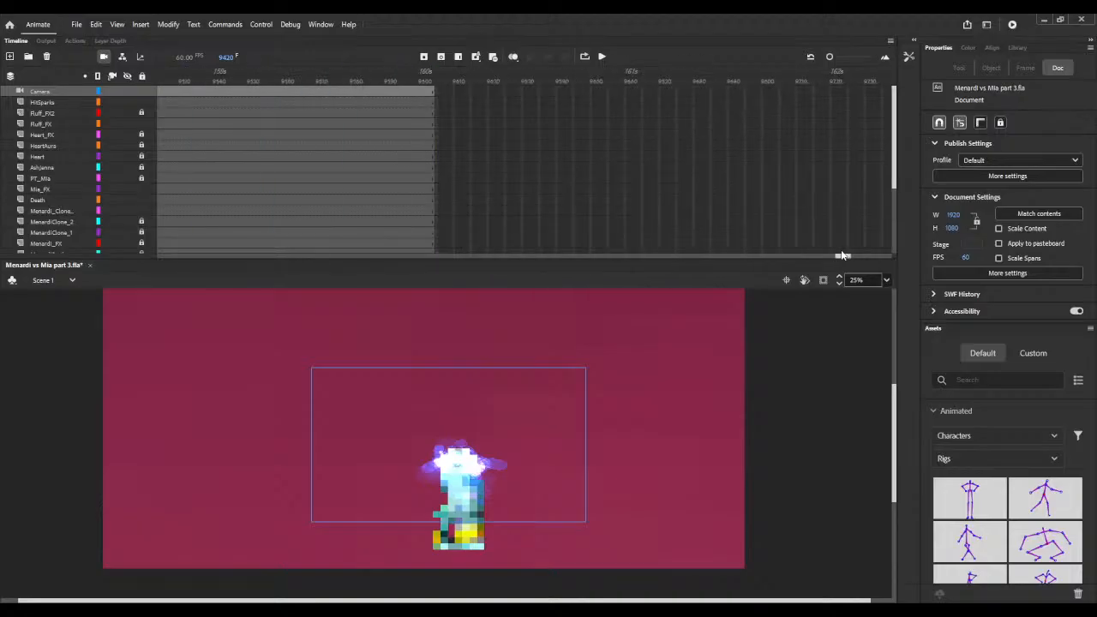
click(367, 81)
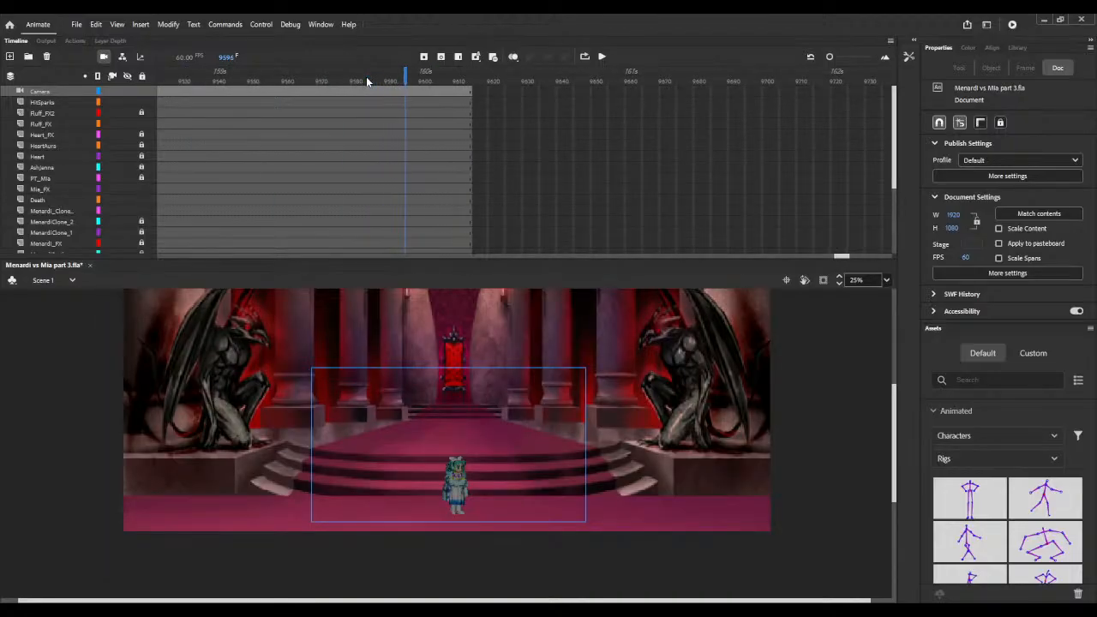
key(F5)
key(F5)
key(F5)
key(F5)
key(F5)
key(F5)
key(F5)
key(F5)
key(F5)
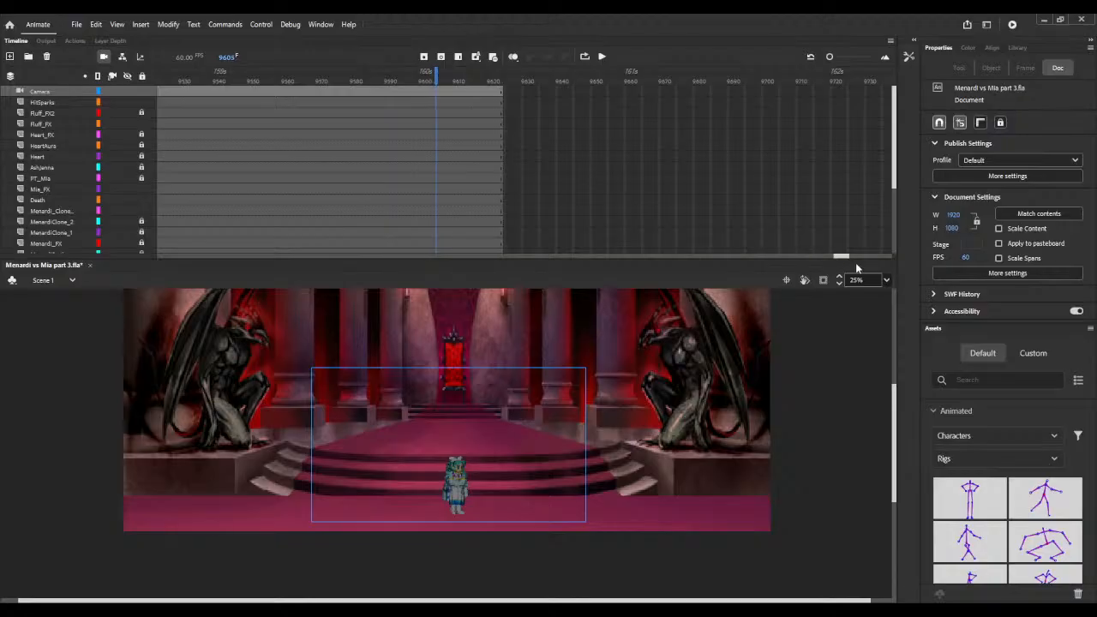
Step: Review the earlier night forest scene at frames 7801, 7042 and 6576, play it, and preview the whole movie
drag(841, 262, 708, 268)
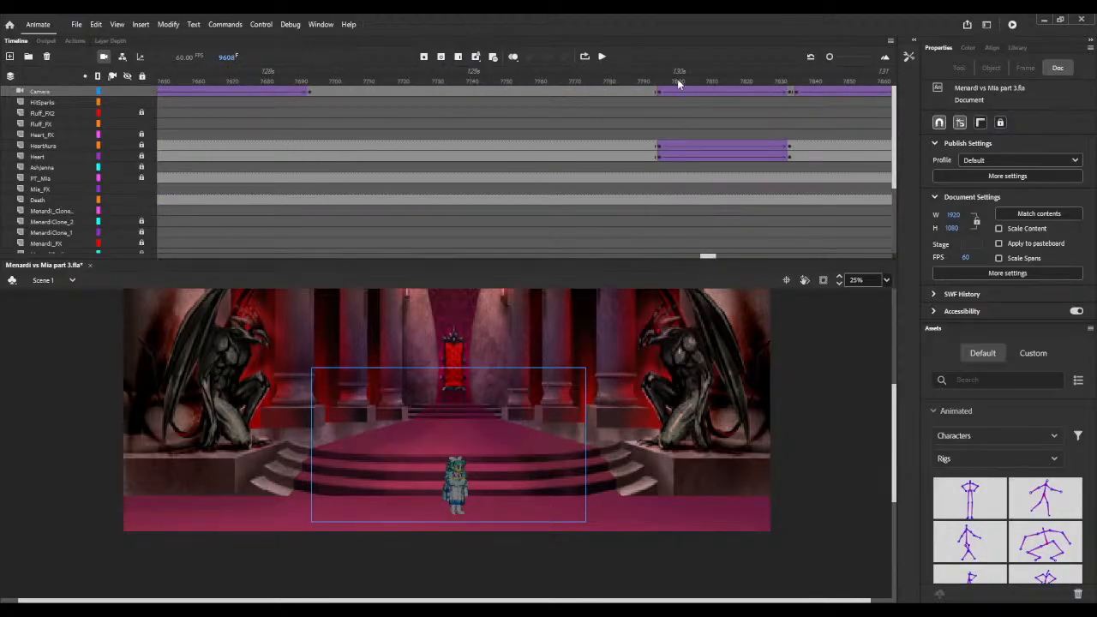
click(678, 81)
drag(707, 261, 658, 259)
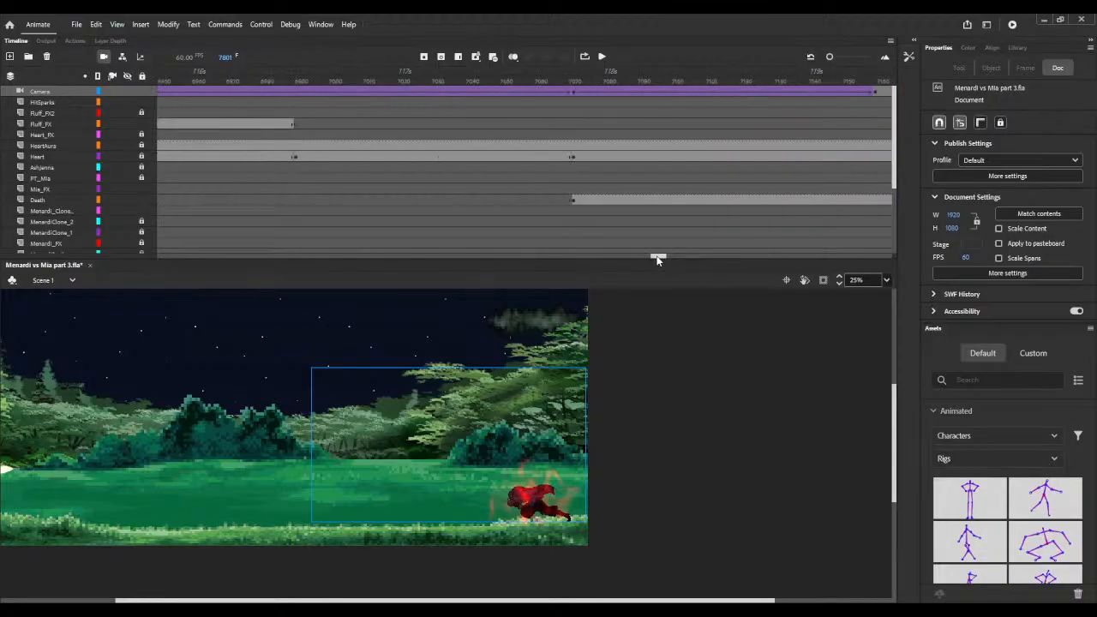
click(474, 78)
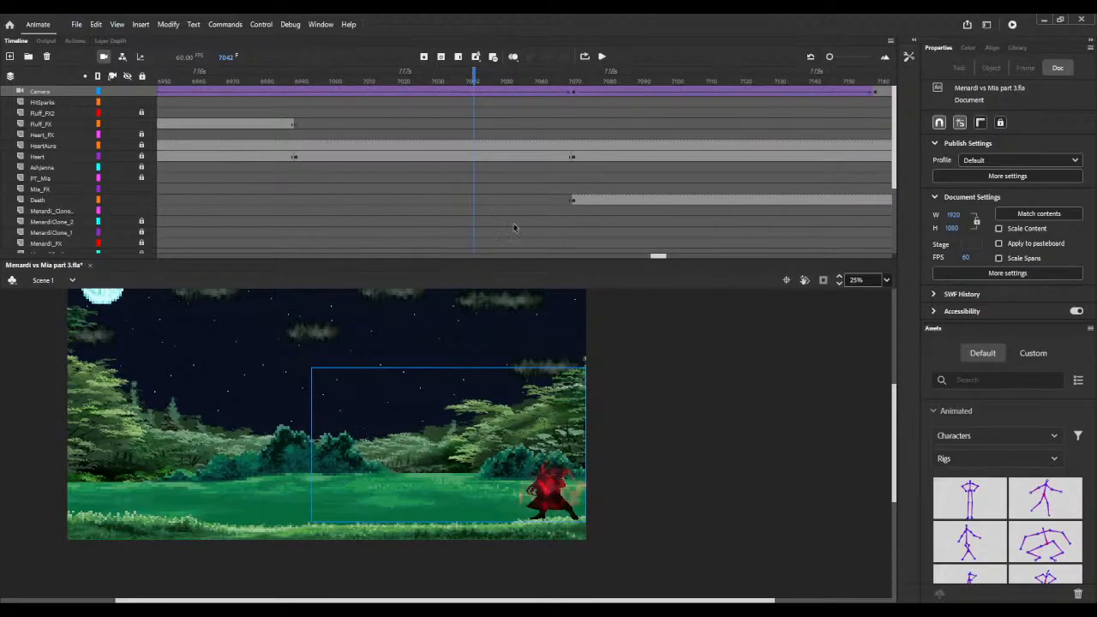
drag(657, 259, 622, 261)
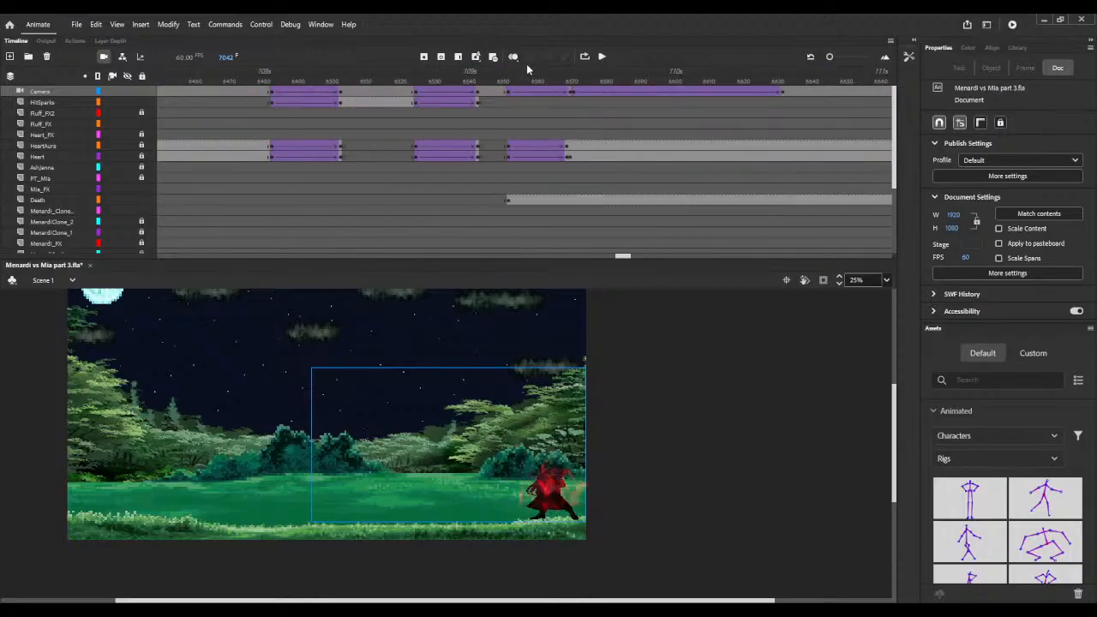
click(526, 77)
drag(527, 77, 588, 81)
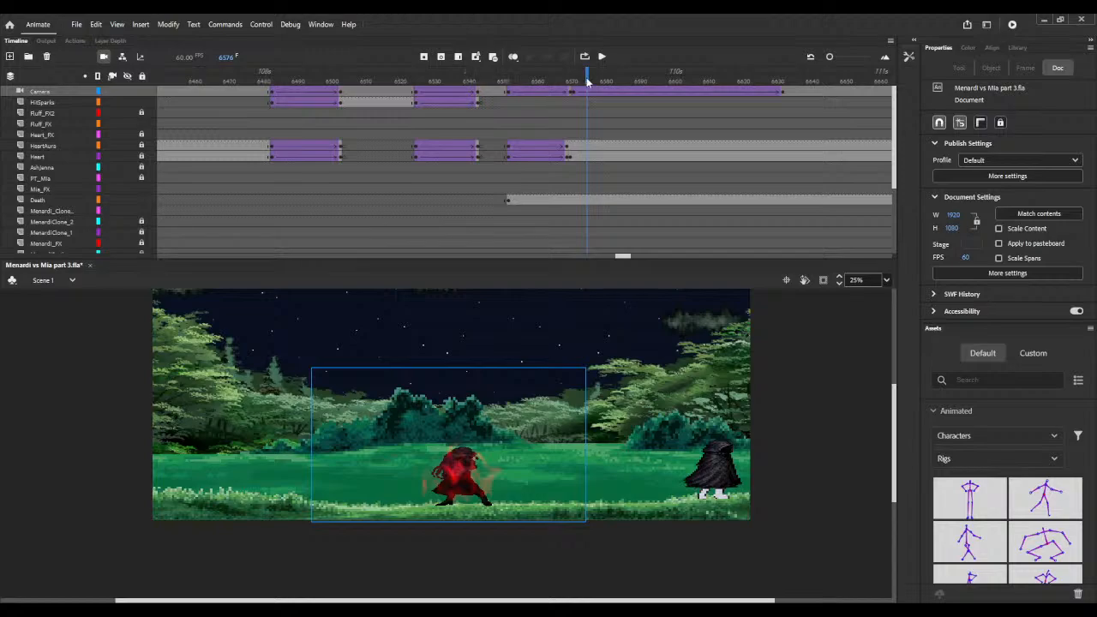
key(Return)
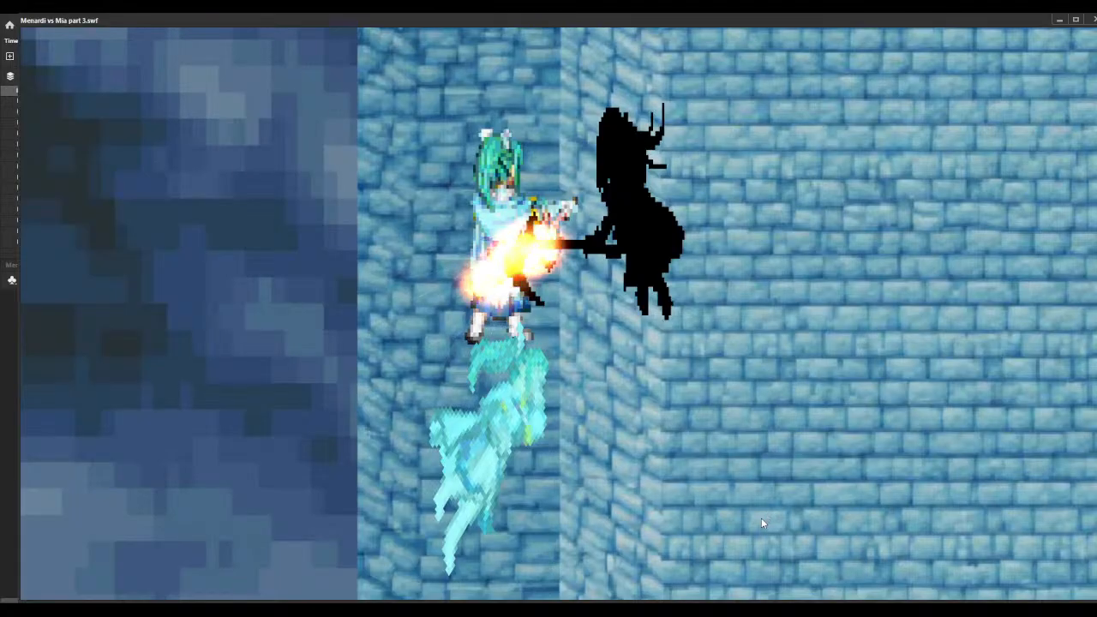
key(ctrl+w)
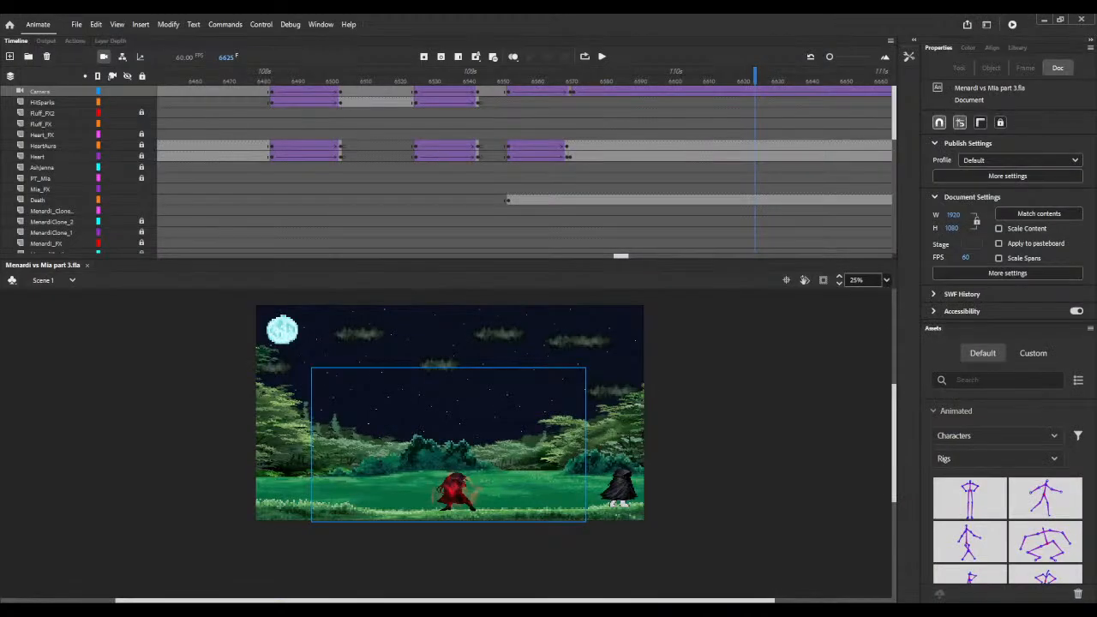